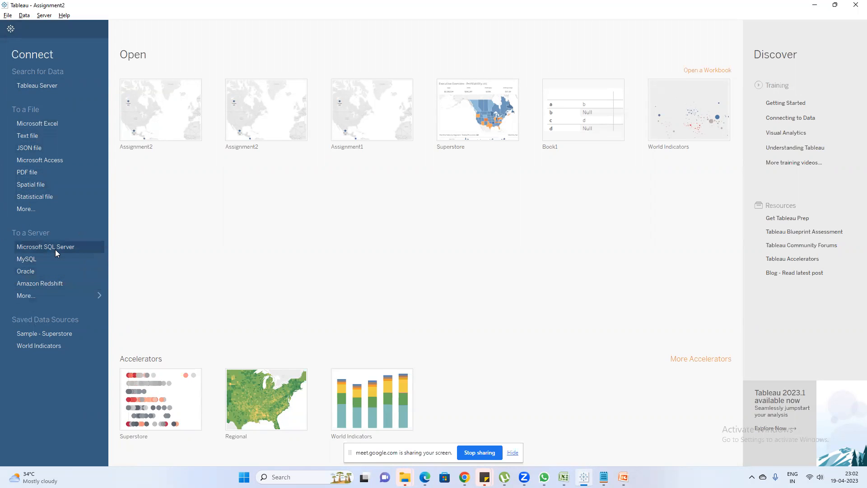
View the full list of server connectors, and switch to the PowerPoint training deck to read slide 4, "Why Tableau?".
click(75, 295)
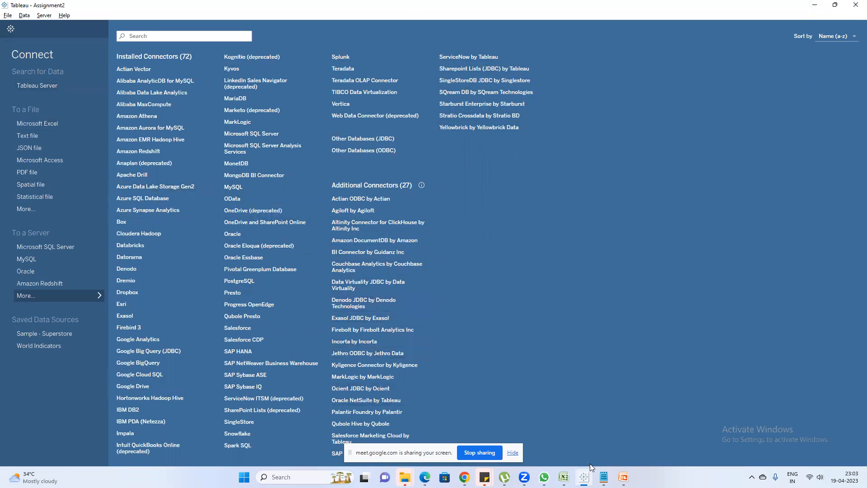
key(alt+Tab)
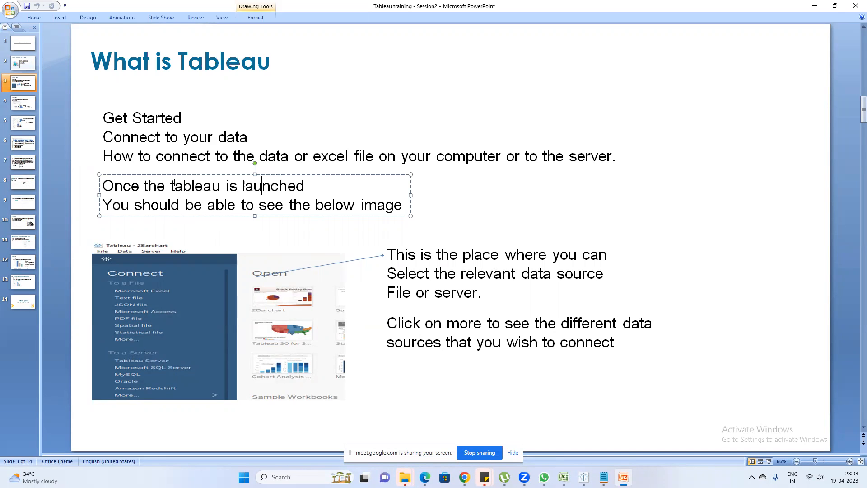
click(20, 104)
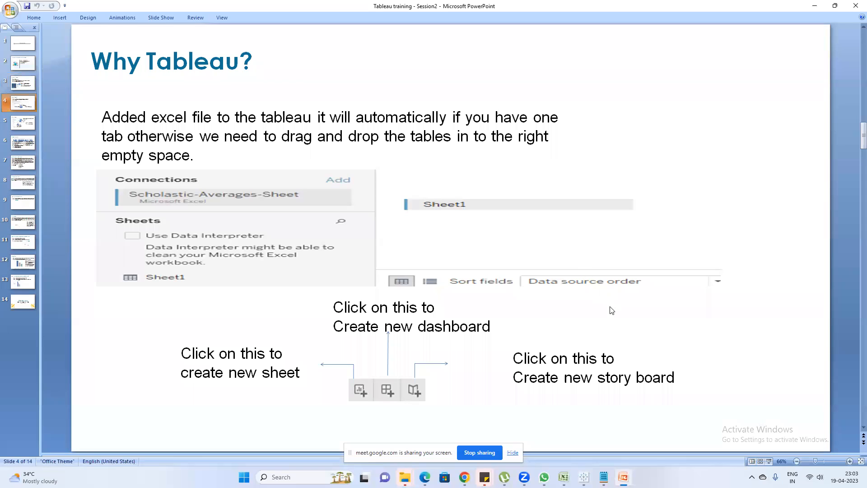
Switch to Tableau, connect to the Excel workbook Assignment1 on New Volume (D:), and enlarge the data preview area.
mouse_move(563, 477)
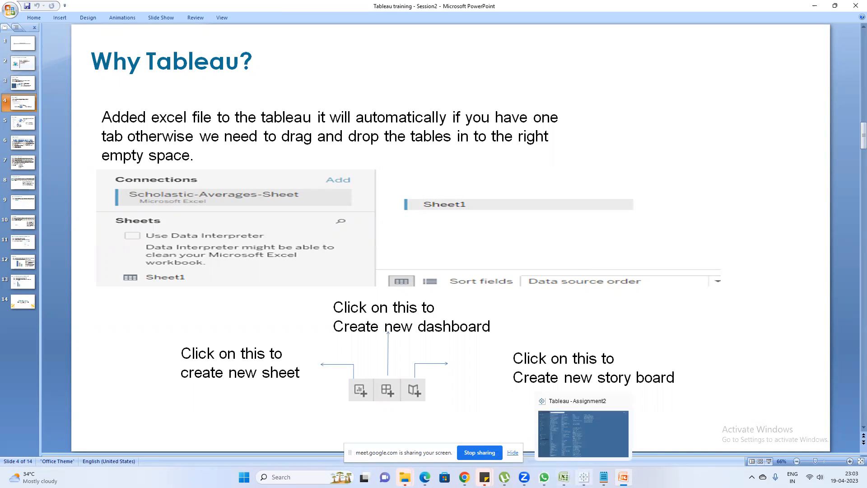
click(584, 476)
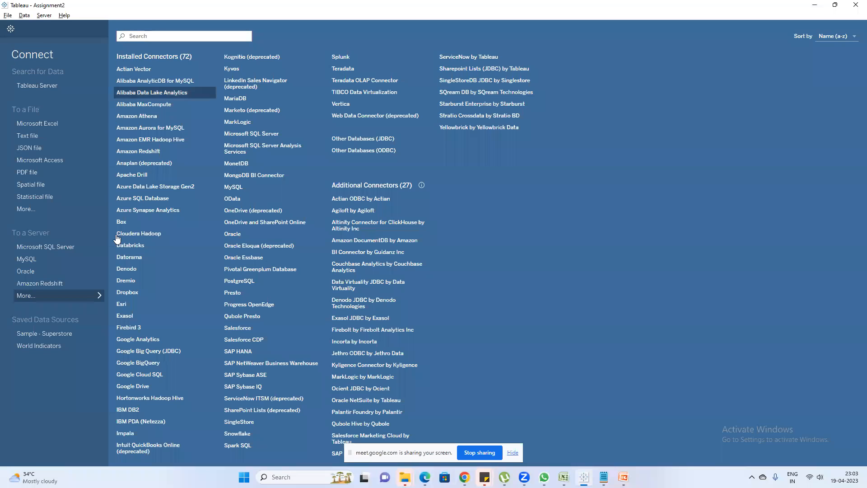
click(36, 124)
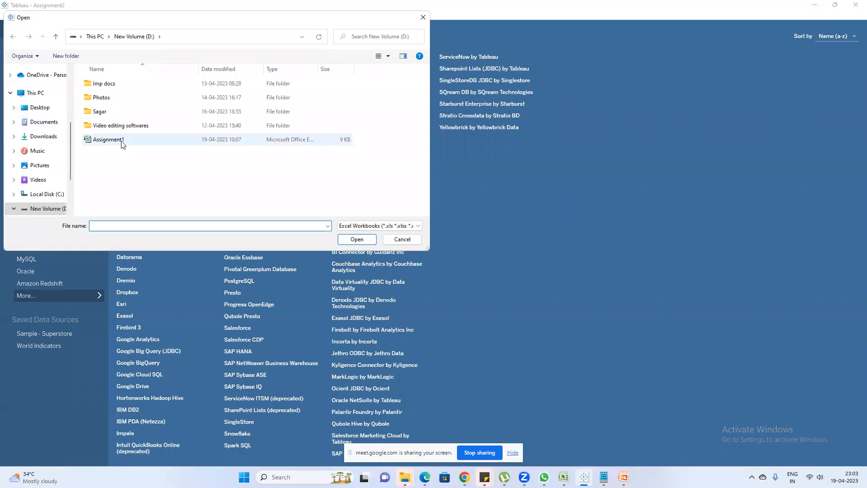
double_click(121, 141)
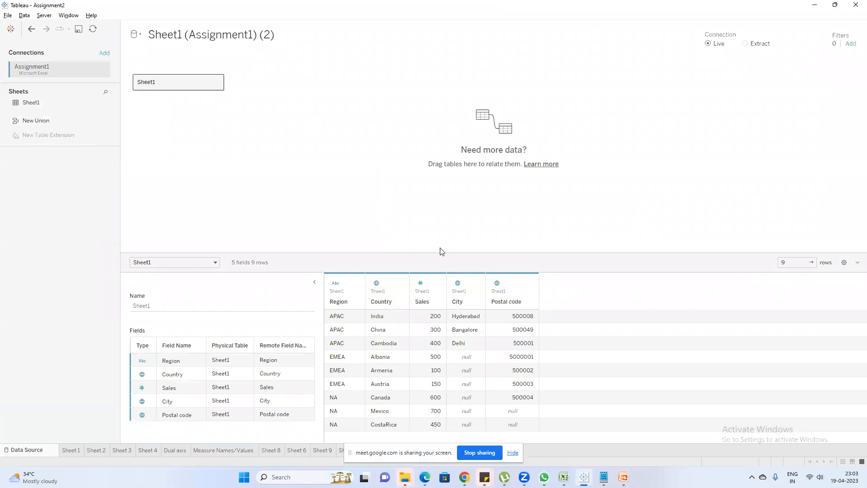
drag(406, 251, 400, 195)
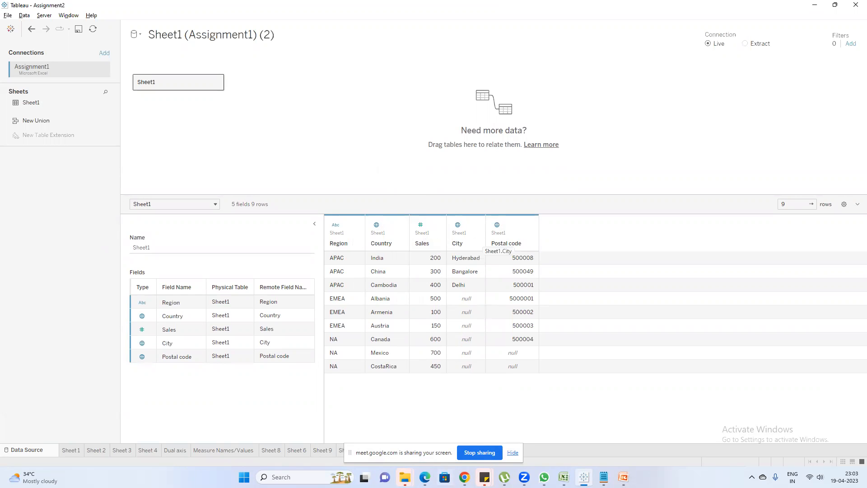
Switch to the Google Meet call, admit the waiting participant, and return to Tableau.
click(464, 477)
click(448, 440)
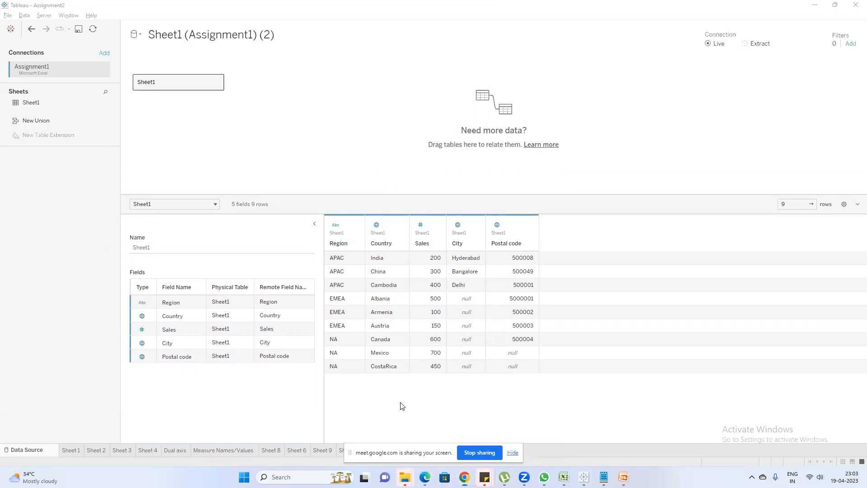
click(527, 99)
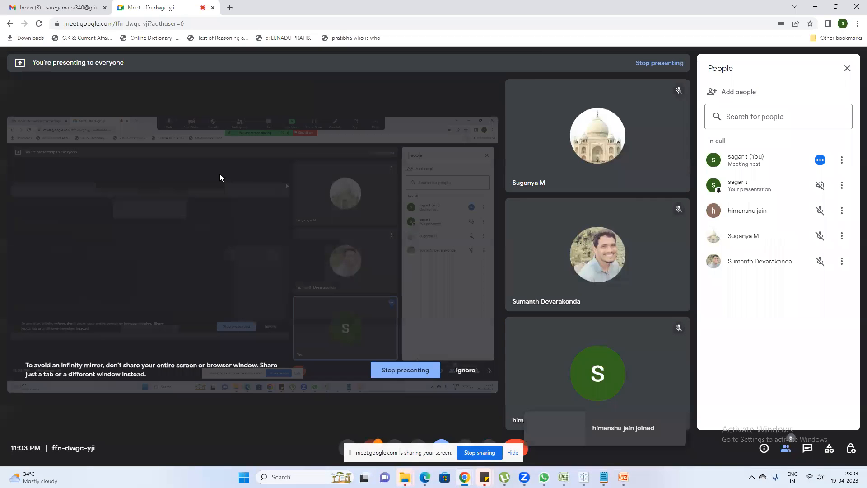
click(814, 6)
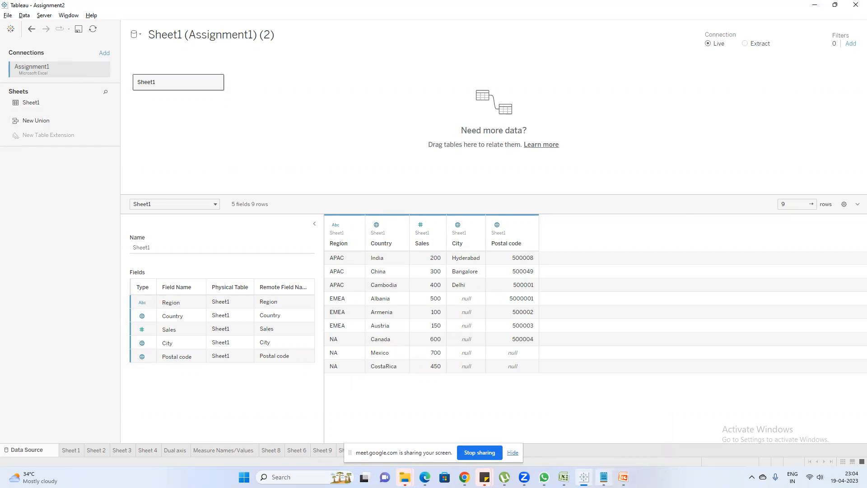
Move the blank Notepad window beside the data source, write the headings "Dimension" and "Measure", and return to Tableau.
click(604, 476)
drag(220, 48, 507, 70)
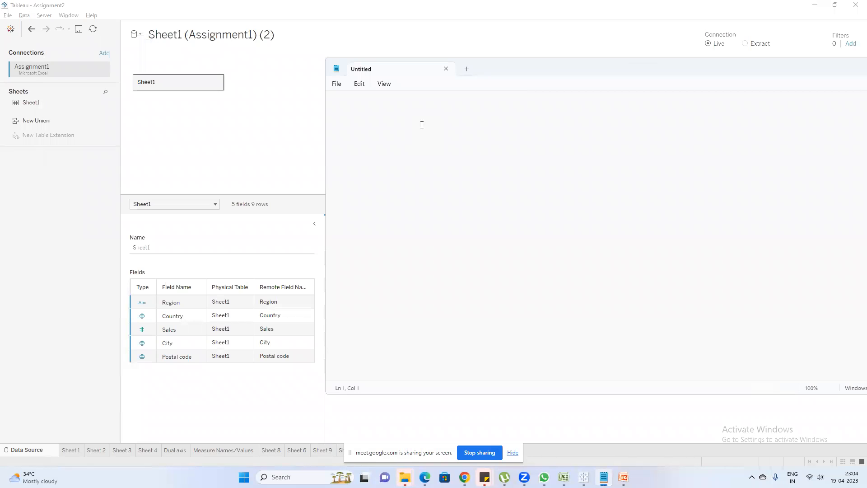
text(Dimension)
key(Return)
click(251, 145)
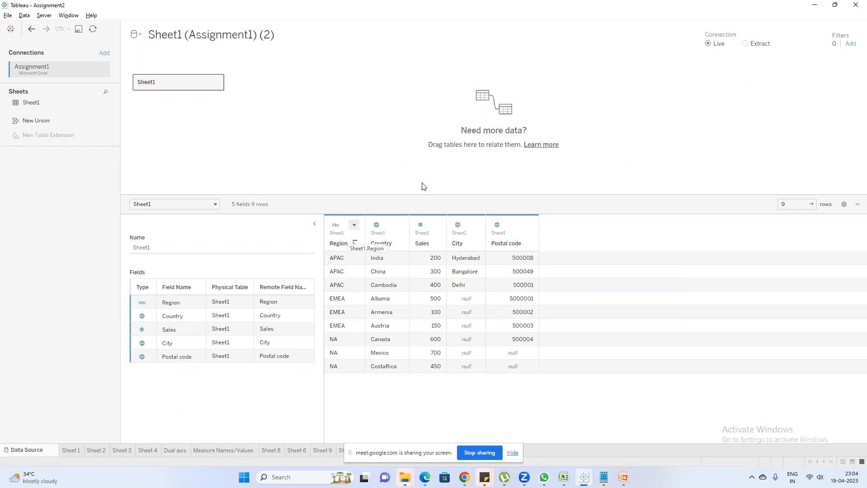
Switch to the Google Meet call, mute the unmuted participant for everyone, and return to Tableau.
mouse_move(464, 476)
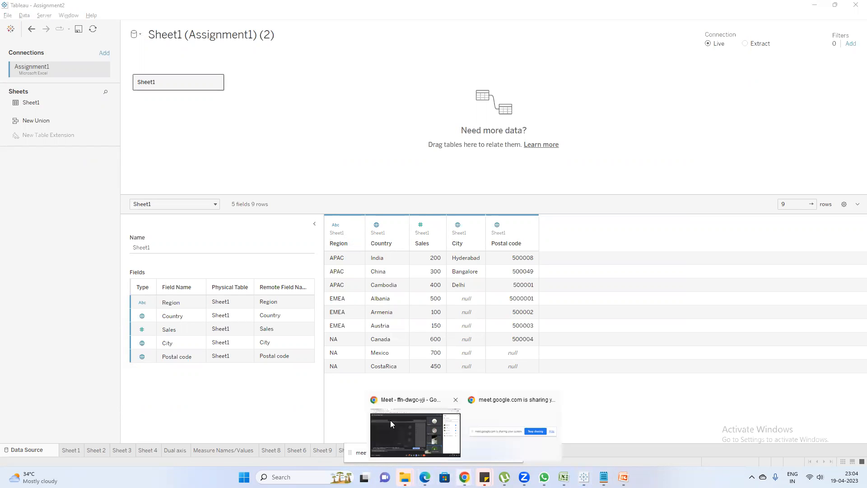
click(390, 423)
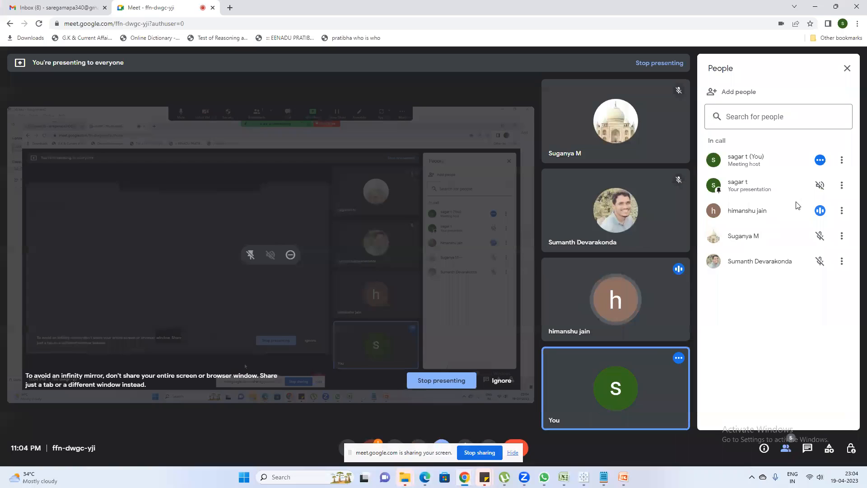
click(820, 211)
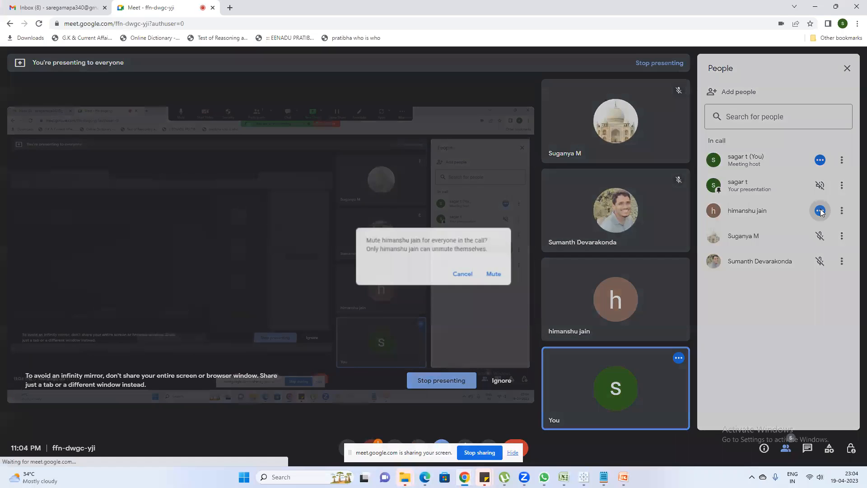
click(496, 273)
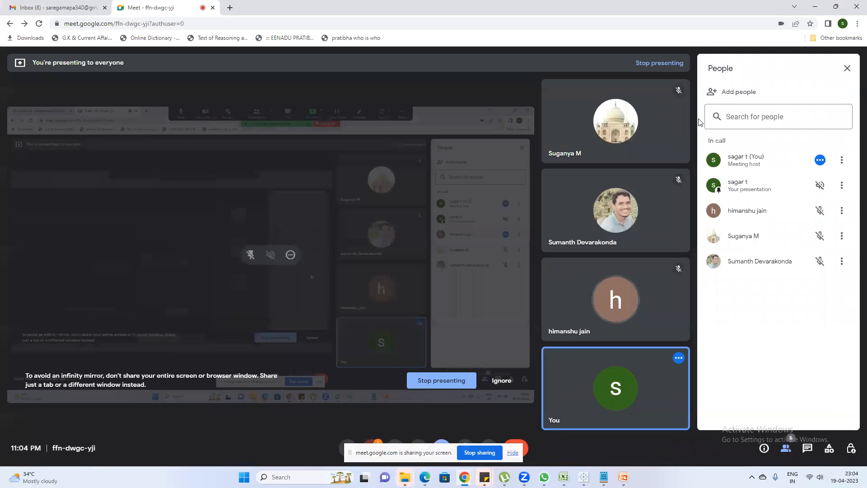
click(815, 7)
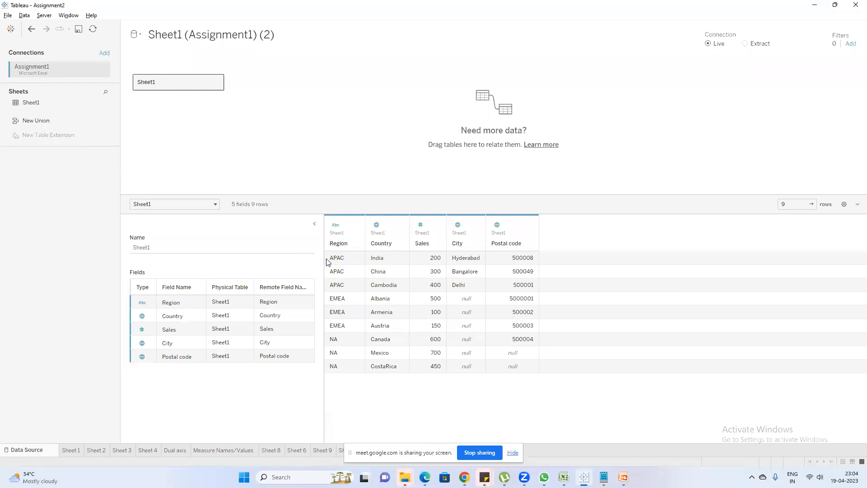
In Notepad, add "descriptive" under Dimension and "calculated mathematical numbers" under Measure, and return to Tableau.
click(604, 477)
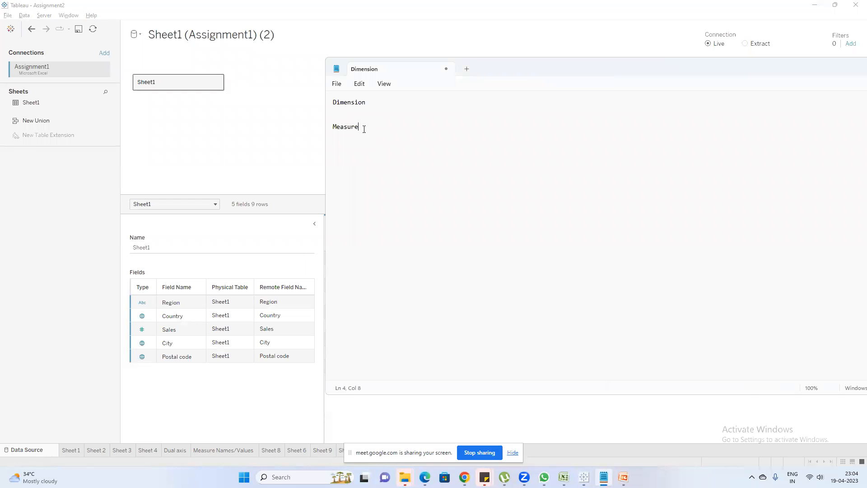
drag(364, 129, 330, 107)
click(345, 104)
text(ulated mathematical)
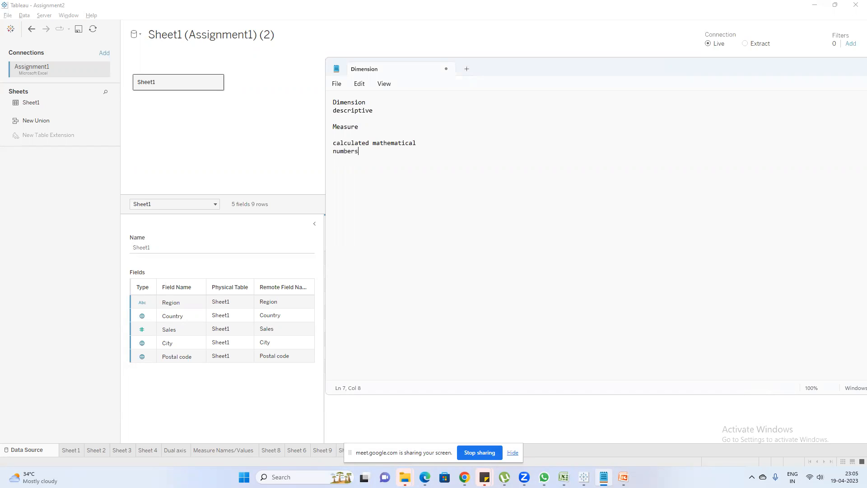
click(262, 165)
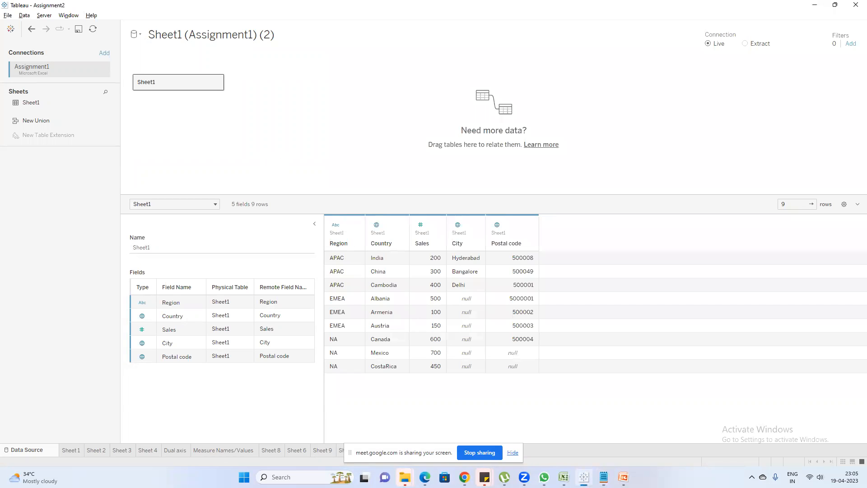
Bring up Google Meet, let the person asking to join into the call, and minimize the browser.
click(424, 426)
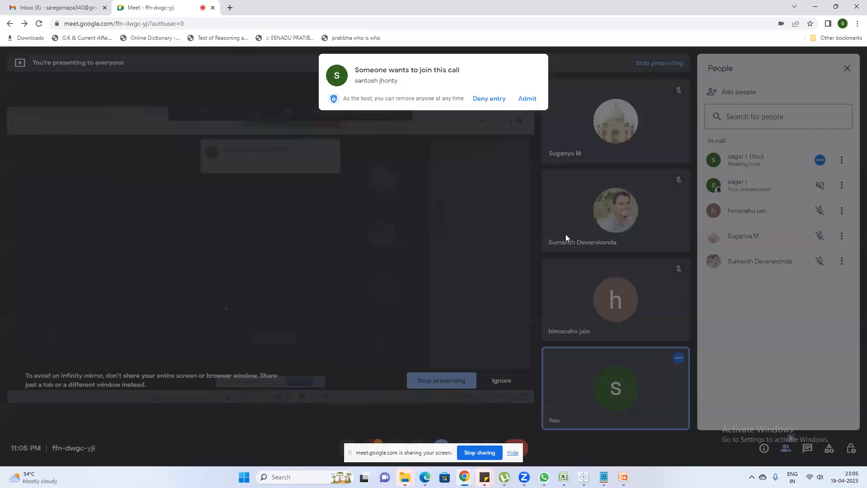
click(527, 99)
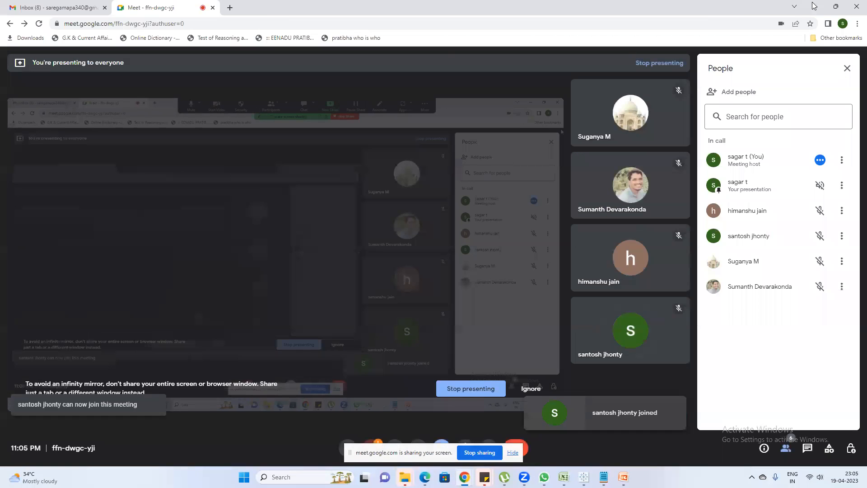
click(813, 6)
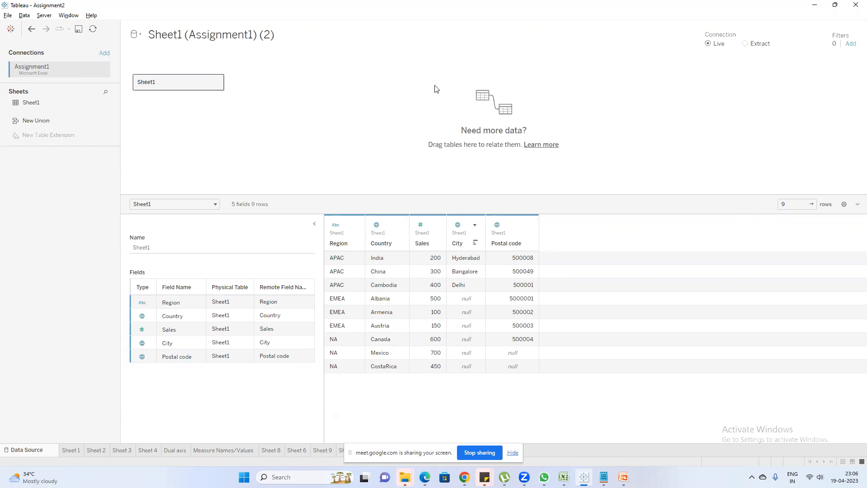
Go back to Google Meet, admit the next person waiting to join, and return to the Tableau data source.
mouse_move(464, 477)
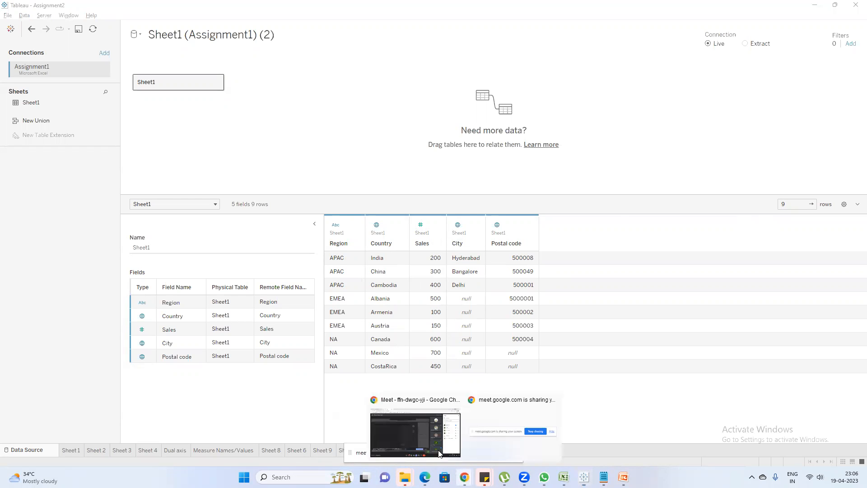
click(428, 426)
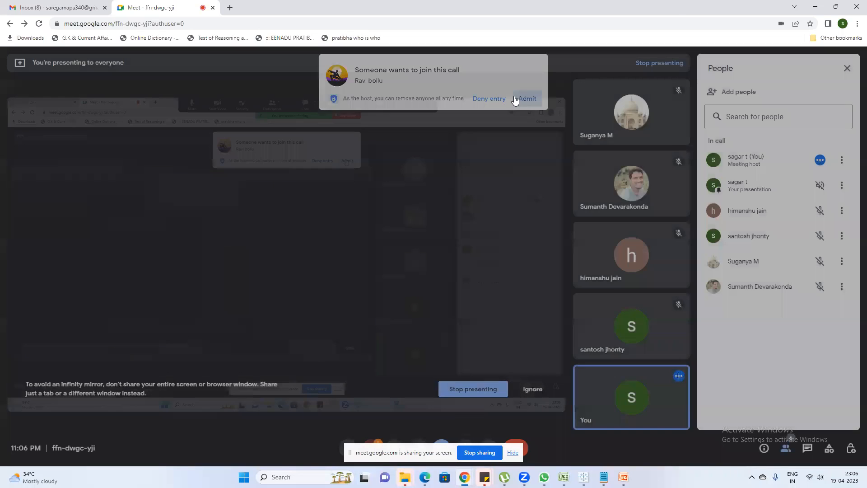
click(519, 98)
click(817, 7)
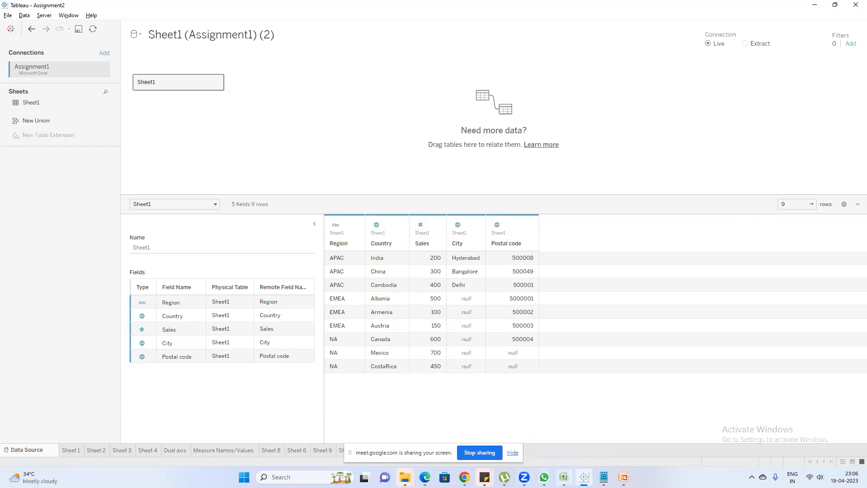
Switch to Excel, save the Assignment1 workbook containing the Date column, and return to Tableau.
click(563, 477)
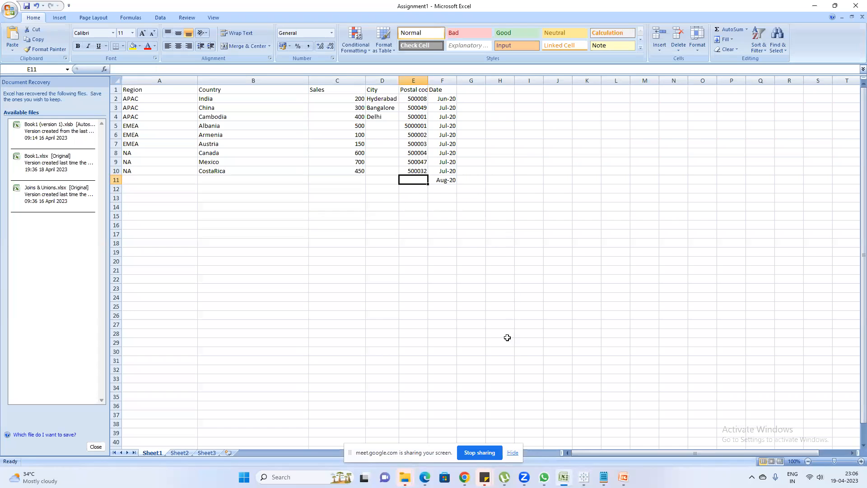
double_click(158, 8)
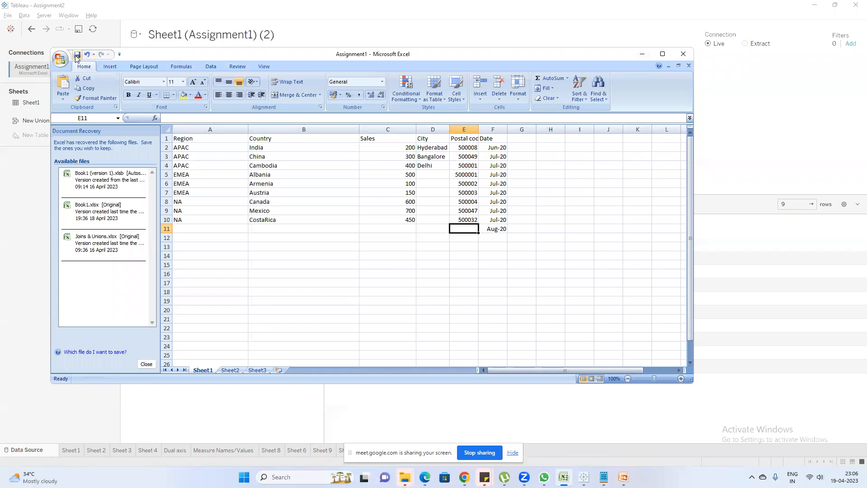
click(240, 421)
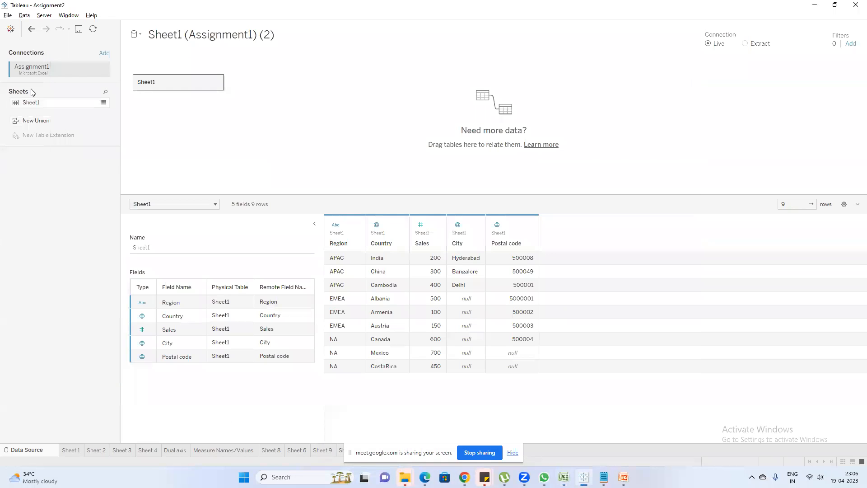
Hide the Google Meet screen-sharing bar and create a new worksheet in the Tableau workbook.
click(102, 69)
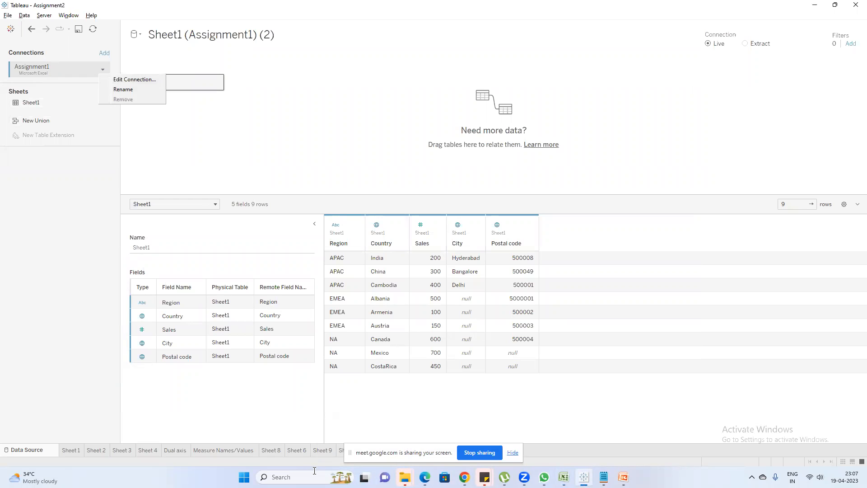
click(444, 412)
click(512, 452)
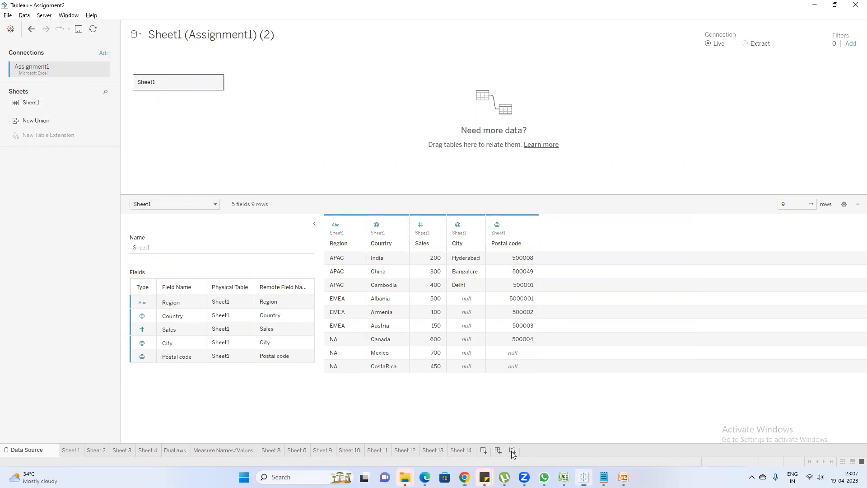
click(483, 451)
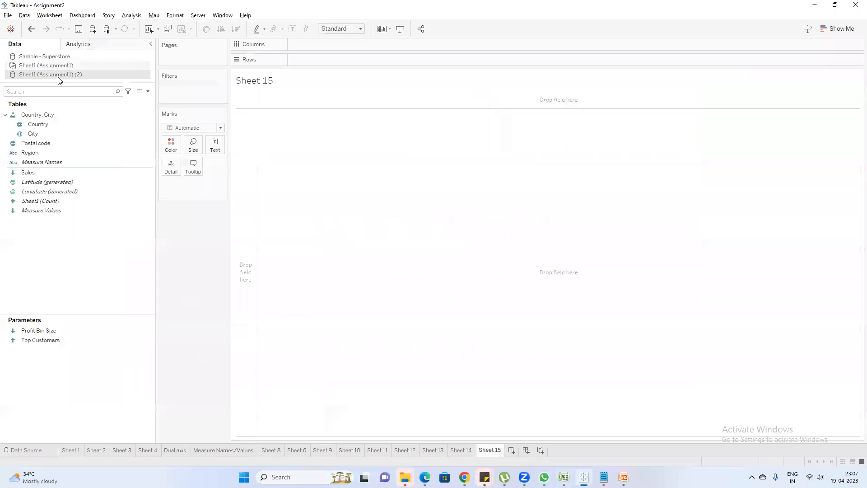
Refresh the Sheet1 (Assignment1) (2) data source to load the updated Excel data.
right_click(96, 76)
click(126, 89)
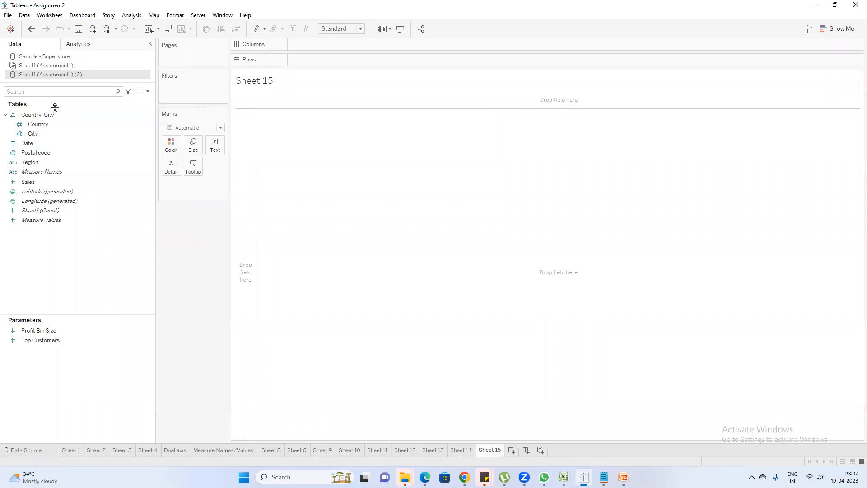
Open the Sheet1 (Assignment1) (2) data source for editing and switch to the Assignment1 workbook in Excel.
right_click(64, 75)
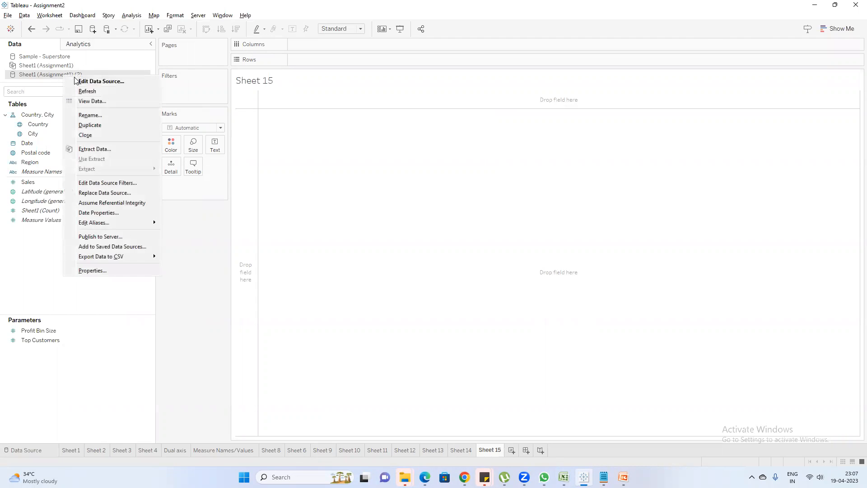
click(100, 81)
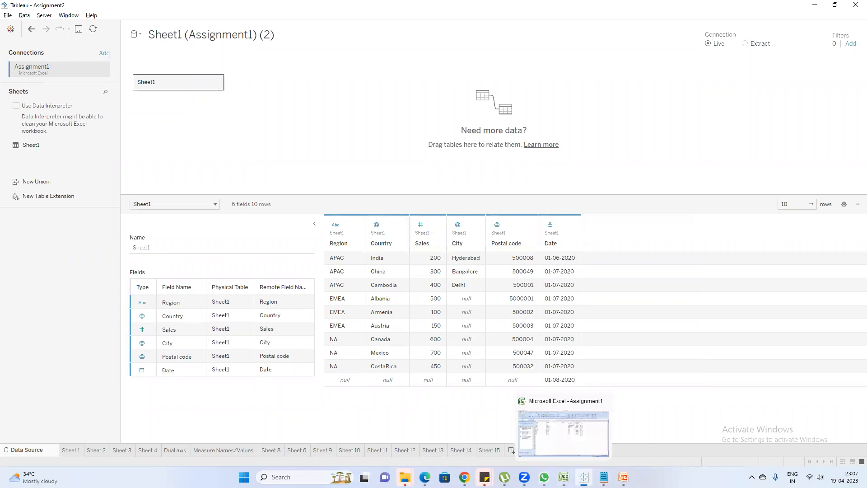
click(564, 477)
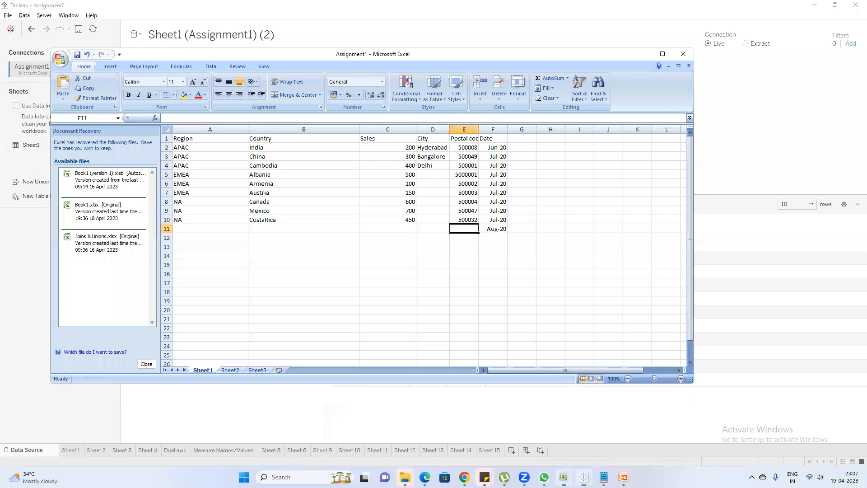
Add a new column header State in cell G1, next to the Date column.
click(524, 139)
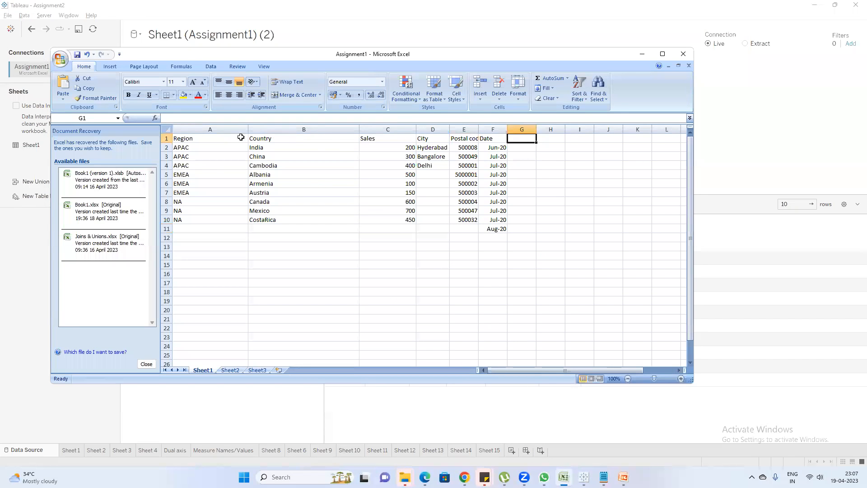
click(303, 140)
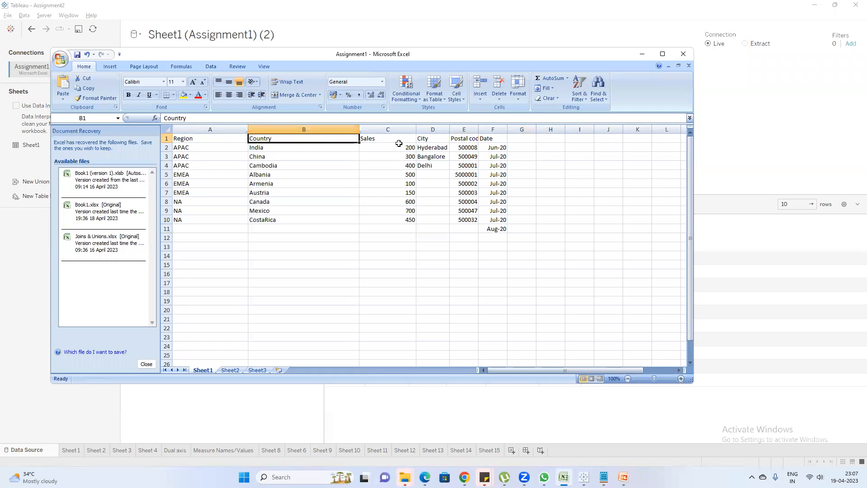
click(433, 139)
click(527, 139)
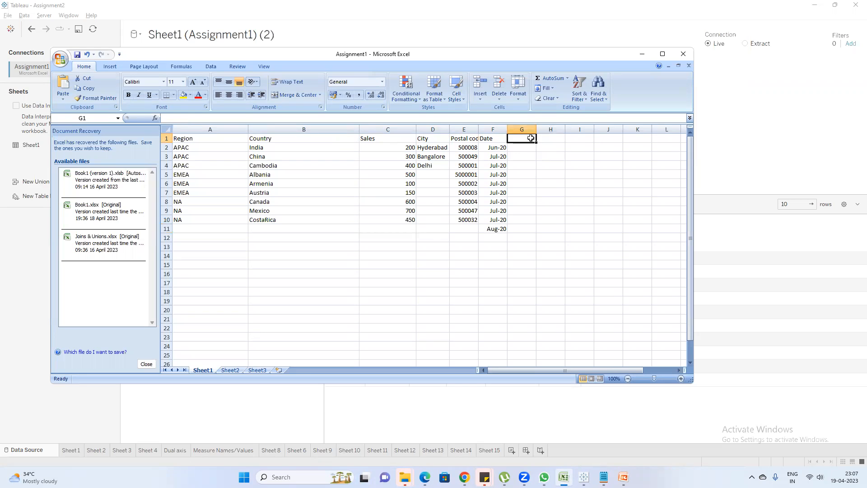
text(State)
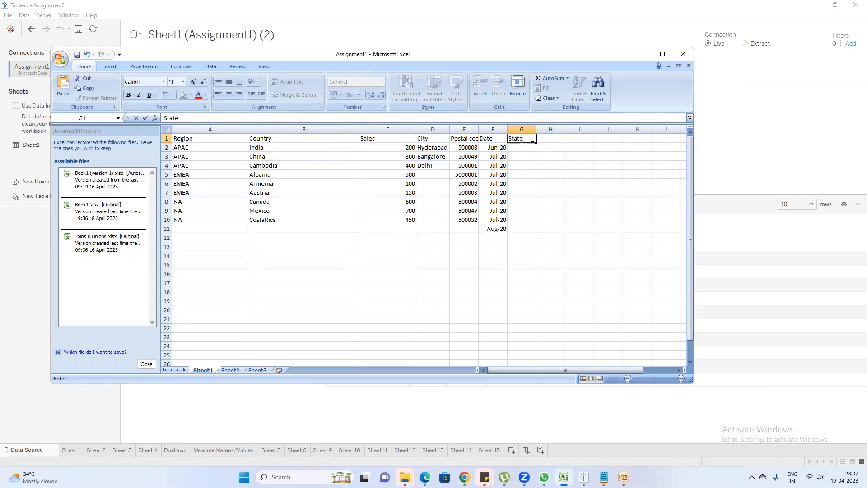
key(Return)
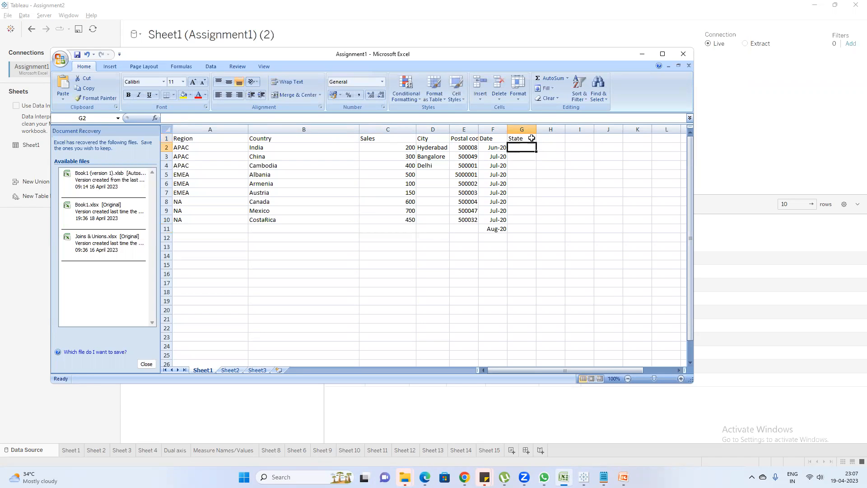
Enter Karnataka, Andhra Pradesh and Telangana as the first three values of the State column, in G2 to G4.
text(Karnataka)
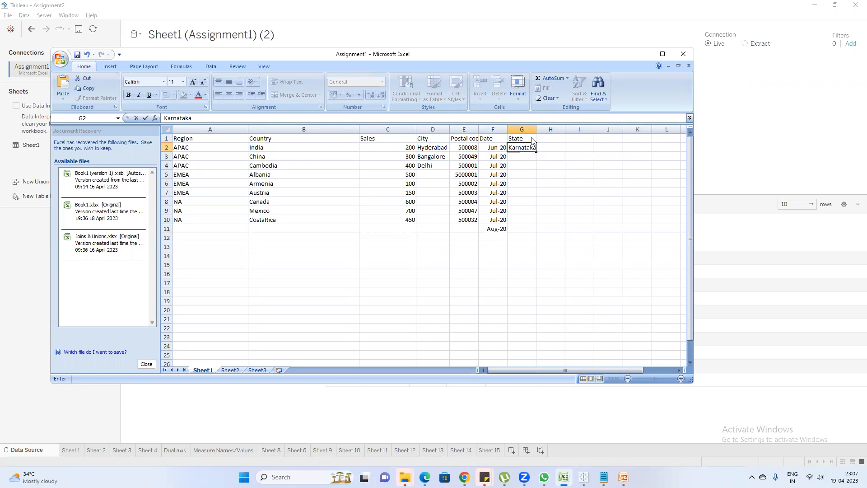
key(Return)
text(Andhra Prad)
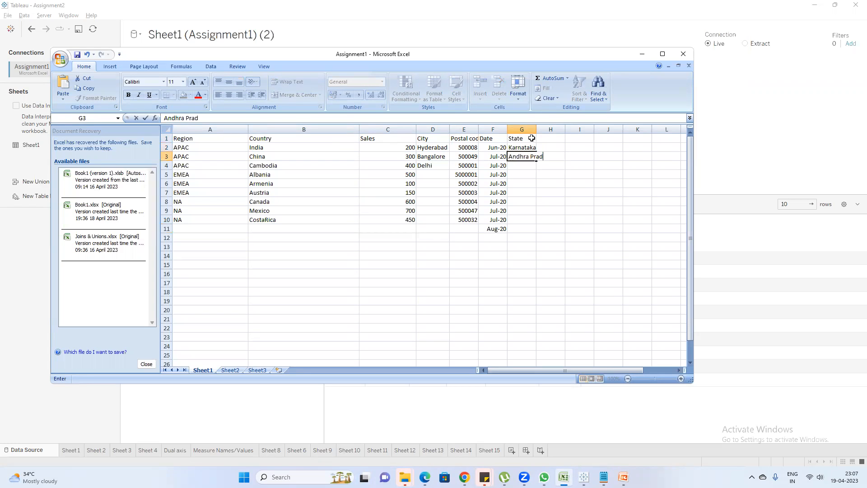
text(esh)
key(Return)
text(Telangana)
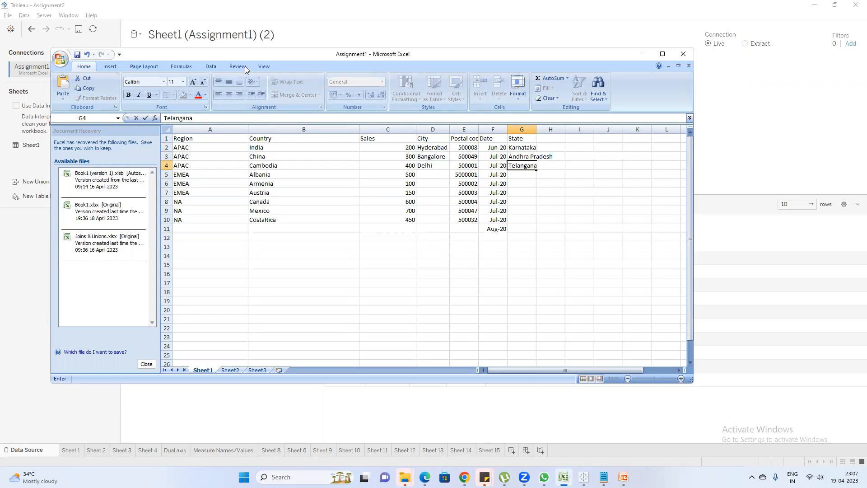
Save the Assignment1 workbook and return to Sheet 15 in Tableau.
click(76, 55)
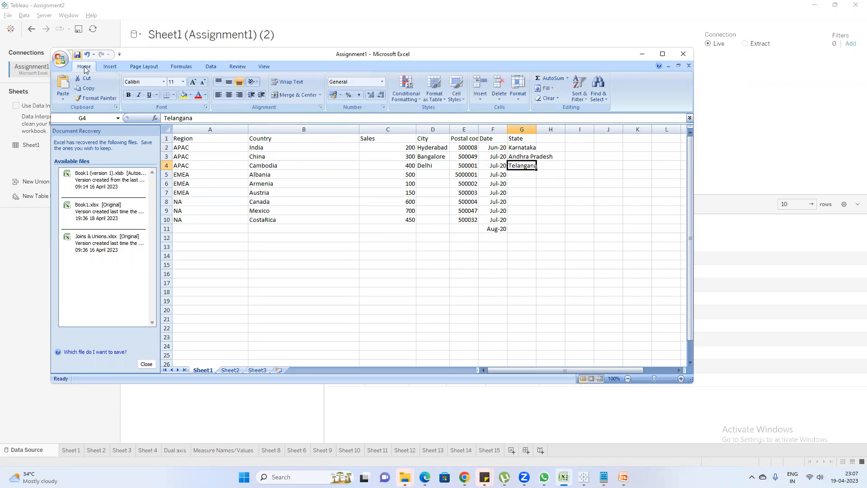
click(751, 110)
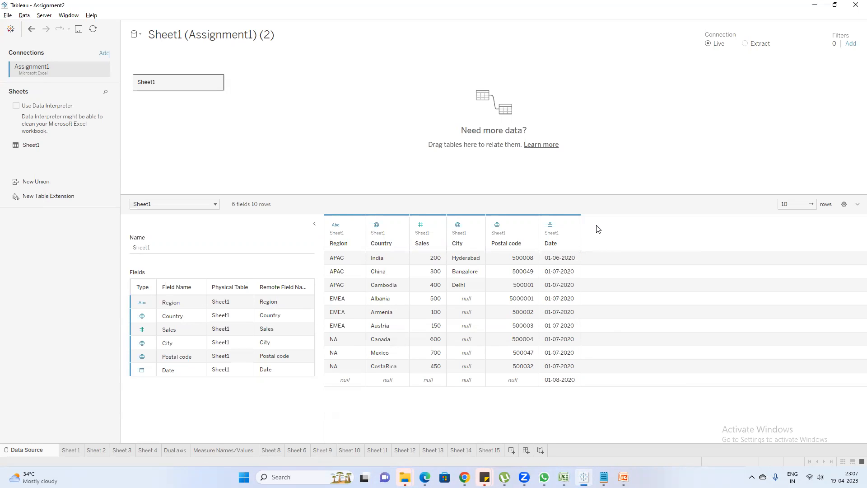
click(491, 450)
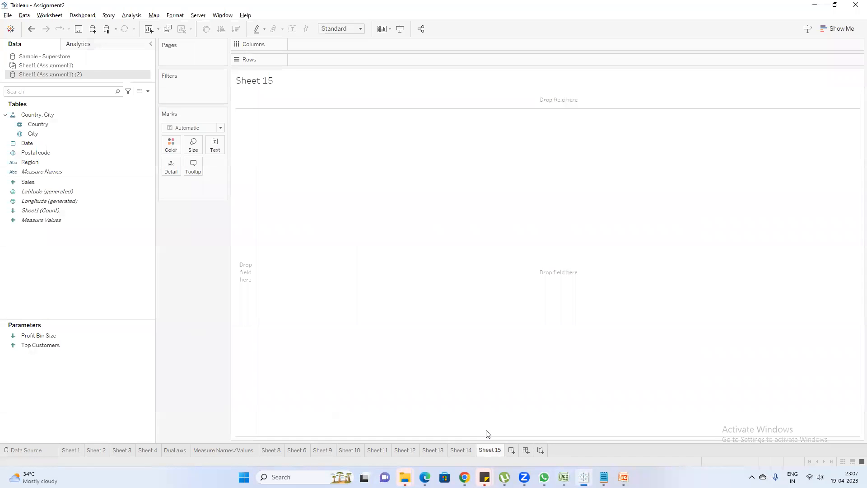
Refresh the Sheet1 (Assignment1) (2) data source to load the State column, and point out the State field.
click(57, 132)
click(25, 152)
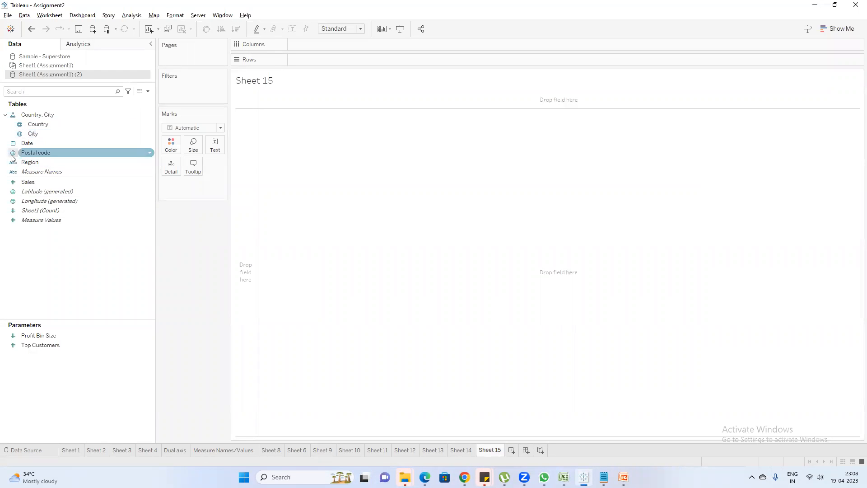
key(Home)
click(31, 77)
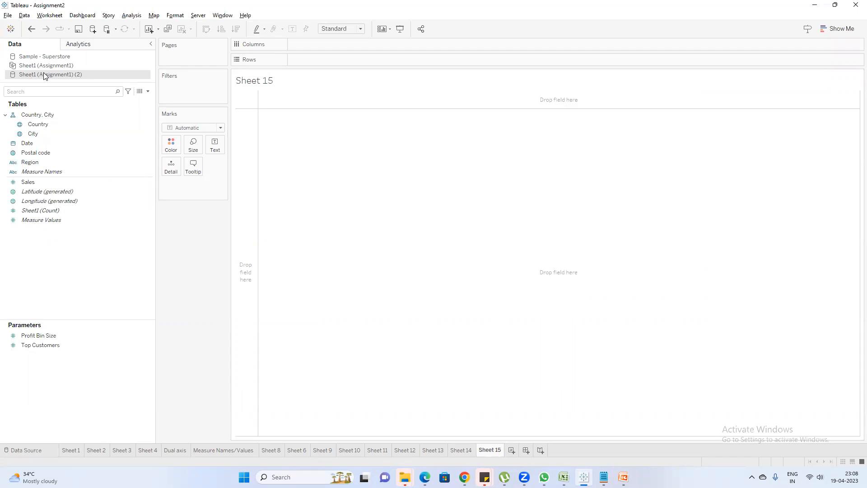
right_click(45, 77)
click(68, 89)
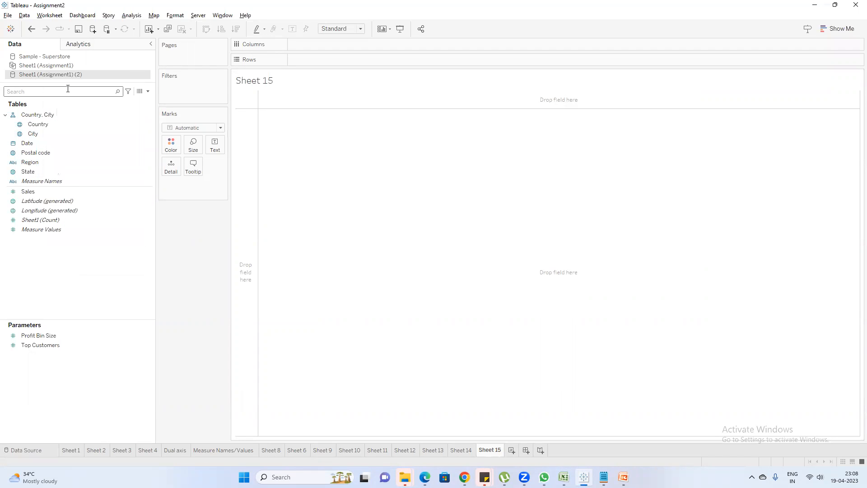
click(30, 172)
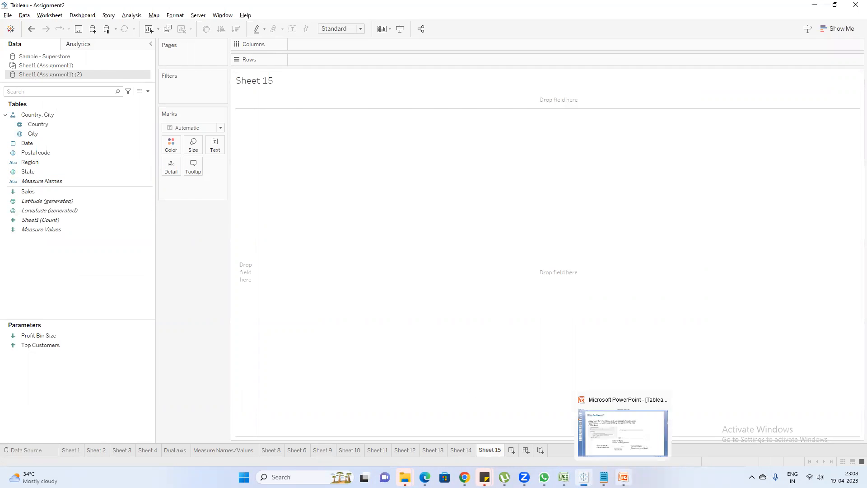
Switch to the Assignment1 workbook in Excel, widen the State column to fit its values, and minimize the workbook.
click(605, 427)
click(603, 476)
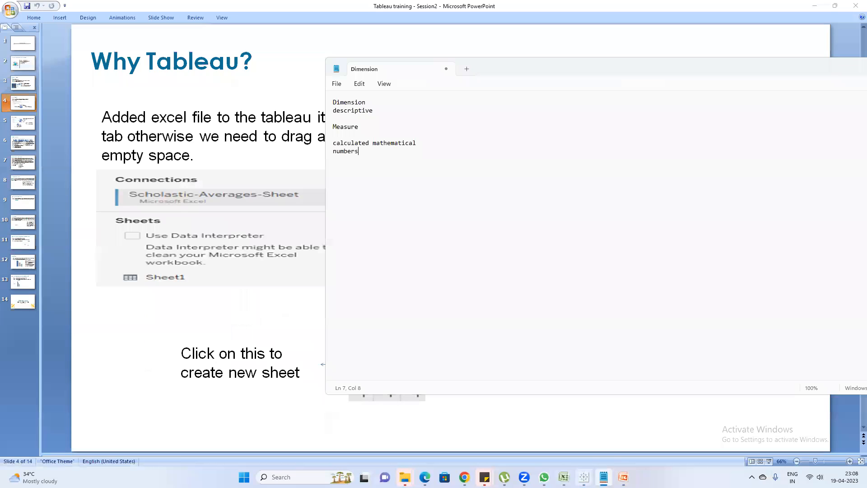
click(563, 476)
click(537, 185)
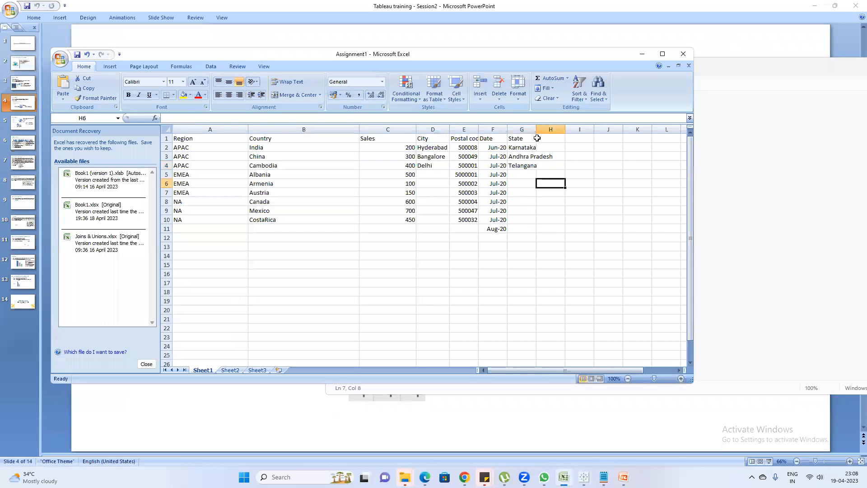
drag(536, 126, 563, 127)
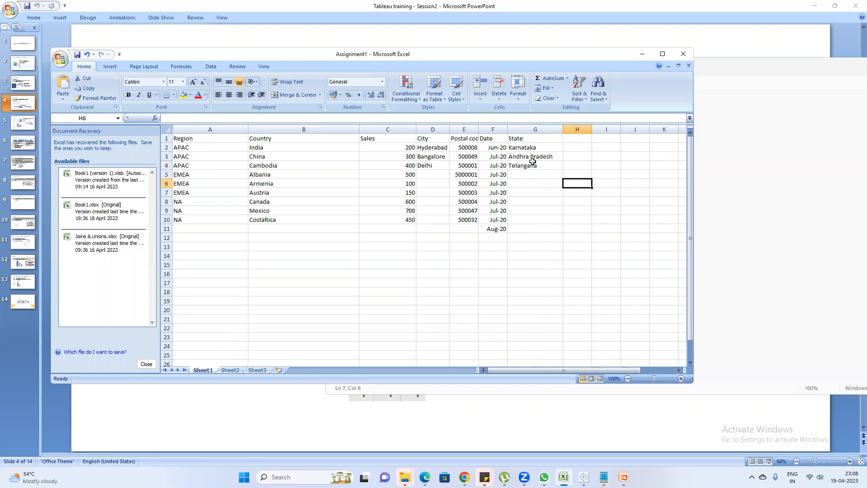
click(641, 54)
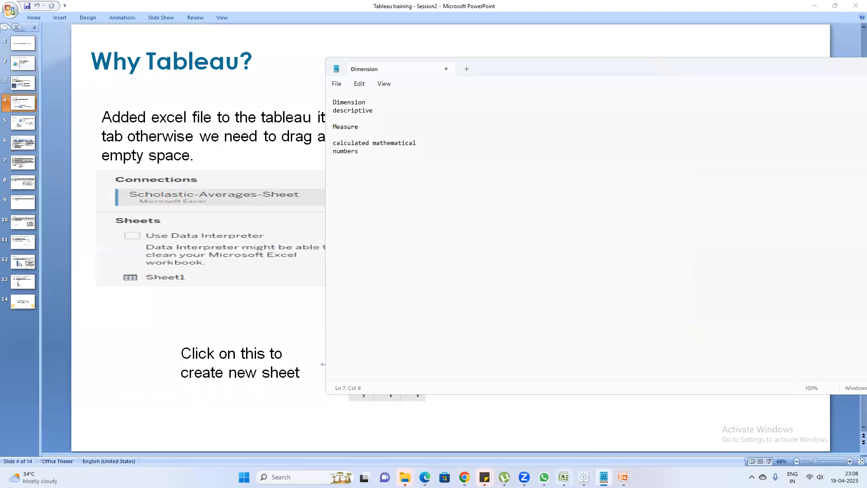
Return to Tableau and plot the State field as a map on Sheet 15, showing all of southern India.
click(584, 477)
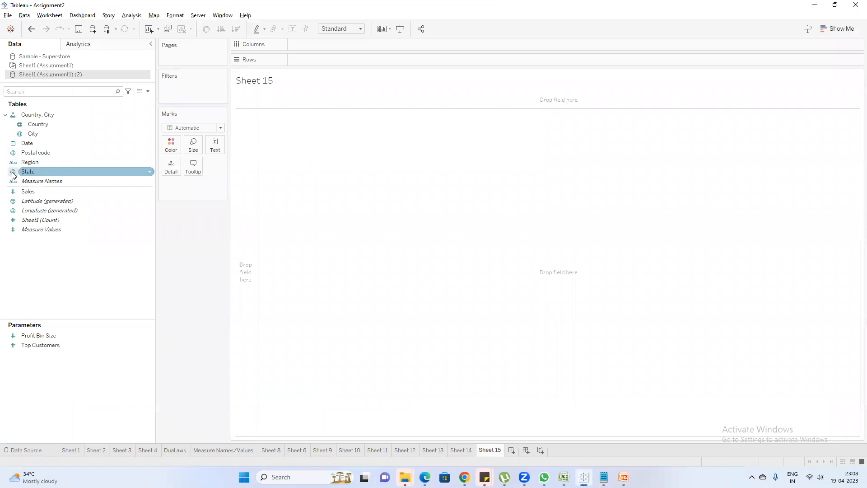
double_click(40, 172)
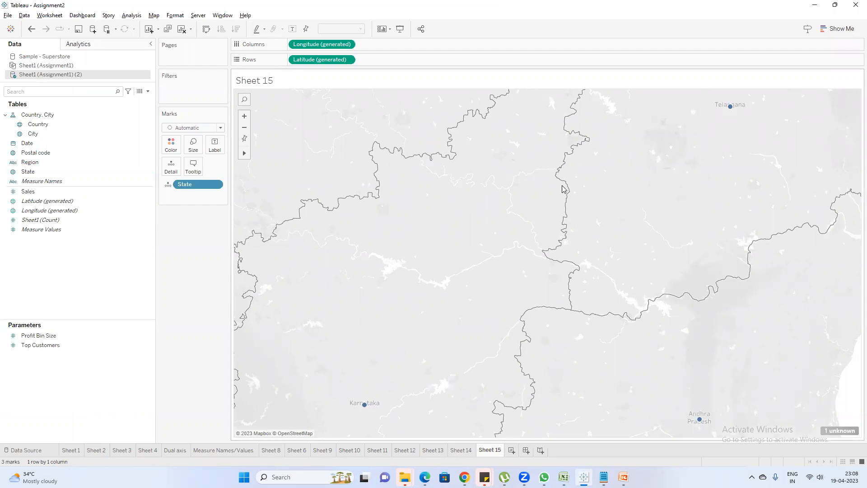
scroll(636, 197, down, 4)
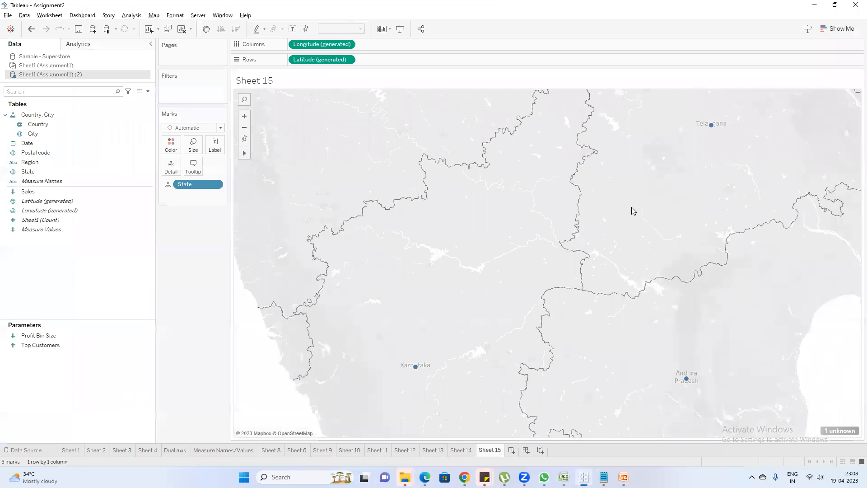
scroll(631, 216, down, 5)
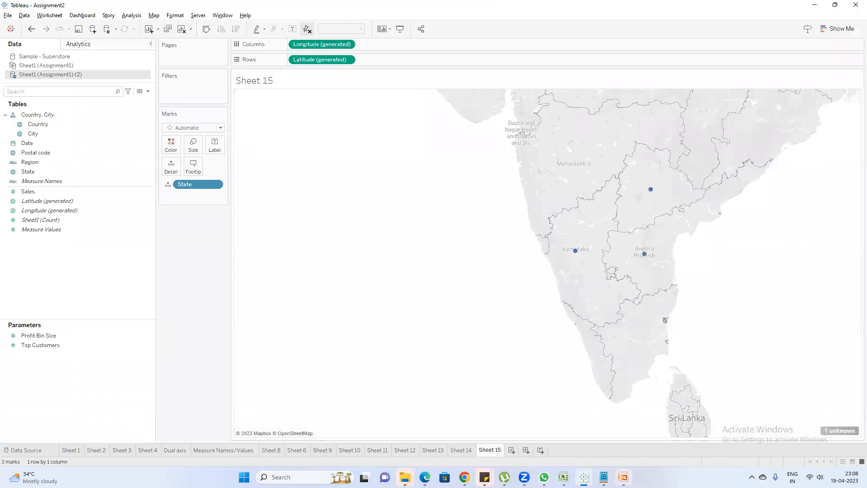
Switch to Excel, enter Madhya Pradheesh in cell G5 of the State column, save the workbook, and return to Tableau.
click(563, 477)
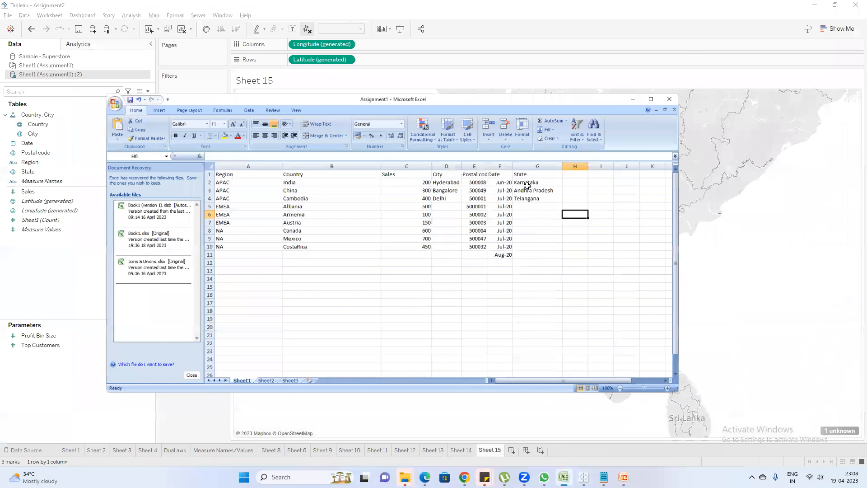
click(556, 174)
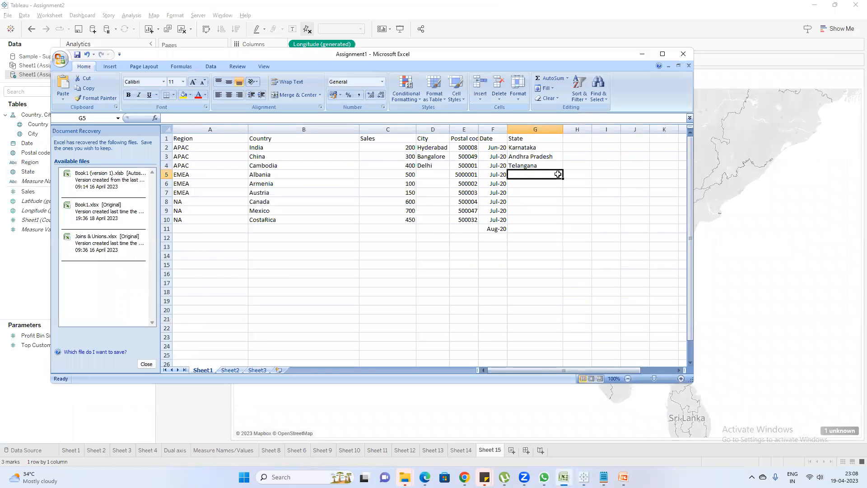
text(Madhya Pradh)
key(BackSpace)
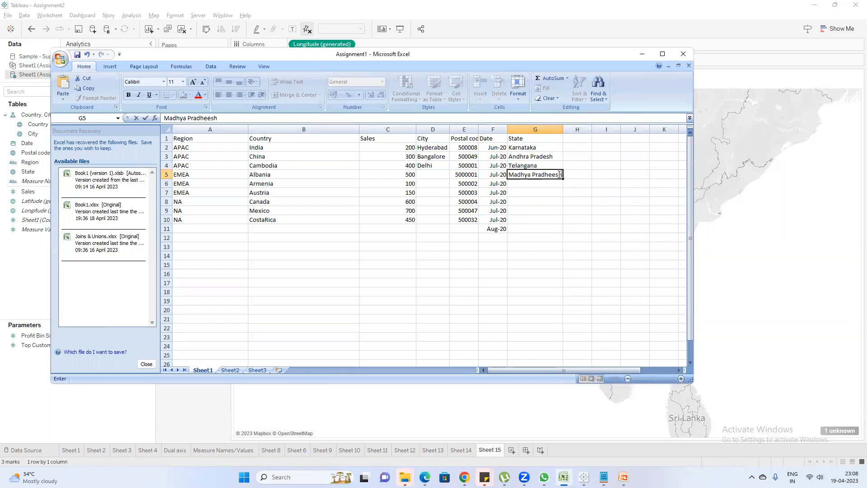
key(Return)
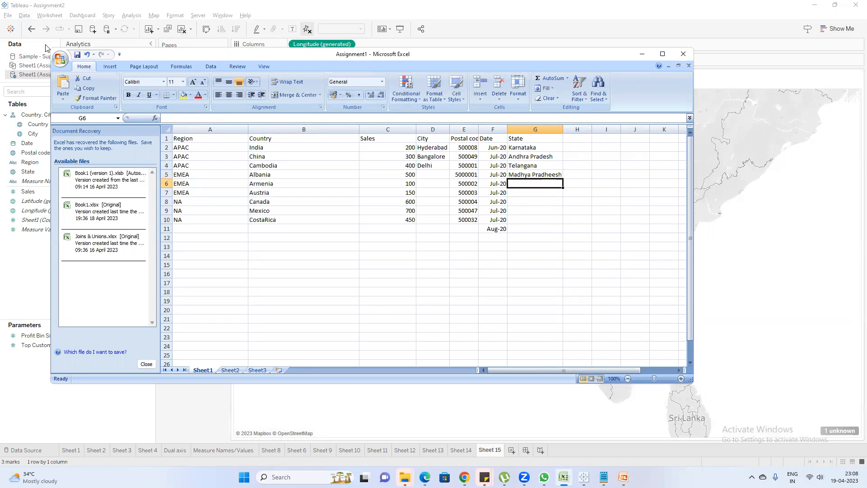
click(77, 54)
click(815, 179)
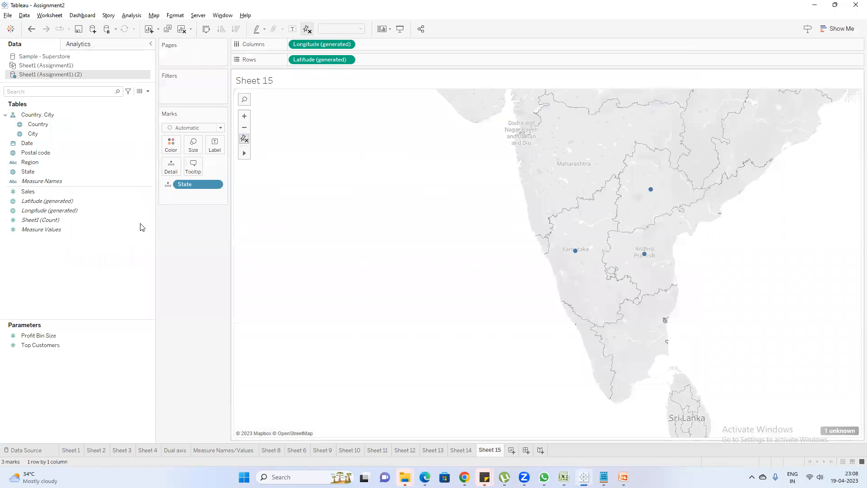
right_click(40, 75)
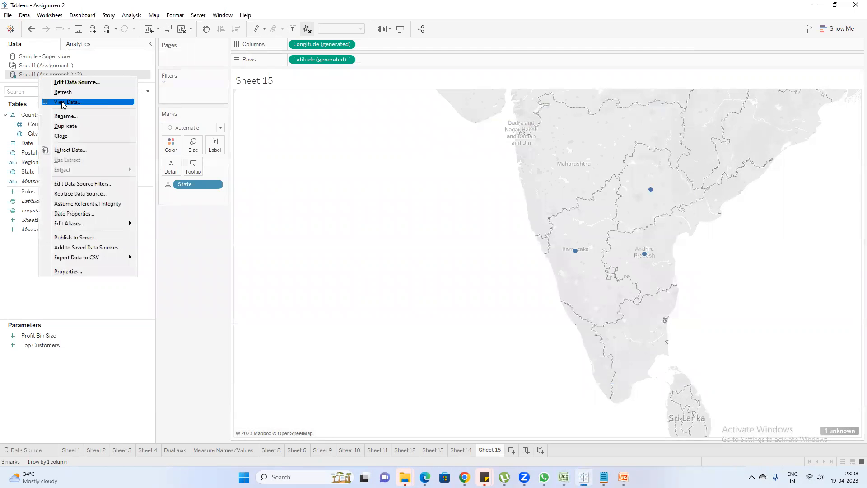
click(72, 117)
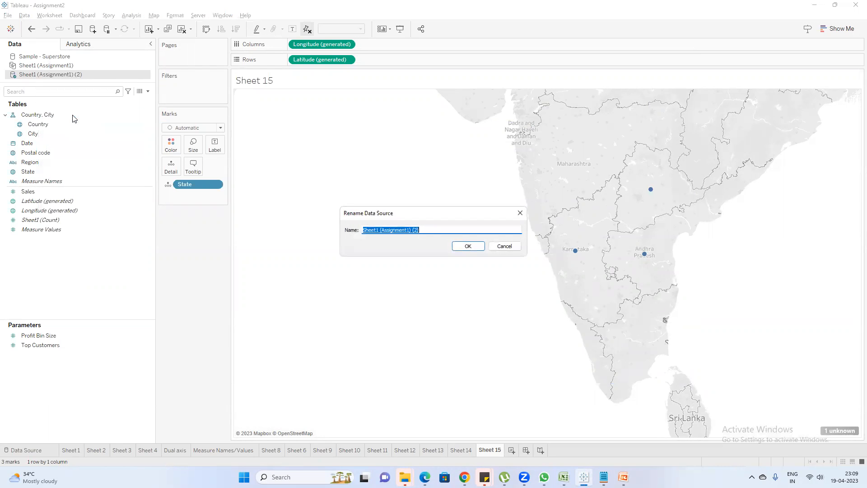
key(Escape)
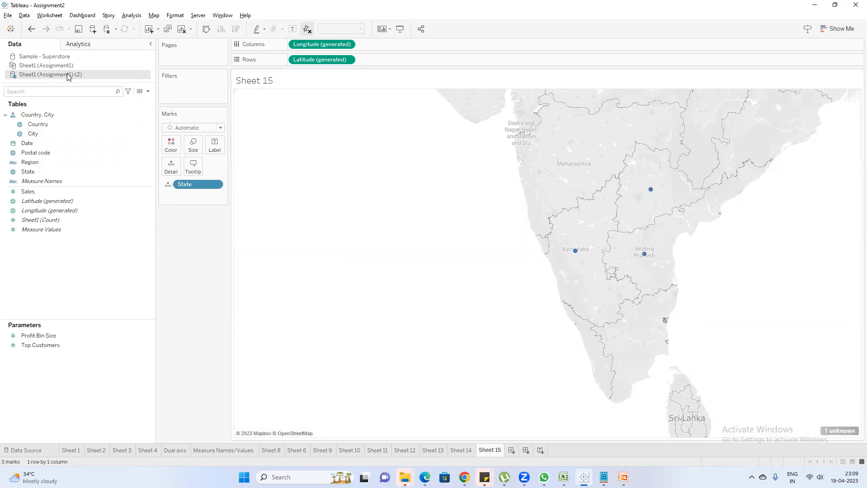
Refresh the Sheet1 (Assignment1) (2) data source to update the State map.
right_click(69, 74)
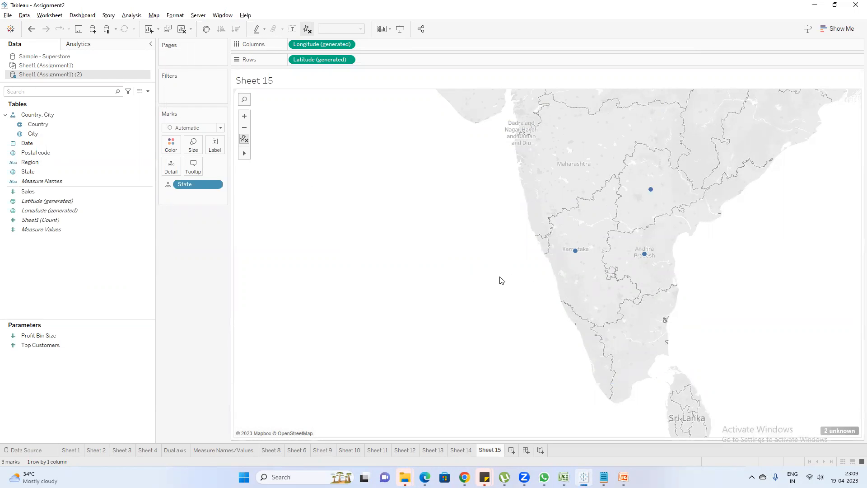
View the handling options for State's unknown locations, and list the State values as rows on a new worksheet.
click(840, 431)
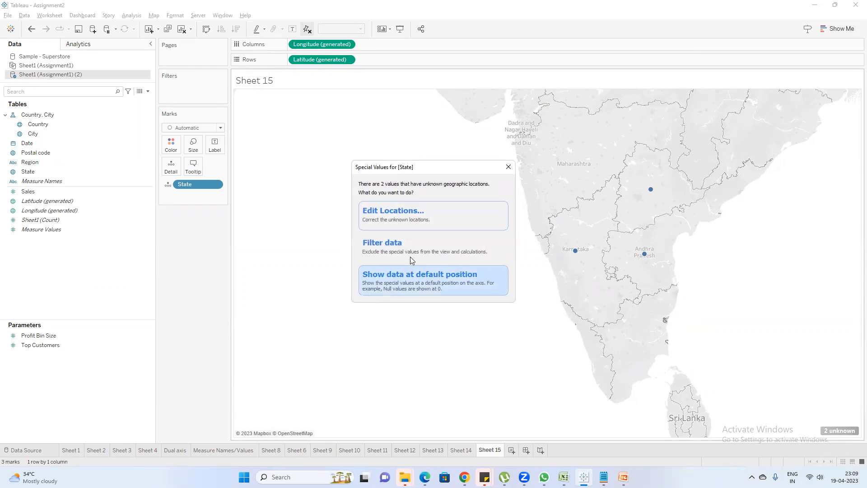
click(508, 167)
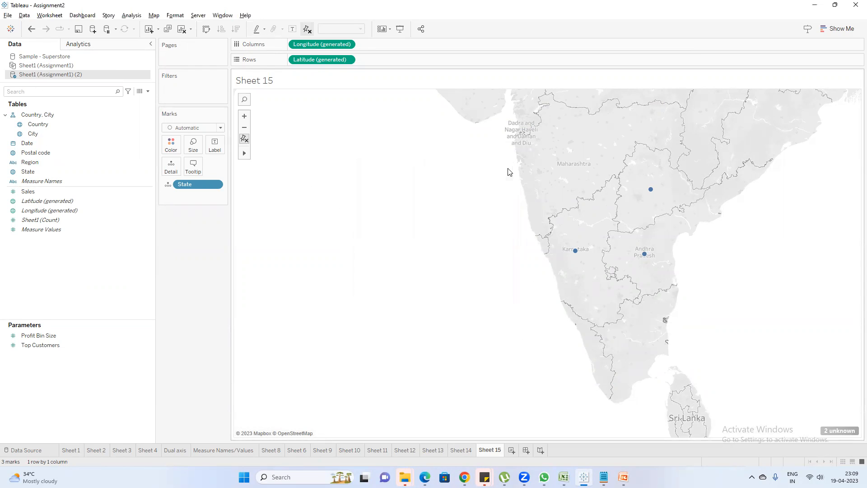
click(510, 450)
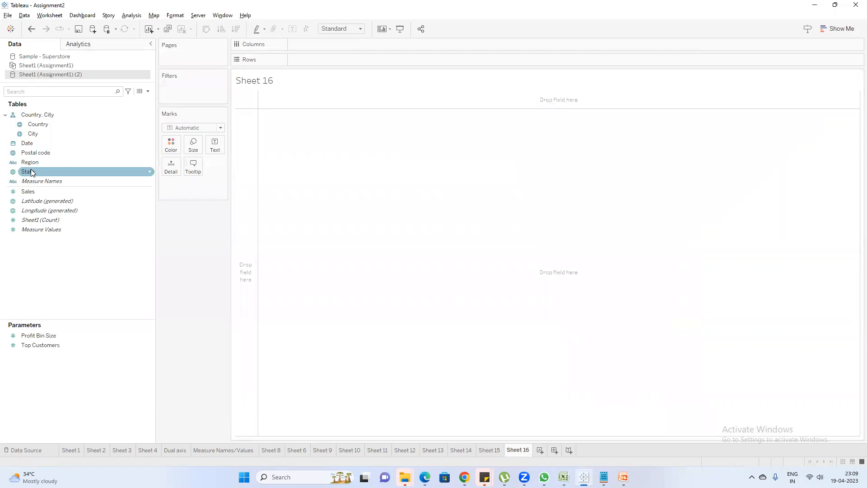
drag(29, 171, 296, 57)
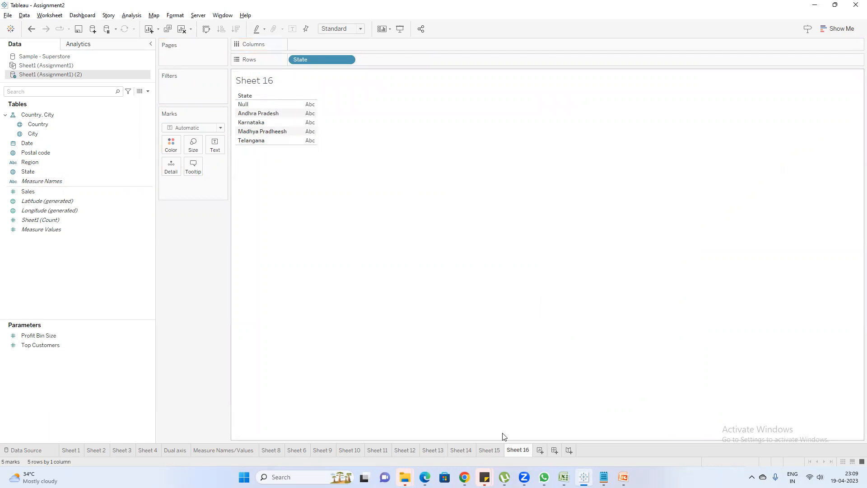
Switch to the Google Meet call in Chrome, admit the waiting participant, and return to Tableau.
mouse_move(464, 477)
click(418, 424)
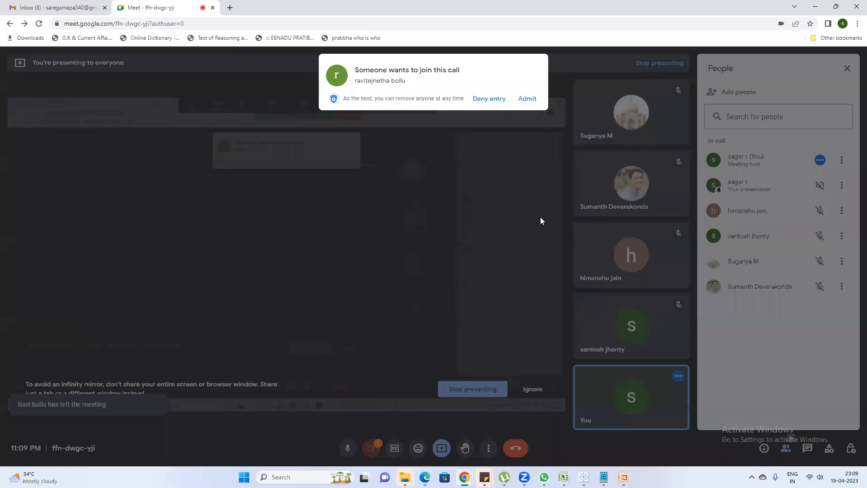
click(527, 99)
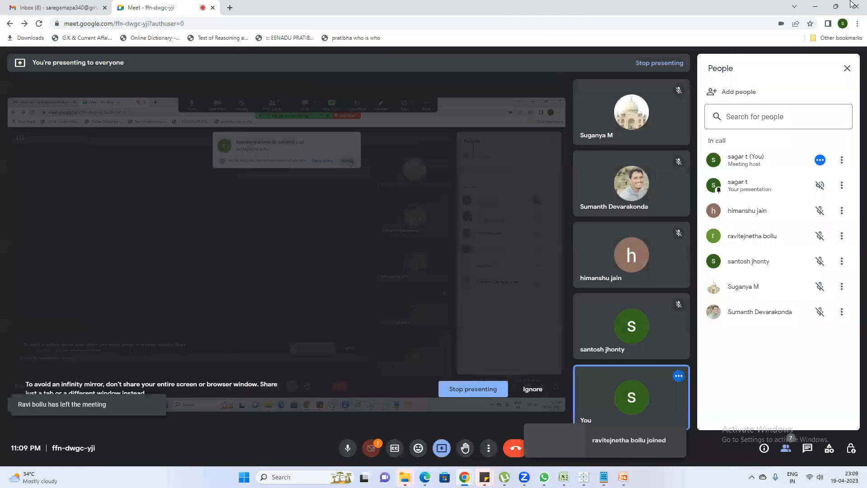
key(alt+Tab)
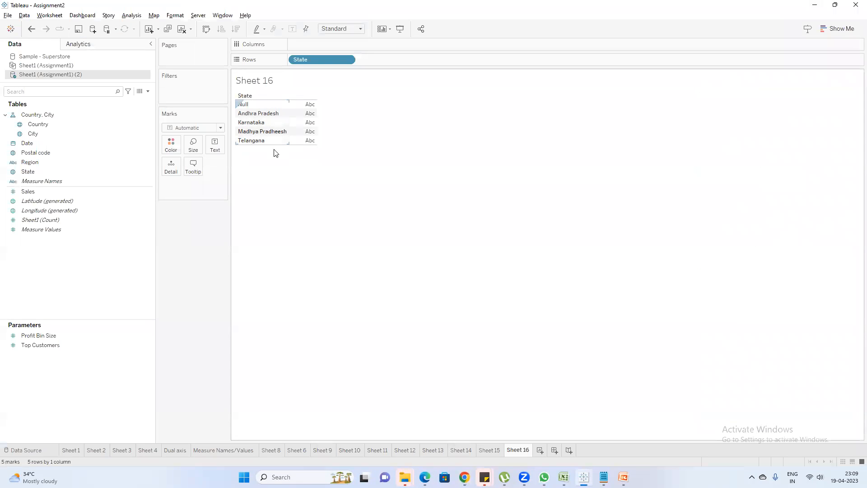
On Sheet 15, edit the unknown State locations to match Madhya Pradheesh to Madhya Pradesh.
click(491, 453)
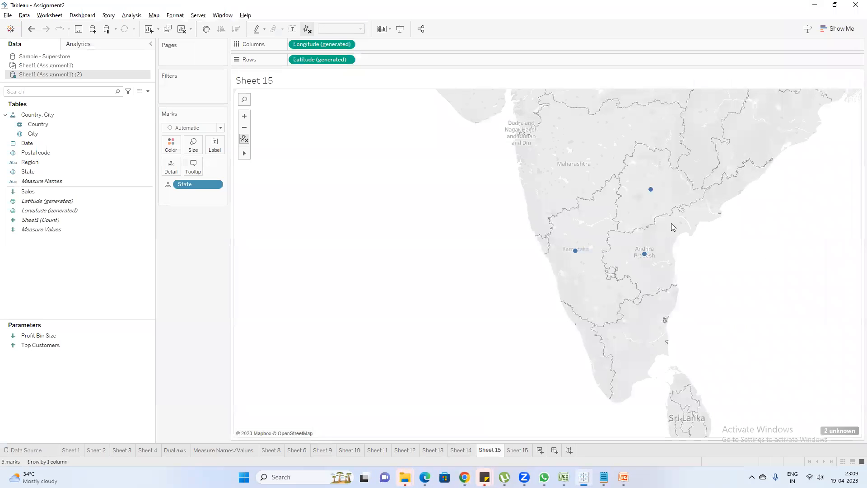
scroll(721, 252, down, 4)
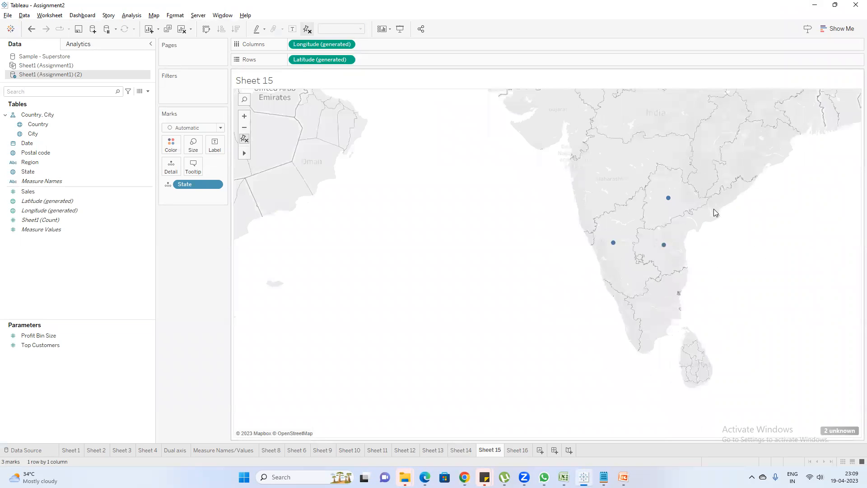
scroll(714, 211, down, 2)
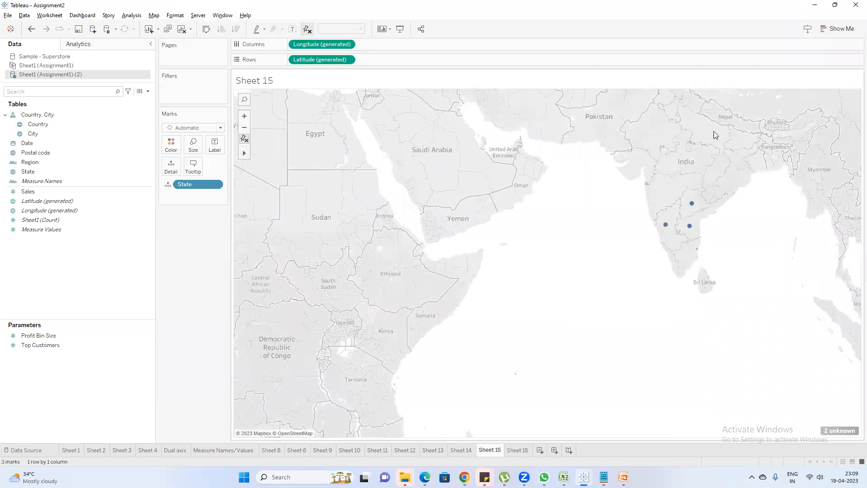
scroll(732, 194, down, 2)
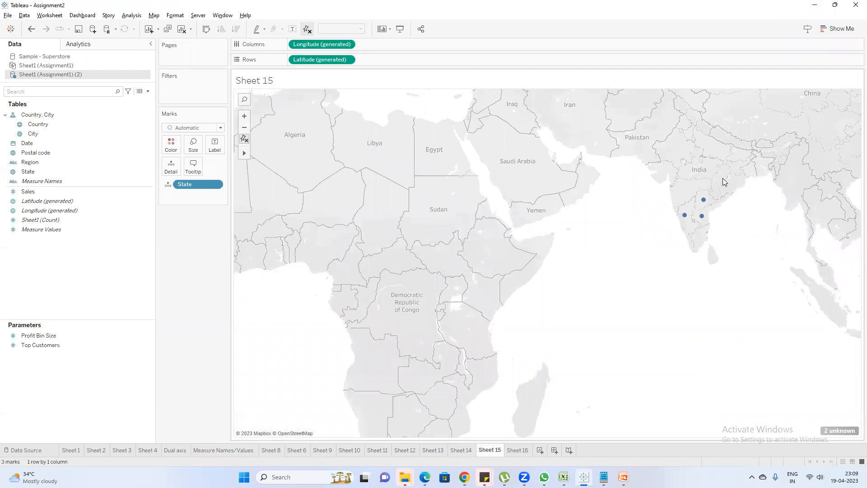
click(832, 431)
click(400, 214)
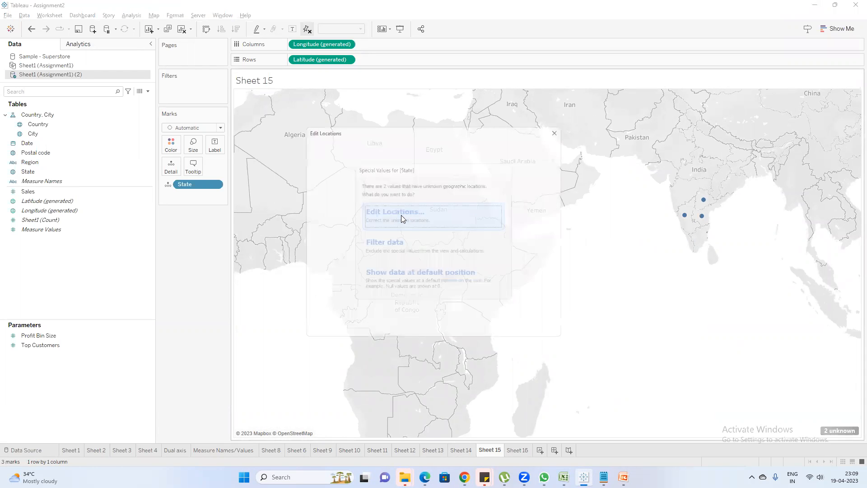
click(463, 216)
click(555, 216)
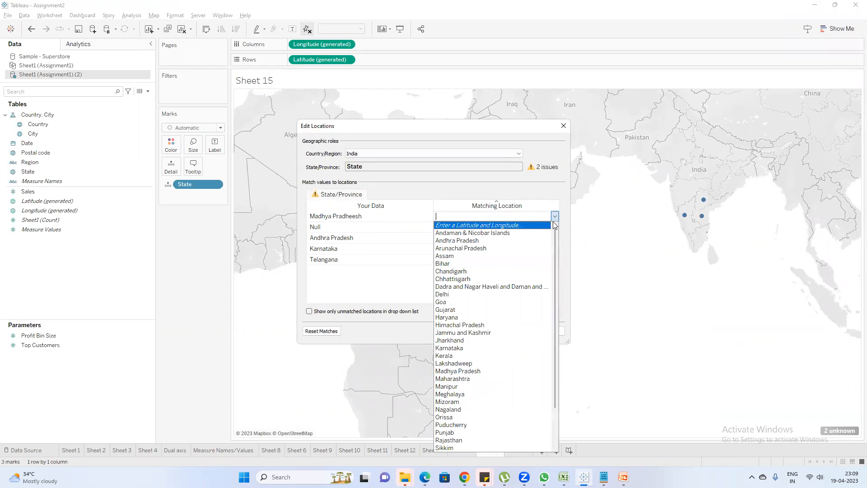
click(478, 371)
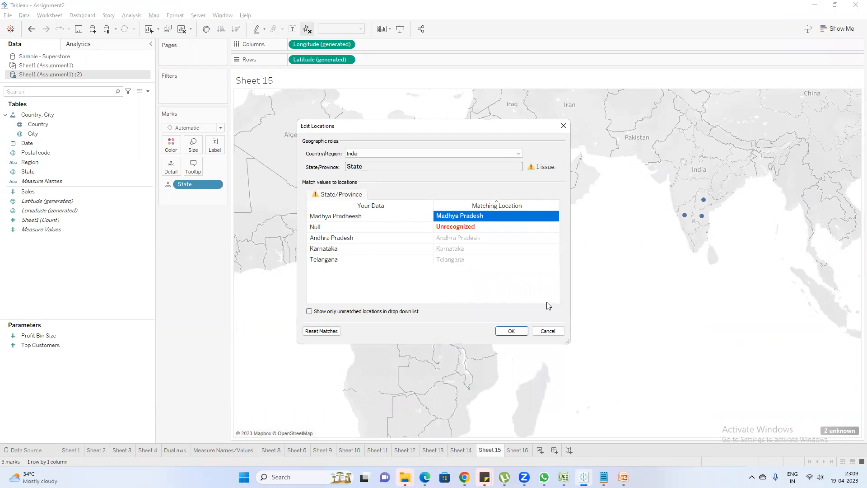
click(513, 334)
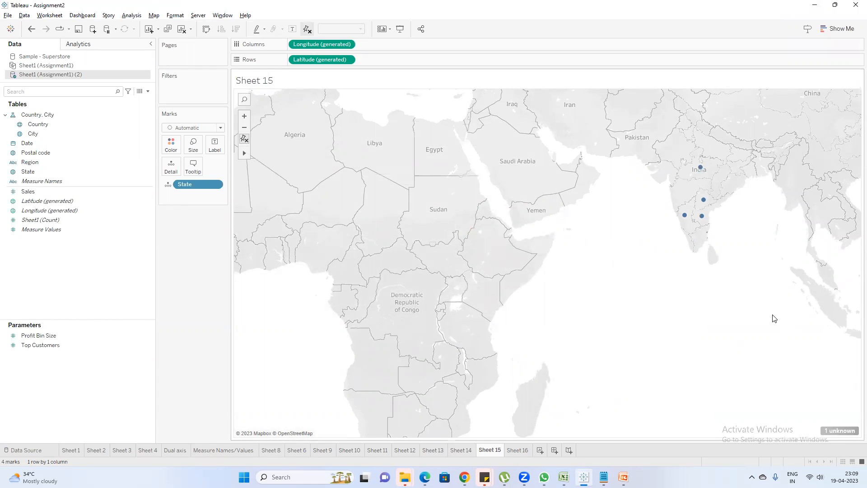
mouse_move(704, 176)
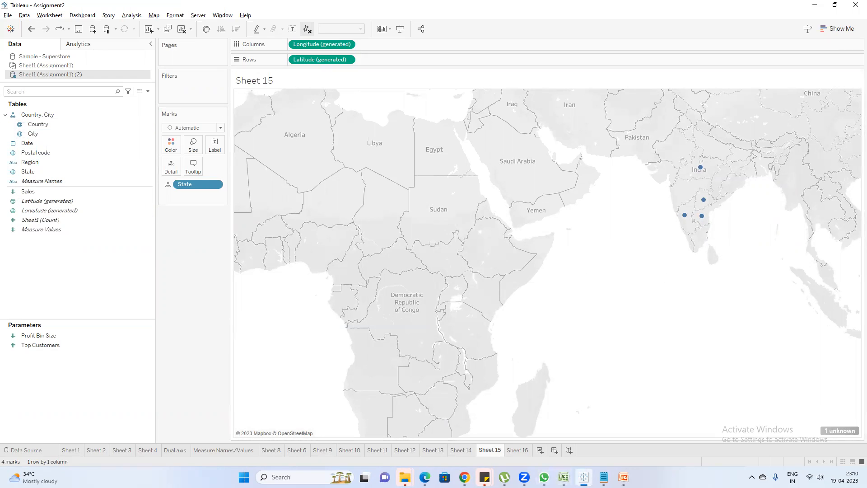
Switch to the Assignment1 workbook in Excel and add a Name column in column H with first names in H2 to H4.
click(563, 476)
click(576, 141)
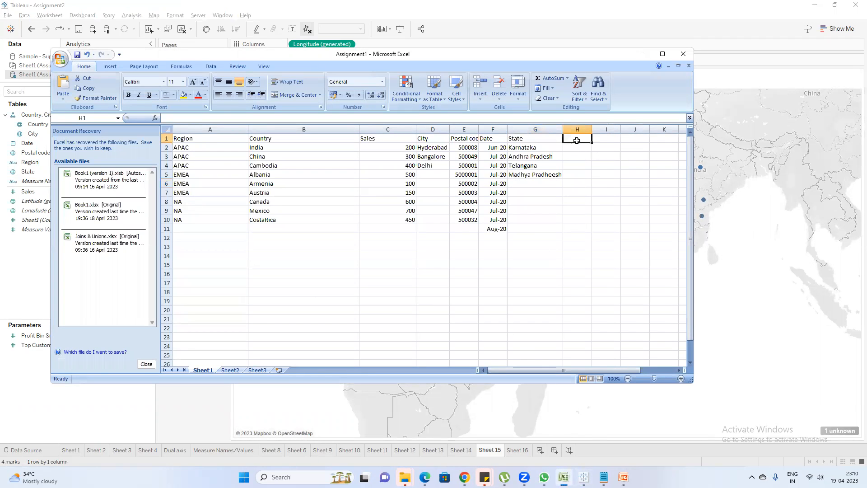
text(Name)
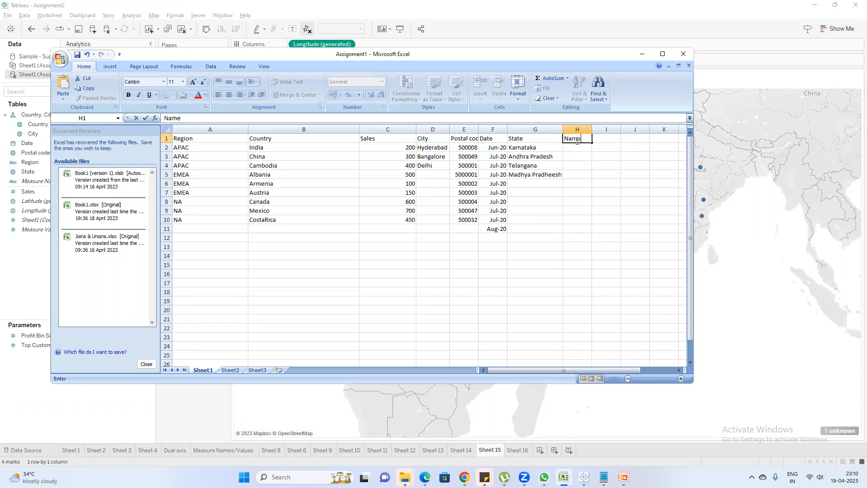
key(Return)
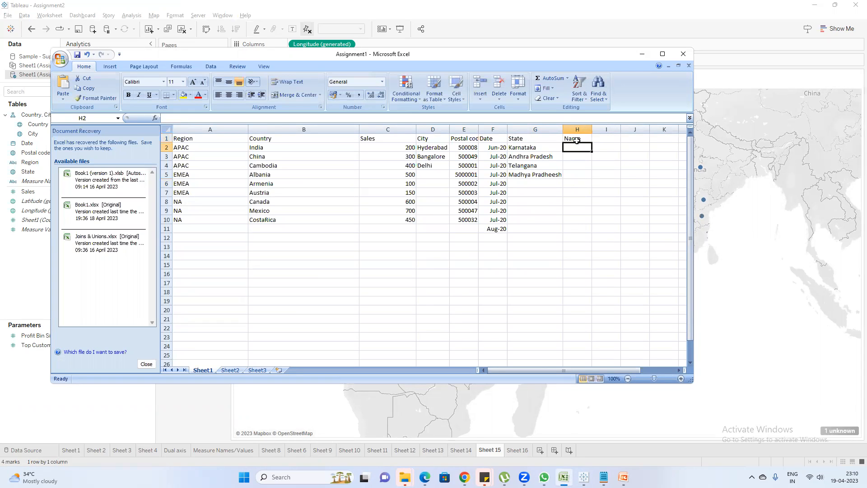
text(AJay)
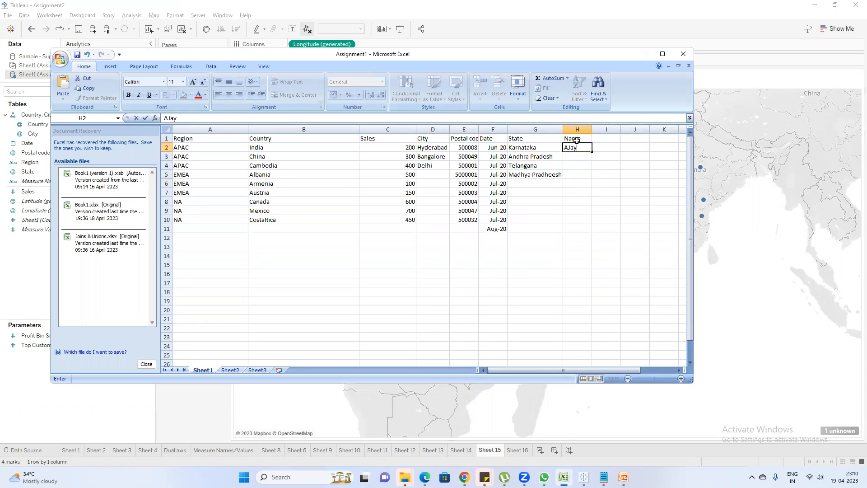
key(Return)
text(Vina)
key(Return)
text(shee)
key(BackSpace)
key(BackSpace)
key(BackSpace)
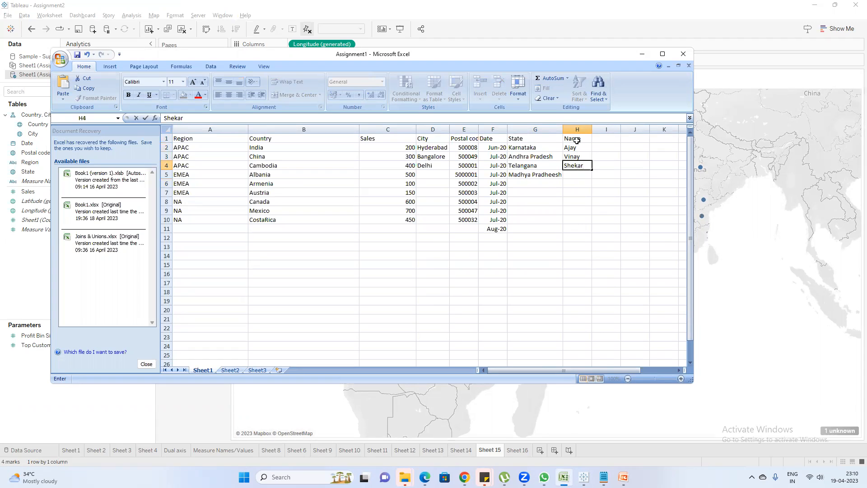
Save the workbook, return to Tableau, and refresh the Sheet1 (Assignment1) (2) data source.
click(78, 56)
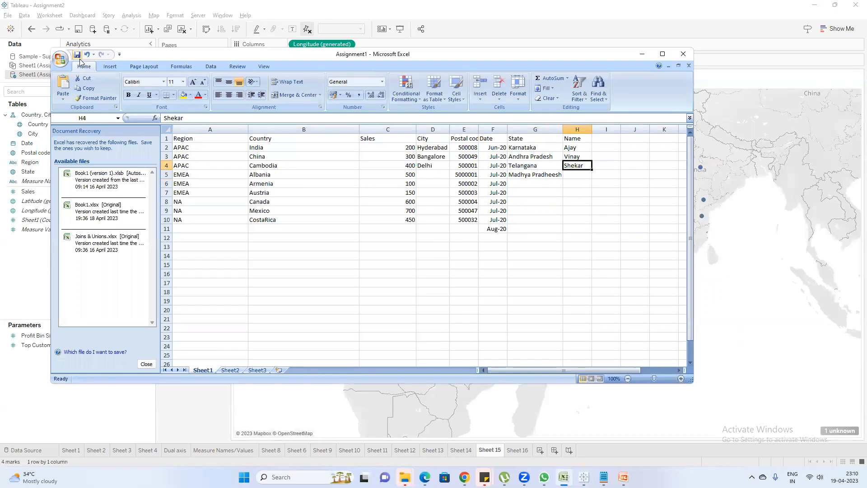
click(751, 273)
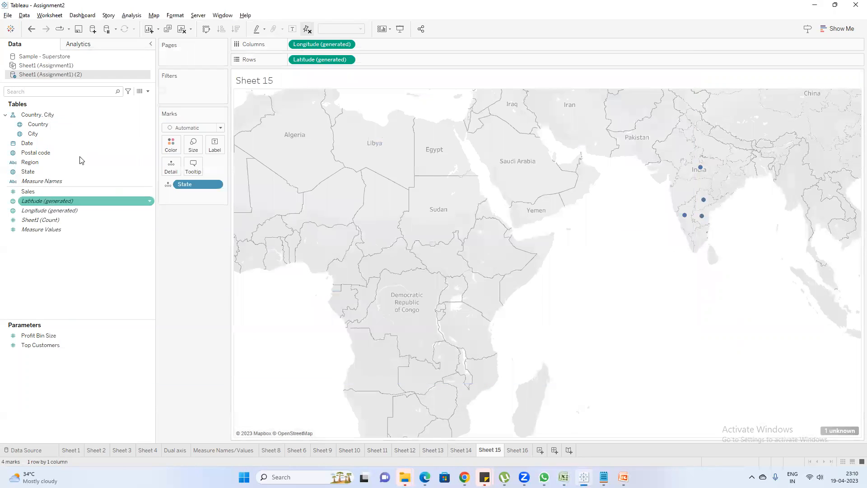
right_click(50, 76)
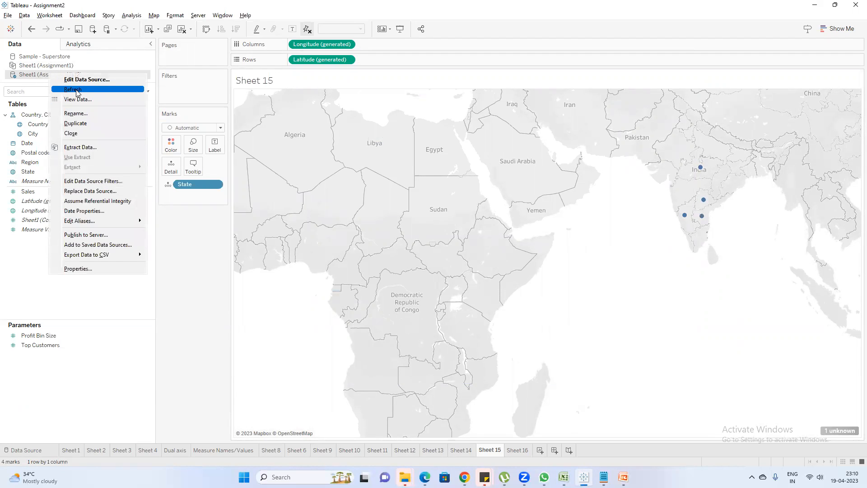
click(72, 90)
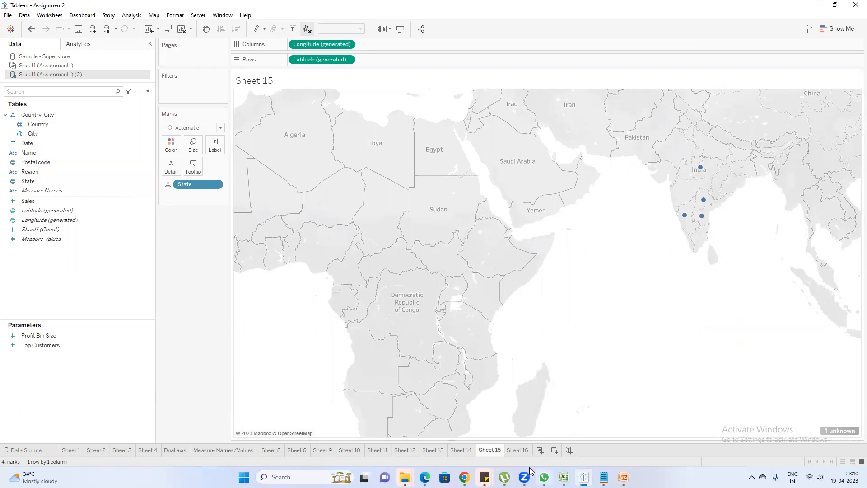
Create a new worksheet and list the Name field's values as rows.
click(540, 450)
click(32, 154)
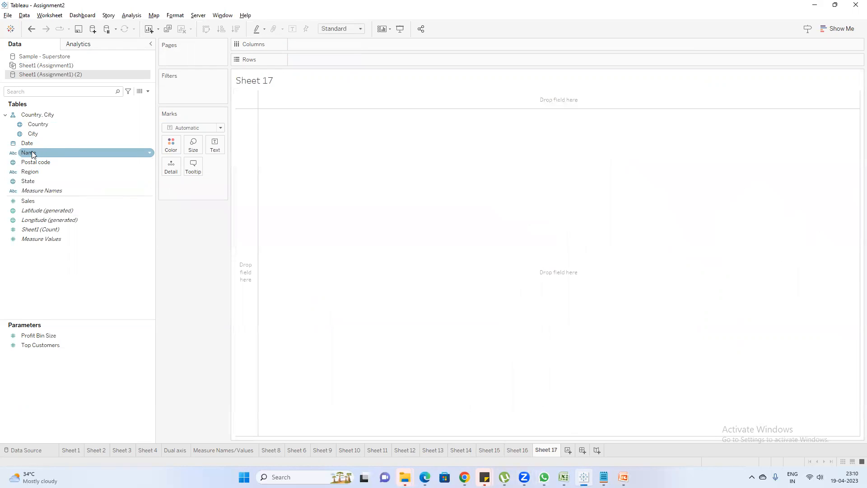
double_click(32, 154)
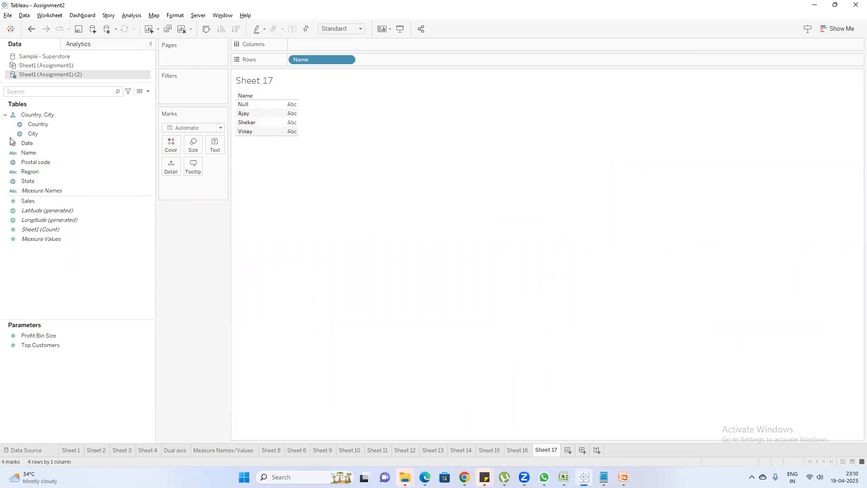
click(13, 156)
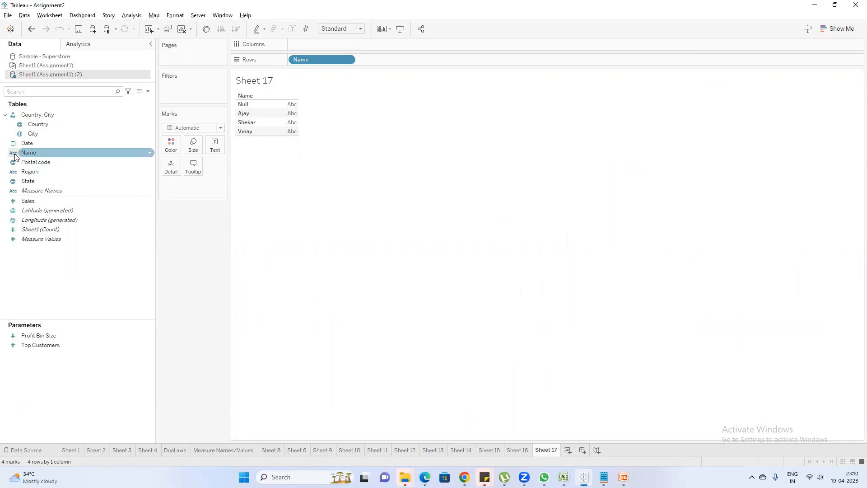
click(396, 303)
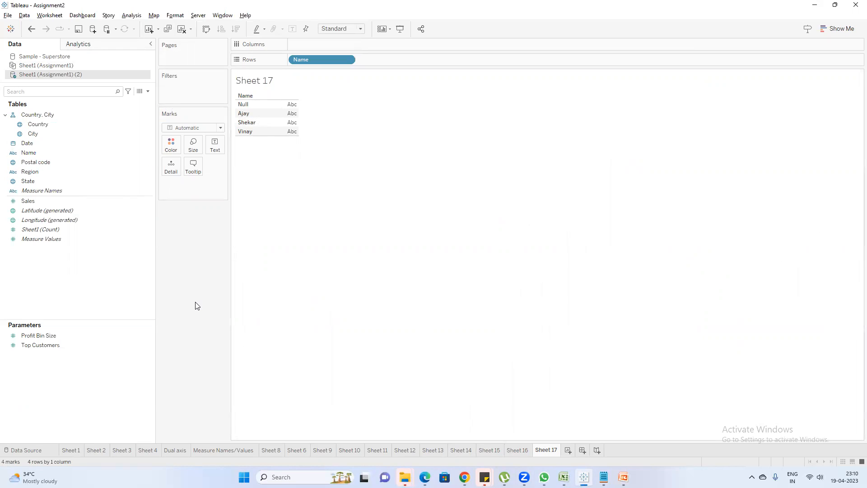
click(14, 145)
Create another worksheet, plot Country as a map, and size its marks by the sum of Sales.
click(569, 450)
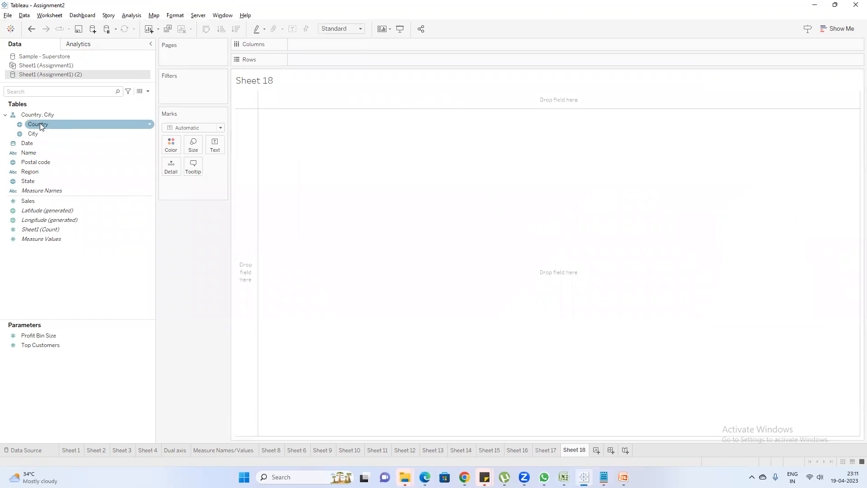
double_click(34, 125)
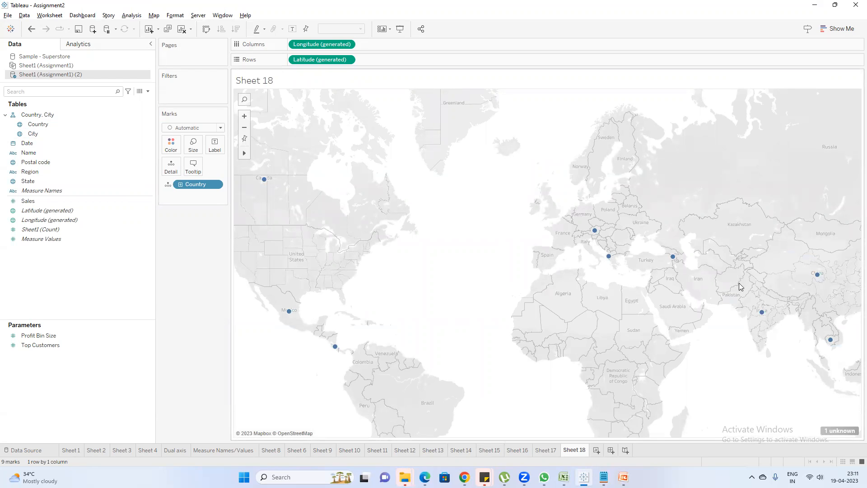
double_click(33, 202)
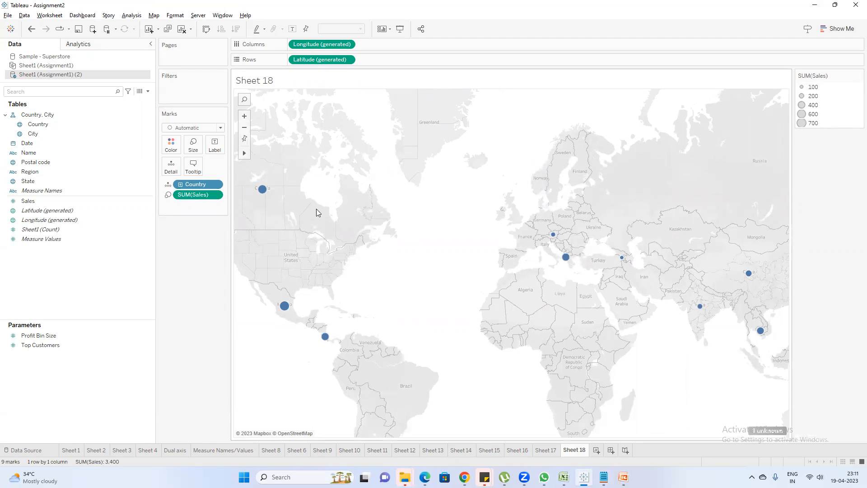
mouse_move(261, 189)
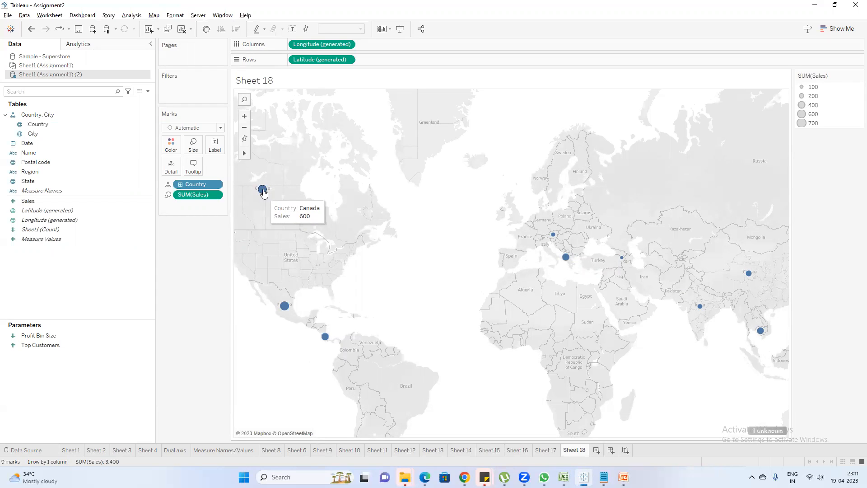
mouse_move(283, 310)
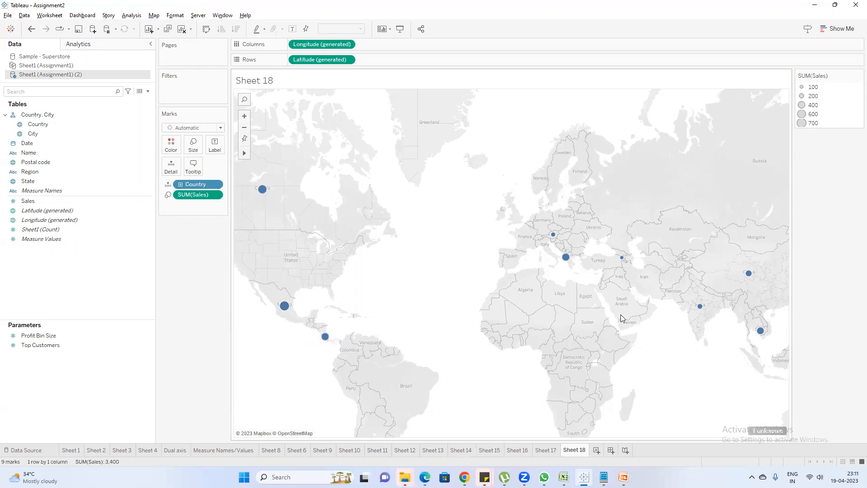
mouse_move(622, 260)
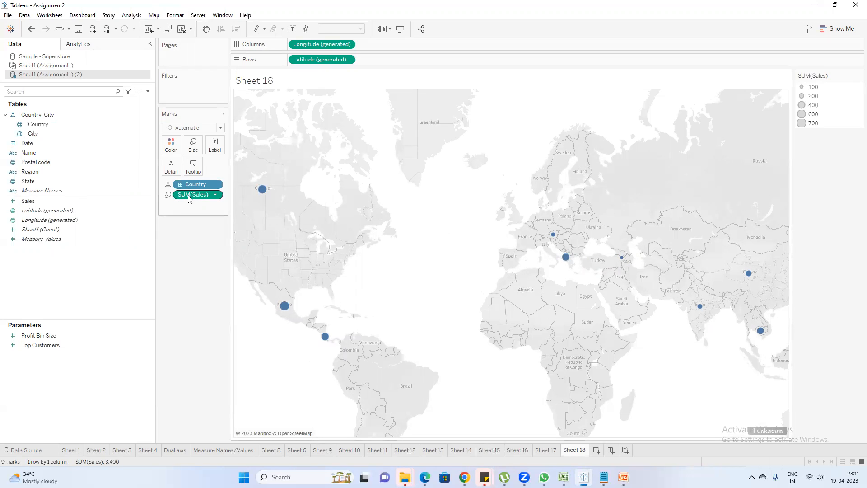
Color the country map marks by the sum of Sales on Sheet 18.
drag(188, 198, 173, 151)
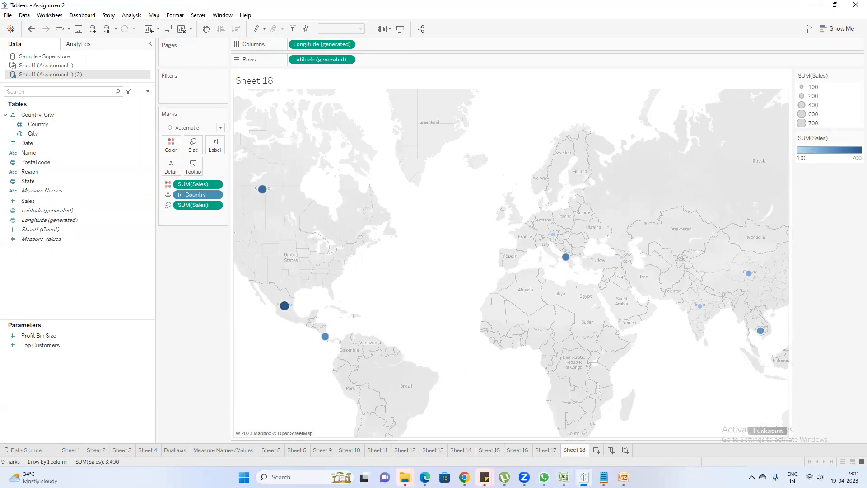
Review slides 4 and 5 of the PowerPoint training deck, the Dimension notes in Notepad, and Tableau's options for new worksheets, dashboards and stories.
key(alt+Tab)
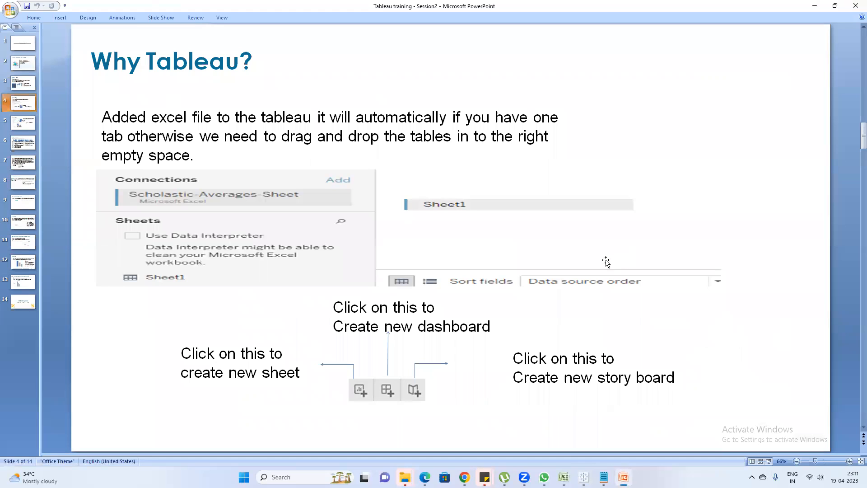
key(alt+Tab)
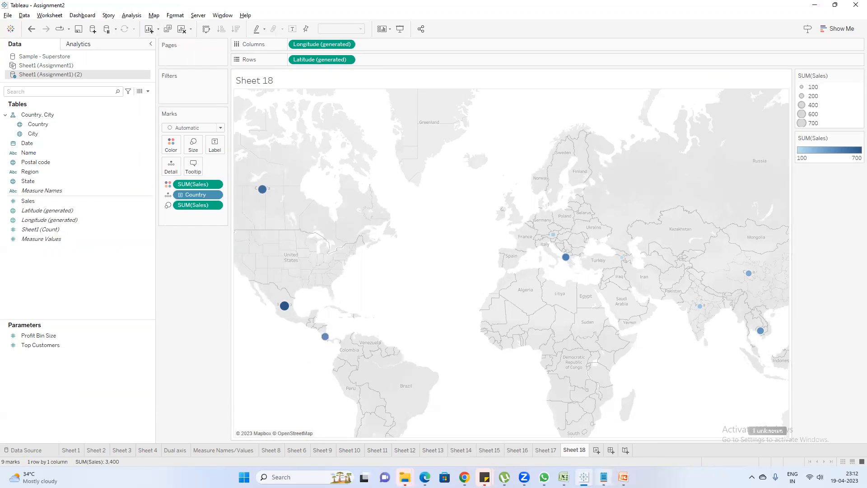
click(603, 477)
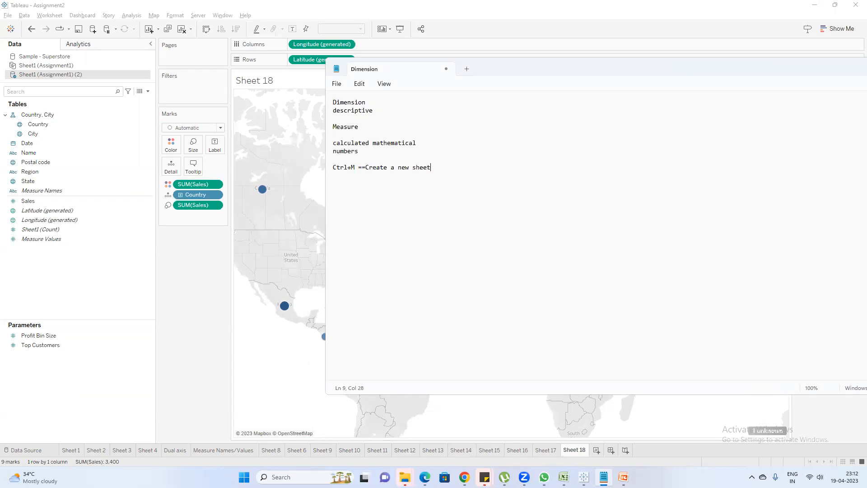
click(202, 280)
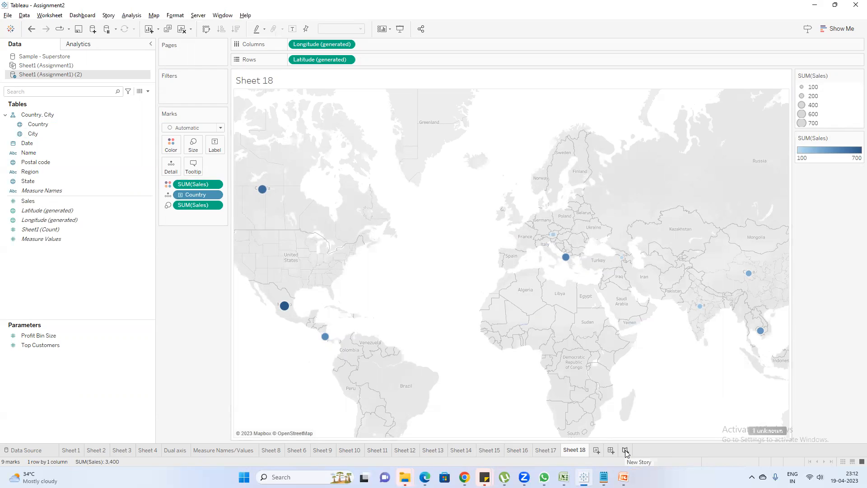
click(158, 30)
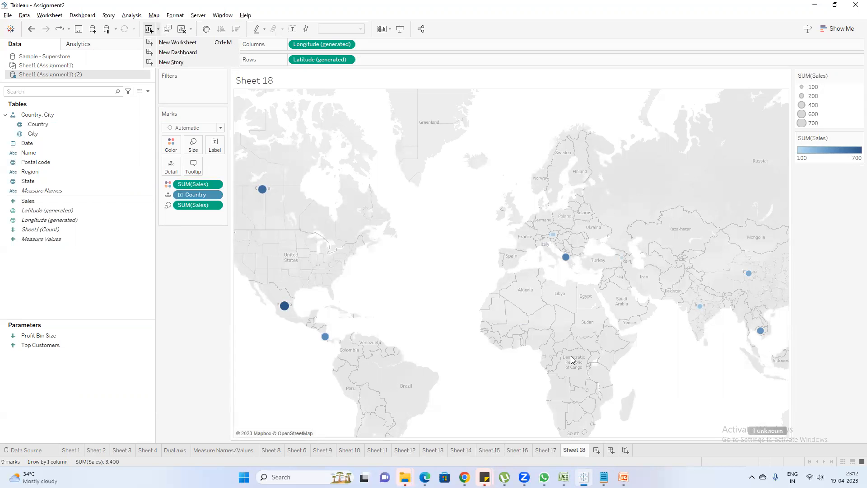
click(623, 477)
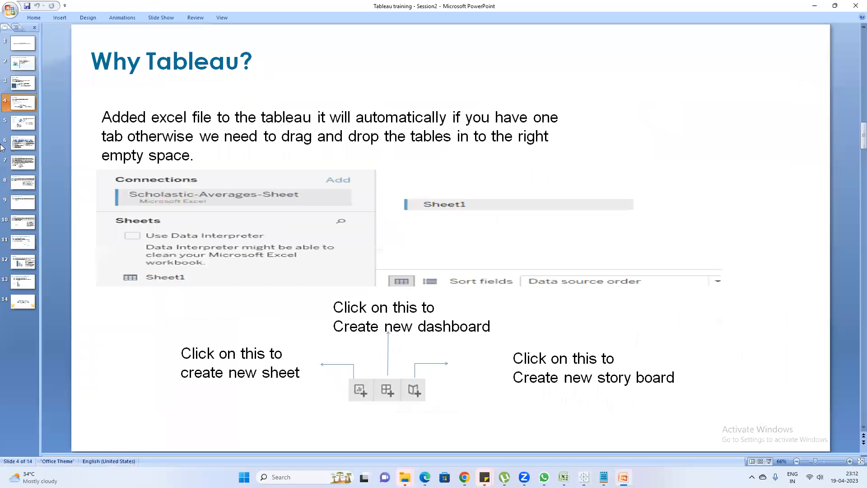
click(18, 125)
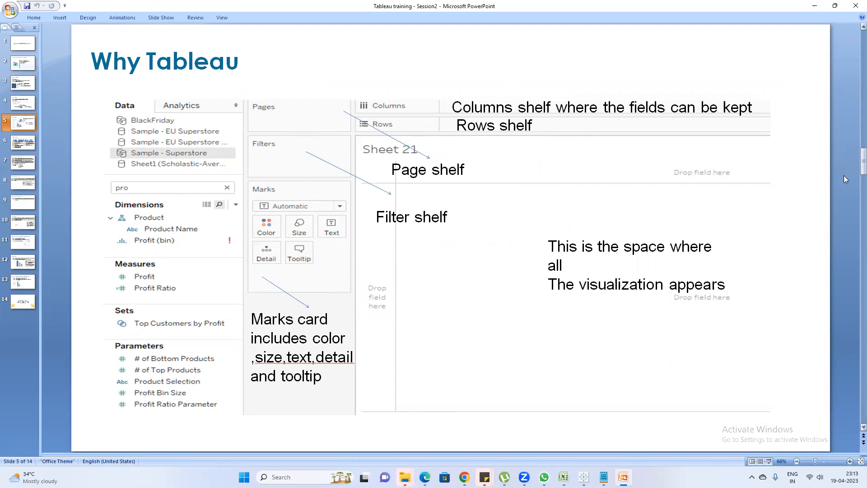
click(816, 5)
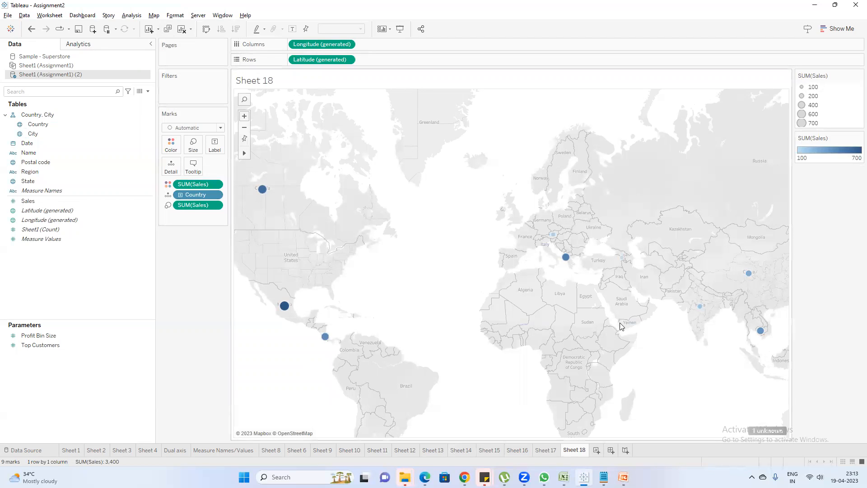
Create a new worksheet and list Name and Region as nested row fields.
click(596, 449)
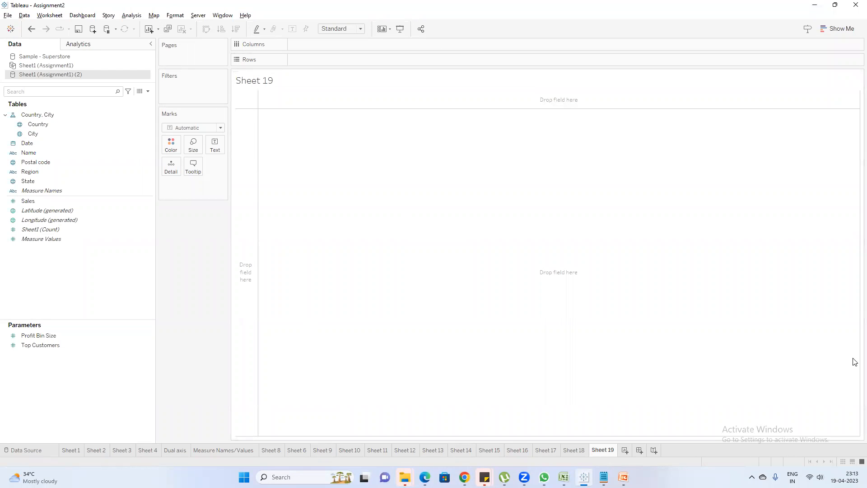
click(50, 142)
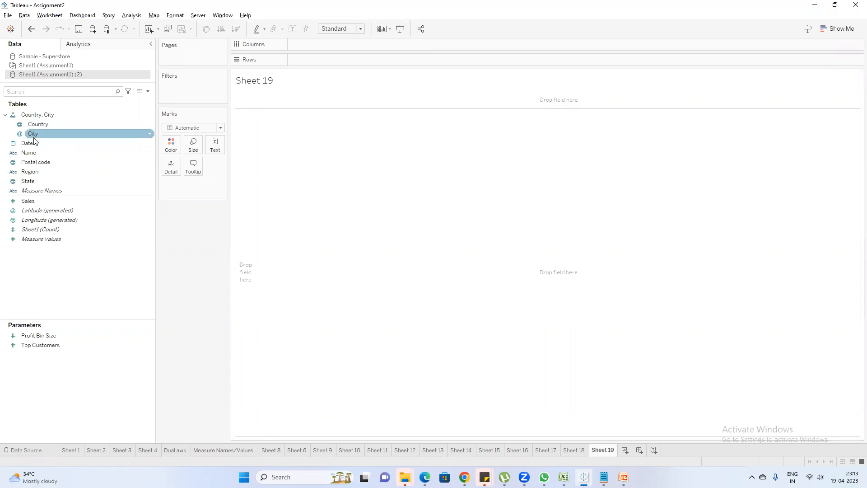
drag(32, 153, 297, 56)
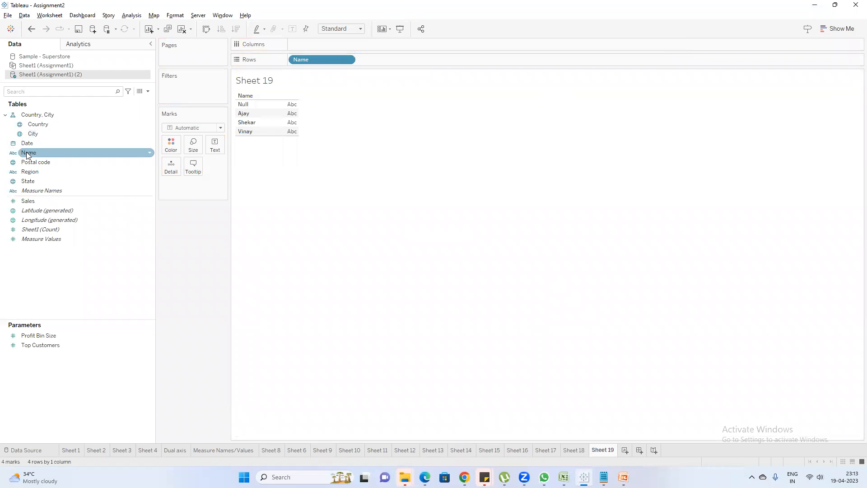
click(45, 163)
drag(34, 174, 364, 59)
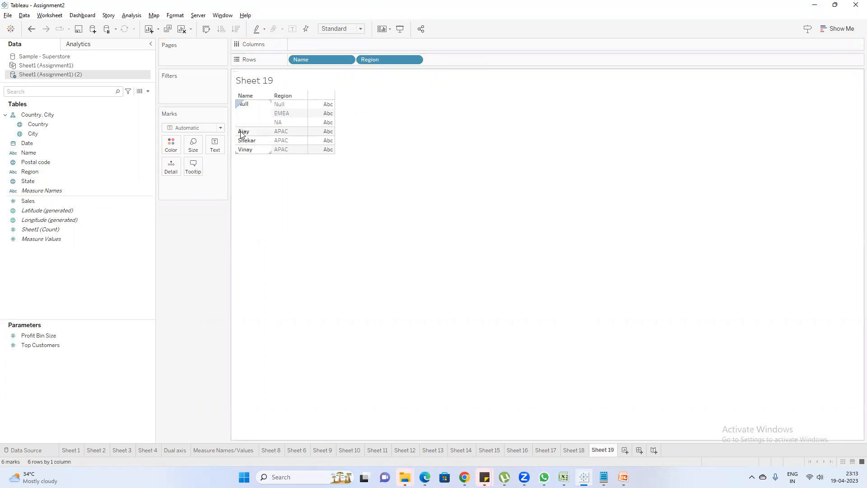
Move Name to the columns and back to the rows, and remove it from the view.
drag(321, 58, 324, 45)
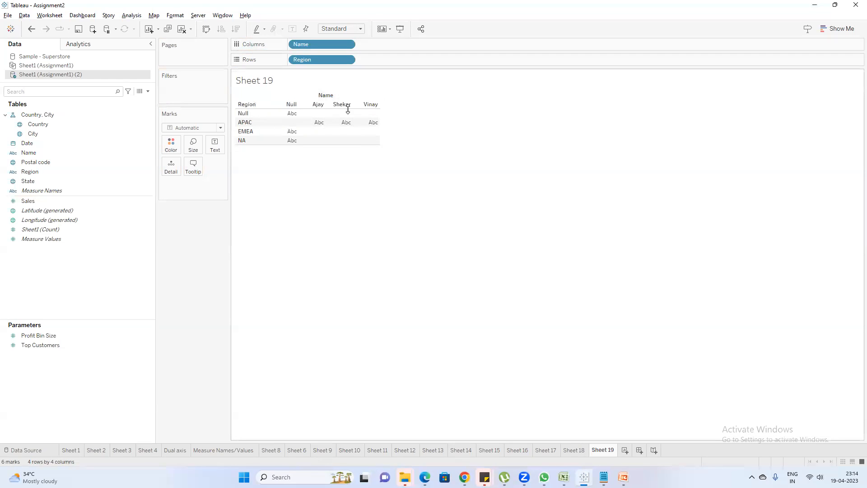
drag(318, 45, 300, 60)
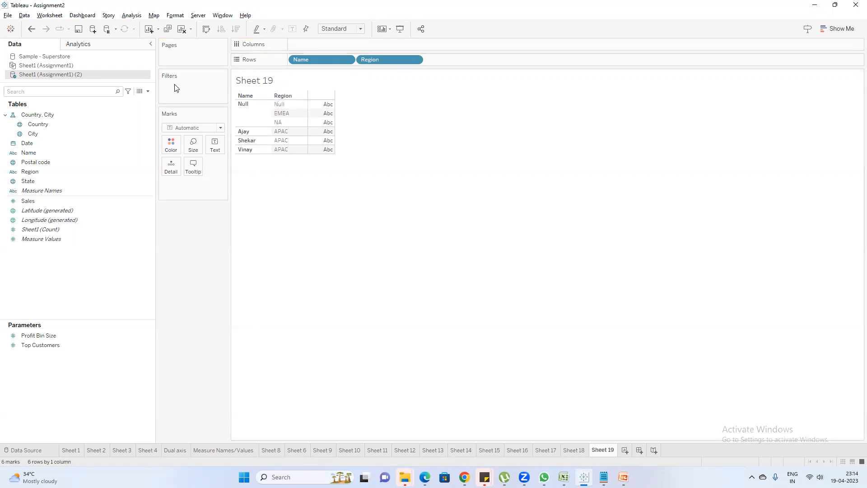
drag(319, 58, 187, 250)
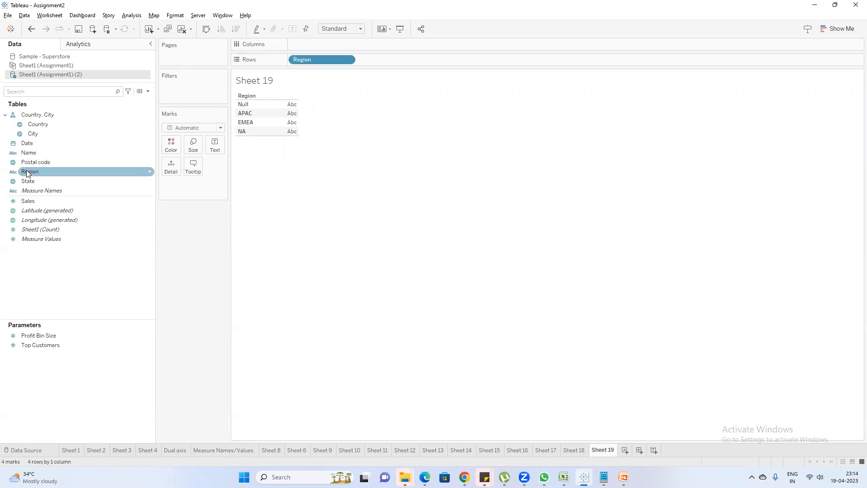
Add the sum of Sales to the rows after Region and convert it to discrete.
click(39, 94)
click(43, 201)
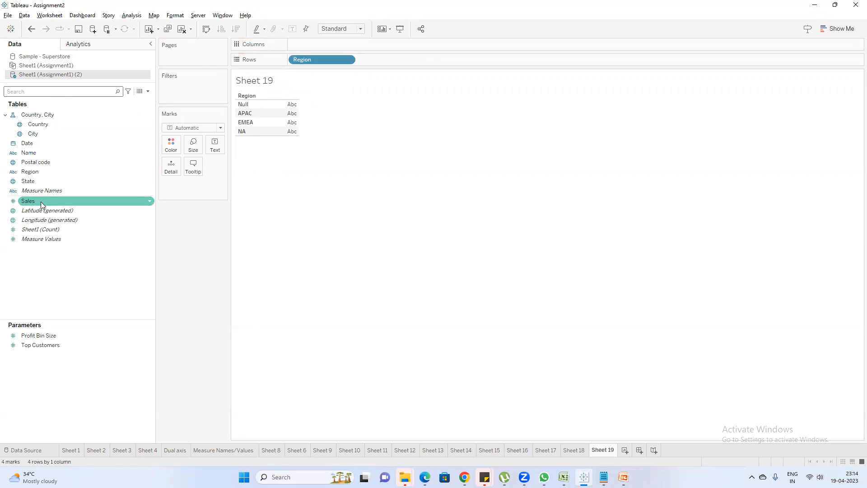
drag(42, 201, 407, 57)
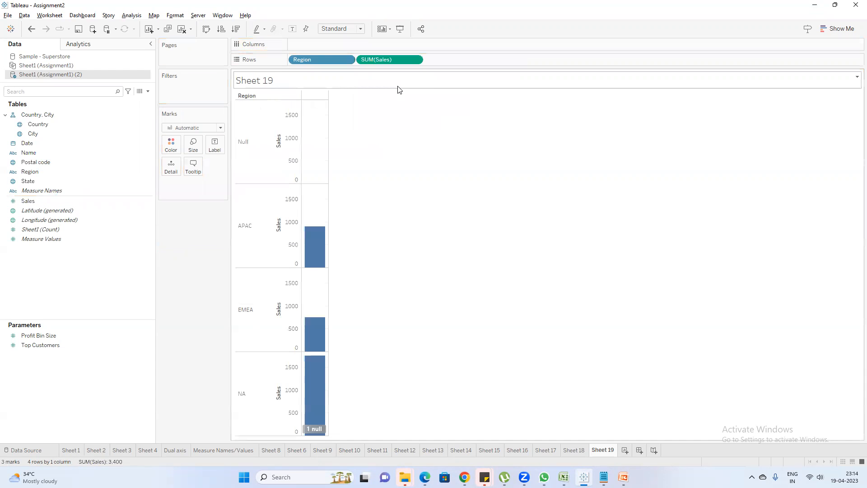
right_click(387, 59)
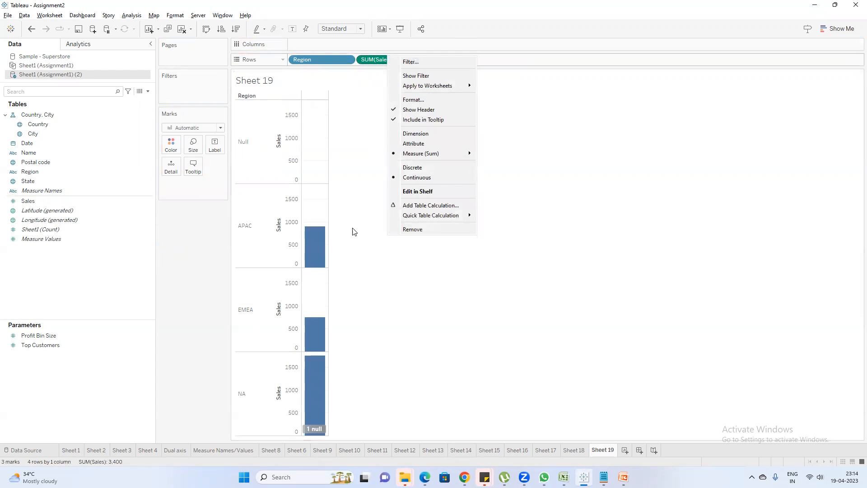
click(361, 219)
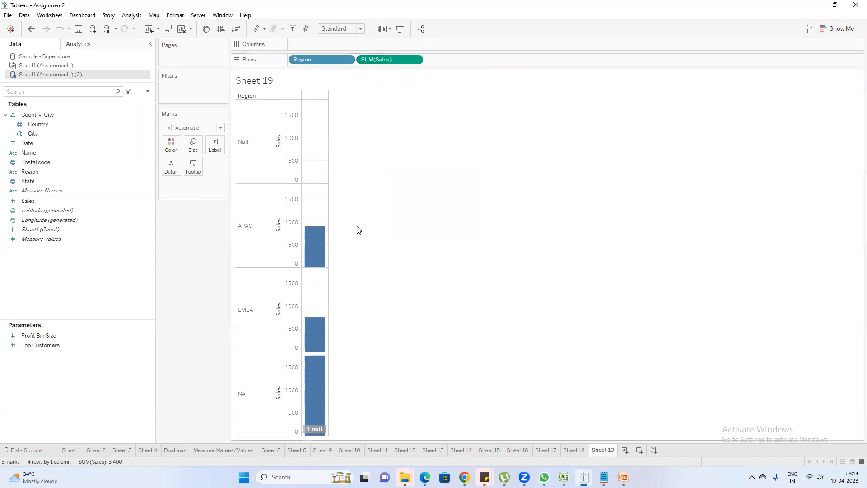
right_click(394, 63)
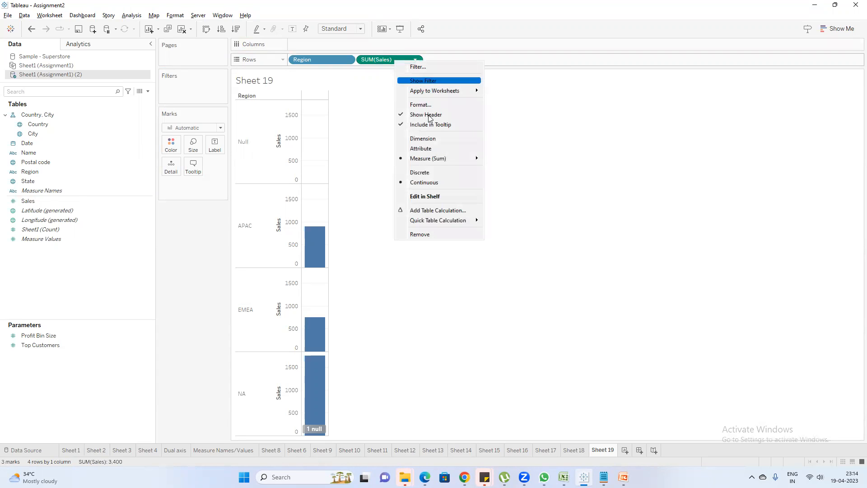
click(431, 174)
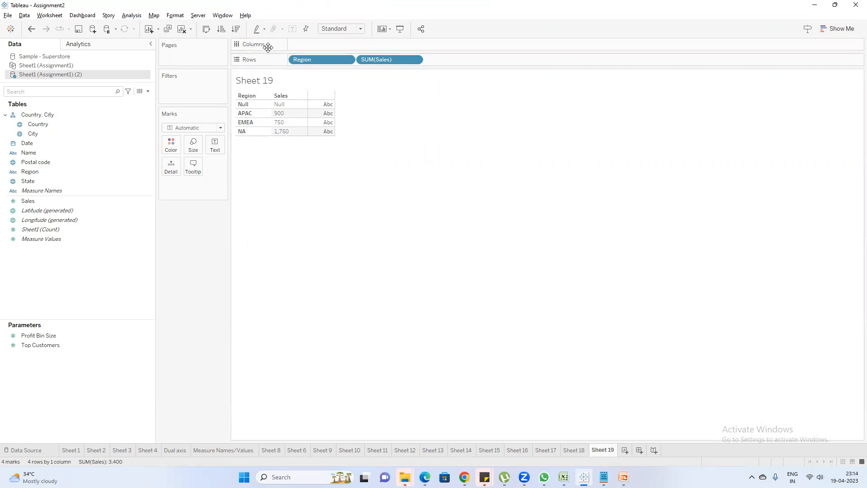
Page the Sheet 19 view by Region while keeping Region in the rows.
mouse_move(376, 58)
mouse_down()
mouse_move(291, 208)
mouse_move(394, 102)
mouse_move(385, 62)
mouse_up()
drag(316, 64, 177, 60)
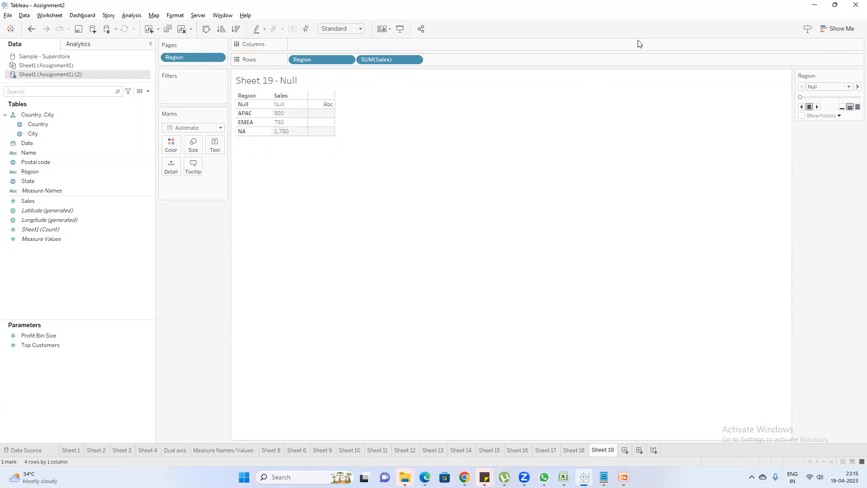
On the Sheet 18 map, page the view by Postal code and play through the pages.
click(575, 453)
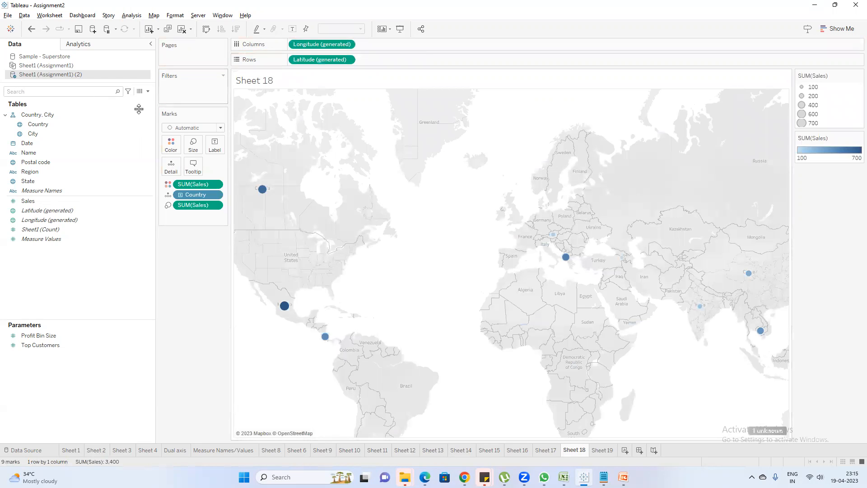
click(36, 145)
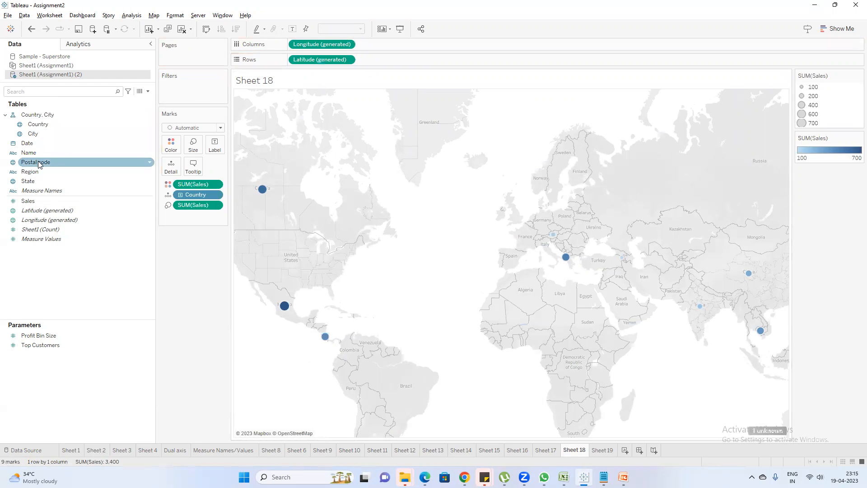
drag(38, 164, 167, 60)
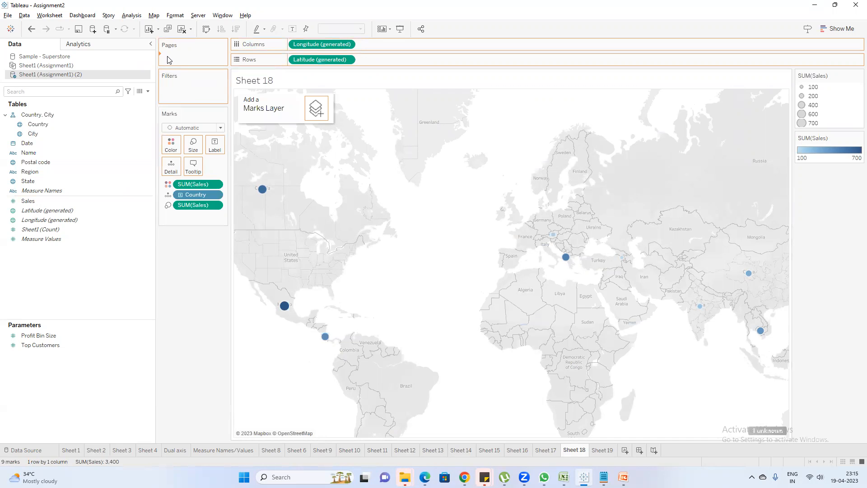
drag(206, 155, 188, 92)
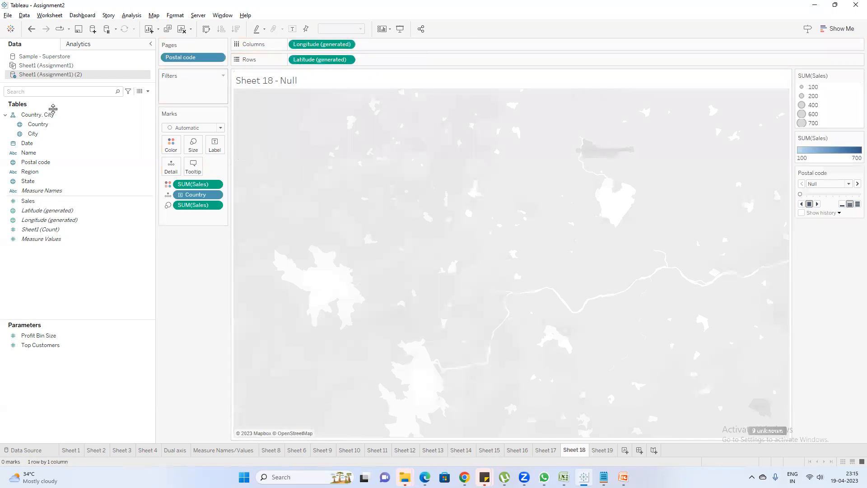
click(849, 185)
click(849, 186)
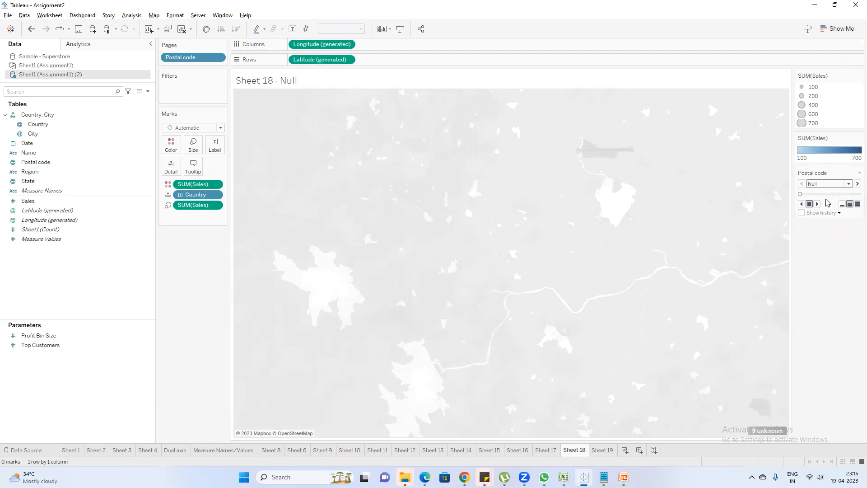
click(816, 204)
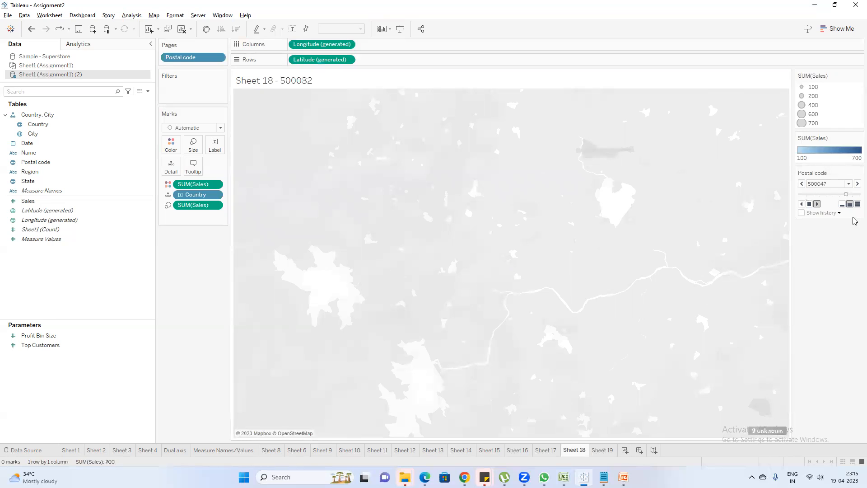
Create a new worksheet and select the Sample - Superstore data source.
click(625, 450)
click(53, 57)
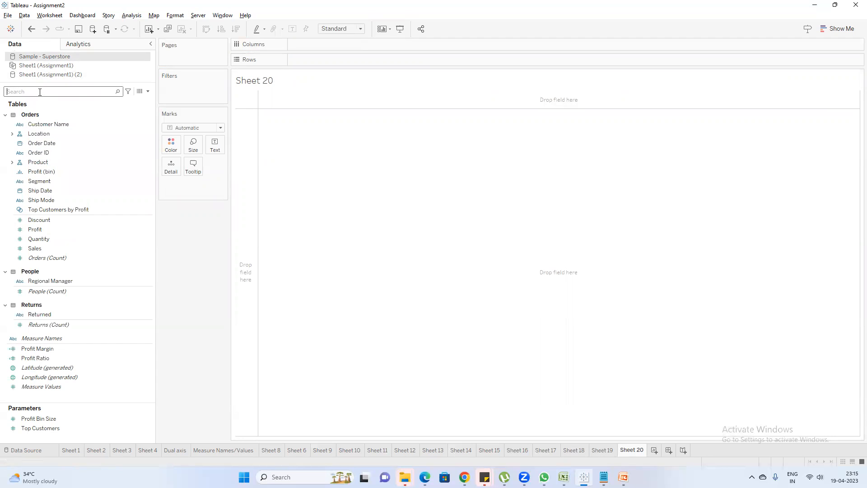
text(re)
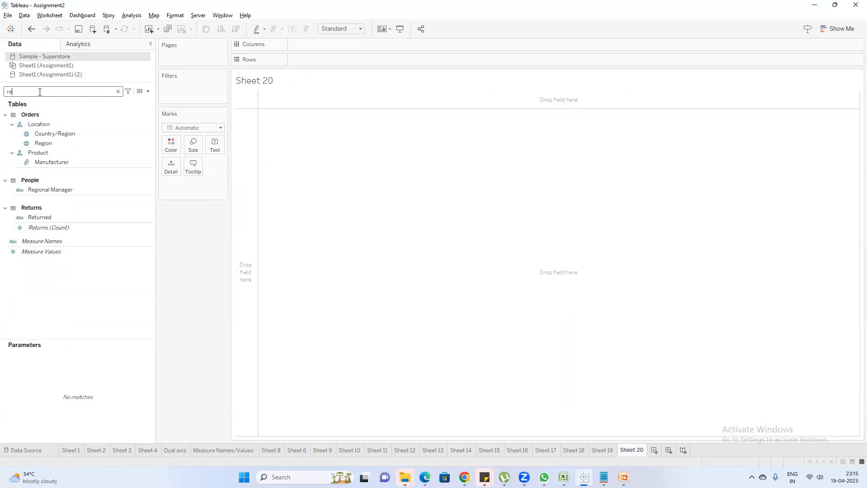
double_click(48, 143)
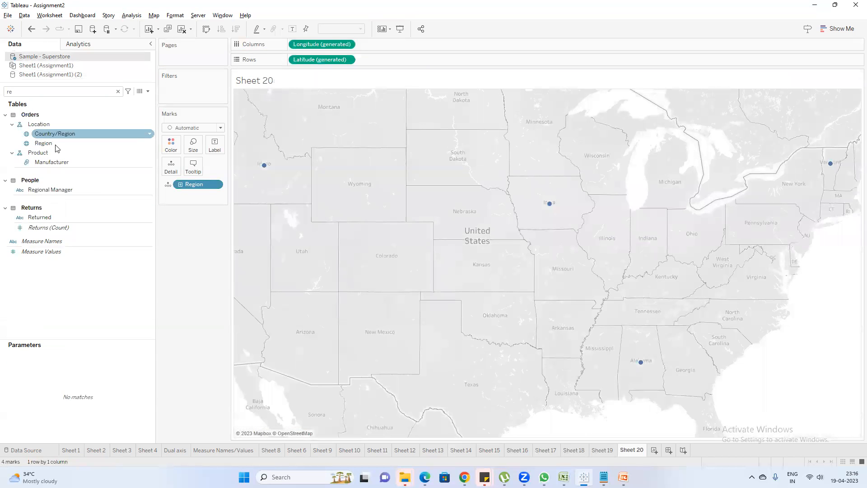
click(49, 125)
click(49, 134)
click(53, 134)
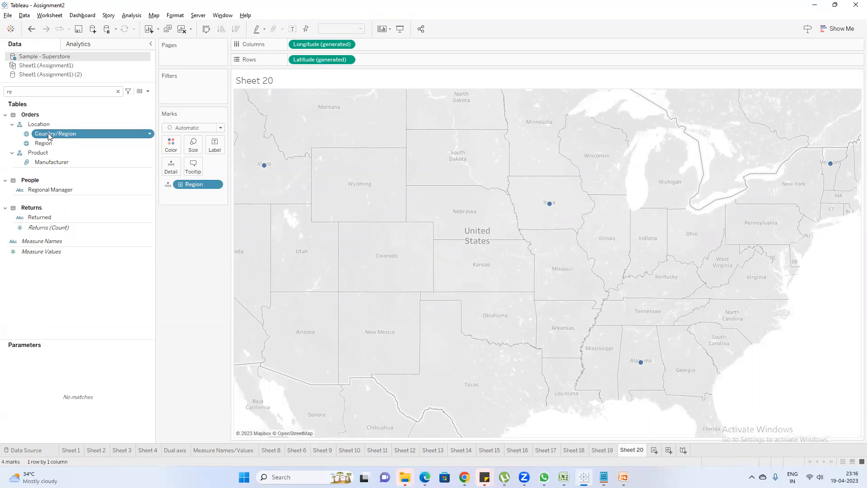
click(182, 29)
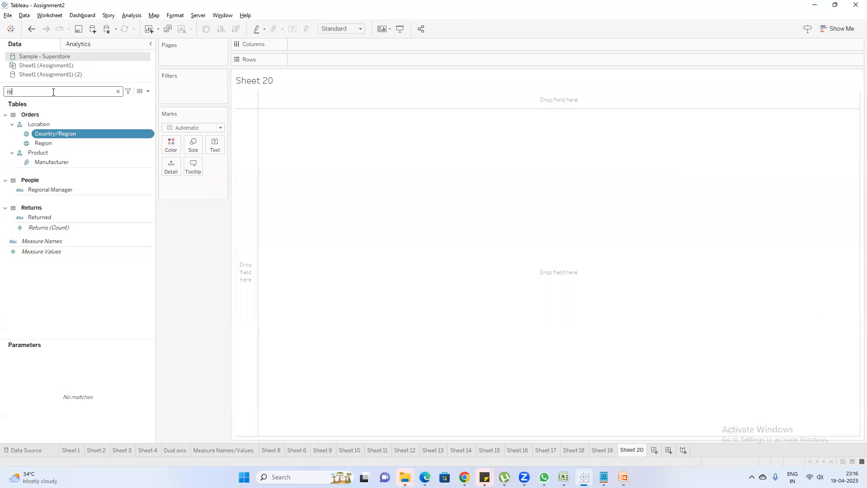
Find the Customer Name field in the Superstore data and page the new Sheet 20 view by it.
text(cus)
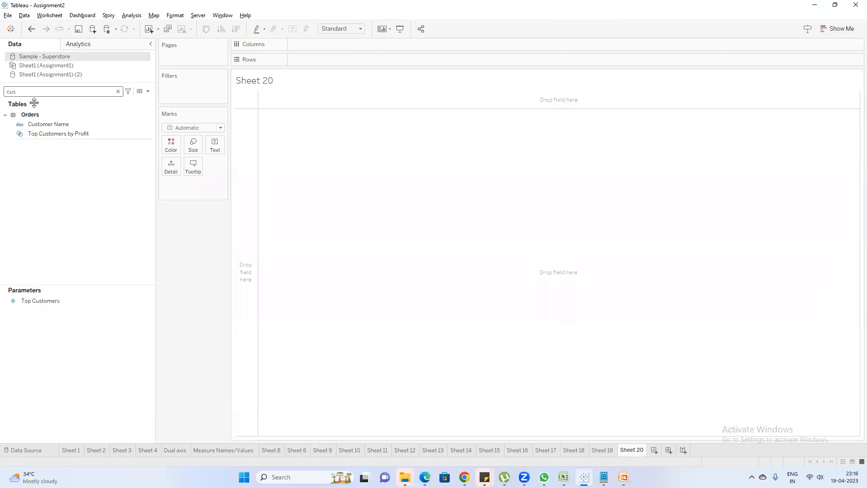
click(54, 124)
drag(54, 121, 173, 58)
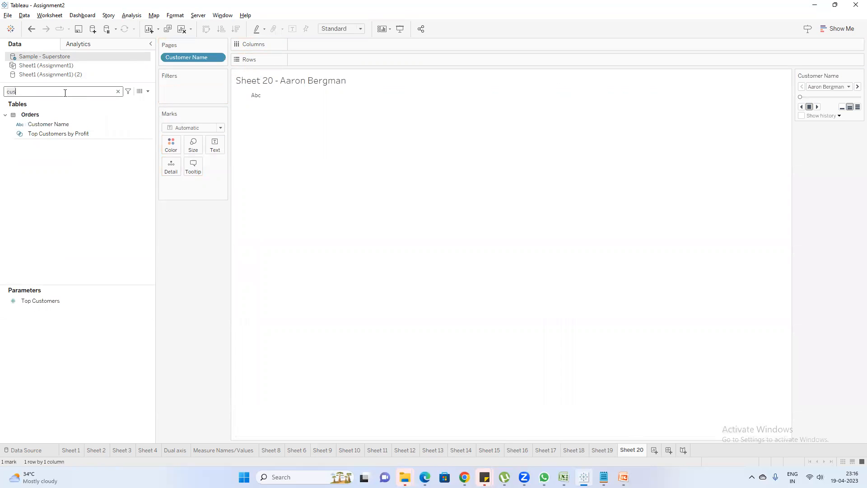
Add Sub-Category to the rows and show the sum of Sales as text for each sub-category.
text(reg)
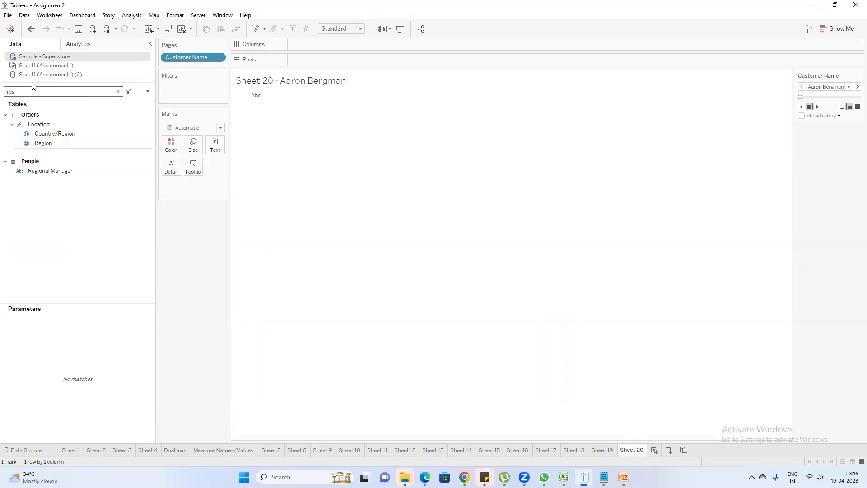
key(BackSpace)
key(BackSpace)
key(BackSpace)
text(sub)
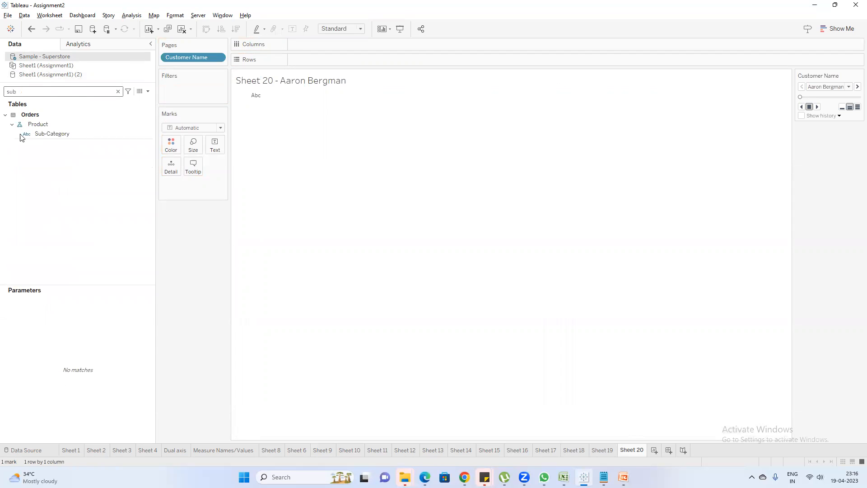
double_click(58, 135)
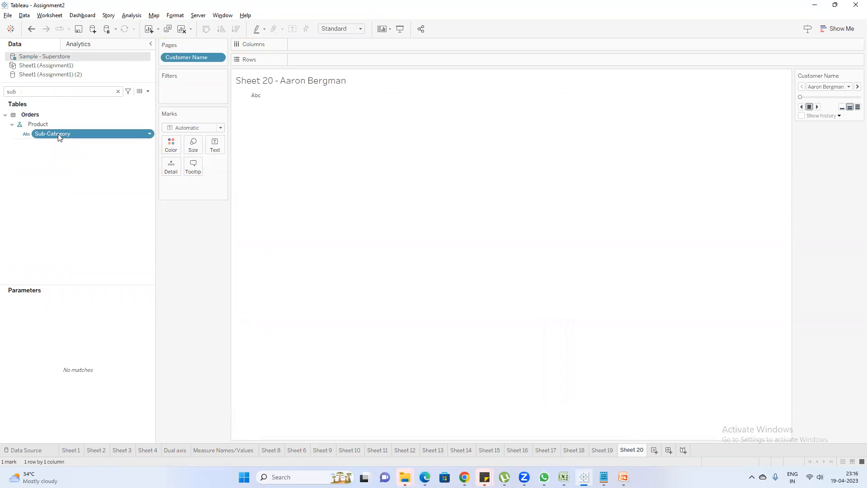
double_click(47, 92)
text(sa)
double_click(52, 131)
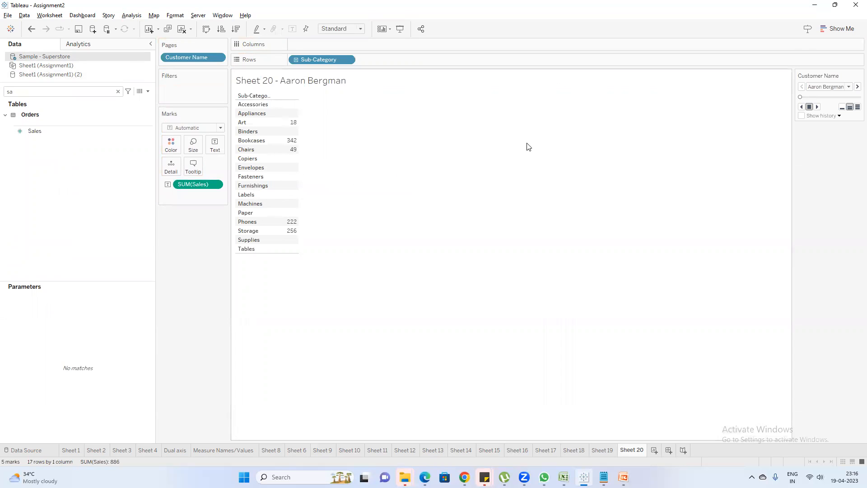
Convert the Sheet 20 table to a horizontal bar chart and move Customer Name from the rows back to Pages.
click(837, 28)
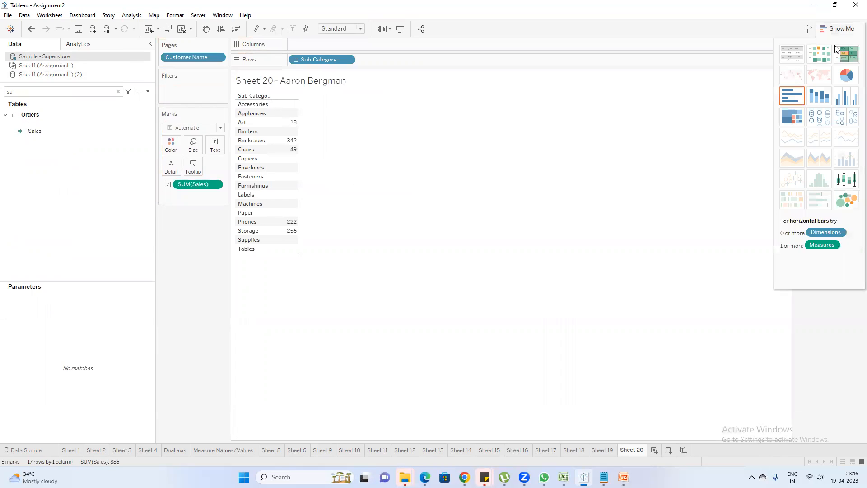
click(801, 94)
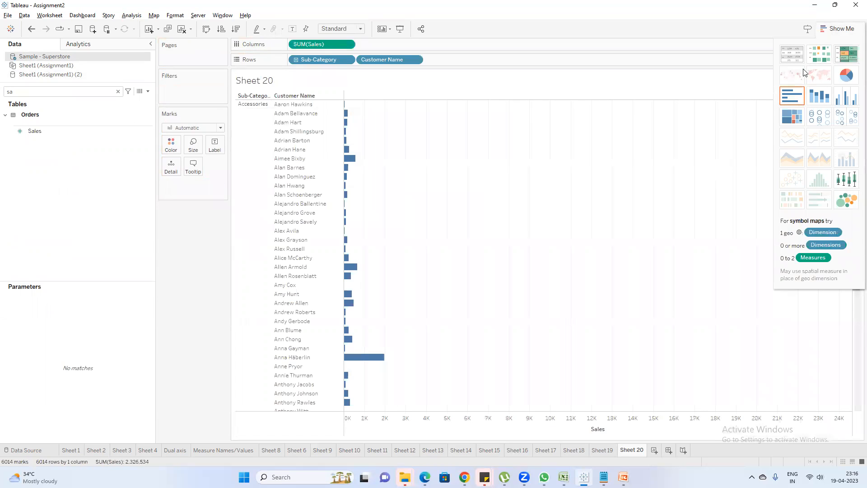
click(837, 29)
drag(388, 60, 189, 57)
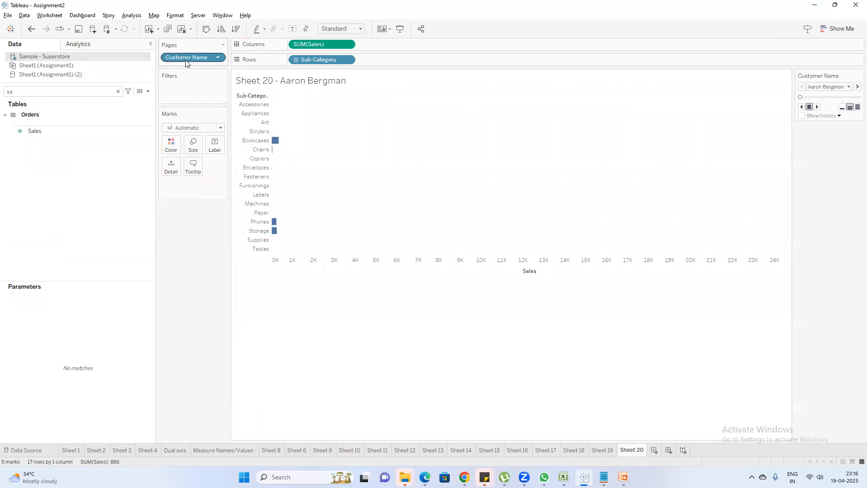
Play through the Customer Name pages, widen the page control and look at its history display options.
click(817, 107)
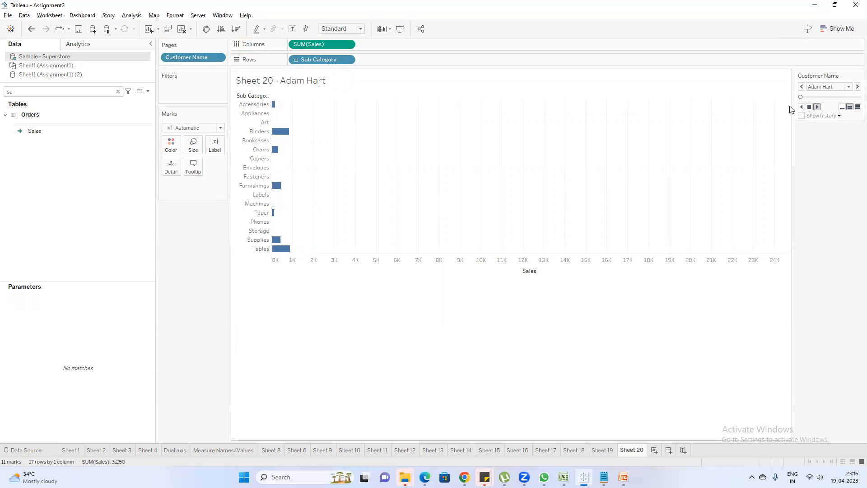
drag(792, 107, 729, 107)
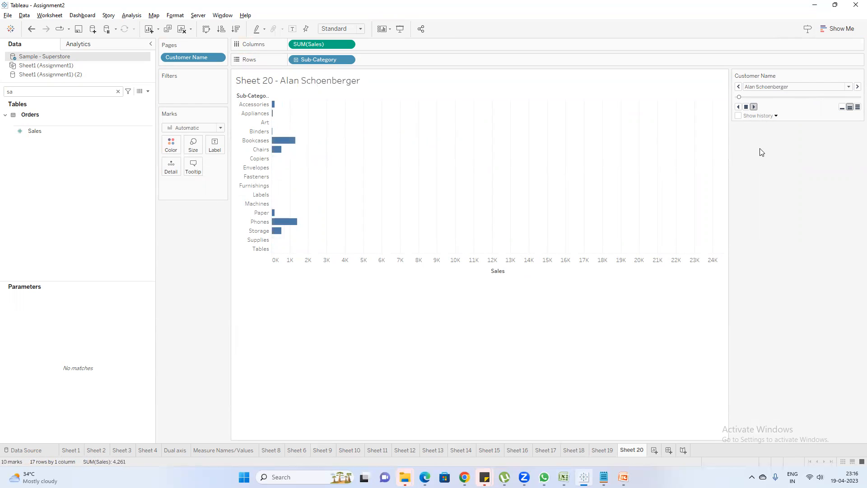
click(773, 116)
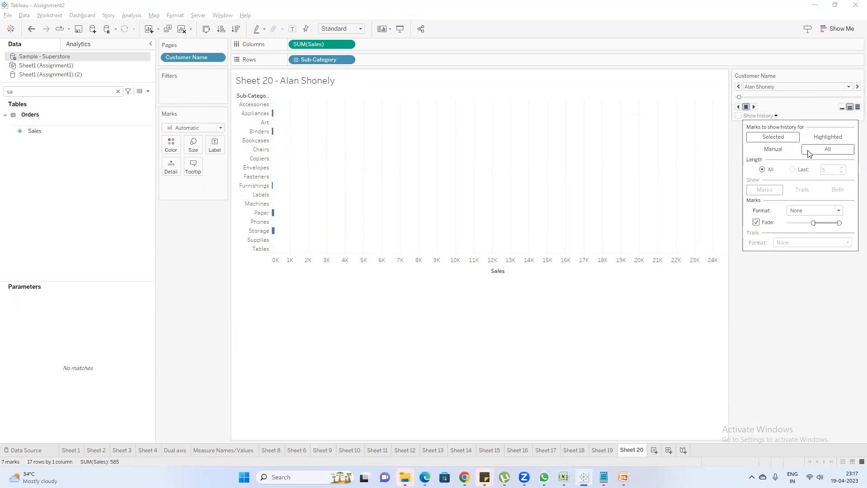
click(803, 116)
Play the Customer Name pages at the slowest speed and switch the playback to the fastest speed.
click(843, 108)
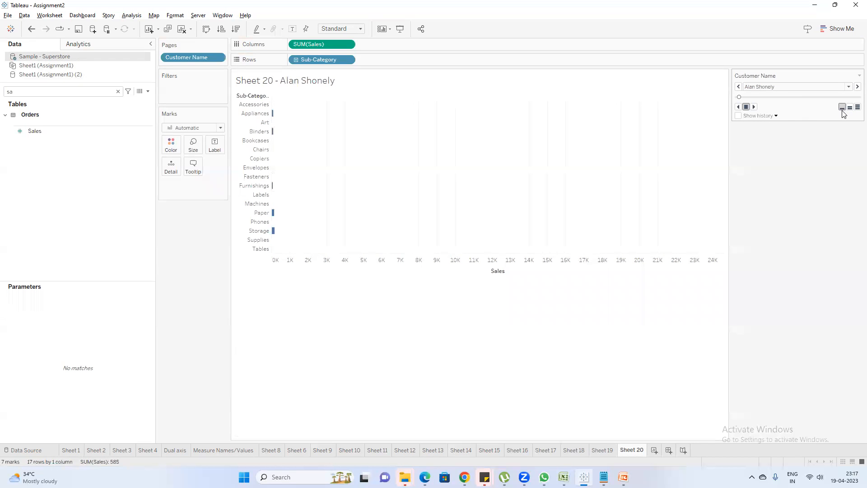
click(754, 107)
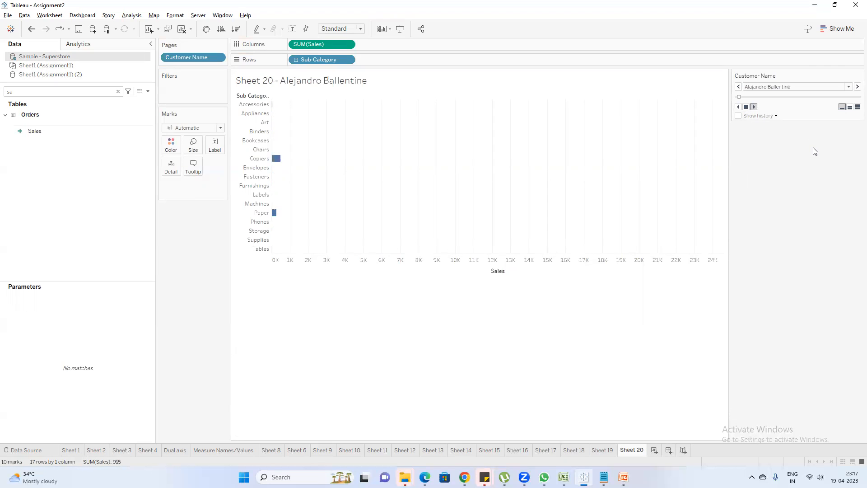
click(854, 108)
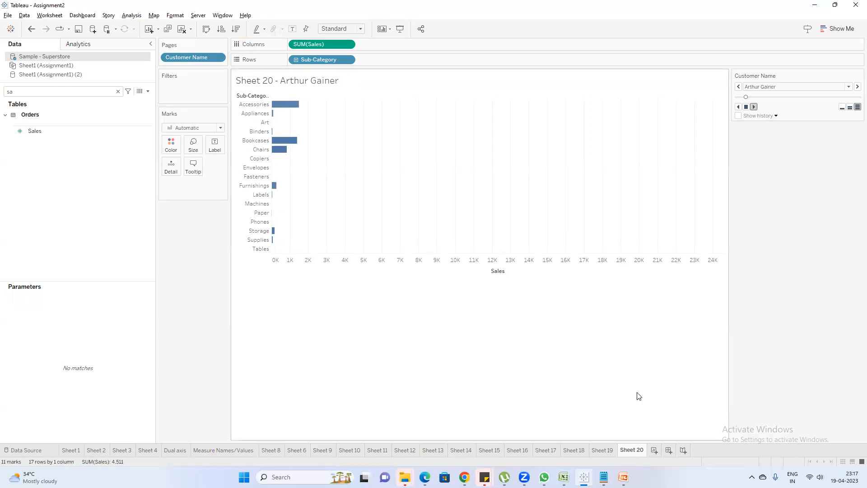
On Sheet 19, clear the field search and remove Region from Pages.
click(609, 450)
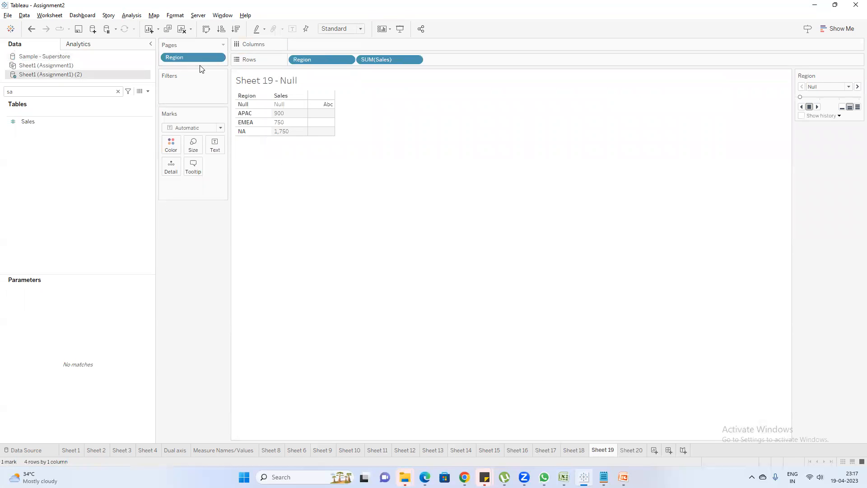
click(118, 91)
drag(194, 55, 120, 276)
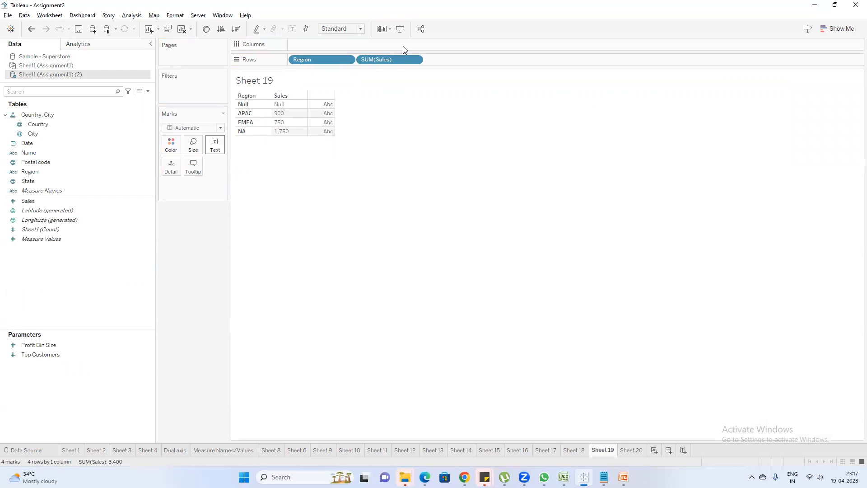
Switch to Notepad, add the lines "cascading", "user filter", "context filter" and "traditional filter" to the notes, and return to Tableau.
key(alt+Tab)
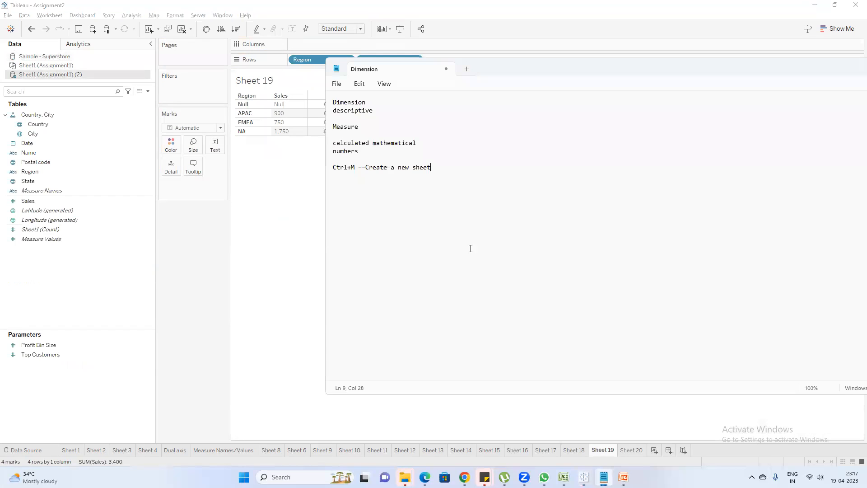
key(Return)
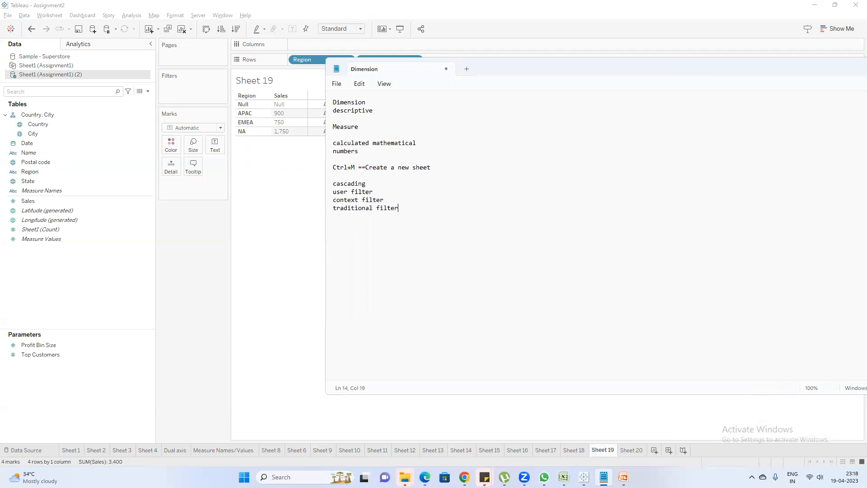
drag(410, 211, 322, 181)
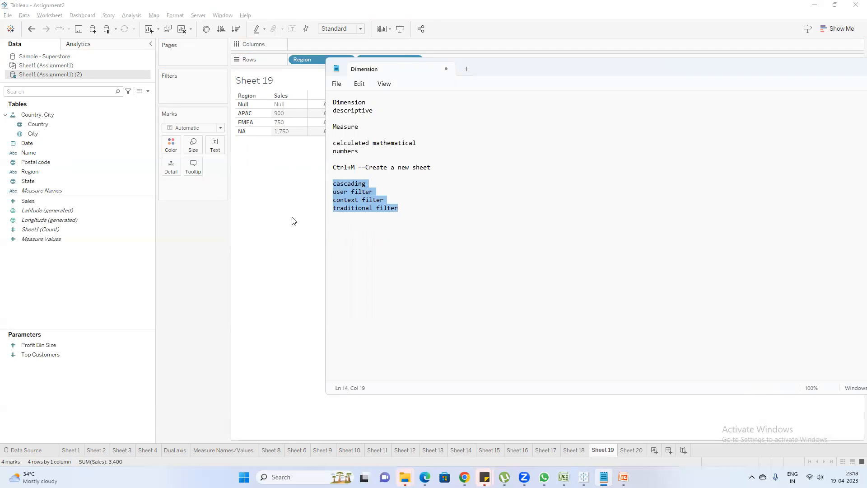
click(257, 231)
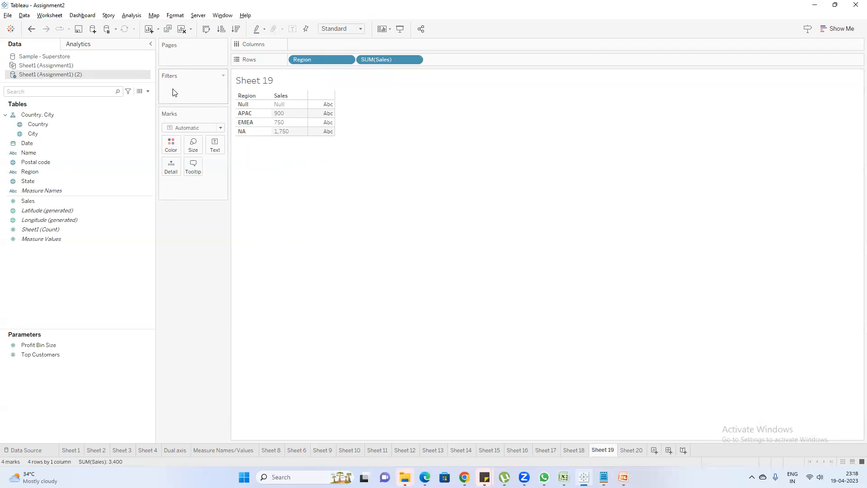
Filter the Sheet 19 view by Country with all values selected and show the filter control beside the view.
click(63, 133)
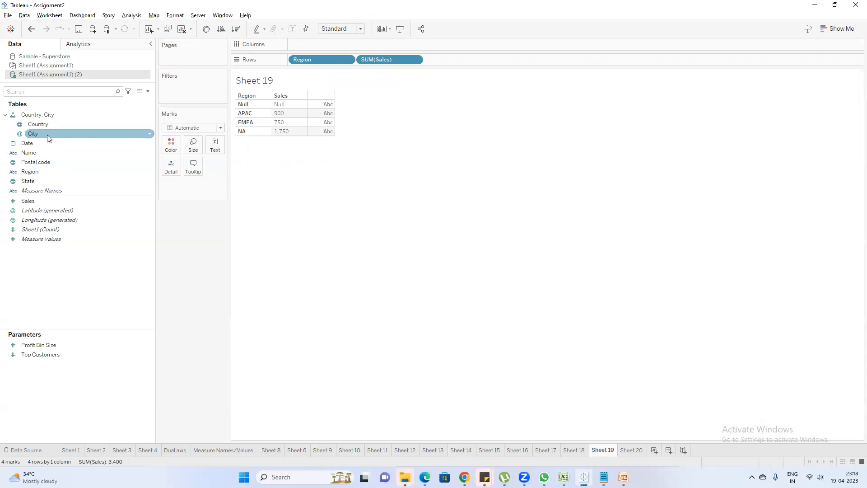
click(57, 122)
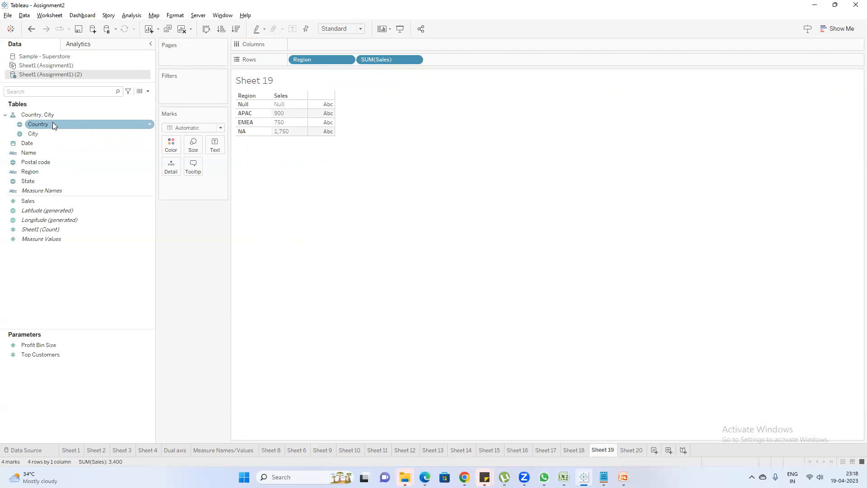
drag(51, 124, 182, 88)
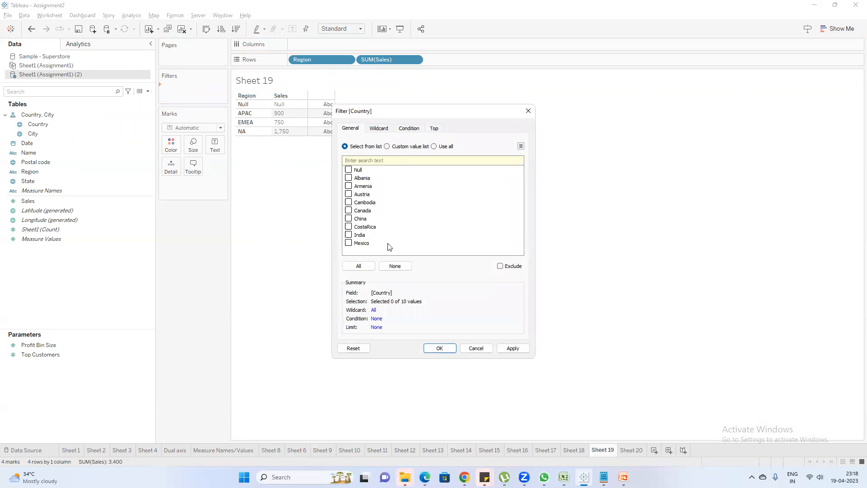
click(359, 267)
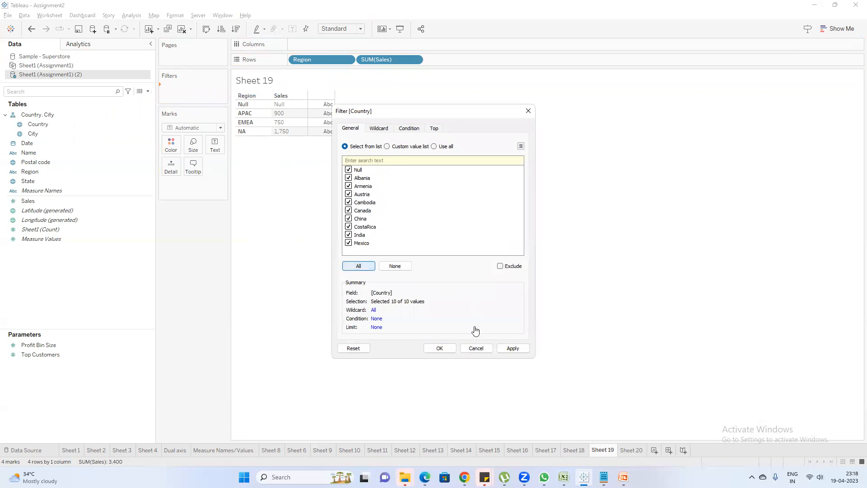
click(438, 348)
right_click(187, 87)
click(207, 103)
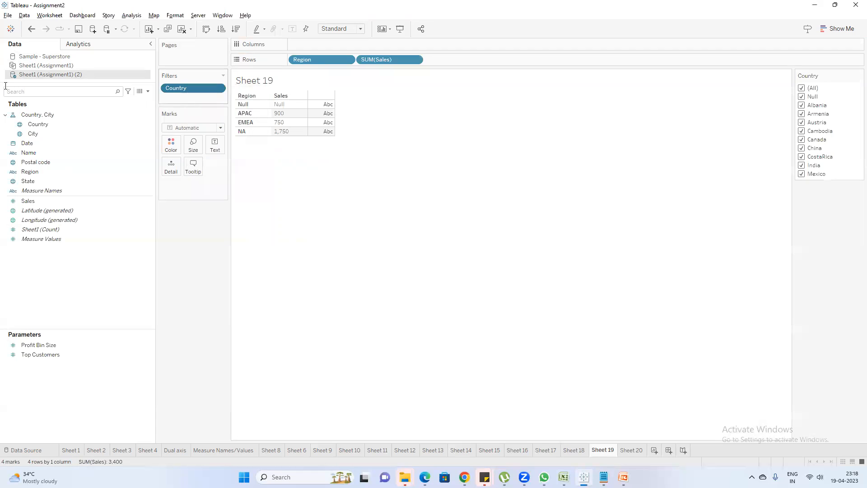
Try limiting the Country filter to China, Canada, Cambodia and Albania, and reselect all countries.
click(802, 88)
click(802, 148)
click(802, 139)
click(802, 131)
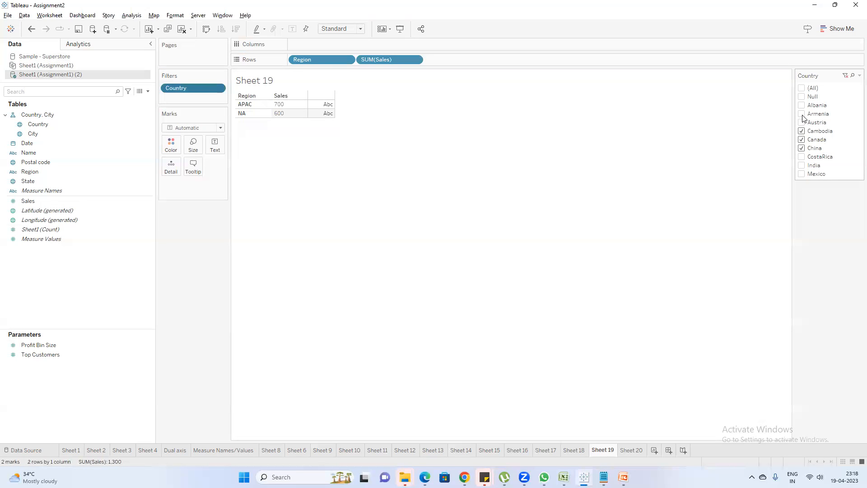
click(802, 105)
click(802, 88)
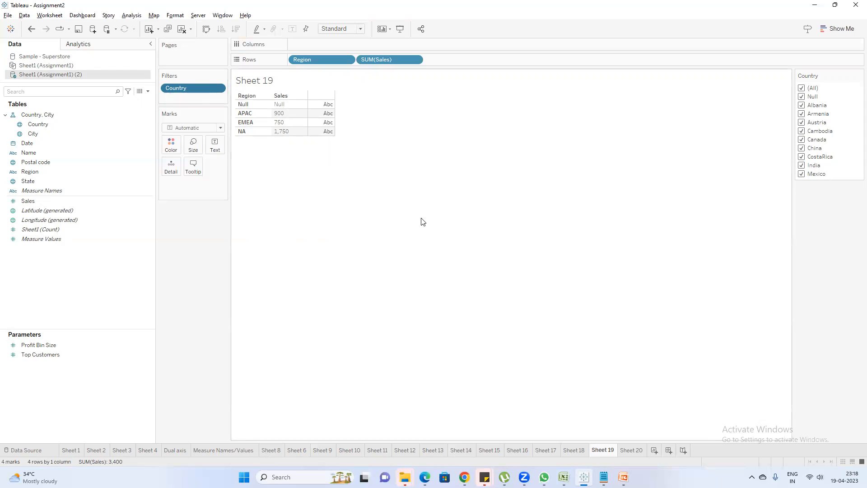
Create a new worksheet, widen the Marks card and plot Country on a map.
click(654, 450)
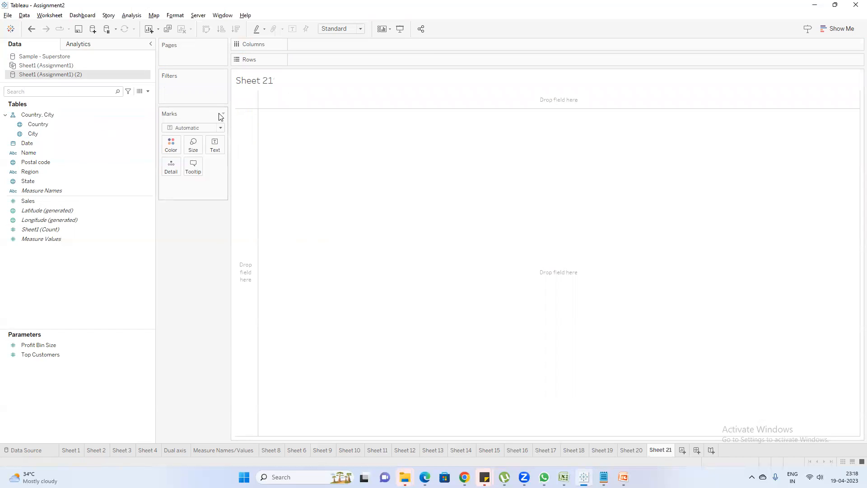
drag(230, 168, 252, 167)
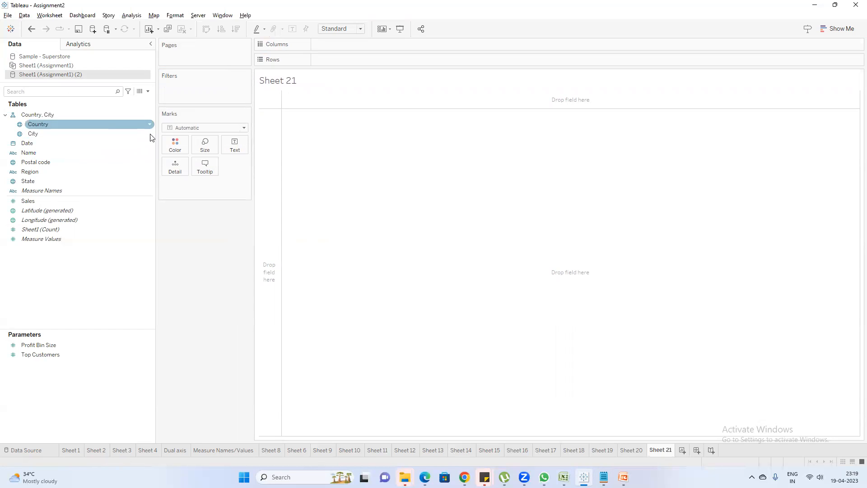
double_click(39, 126)
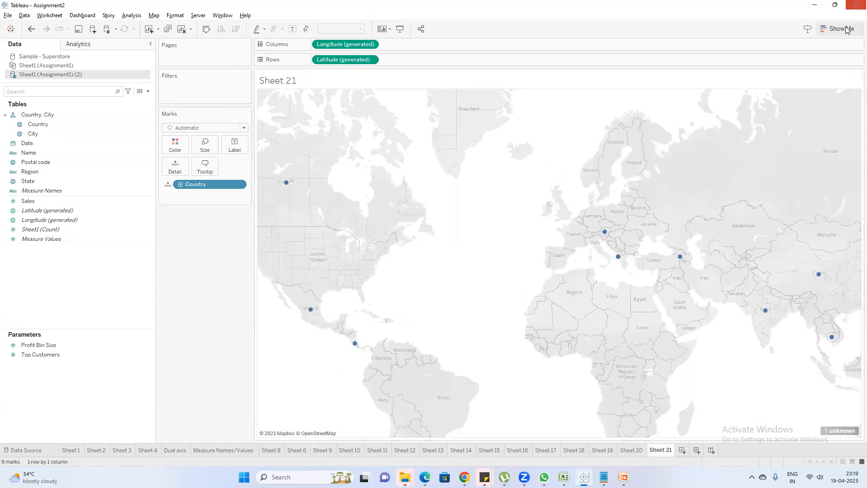
Color the Sheet 21 map marks by Country, widen the Marks card further and label each mark with its Country.
click(39, 173)
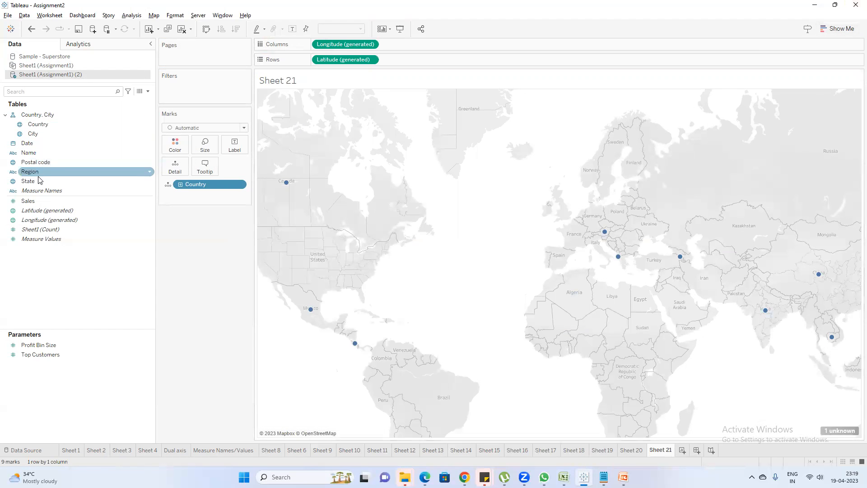
click(40, 126)
drag(41, 126, 173, 148)
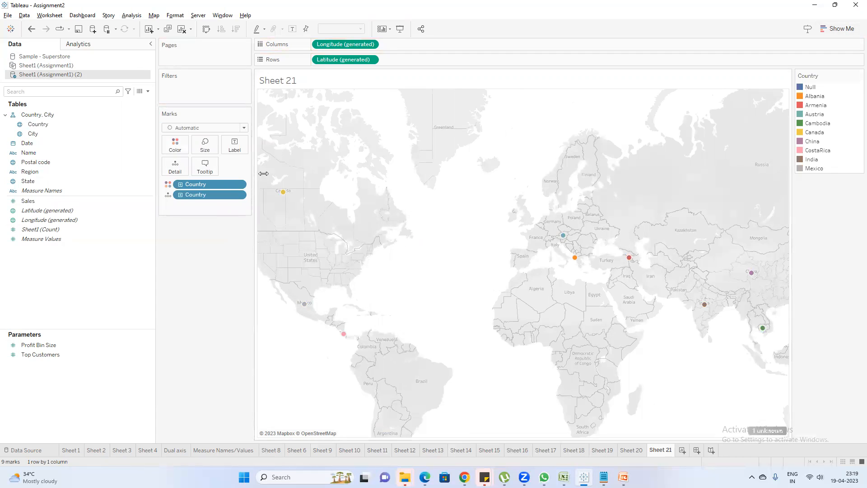
drag(255, 176, 293, 176)
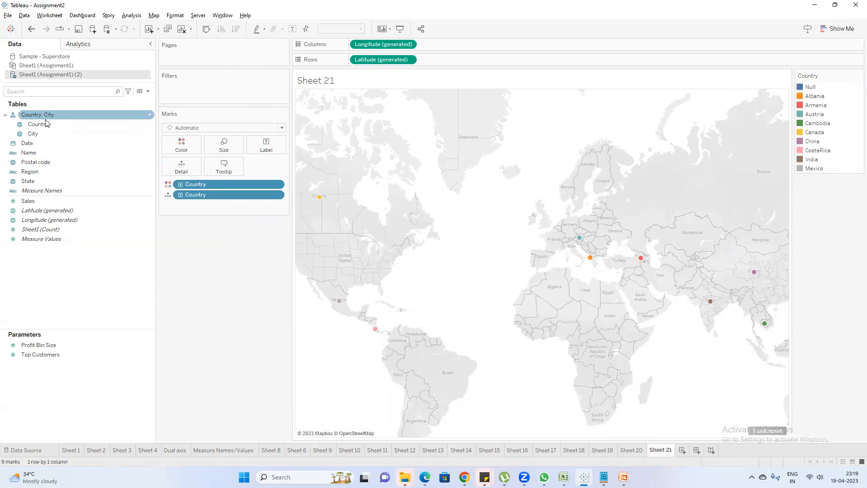
drag(39, 123, 268, 148)
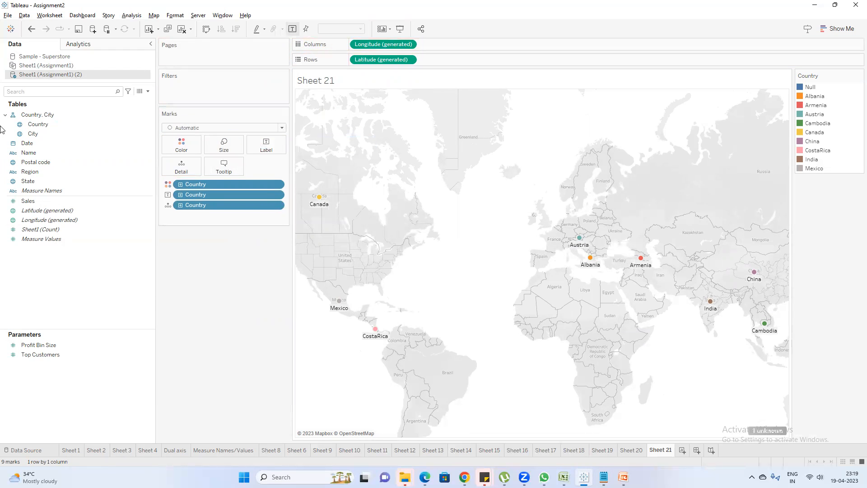
Size the Sheet 21 map marks by Sales.
click(31, 92)
text(sa)
drag(31, 122, 223, 153)
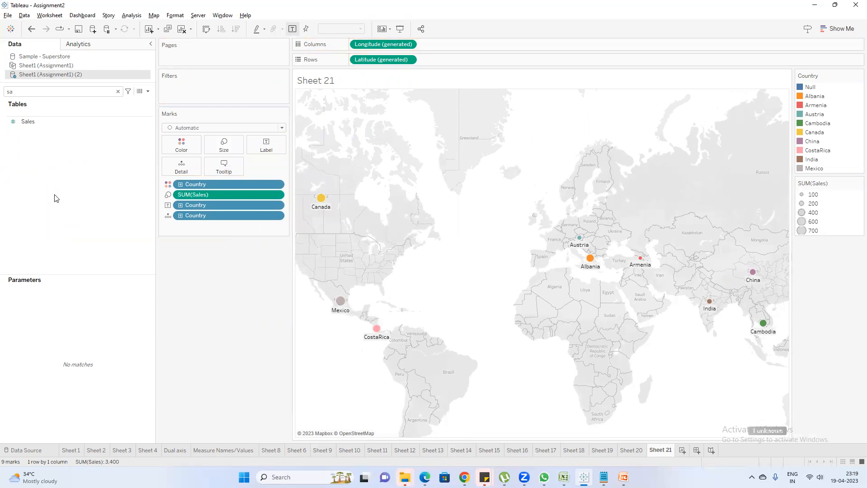
mouse_move(592, 258)
click(50, 92)
key(BackSpace)
key(BackSpace)
text(pro)
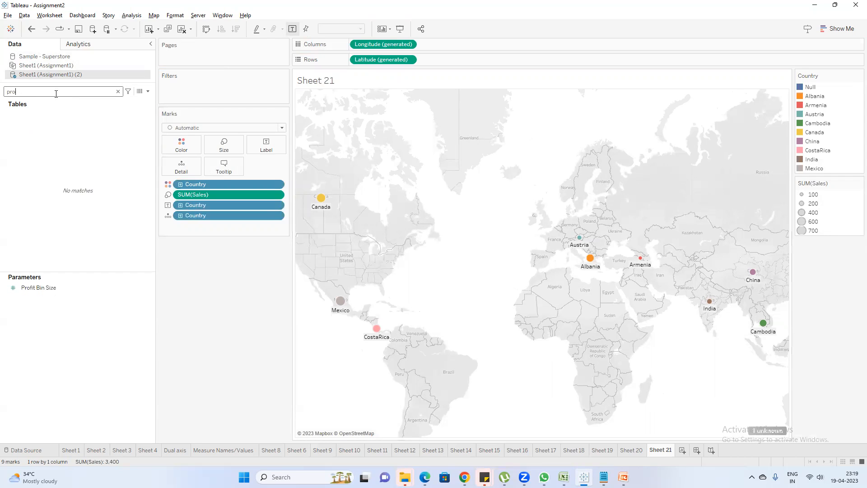
key(BackSpace)
key(BackSpace)
key(BackSpace)
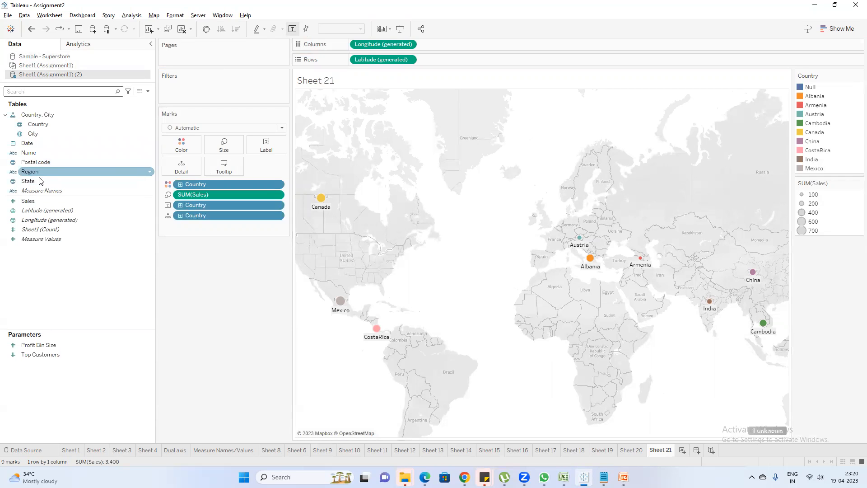
Add Region and Name to the tooltip of the Sheet 21 map marks and inspect the tooltips of several countries.
drag(38, 173, 230, 168)
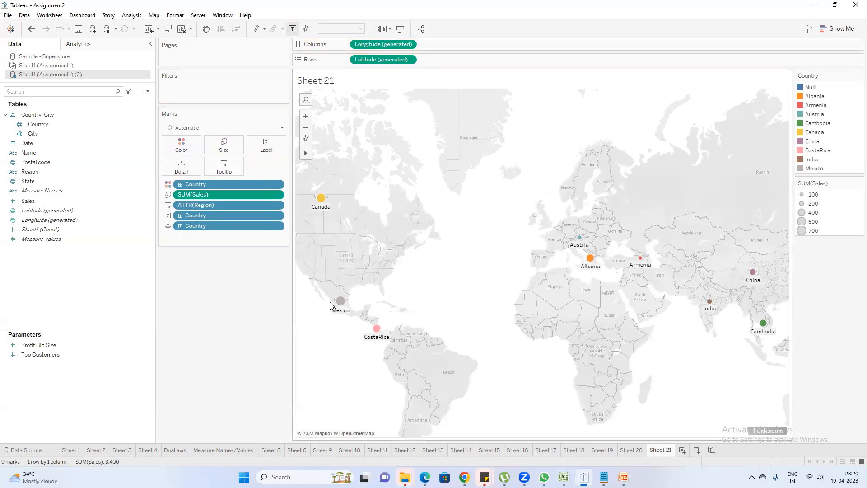
mouse_move(342, 302)
mouse_move(320, 199)
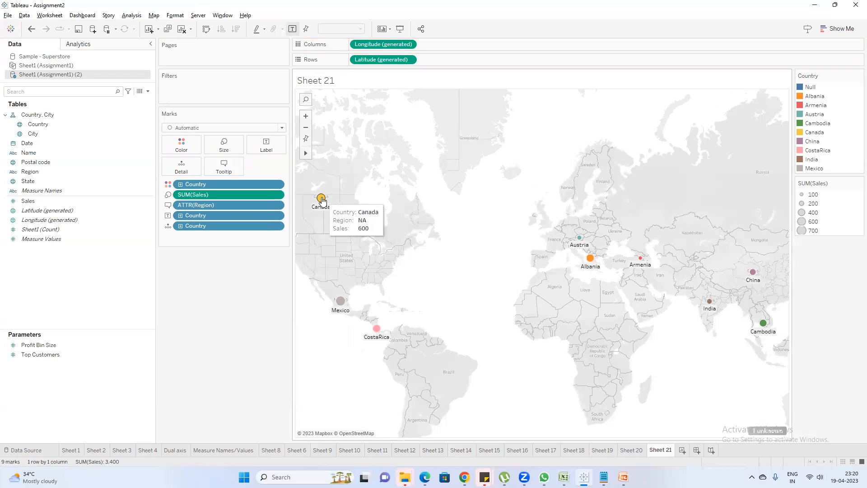
mouse_move(377, 328)
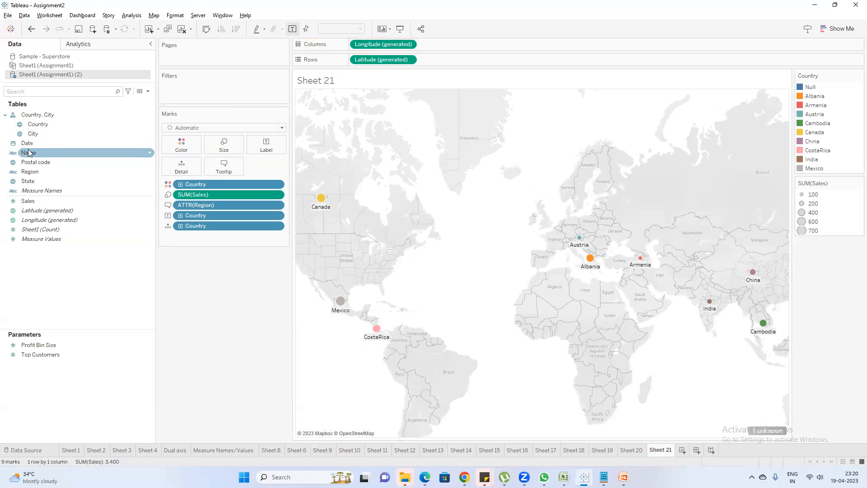
drag(30, 153, 224, 167)
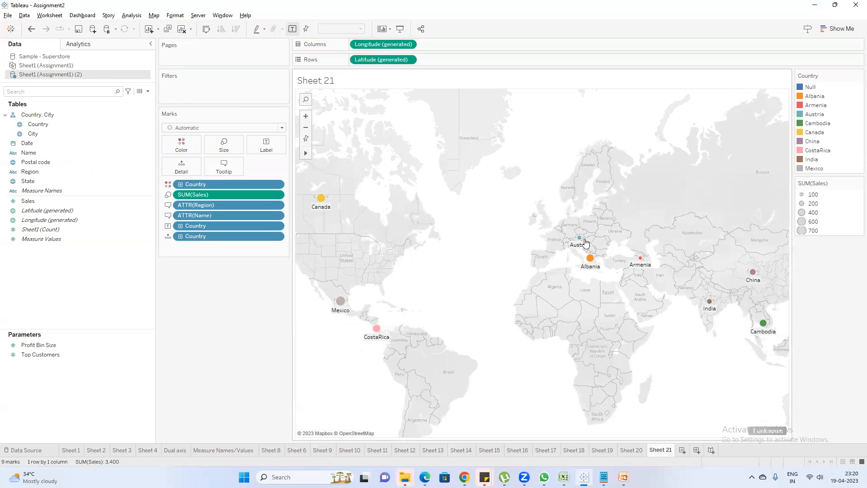
mouse_move(581, 244)
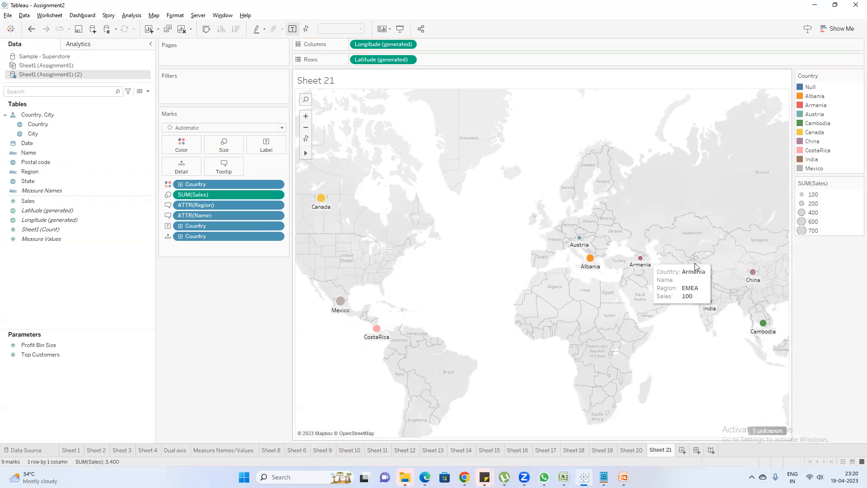
mouse_move(757, 274)
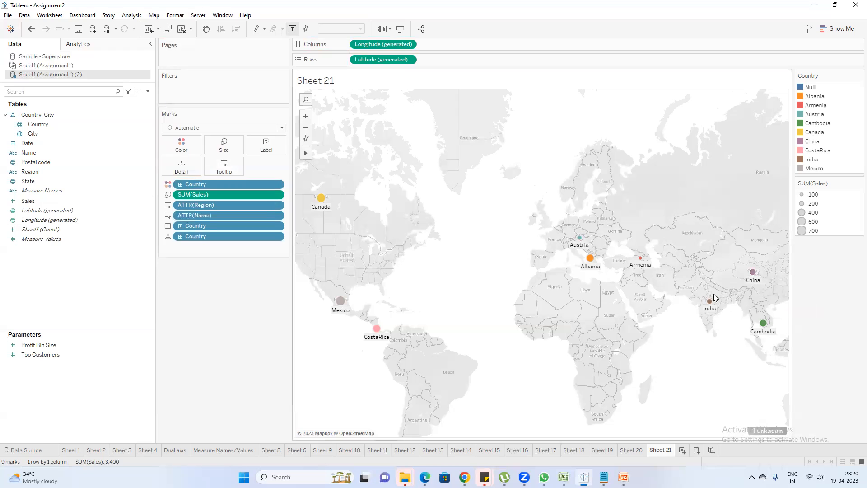
mouse_move(713, 303)
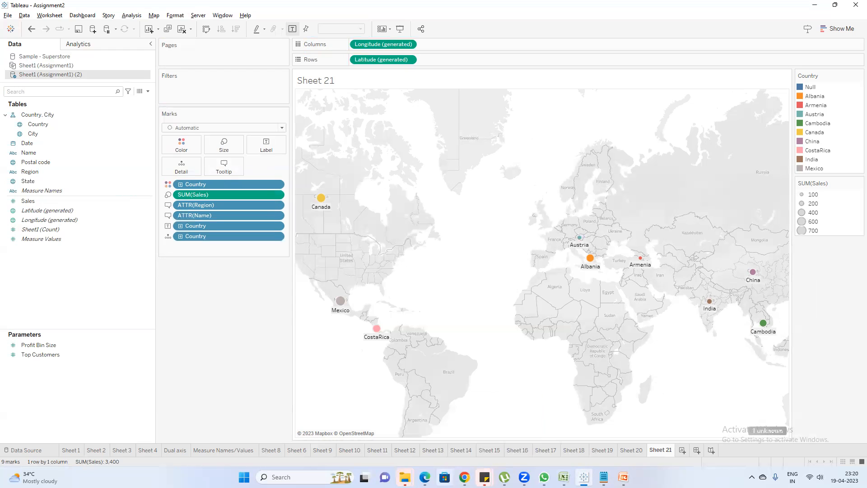
Switch to the Google Meet call in Chrome to check it, and return to Tableau.
mouse_move(464, 477)
click(436, 407)
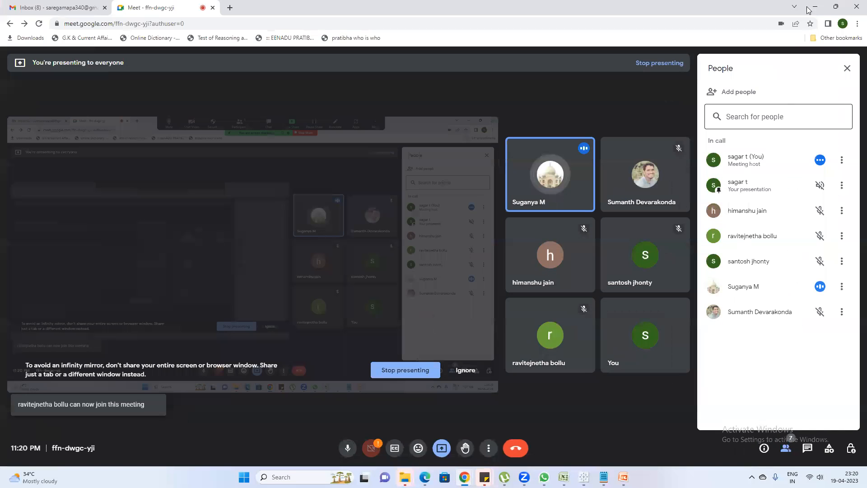
click(814, 7)
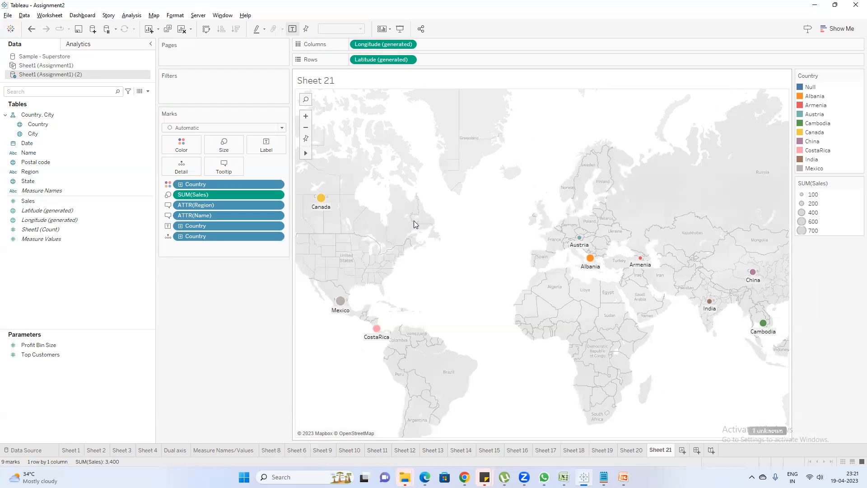
Try filtering the Sheet 21 map by Name.
drag(28, 153, 177, 91)
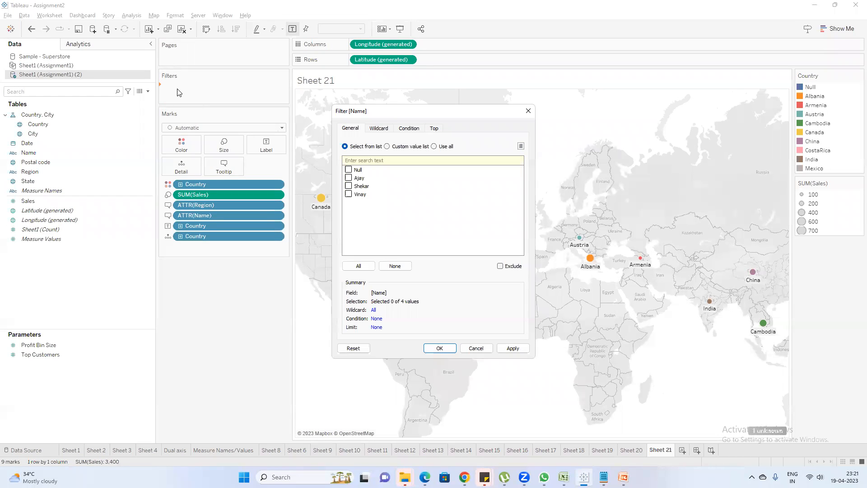
click(525, 112)
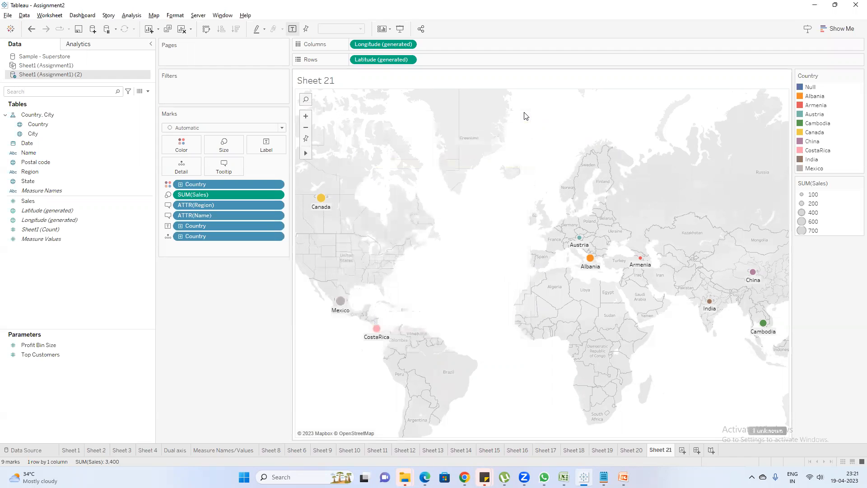
Create a new worksheet and filter it by Customer Name from Sample - Superstore with all values selected.
click(683, 450)
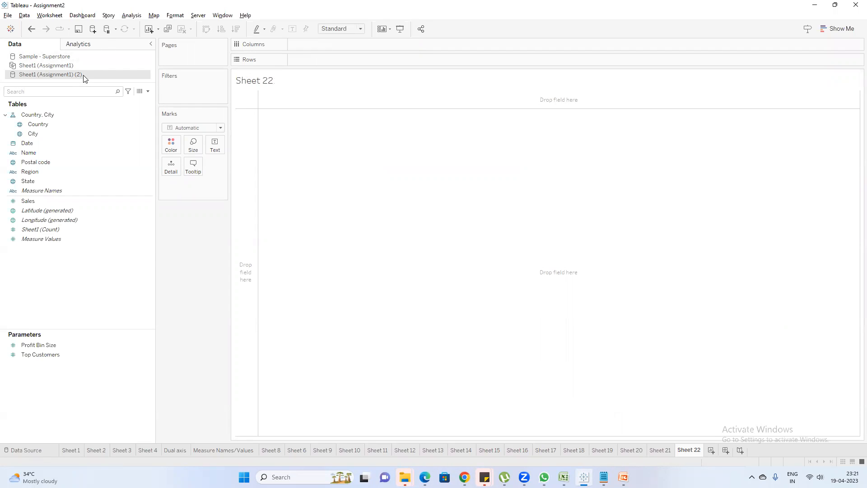
click(46, 154)
click(81, 58)
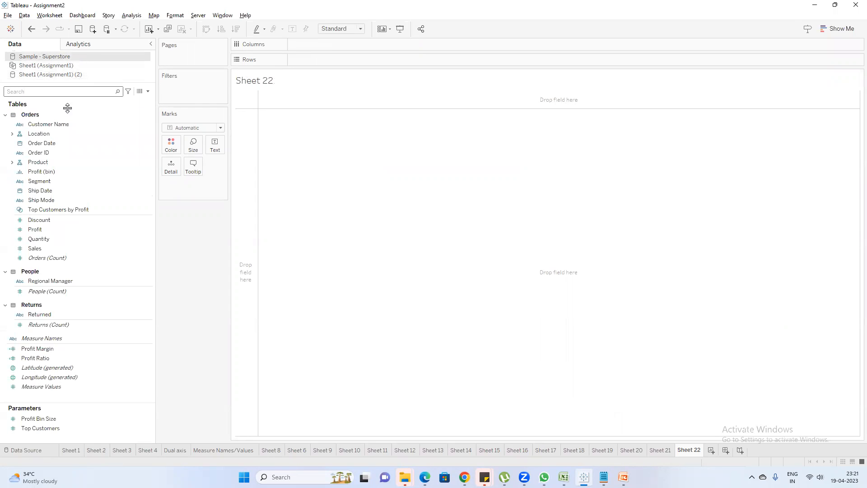
click(57, 124)
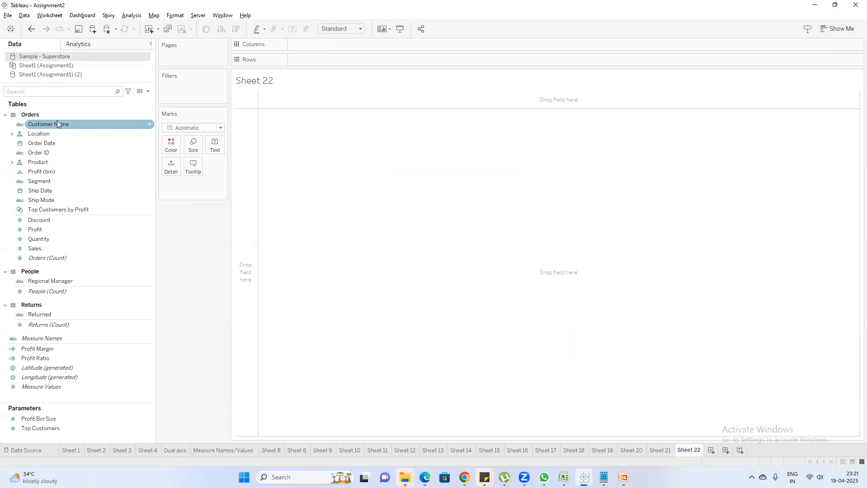
drag(57, 120, 183, 89)
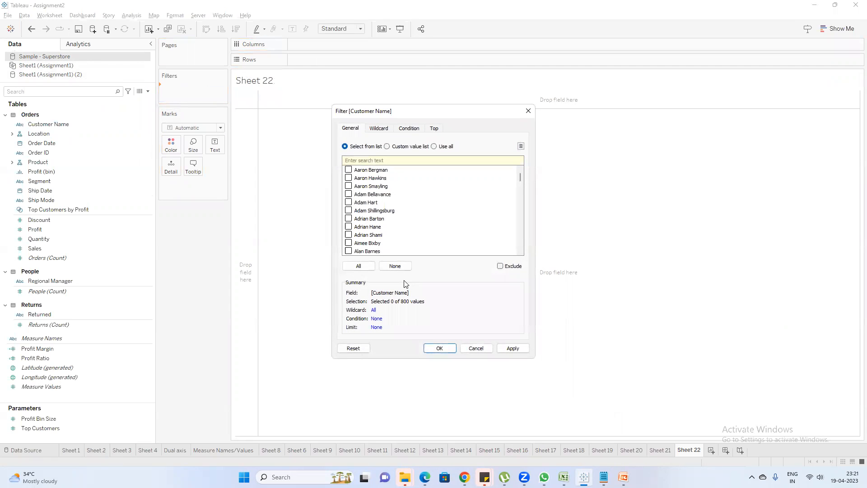
drag(520, 175, 521, 244)
click(361, 269)
click(445, 349)
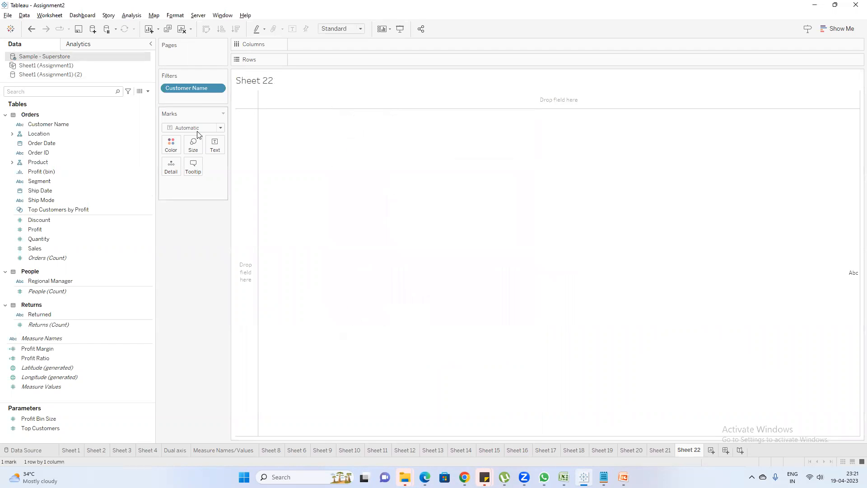
Show the Customer Name filter control on Sheet 22 as a multiple values dropdown.
right_click(196, 91)
click(227, 107)
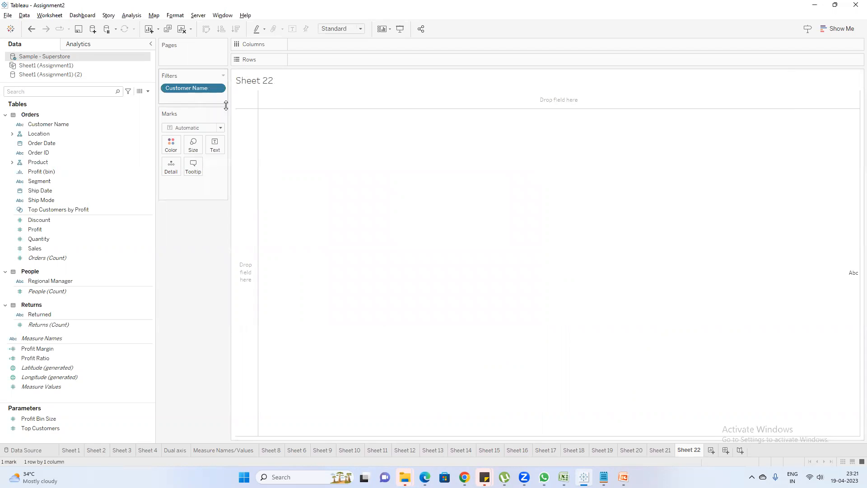
click(859, 76)
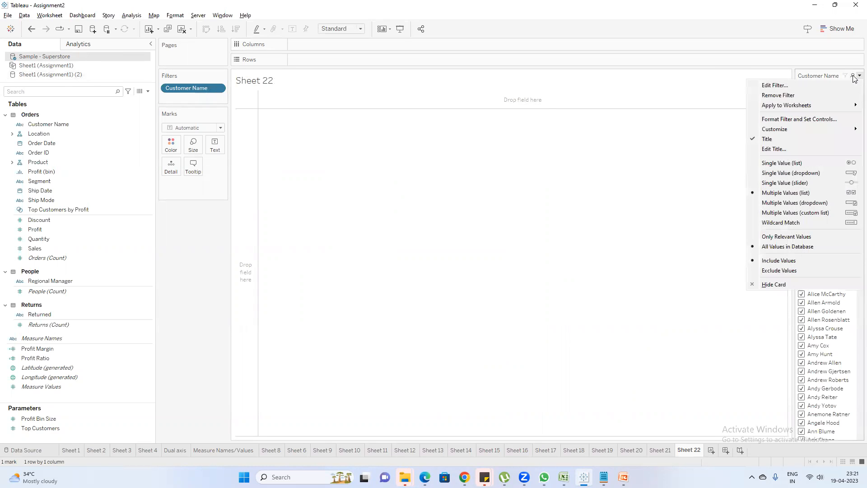
click(806, 202)
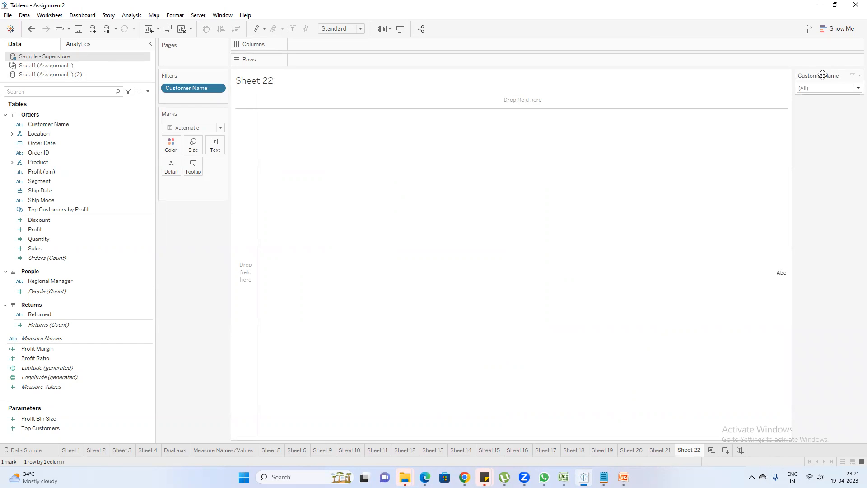
Create a new dashboard, show its title and center the title text.
click(730, 451)
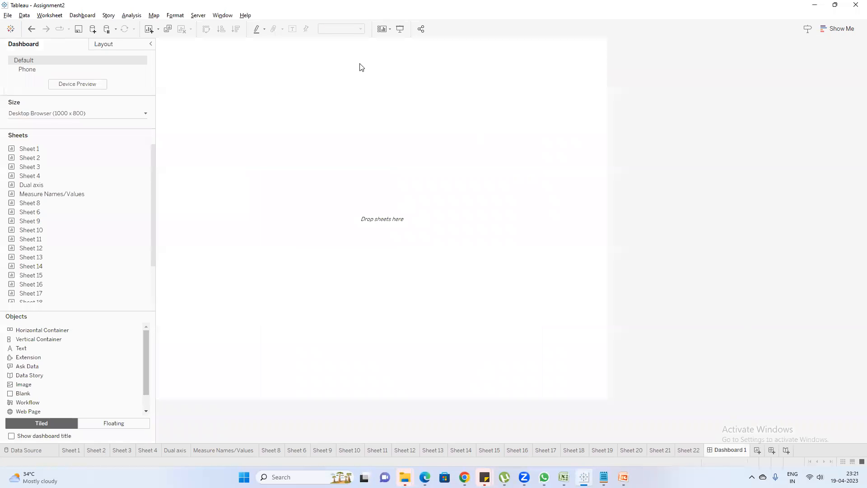
click(40, 183)
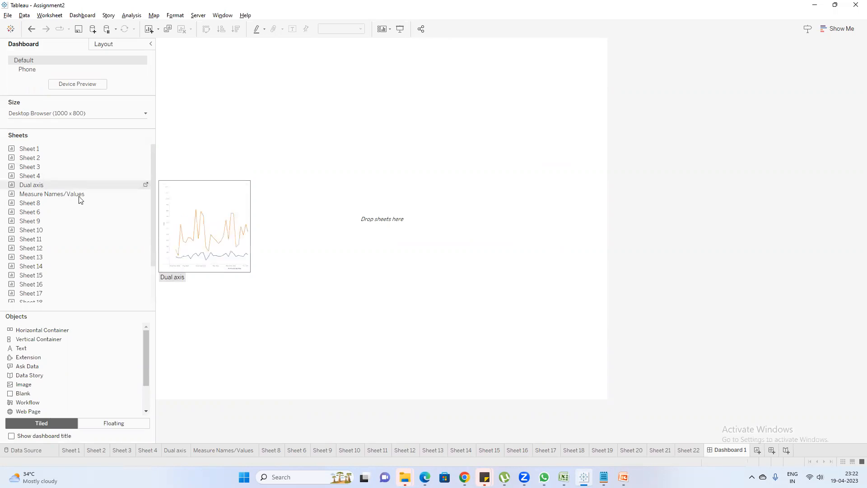
click(11, 436)
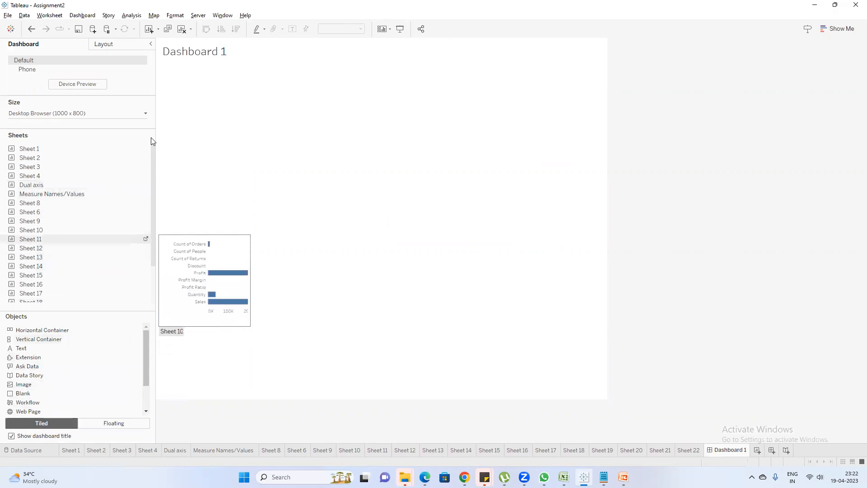
double_click(216, 52)
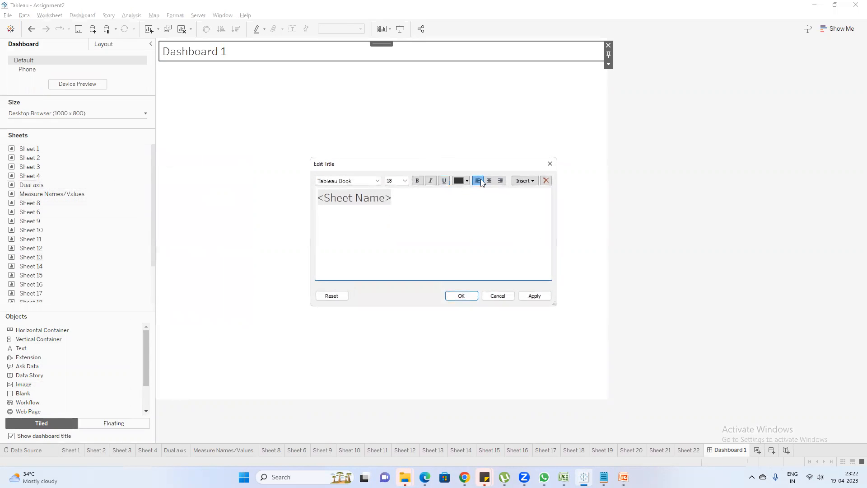
click(491, 181)
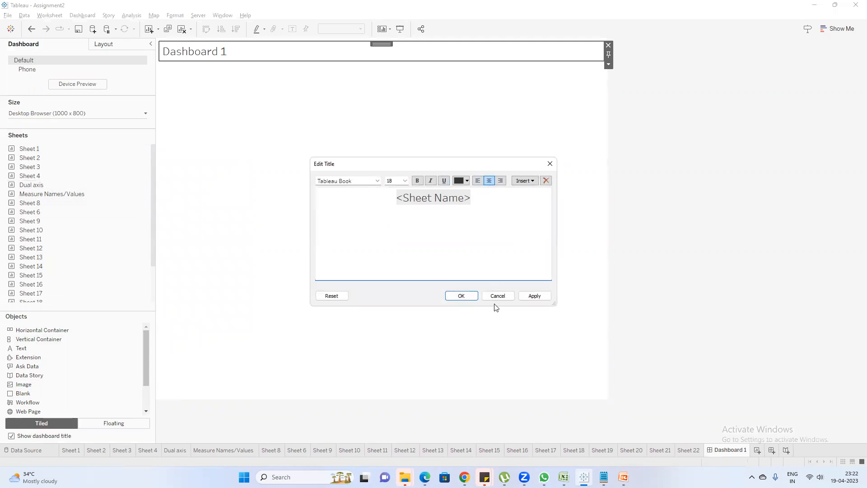
click(470, 296)
Add Dual axis and Sheet 8 side by side to Dashboard 1, with Sheet 22 spanning the area below them.
double_click(41, 185)
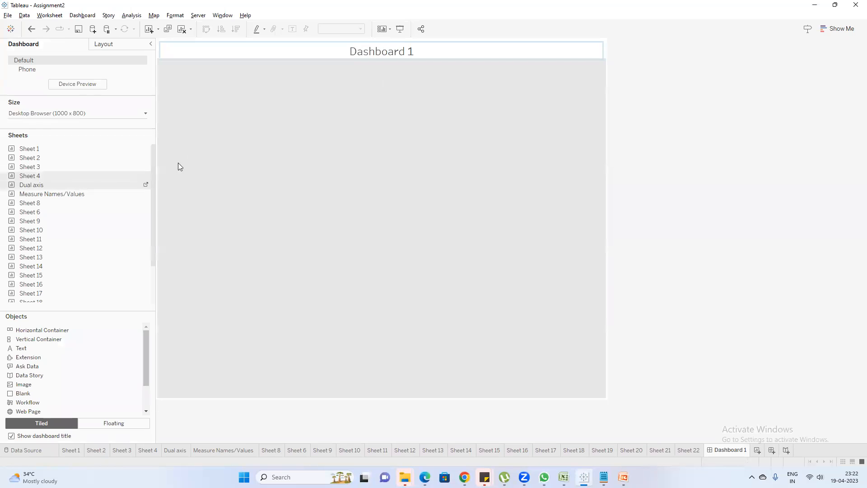
double_click(31, 248)
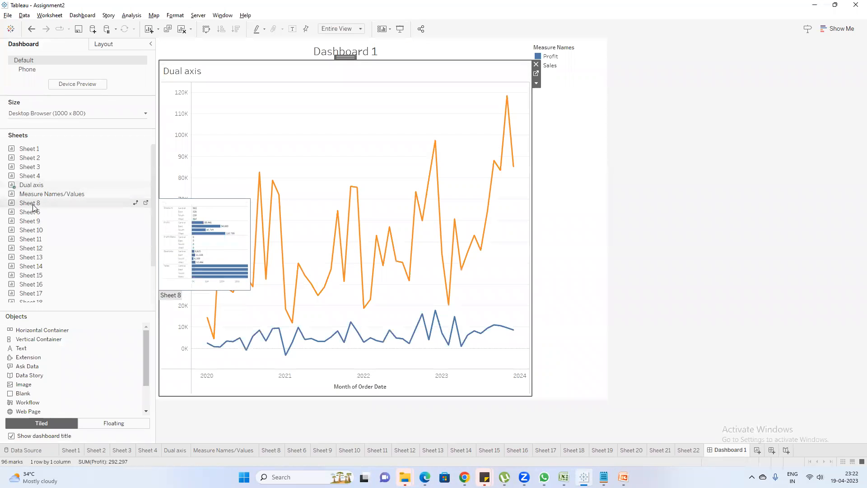
drag(33, 207, 395, 240)
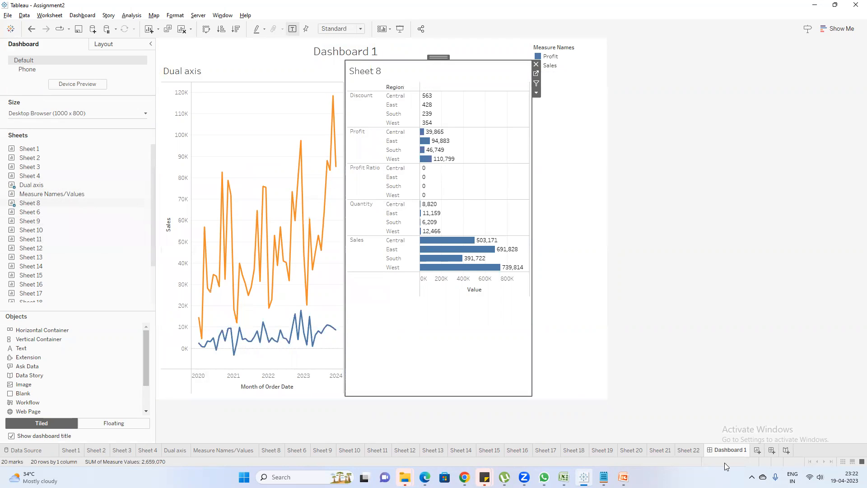
scroll(90, 231, down, 3)
drag(32, 298, 355, 342)
drag(338, 379, 387, 269)
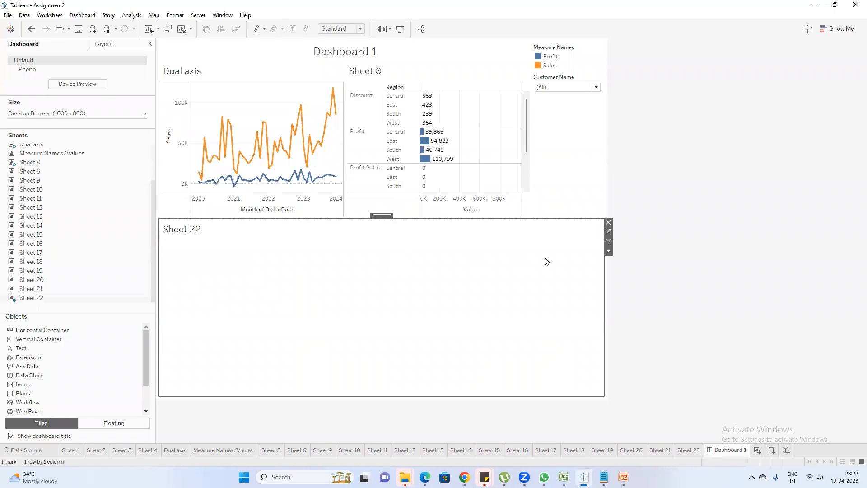
Go to Sheet 22 from the dashboard, find the Customer Name field and place it on Rows.
click(608, 231)
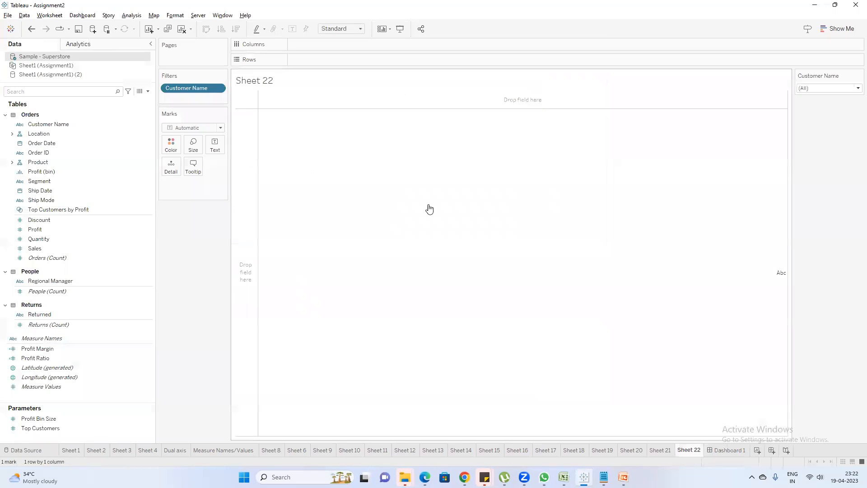
click(26, 92)
text(cus)
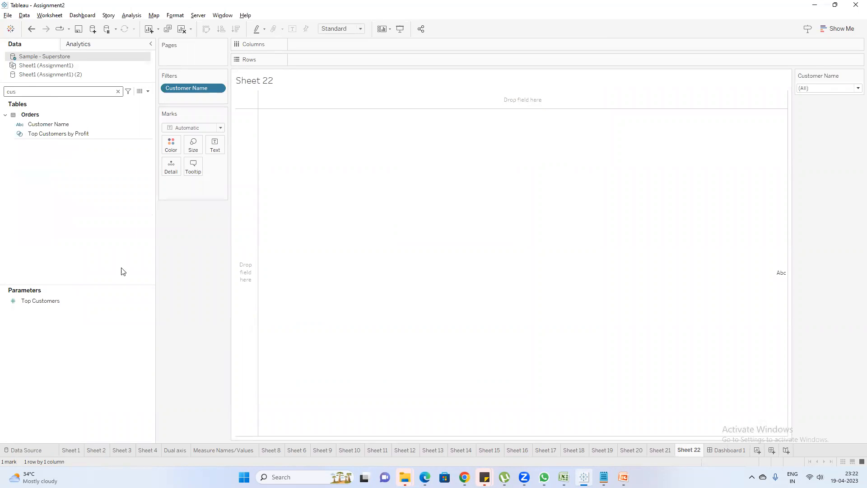
double_click(61, 123)
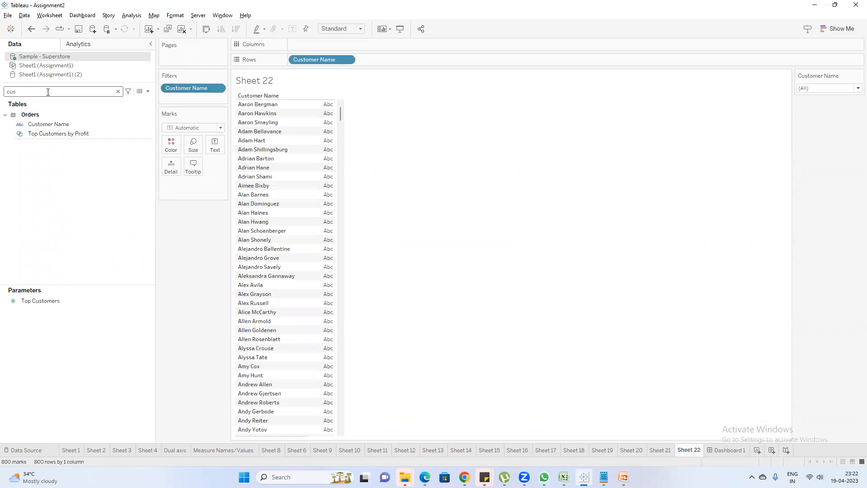
Find the Sales field in Sample - Superstore and add it to the Sheet 22 view.
key(BackSpace)
key(BackSpace)
key(BackSpace)
text(sa)
double_click(81, 132)
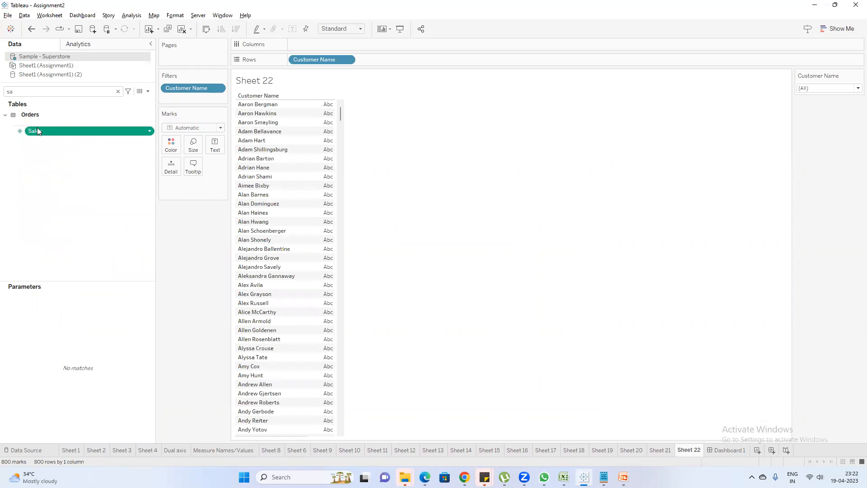
Return to Dashboard 1, open the Customer Name filter's value list and search it by a customer's first name.
click(729, 449)
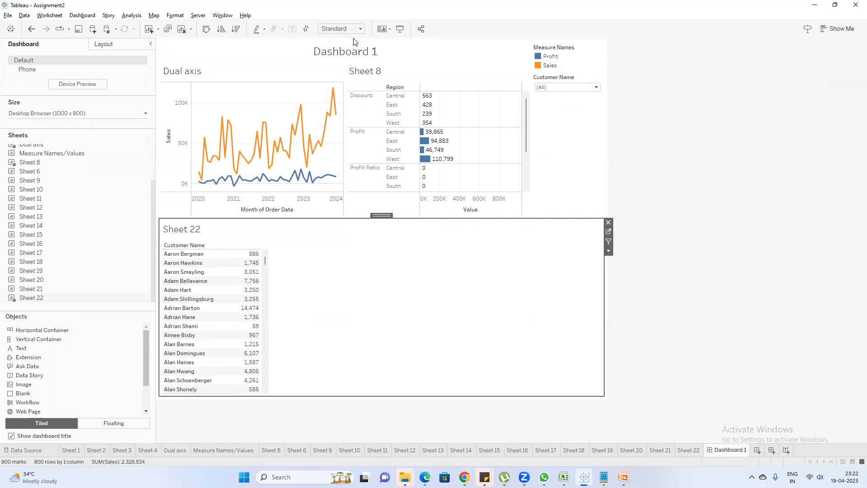
click(650, 62)
click(568, 88)
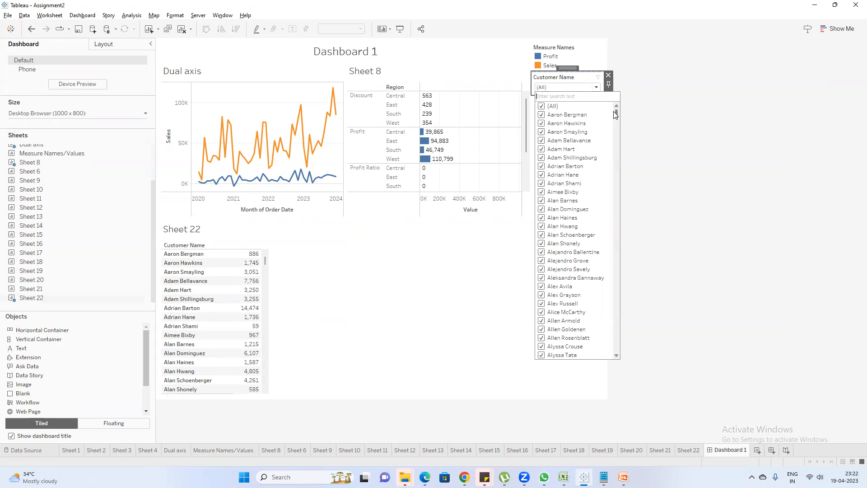
drag(619, 123, 617, 352)
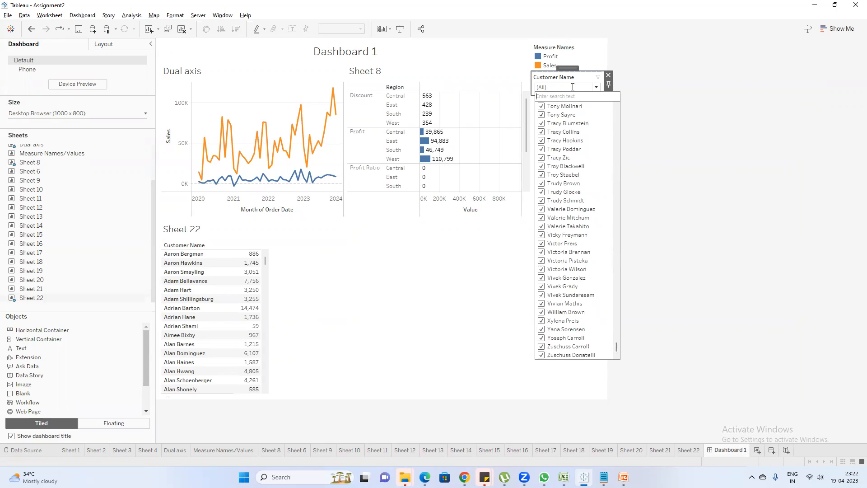
text(tony)
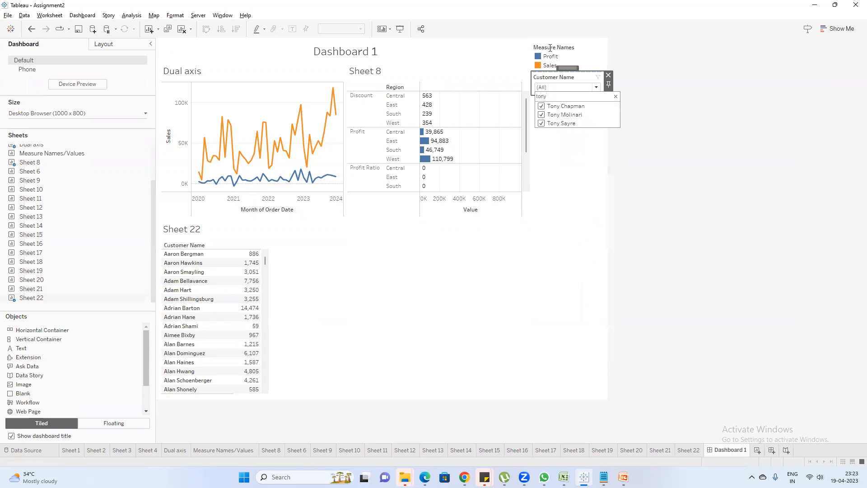
Deselect every customer in the Customer Name filter, search its list for a partial name, and restore the selection to (All).
click(615, 97)
click(541, 106)
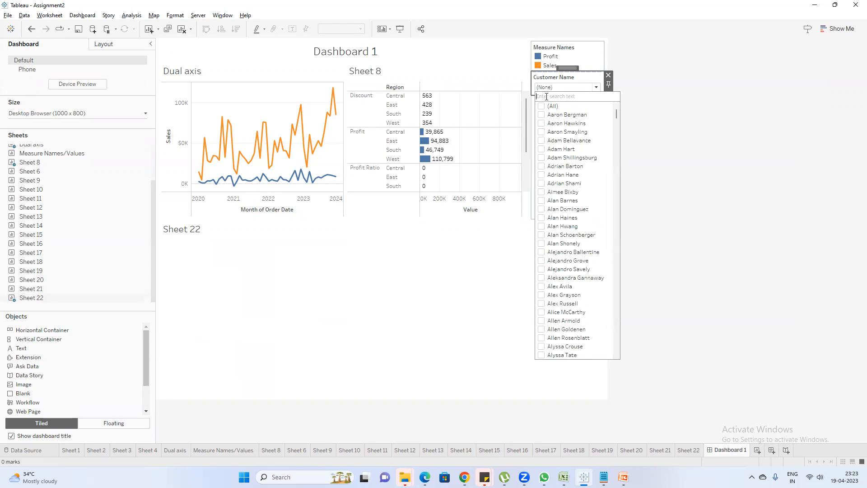
text(ton)
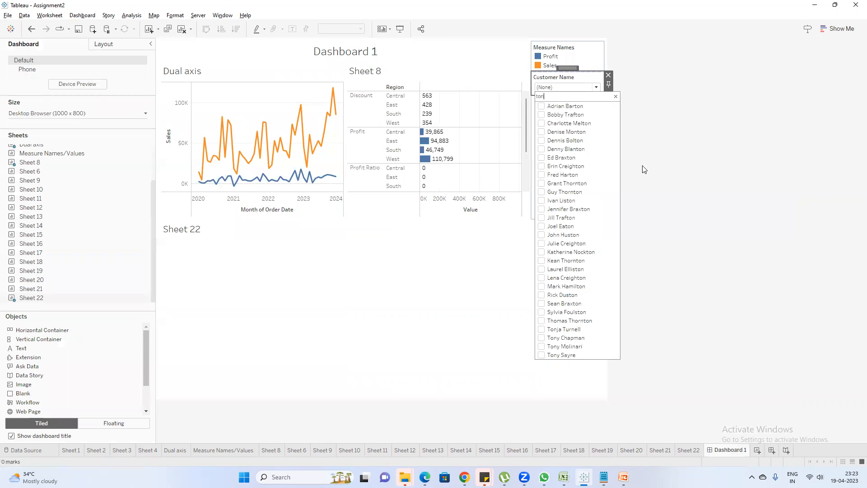
click(615, 97)
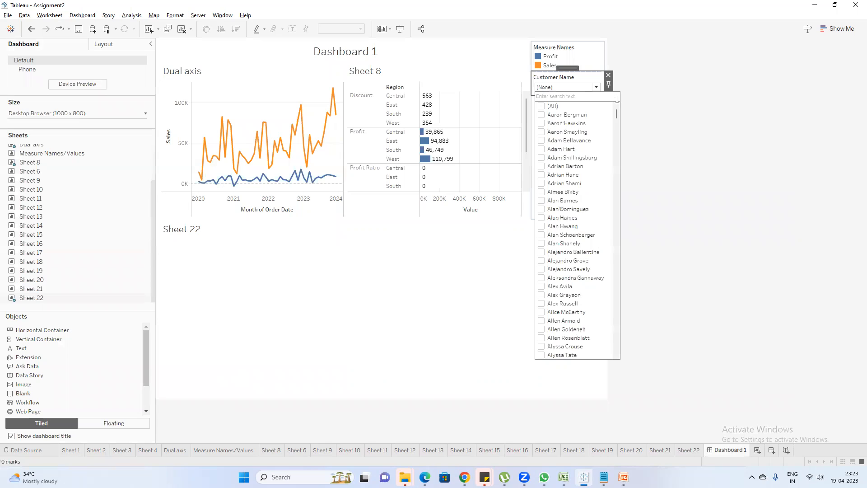
click(565, 86)
click(541, 107)
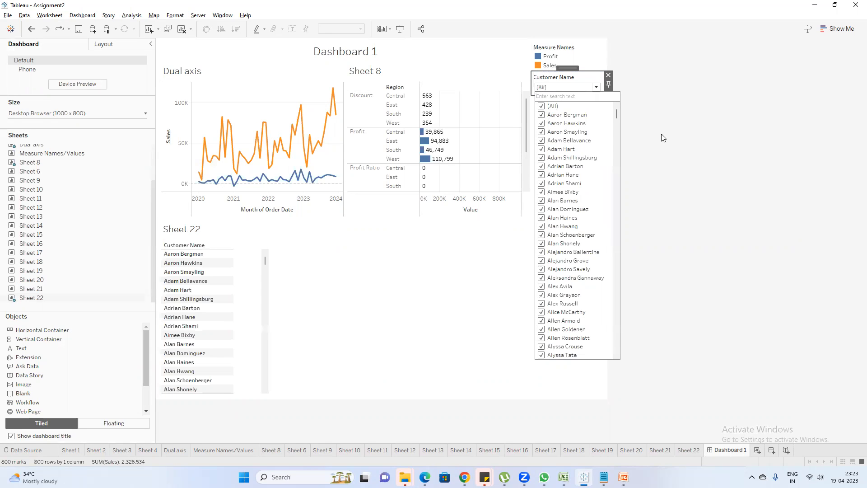
click(594, 87)
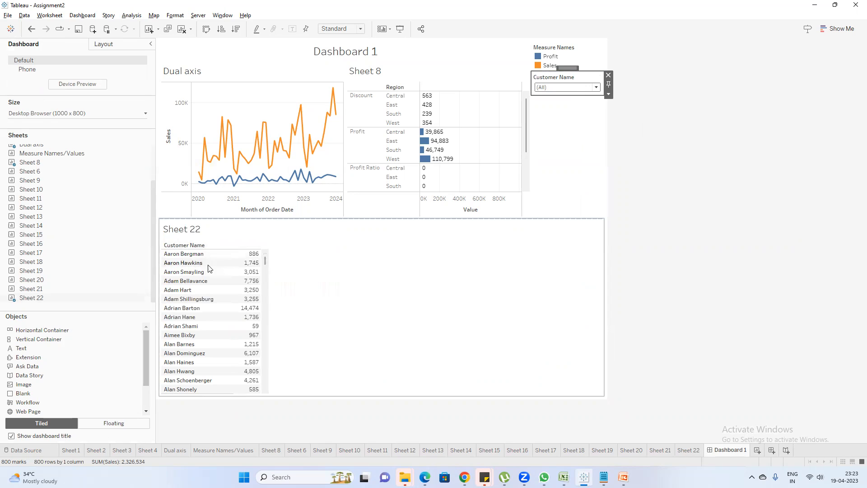
Select the second customer's sales value in Sheet 22 on the dashboard and clear the selection again.
click(247, 262)
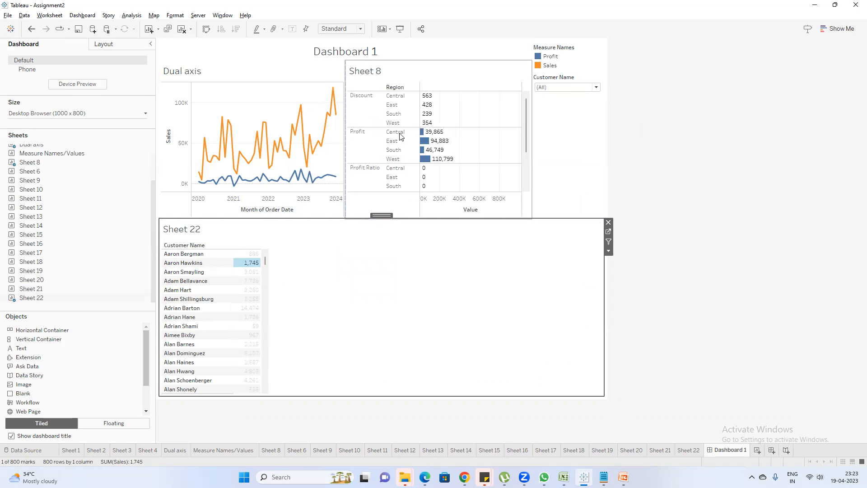
mouse_move(242, 256)
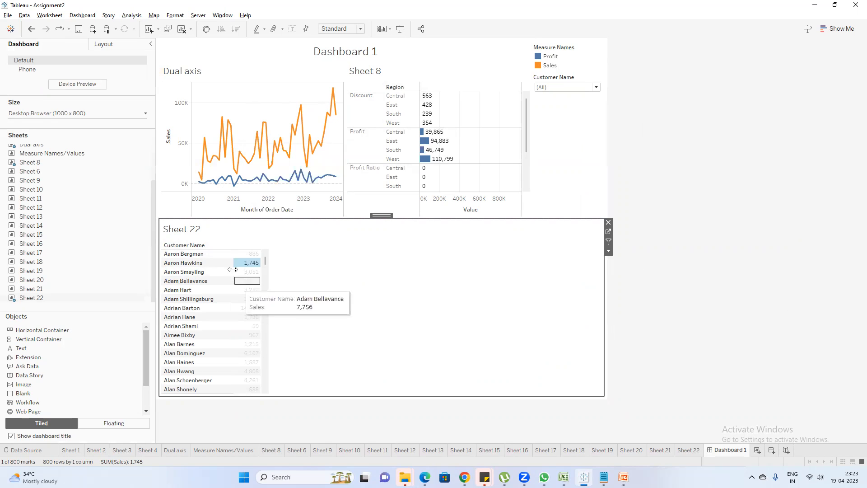
click(250, 264)
click(250, 268)
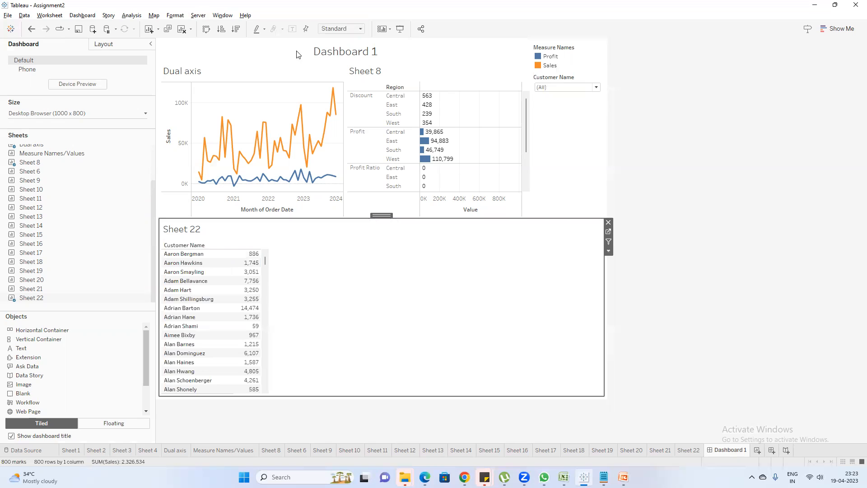
Look through the Customer Name filter's options on the dashboard, including Apply to Worksheets, without changing any.
click(582, 94)
click(609, 94)
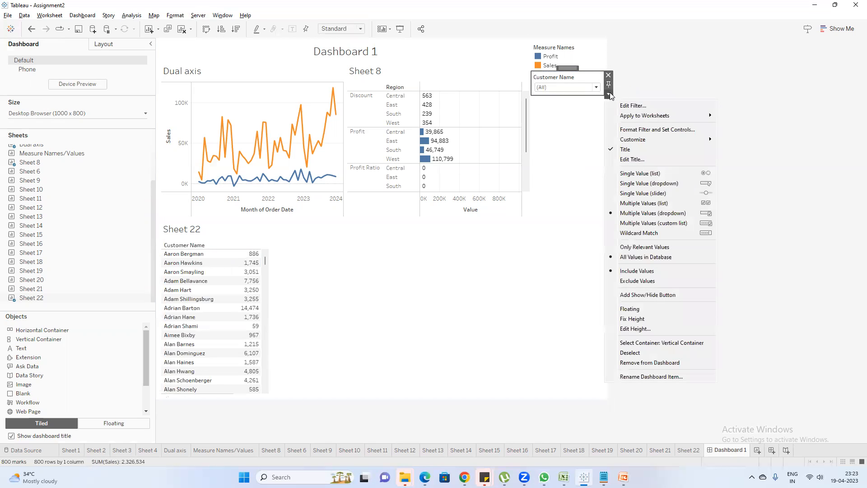
mouse_move(655, 116)
click(664, 84)
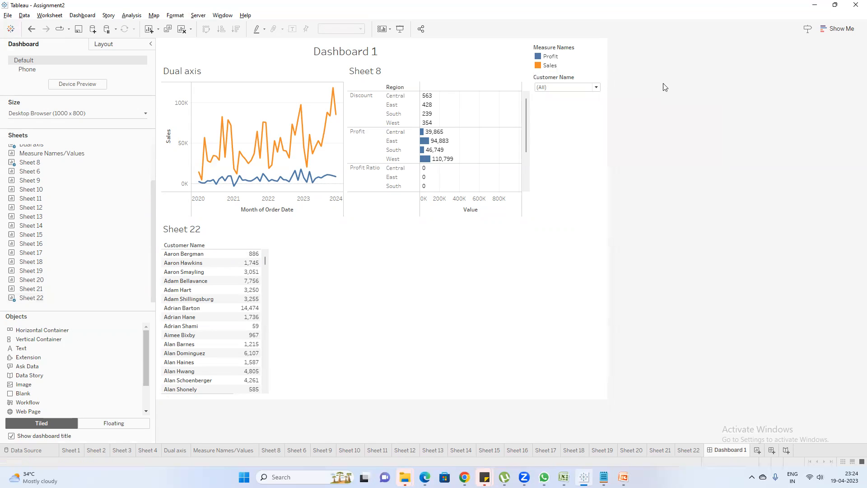
click(578, 80)
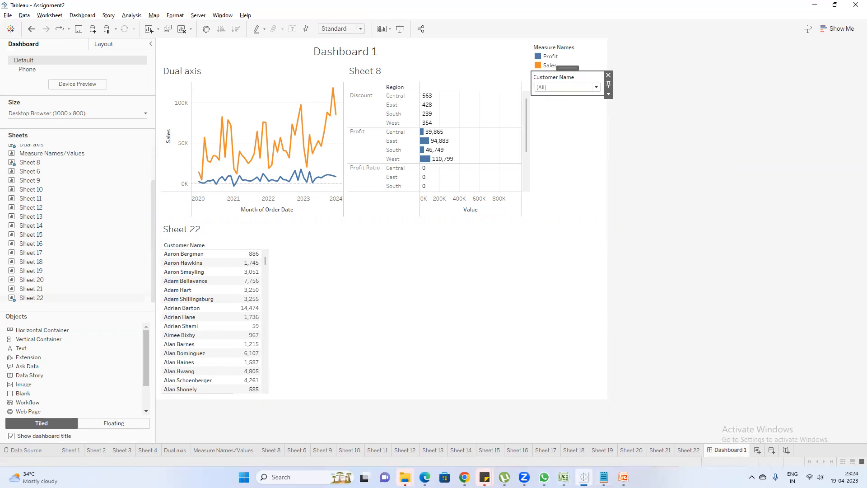
Switch to the Tableau training presentation in PowerPoint and show slide 3, What is Tableau.
click(623, 477)
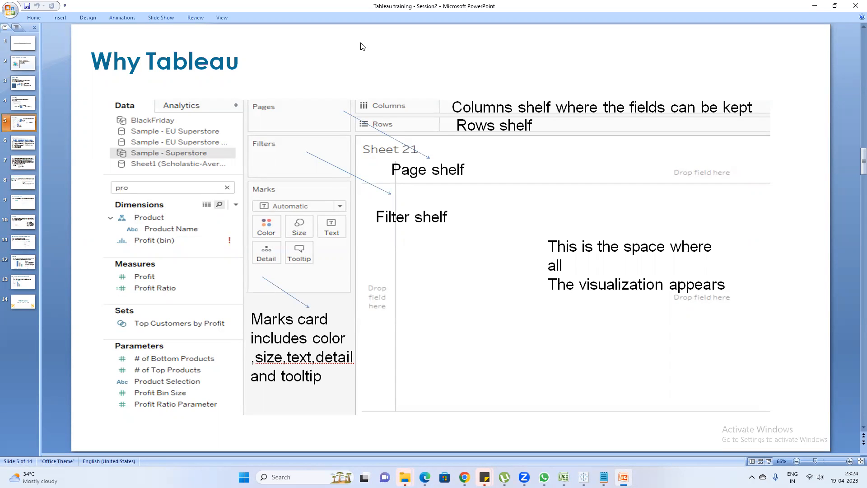
click(814, 5)
click(451, 289)
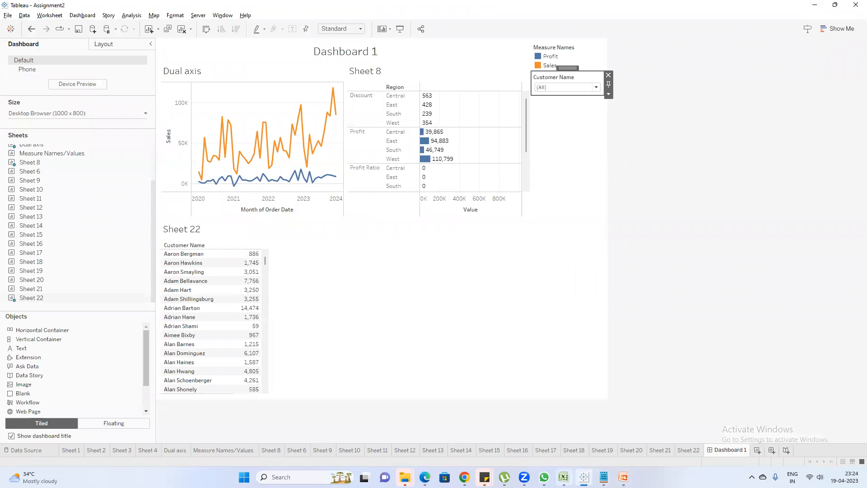
mouse_move(623, 477)
click(581, 447)
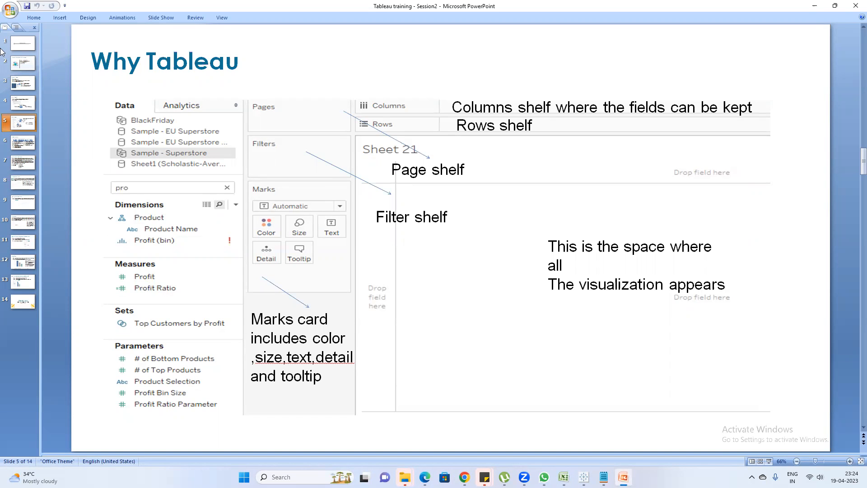
click(24, 104)
click(20, 86)
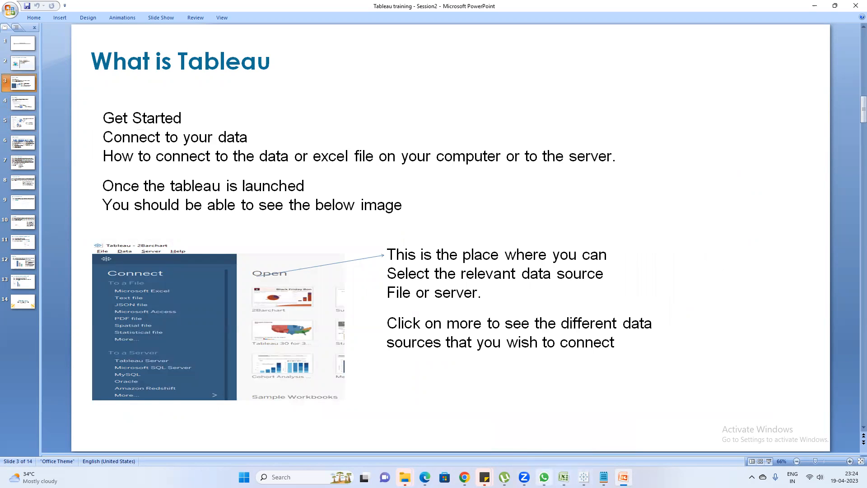
Switch to WhatsApp and on to the Google Meet call in Chrome.
click(544, 477)
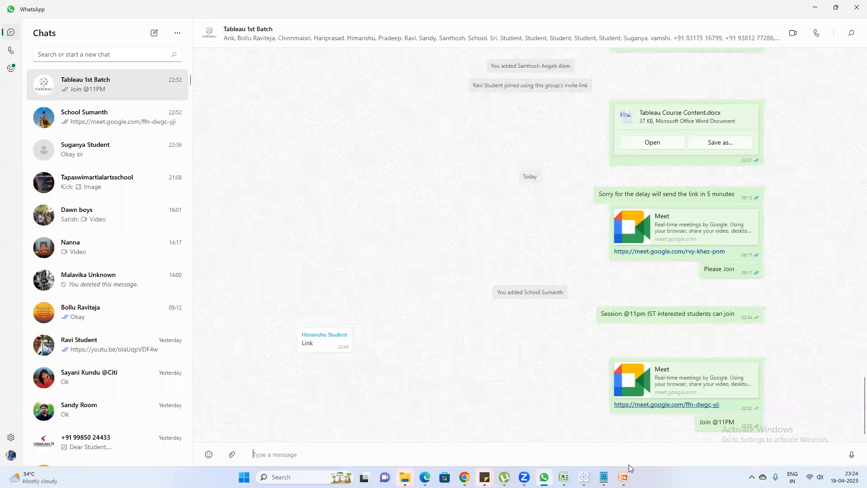
mouse_move(603, 477)
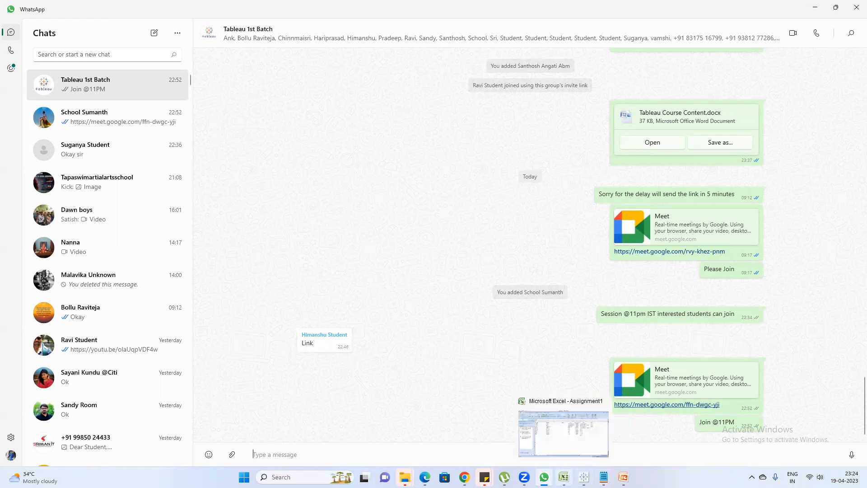
mouse_move(464, 477)
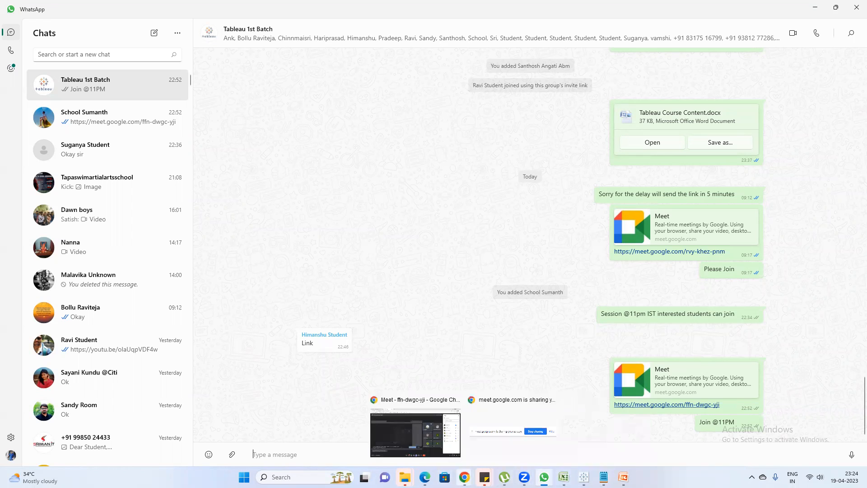
click(419, 429)
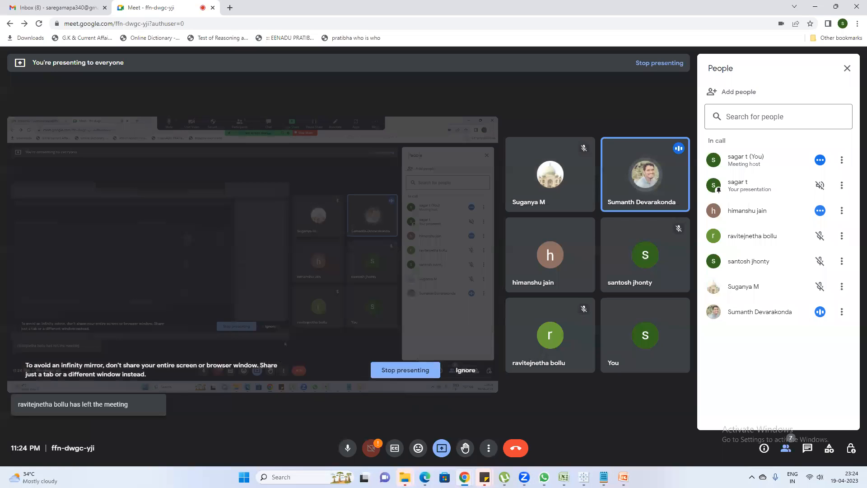
Switch to the Dimension notes in Notepad and highlight the line about creating a new sheet.
mouse_move(603, 477)
click(593, 427)
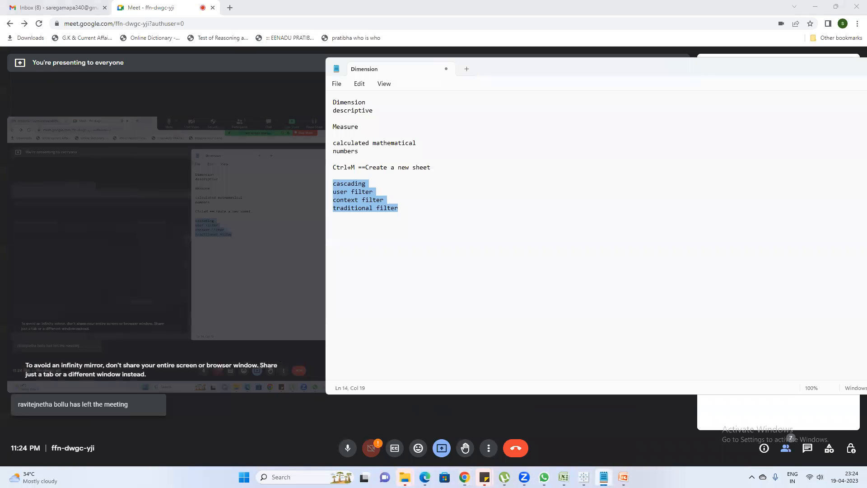
triple_click(434, 164)
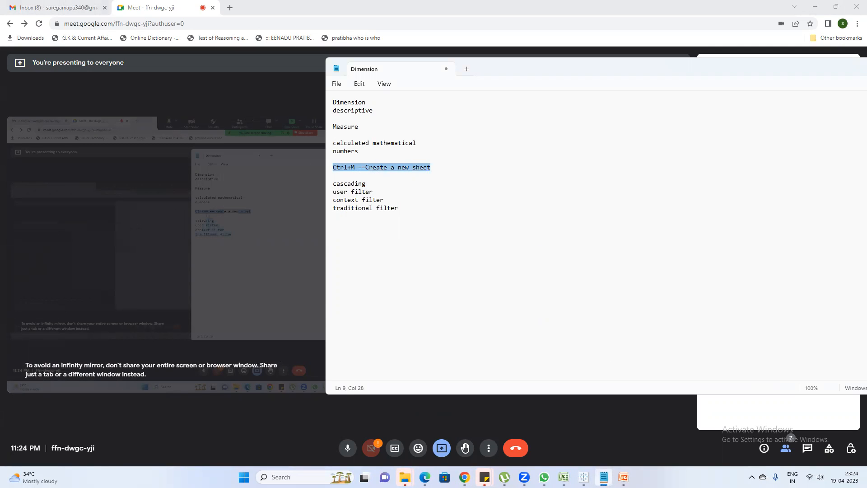
Switch back to Tableau and add two new blank worksheets after Dashboard 1.
click(584, 476)
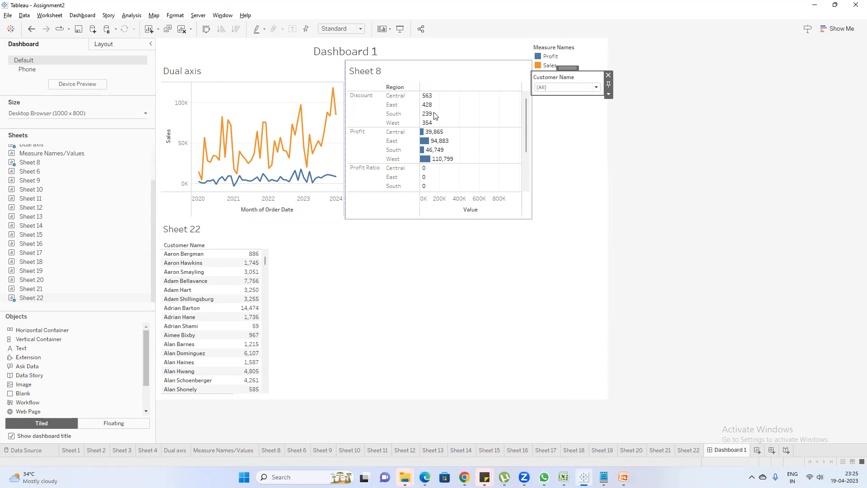
click(757, 450)
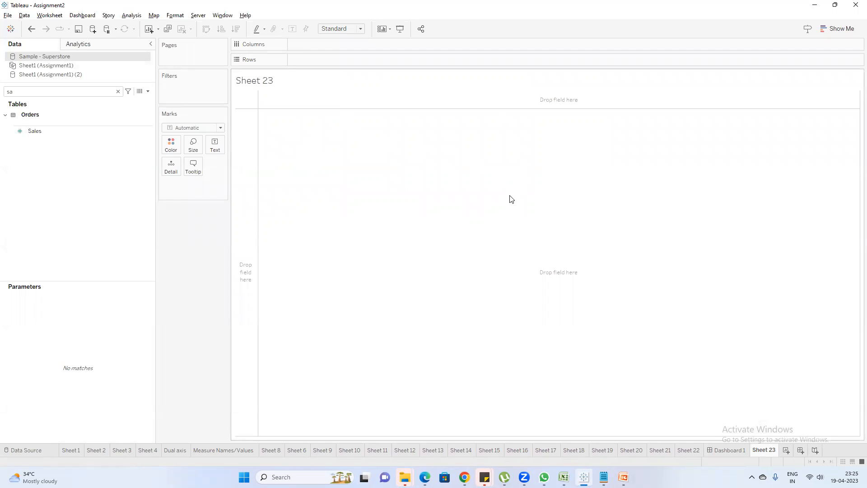
click(790, 452)
Rename Sheet 23 as "bar chart".
click(773, 452)
double_click(774, 452)
text(bs)
text(t)
key(BackSpace)
key(BackSpace)
key(BackSpace)
text(bar chart)
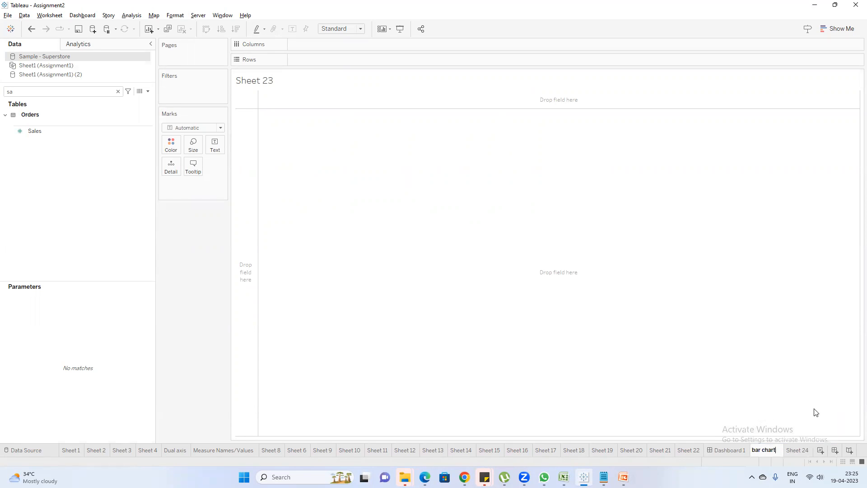
Rename Sheet 24 as "Line chart".
click(797, 451)
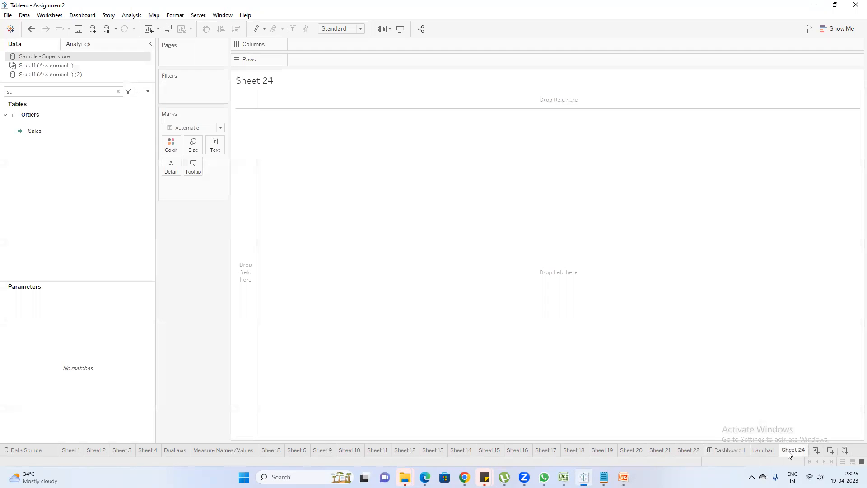
double_click(789, 451)
text(e chart)
click(836, 397)
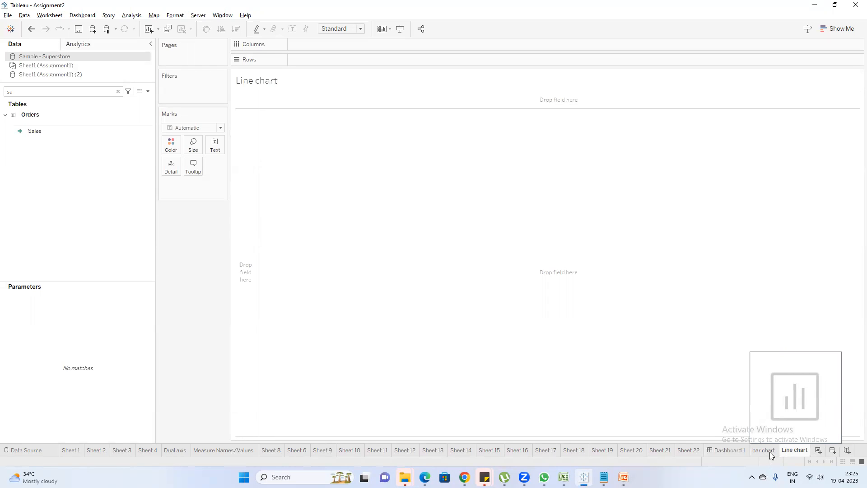
Create a second dashboard and place the bar chart sheet on it with the Line chart sheet below.
click(832, 450)
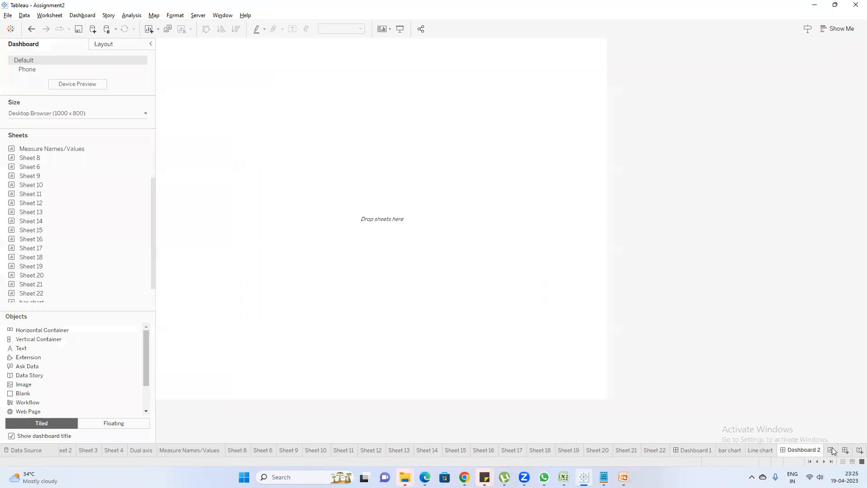
scroll(55, 253, down, 1)
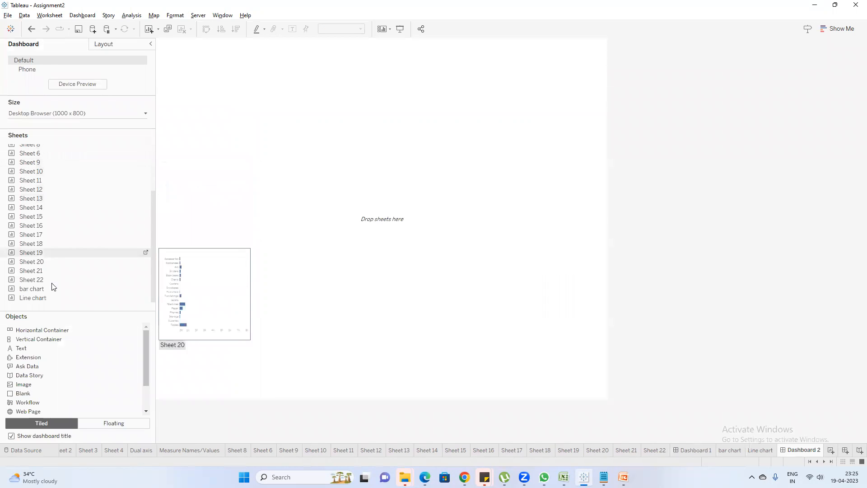
drag(45, 288, 235, 282)
drag(40, 298, 352, 235)
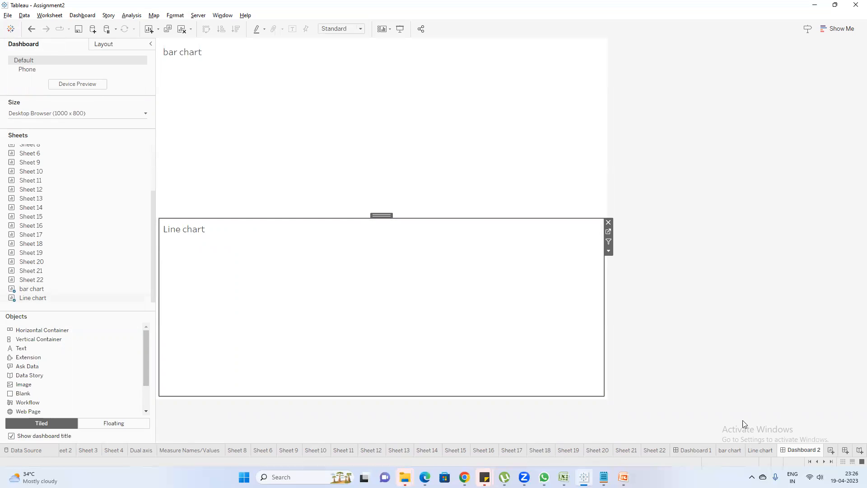
Switch to the Tableau training presentation in PowerPoint and go to slide 5.
mouse_move(735, 448)
mouse_move(464, 476)
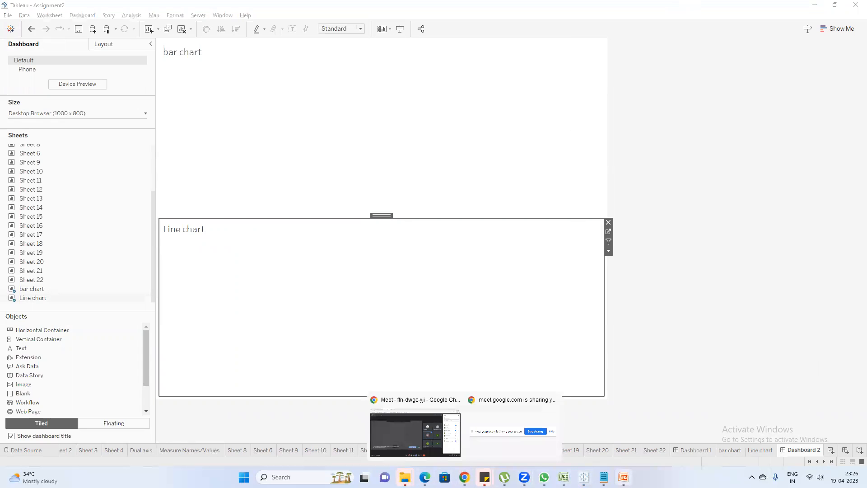
click(623, 476)
click(17, 124)
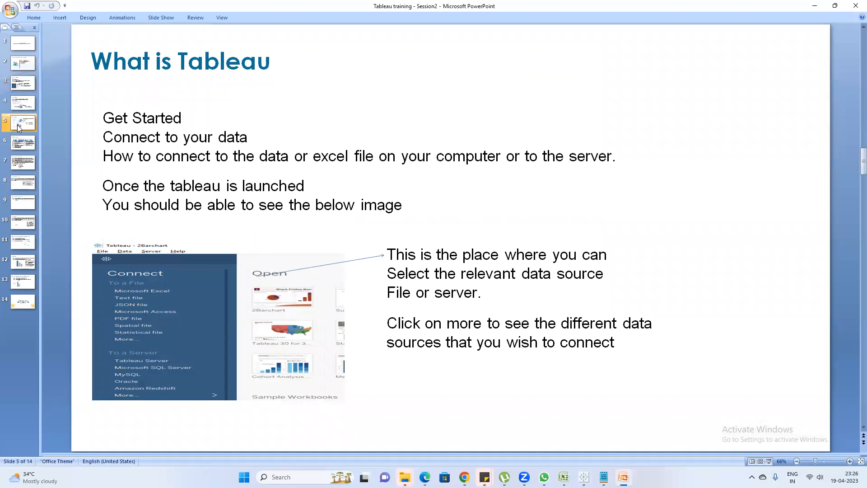
Go to slide 7, "What chart is right for you", in the presentation.
click(27, 164)
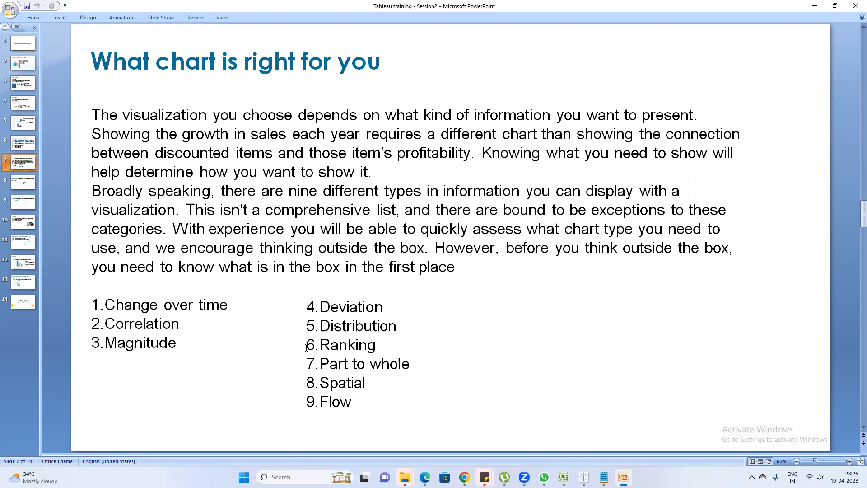
Switch to Notepad and replace all the notes with the lines "who are the users of dashboard", "ceo coo" and "region".
click(565, 421)
click(462, 217)
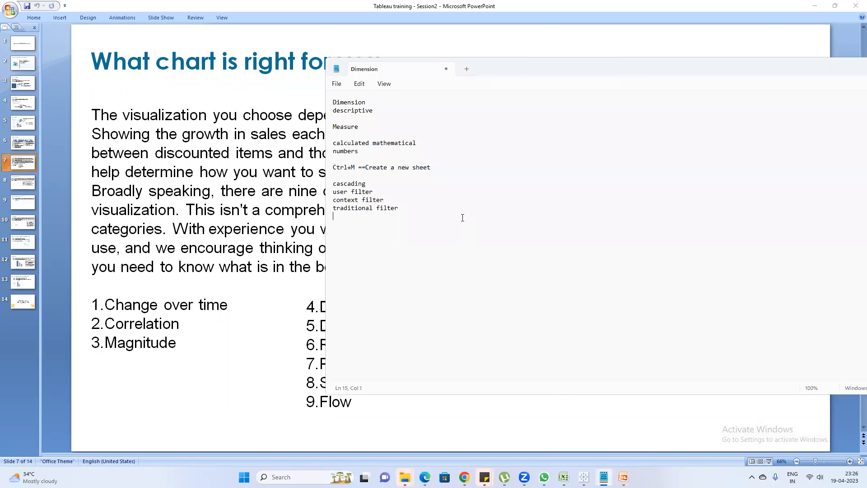
drag(410, 215, 260, 105)
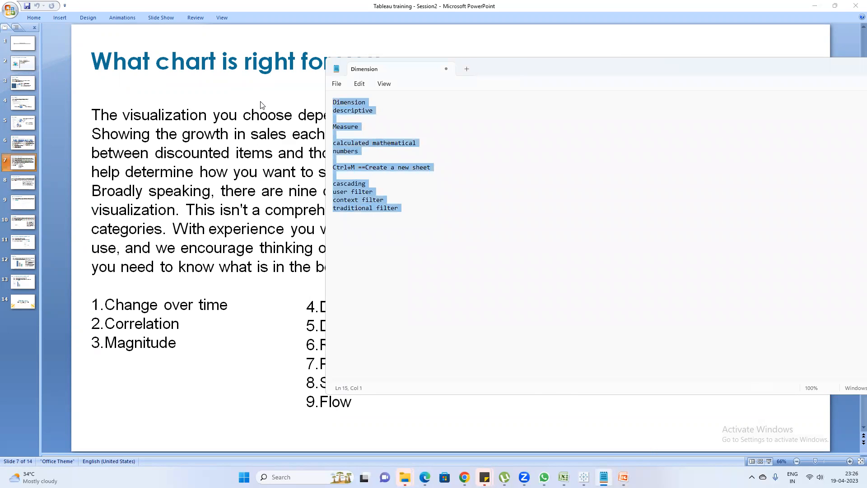
text(who are)
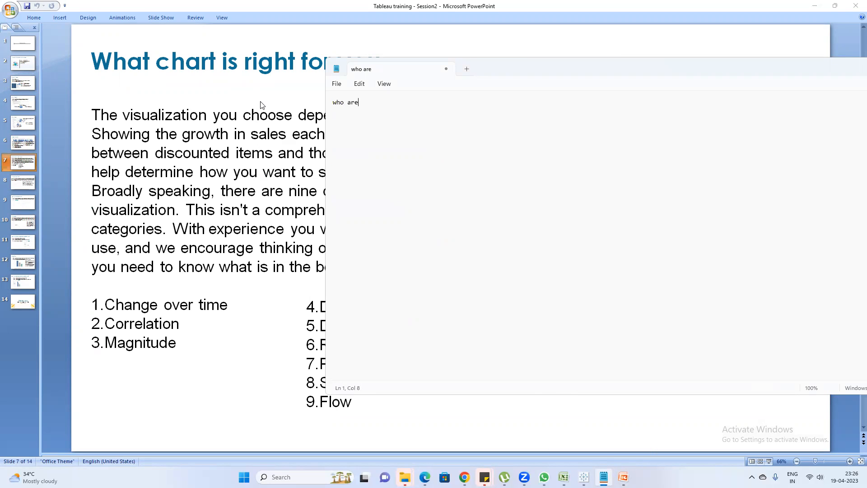
text( the users of dashboard)
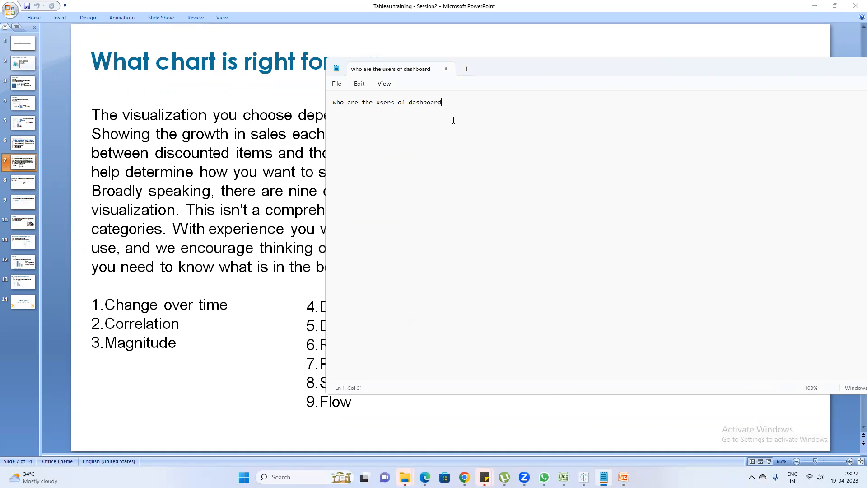
key(Return)
key(Return)
text(ceo coo)
text(region)
Switch to Tableau and add a new worksheet after Dashboard 2.
click(583, 476)
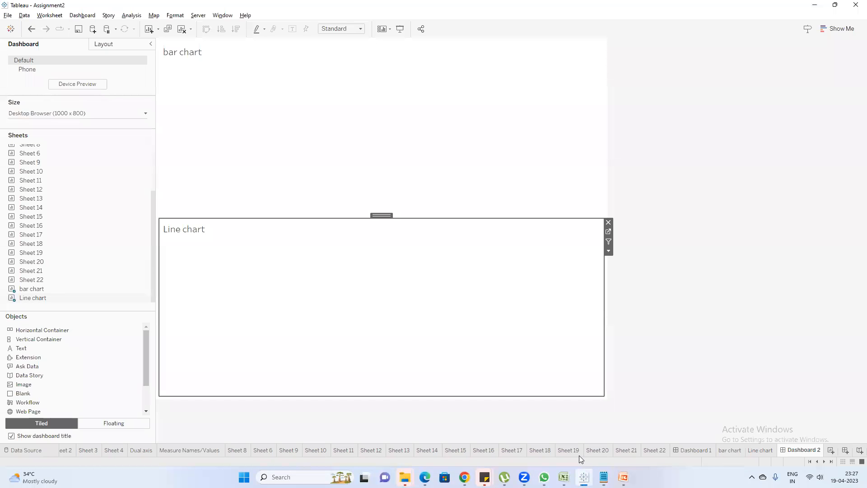
click(831, 450)
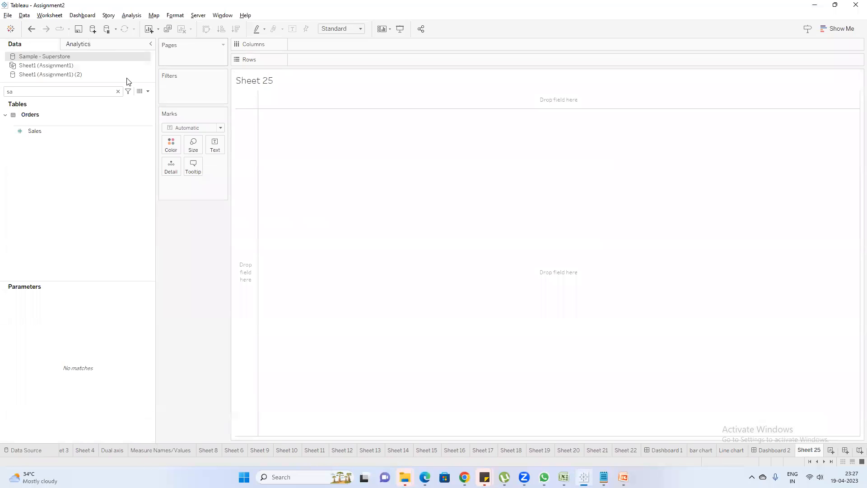
Open the underlying data of Sample - Superstore, enlarge its window and look through the Orders columns from Category to Segment.
click(139, 92)
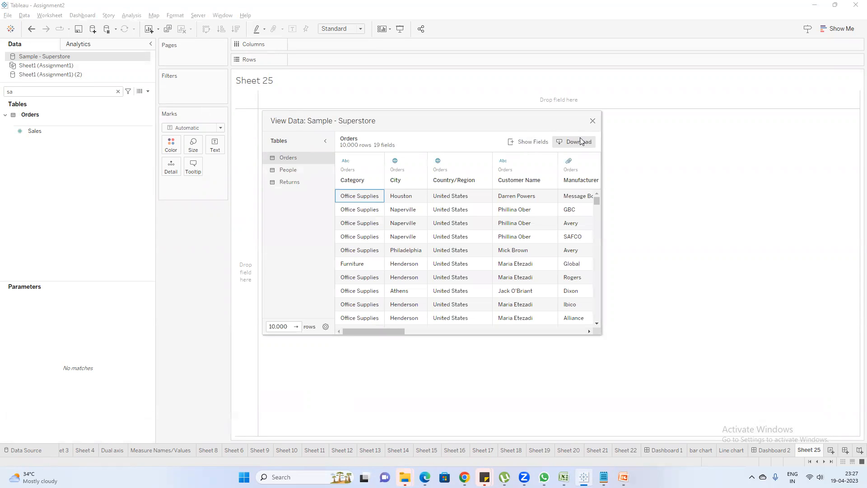
drag(262, 110, 89, 27)
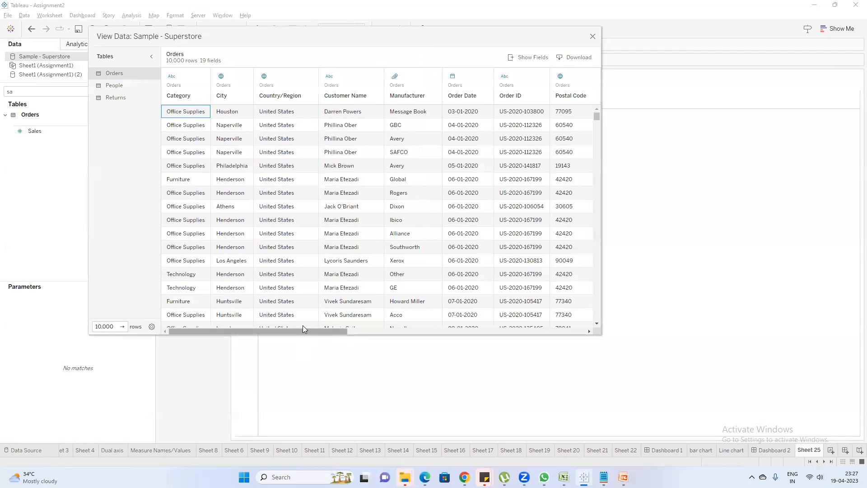
drag(298, 331, 379, 343)
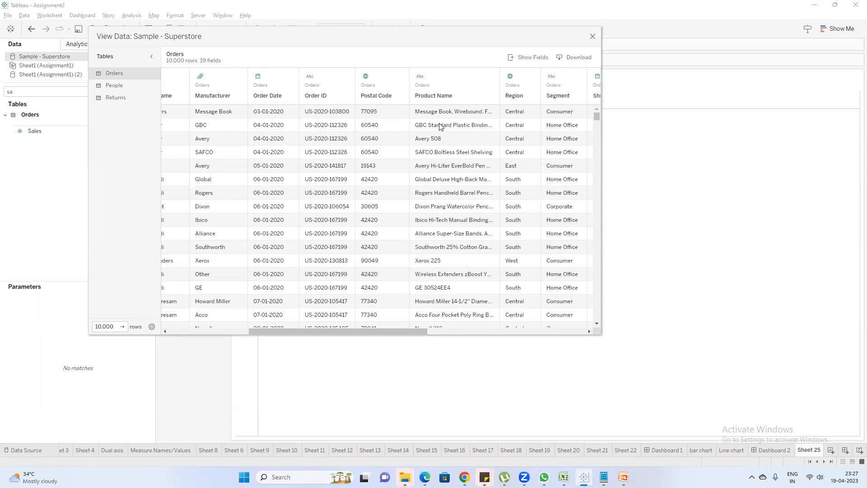
click(449, 113)
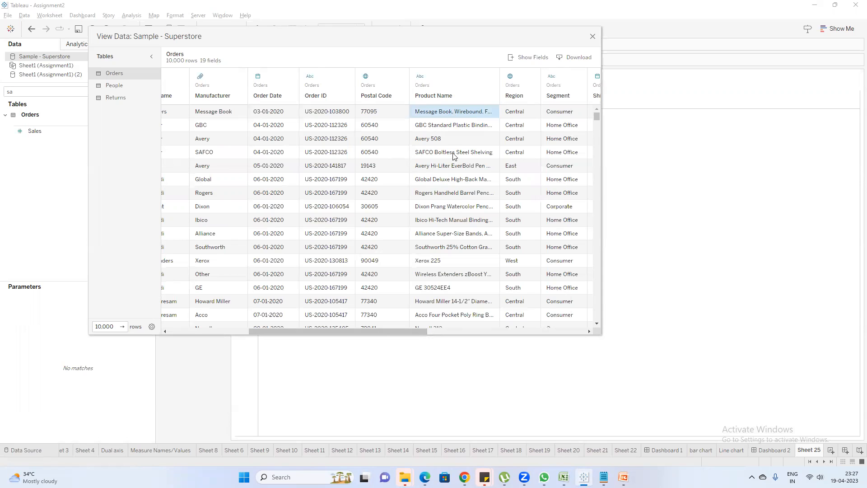
drag(390, 332, 247, 313)
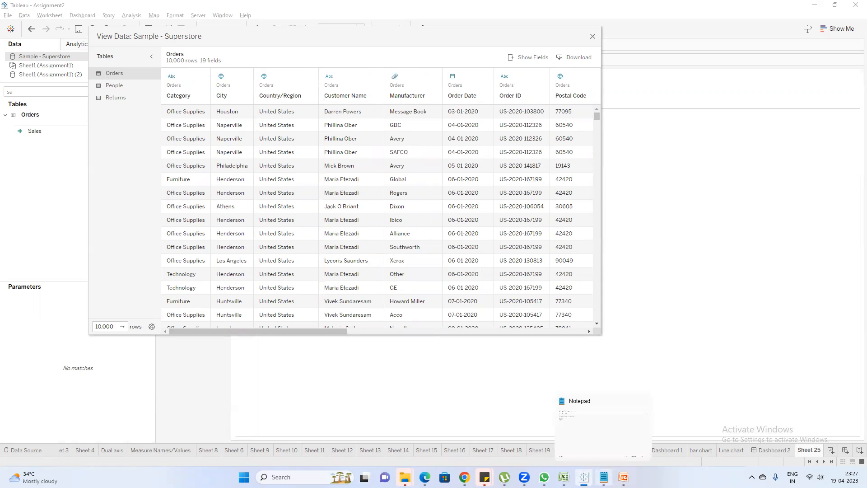
Switch to Notepad and list Country, State, District and City on separate lines below "region".
click(604, 477)
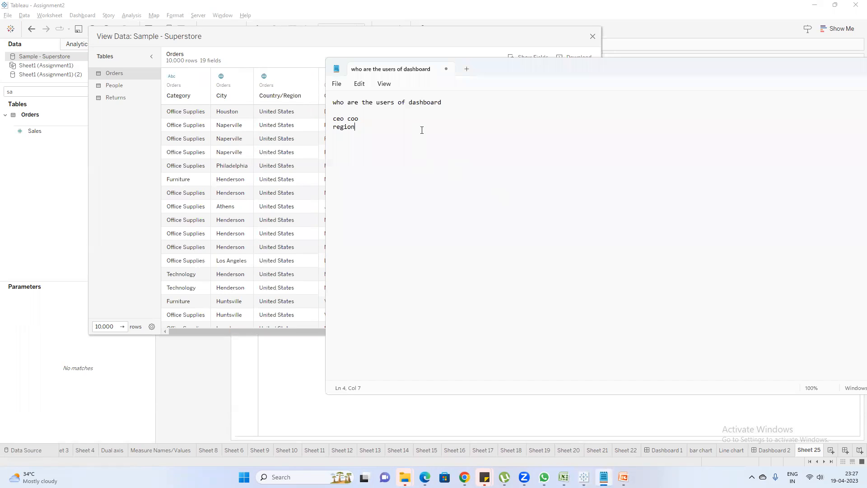
text(Count)
key(BackSpace)
text(State )
text(Distri)
text(ct)
key(Return)
text(City)
Label the Country line "- highest" and the City line "- lowest" in the notes.
key(Up)
key(Up)
key(Up)
text(highest)
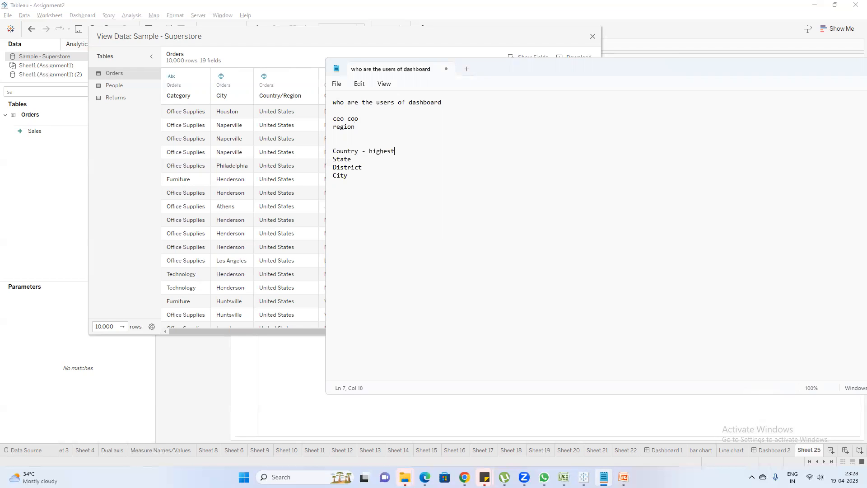
key(Down)
text(--)
text(lowes)
text(t)
Highlight the City and Country lines in turn to point out the lowest and highest levels of the hierarchy.
click(352, 151)
drag(387, 176, 326, 179)
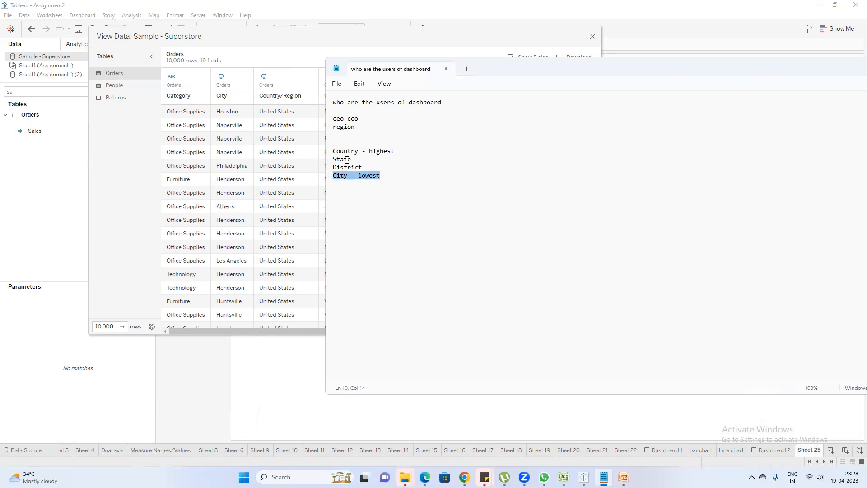
click(391, 177)
drag(402, 154, 327, 155)
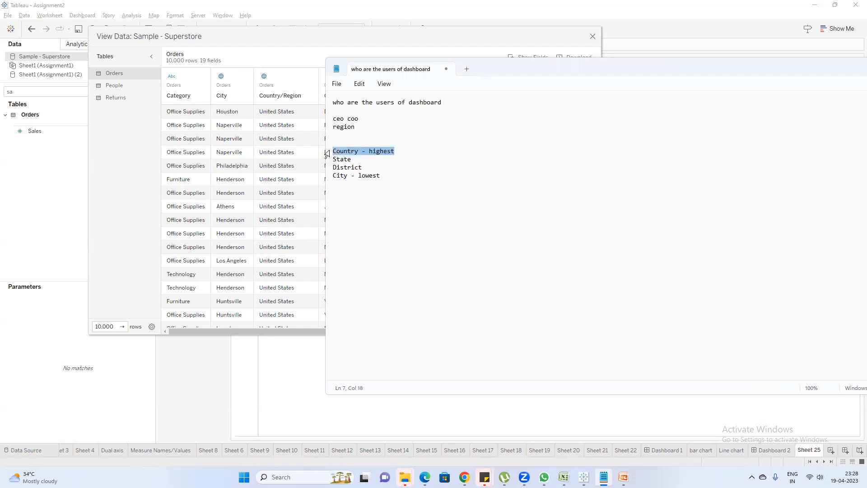
click(347, 180)
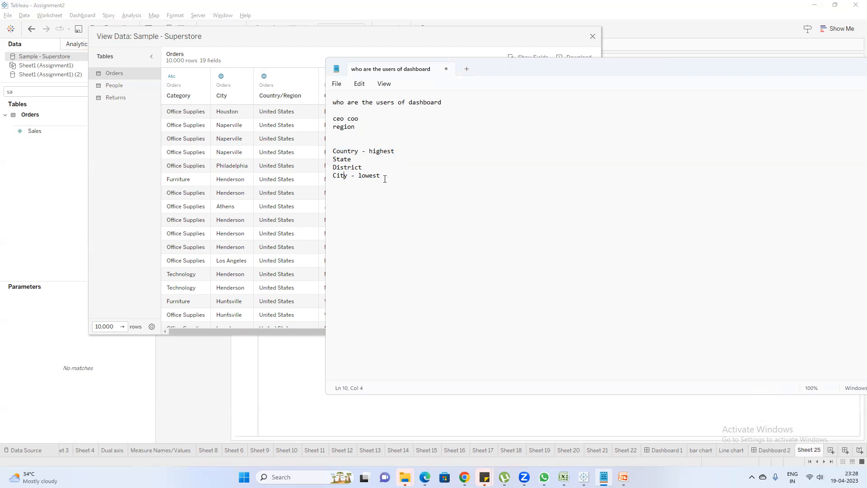
Review the Orders columns in Tableau's data window against the "ceo coo" and "region" notes in Notepad.
click(243, 37)
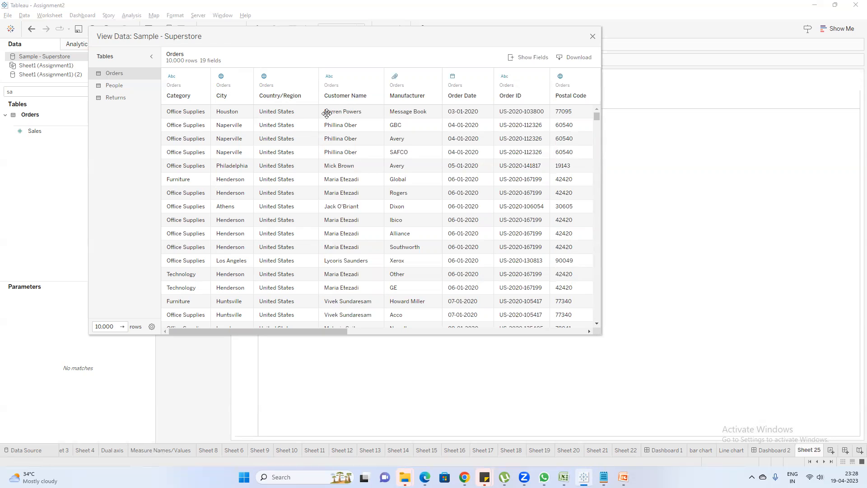
scroll(345, 304, down, 1)
drag(317, 333, 412, 333)
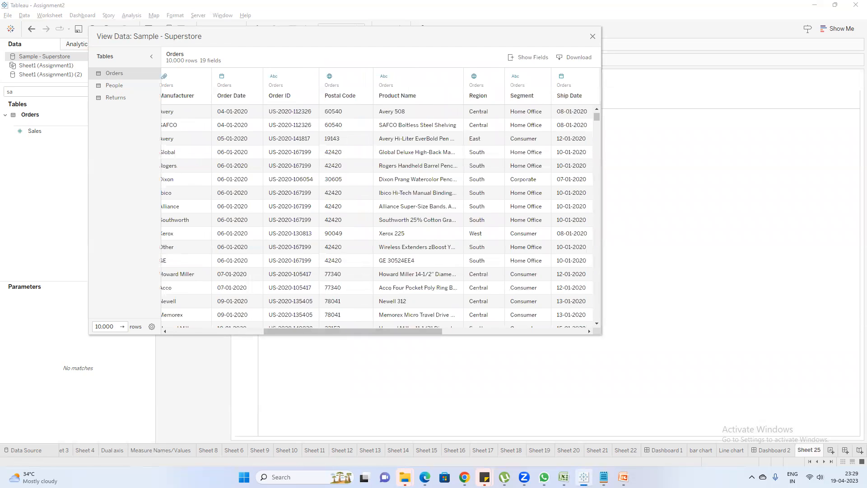
mouse_move(604, 476)
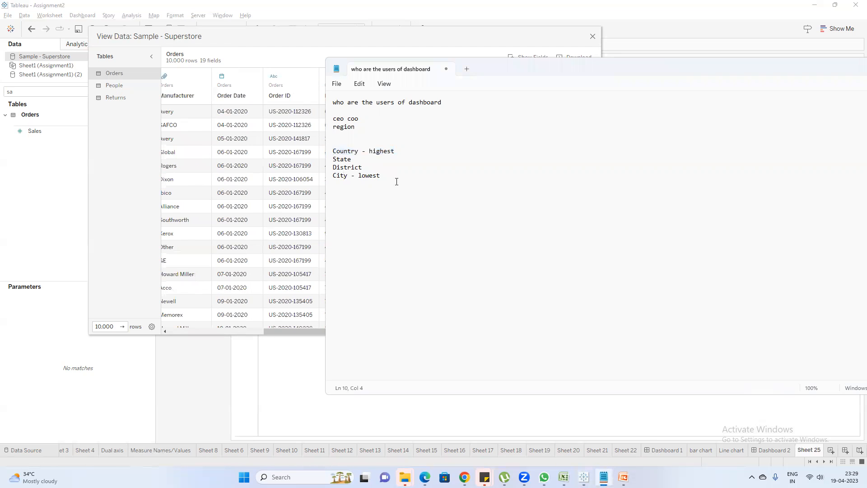
drag(378, 127, 325, 117)
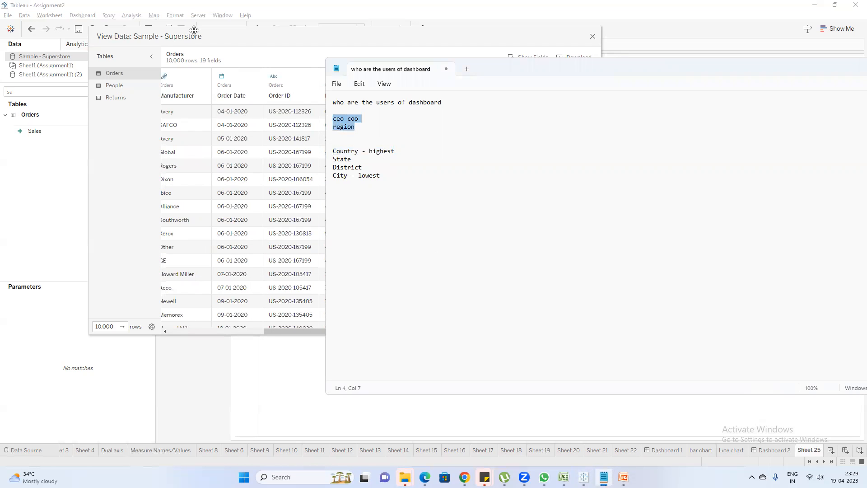
click(230, 48)
drag(319, 333, 172, 268)
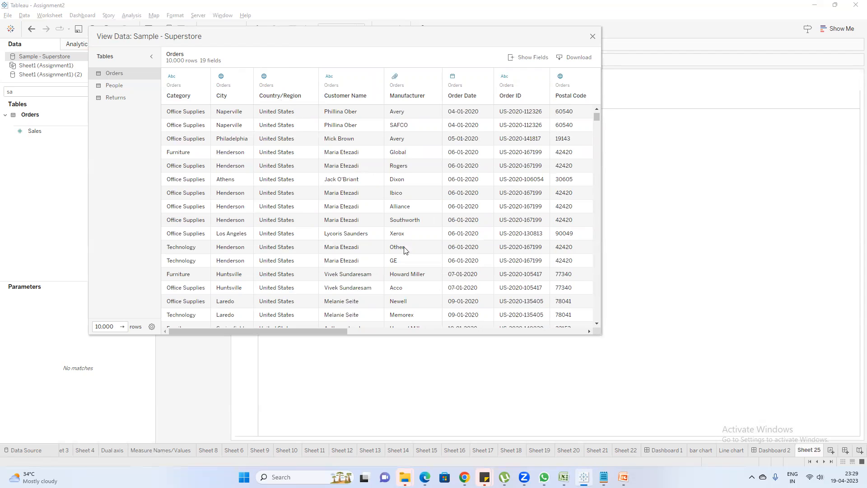
Switch to Notepad and insert the lines "Analysts or manager" and "granul" above the Country line.
click(603, 476)
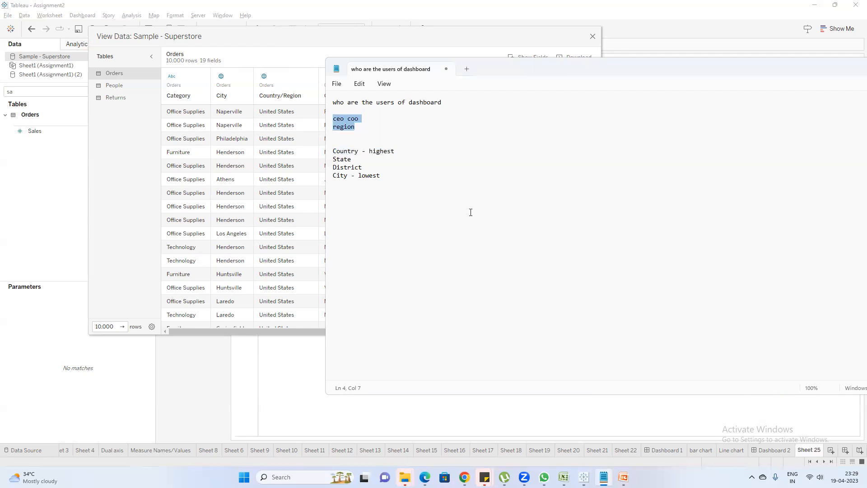
click(401, 136)
key(Return)
key(Return)
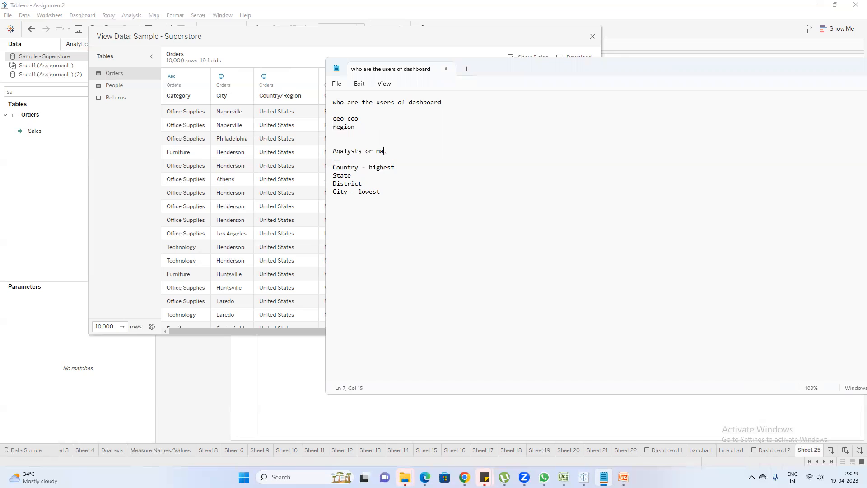
key(Return)
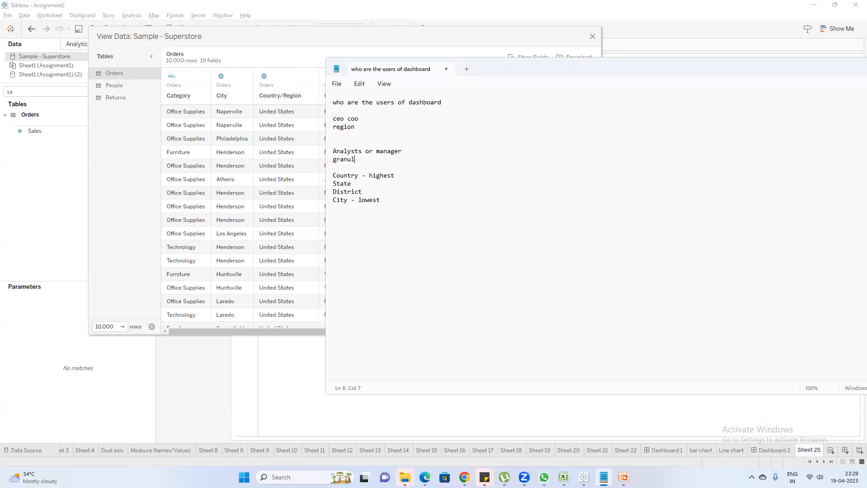
Look through the Orders columns up to Product Name in Tableau, and switch to the Google Meet call in Chrome.
click(222, 30)
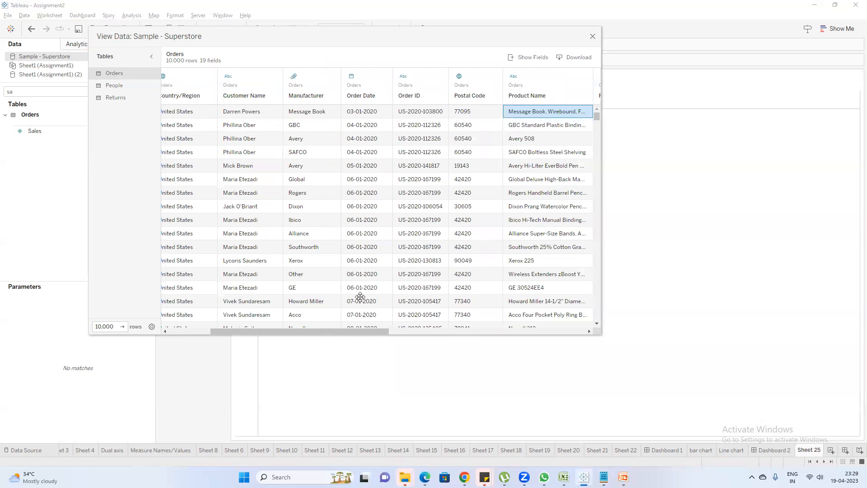
drag(348, 334, 399, 350)
mouse_move(464, 476)
click(420, 428)
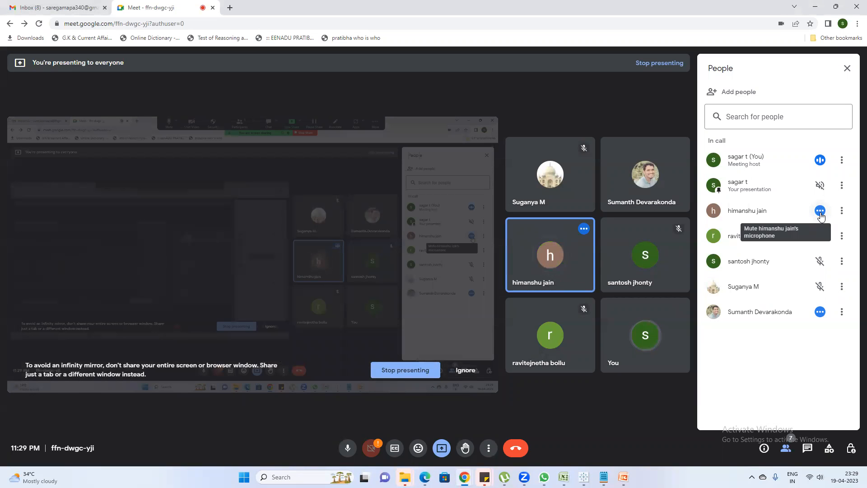
Mute the unmuted participant listed below the presentation entry for everyone in the Meet call, and switch to the PowerPoint training slides.
click(820, 211)
click(496, 275)
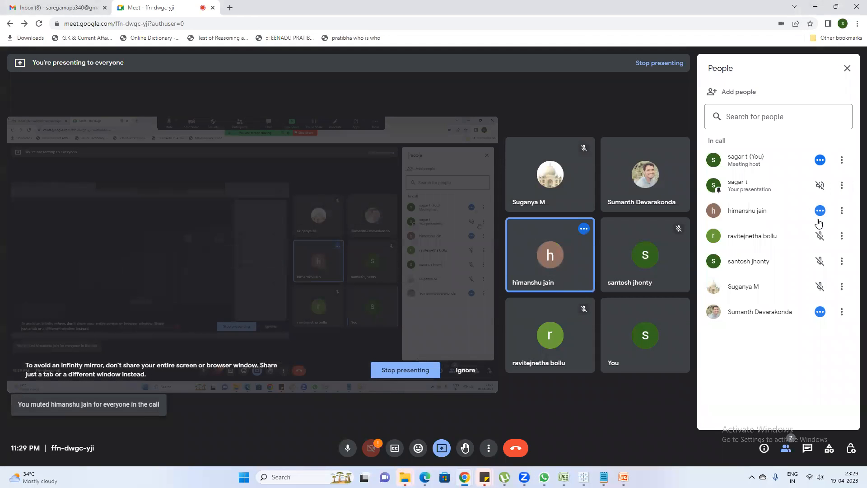
click(815, 6)
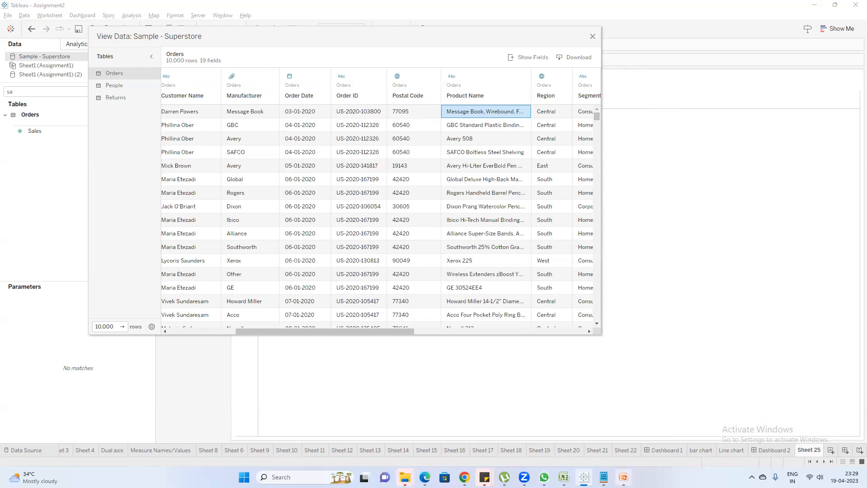
key(alt+Tab)
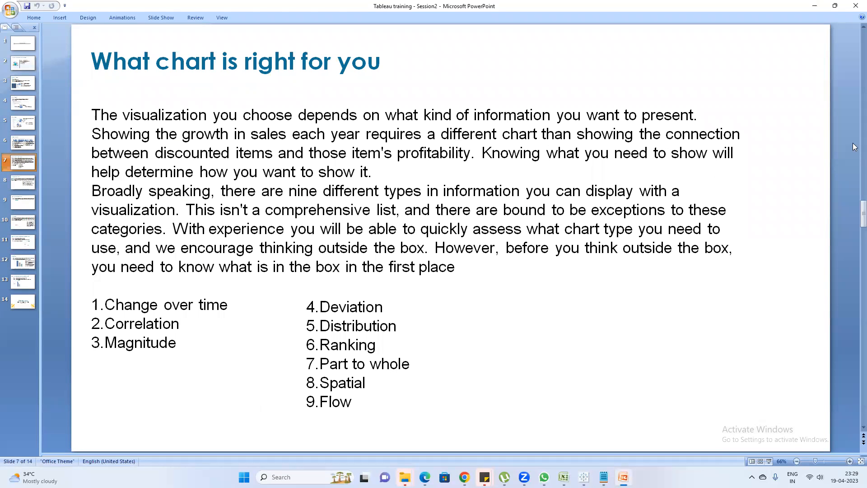
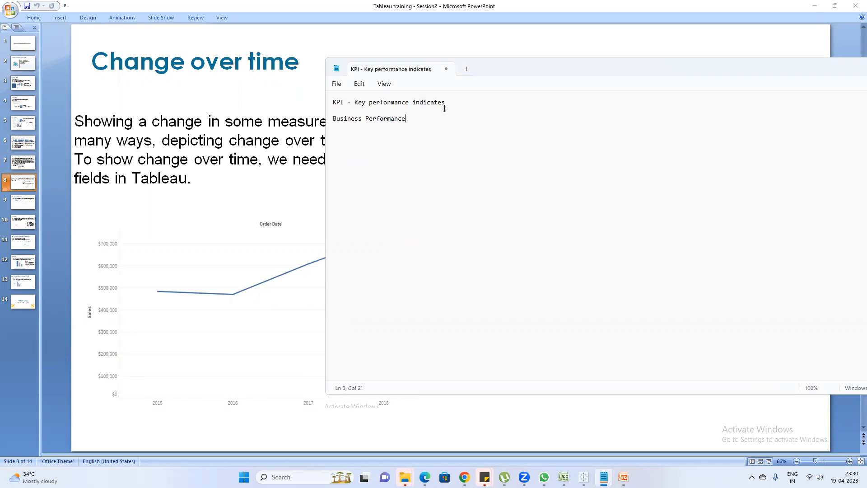
In the Notepad notes, correct the first line to "KPI - Key performance indicator" and add "Sales" below Business Performance.
click(447, 100)
key(BackSpace)
key(Down)
text(Sales)
Switch to Tableau, close the Sample - Superstore data view, and add Sales to the rows of Sheet 25.
mouse_move(584, 477)
click(582, 429)
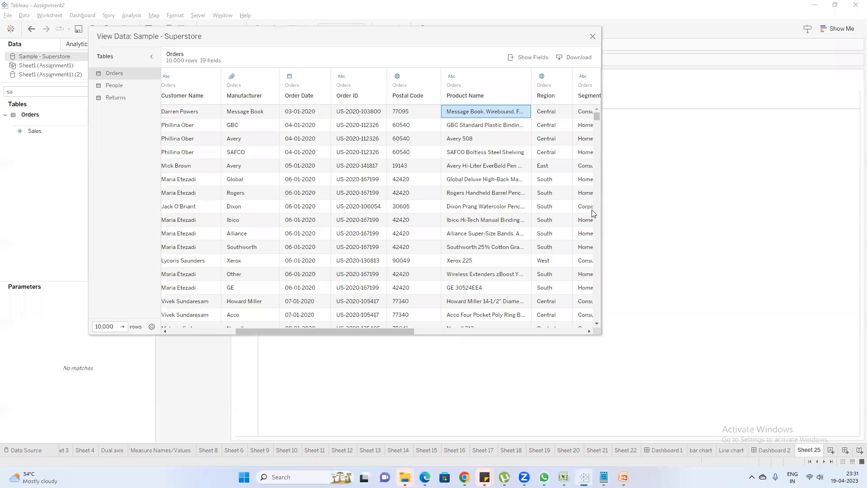
click(592, 37)
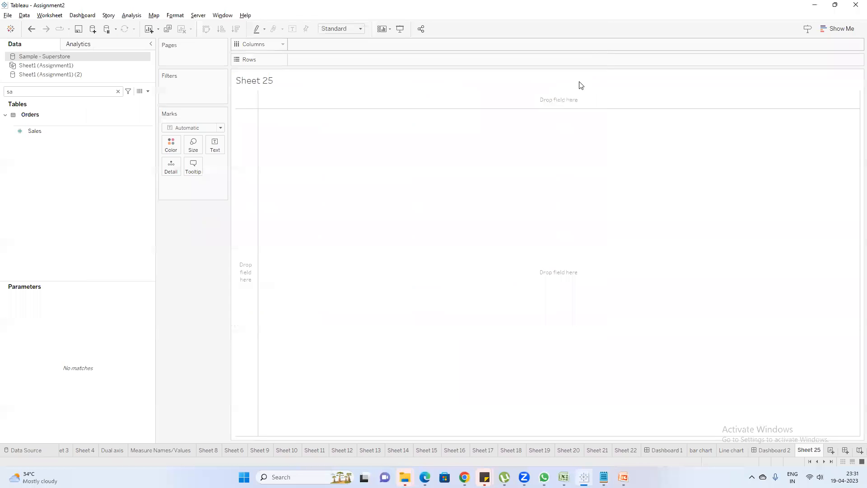
double_click(57, 92)
click(57, 93)
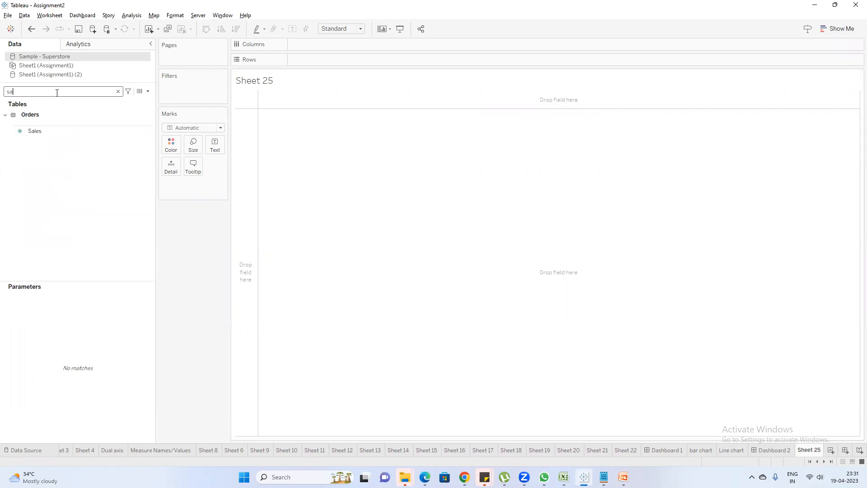
double_click(34, 131)
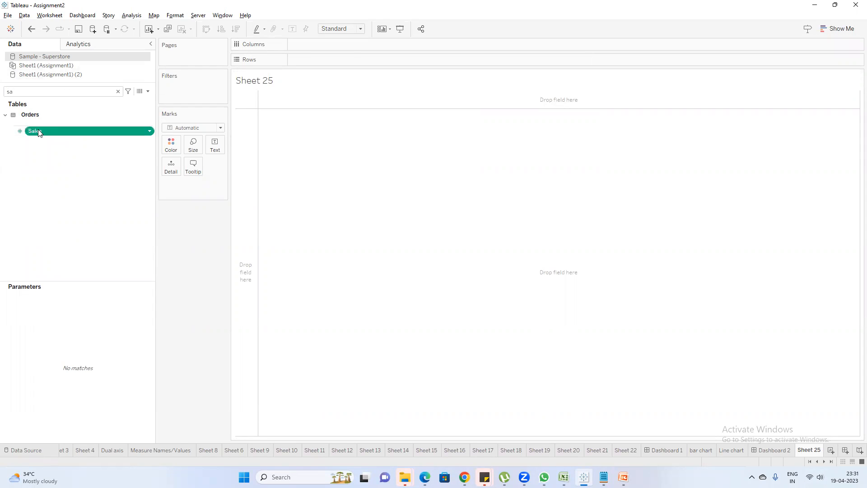
Search the data fields for "ord" and add Order Date to the columns of the sheet.
click(53, 95)
key(BackSpace)
key(BackSpace)
text(ord)
click(45, 124)
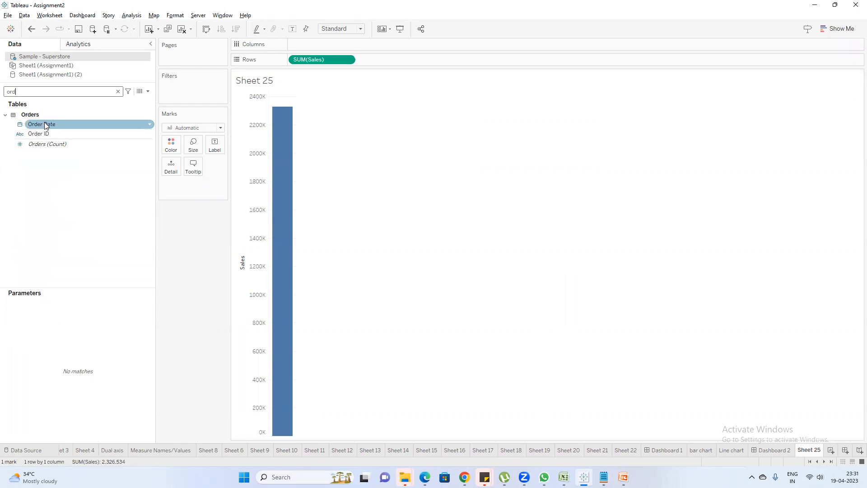
double_click(45, 125)
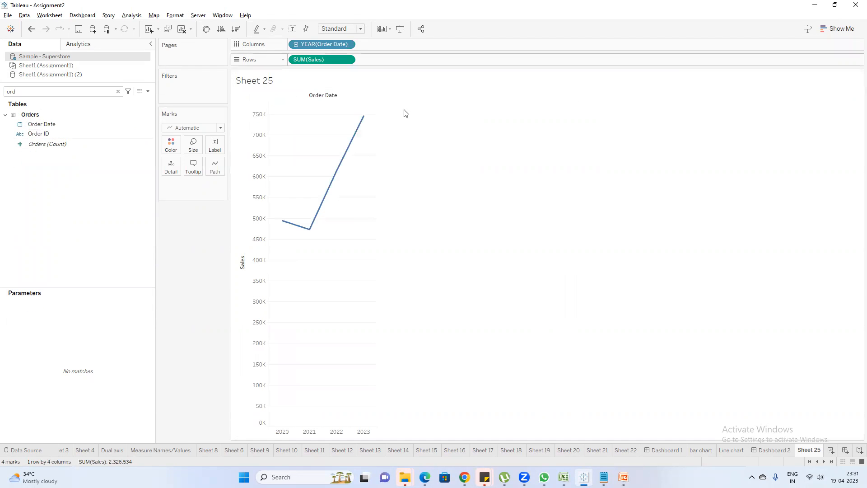
Change the Order Date column to the continuous month-and-year level and inspect the first and last points of the sales line.
right_click(311, 44)
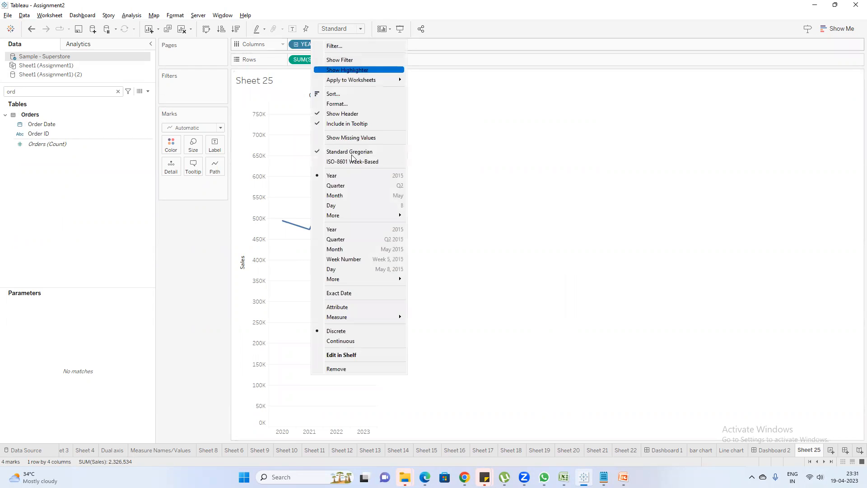
click(342, 249)
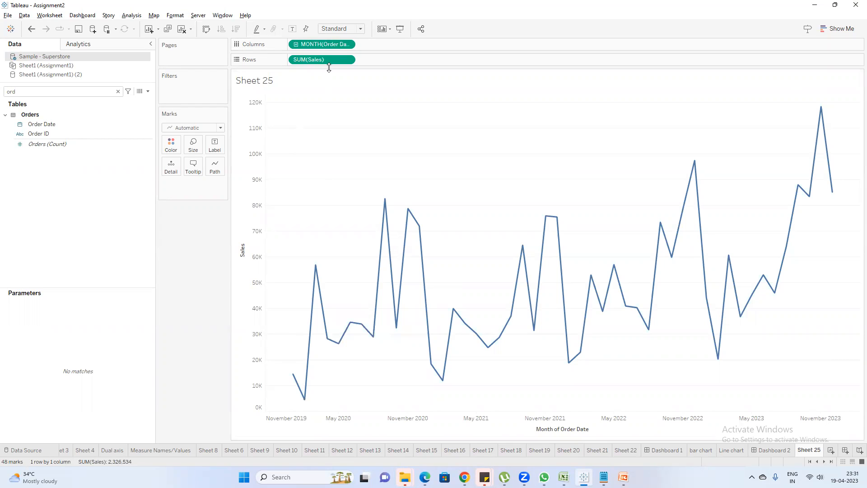
mouse_move(316, 305)
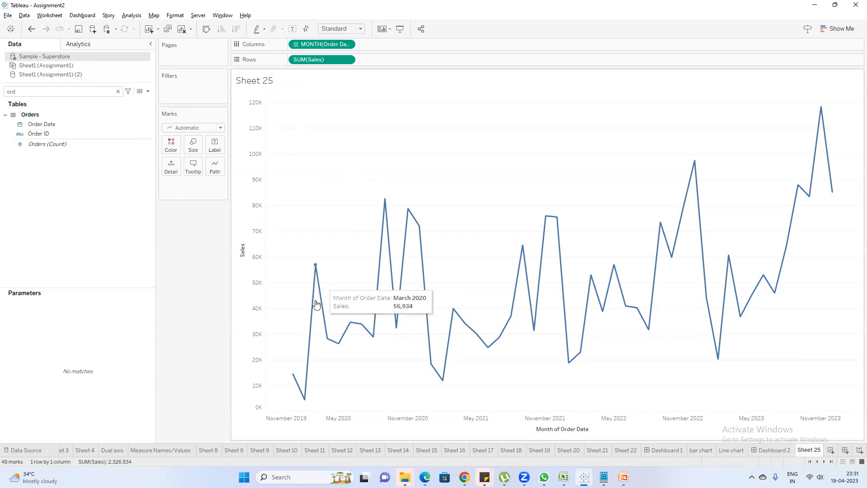
mouse_move(294, 383)
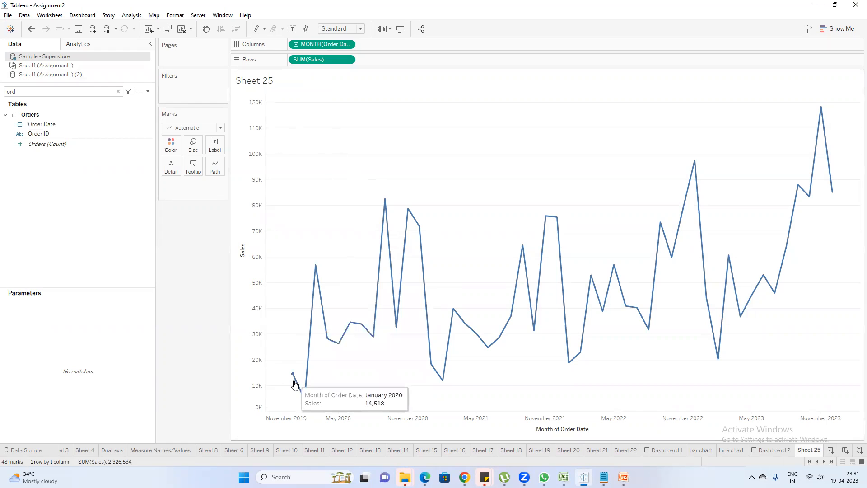
mouse_move(833, 196)
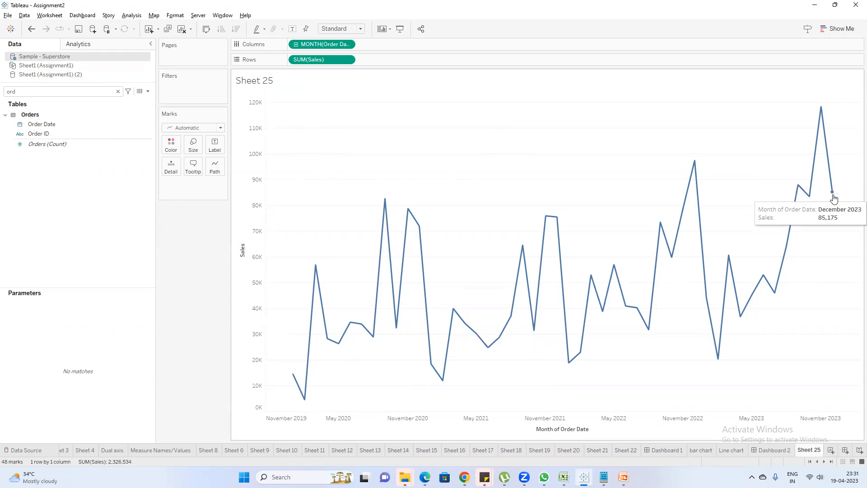
Show trend lines on the monthly sales line chart.
right_click(451, 210)
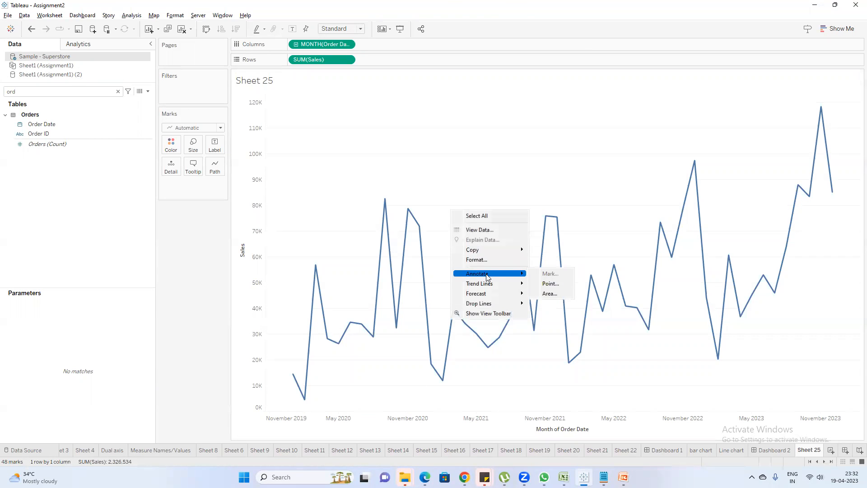
mouse_move(493, 284)
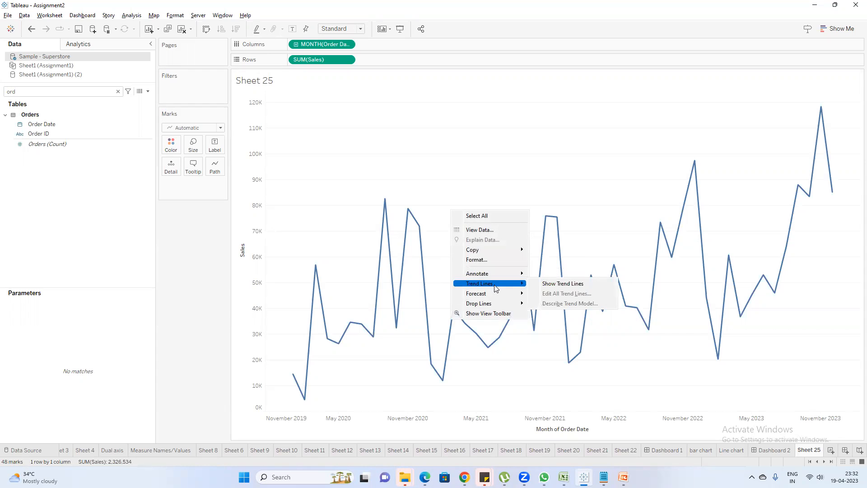
click(568, 285)
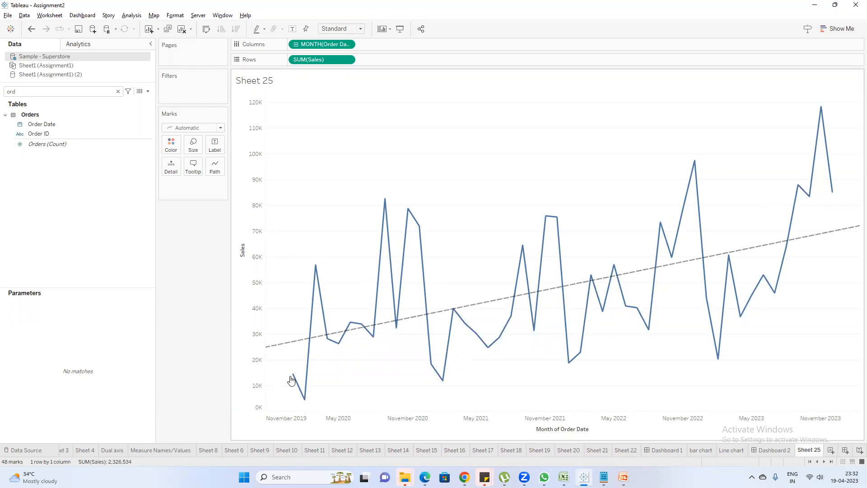
mouse_move(836, 195)
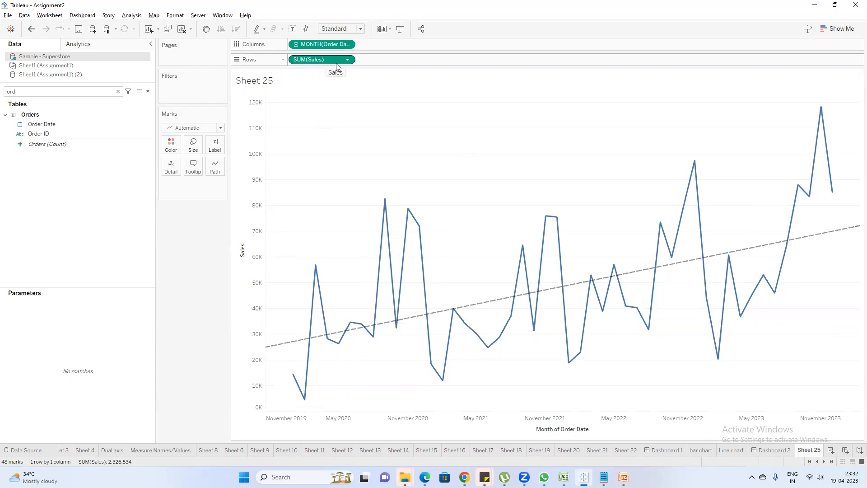
Switch to the Notepad notes, add "Profit" below Sales, and begin another profit entry beneath it.
click(603, 477)
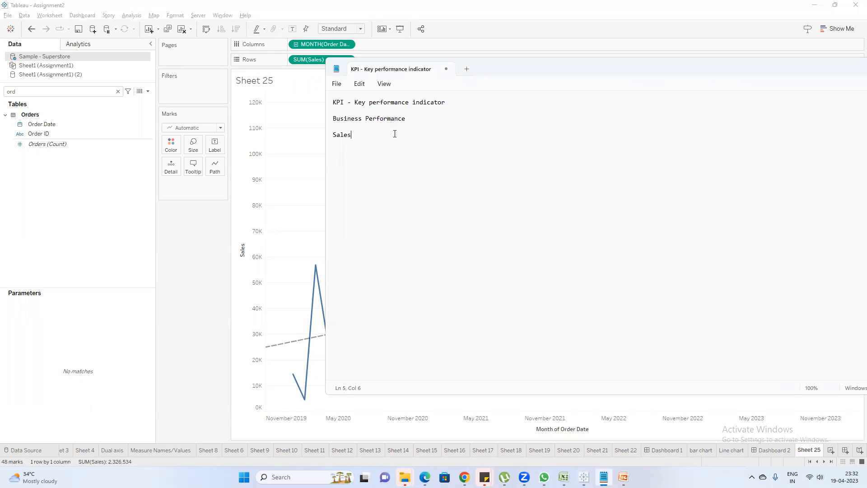
text(Profi)
text(rofti)
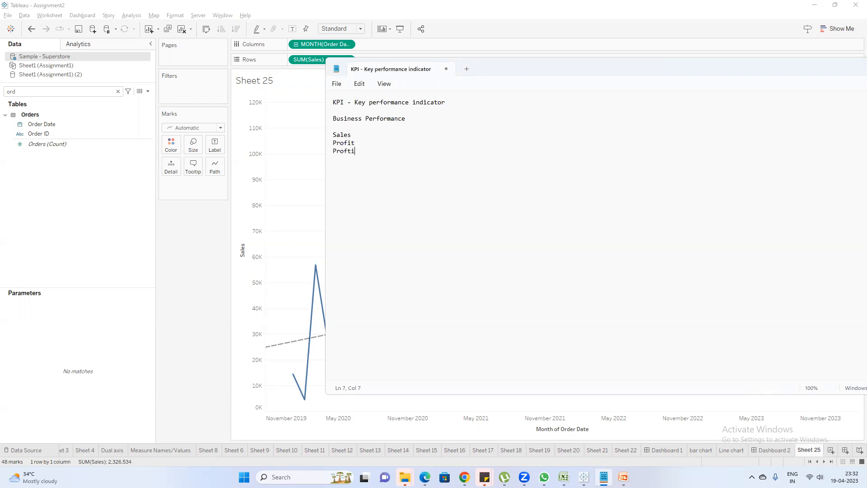
Check the Tableau data fields for "prof", clear the search, and start a calculated field named Profit Margin.
click(118, 91)
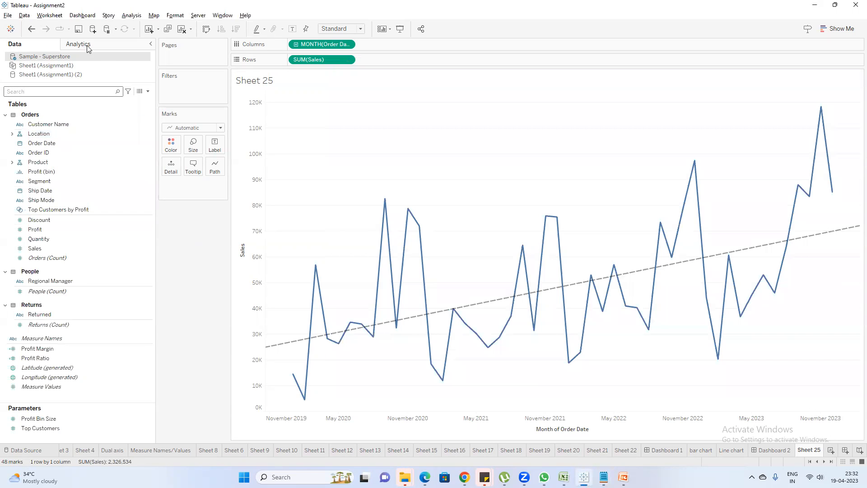
text(prof)
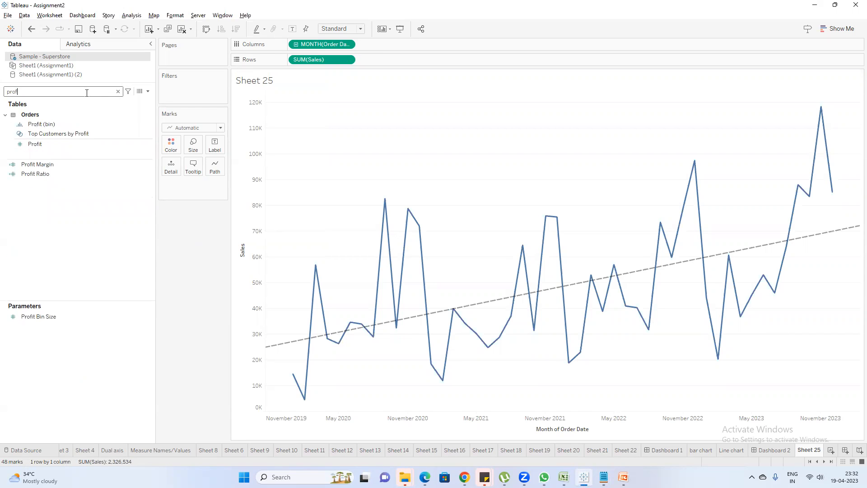
click(118, 91)
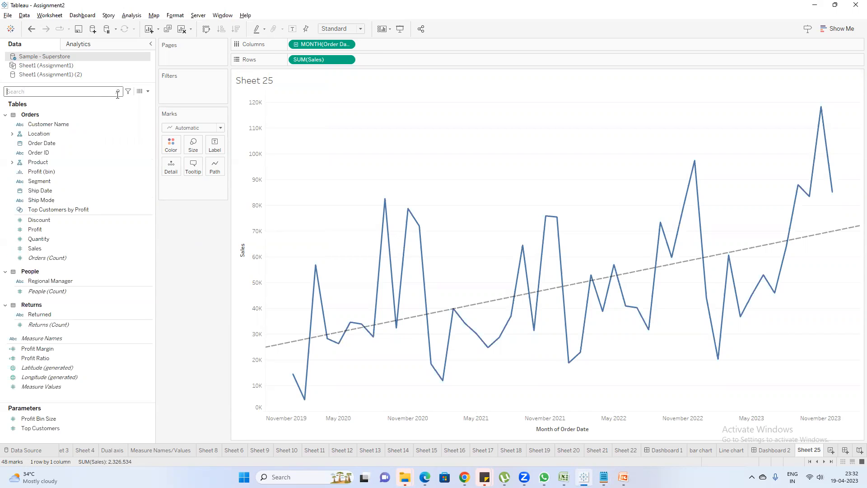
click(148, 92)
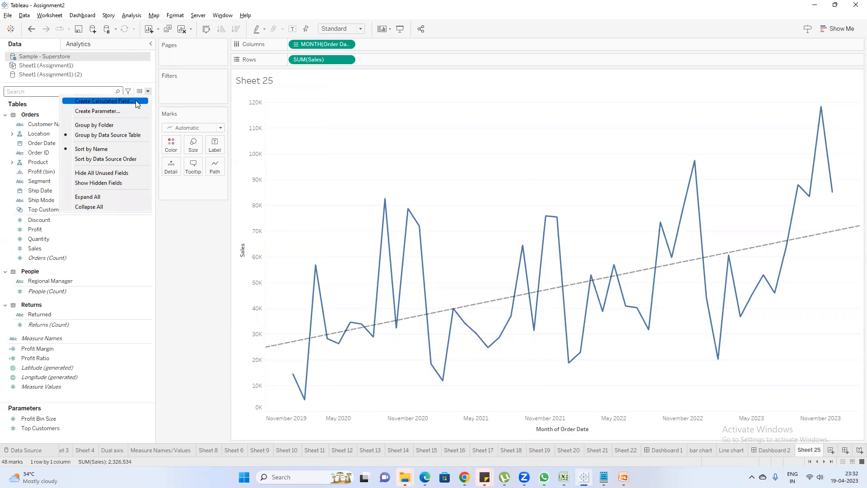
click(137, 102)
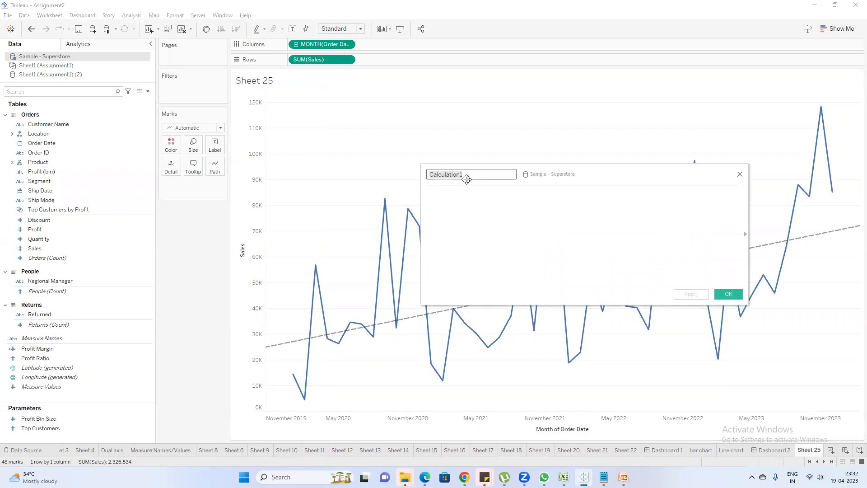
text(Profit Margin)
key(Tab)
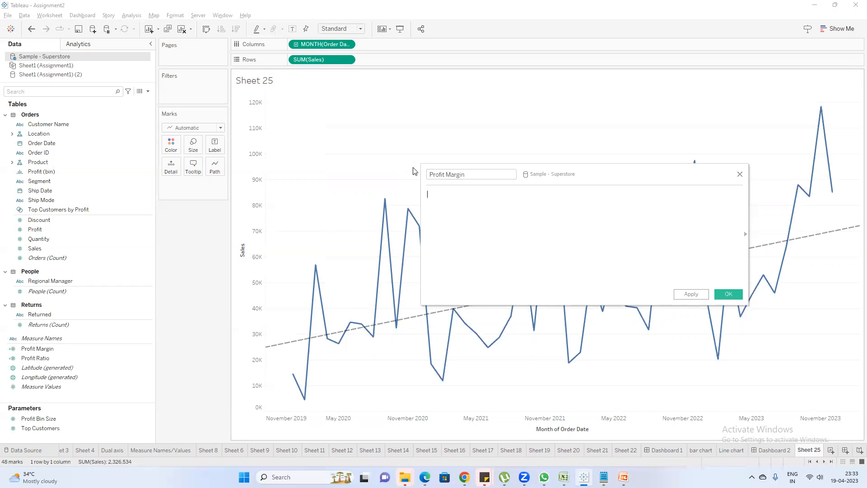
Enter the formula SUM([Sales])/SUM([Profit]) for the Profit Margin calculated field.
text(Sum)
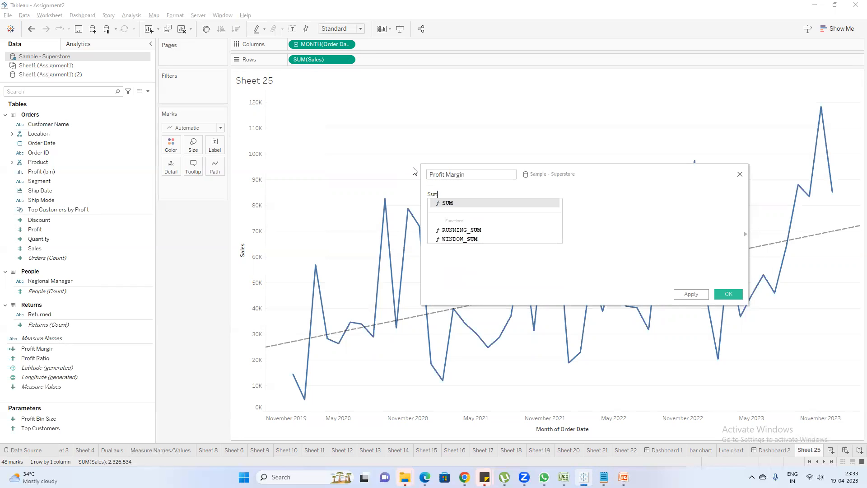
key(Return)
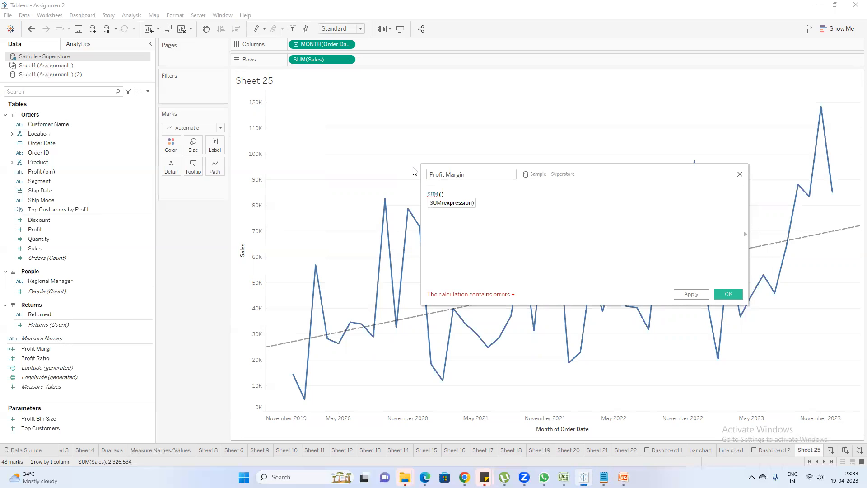
text(sal)
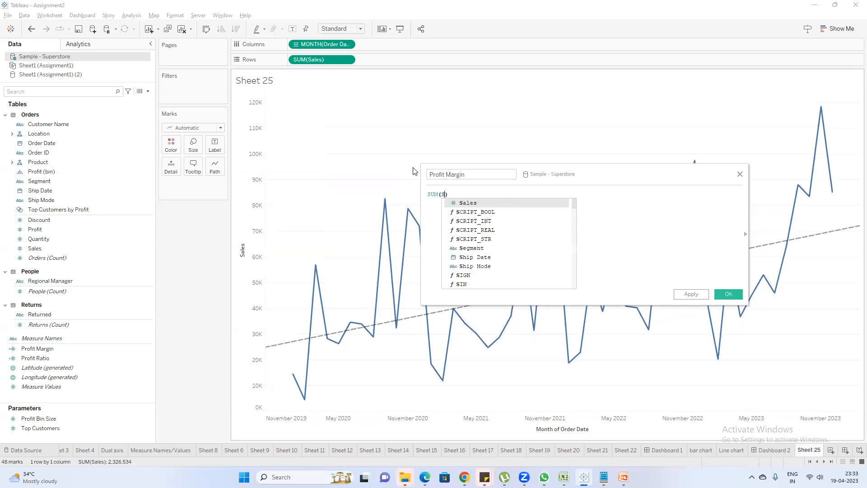
key(Return)
text(/)
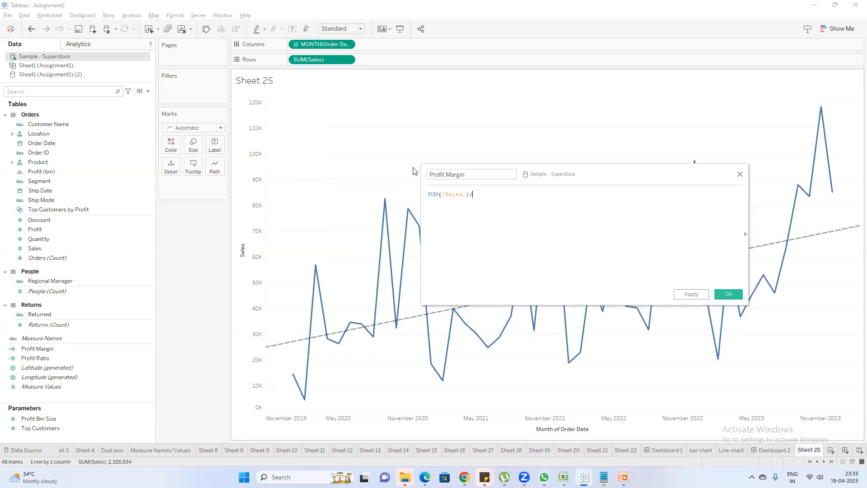
text(sum)
key(Return)
text(Proft)
key(BackSpace)
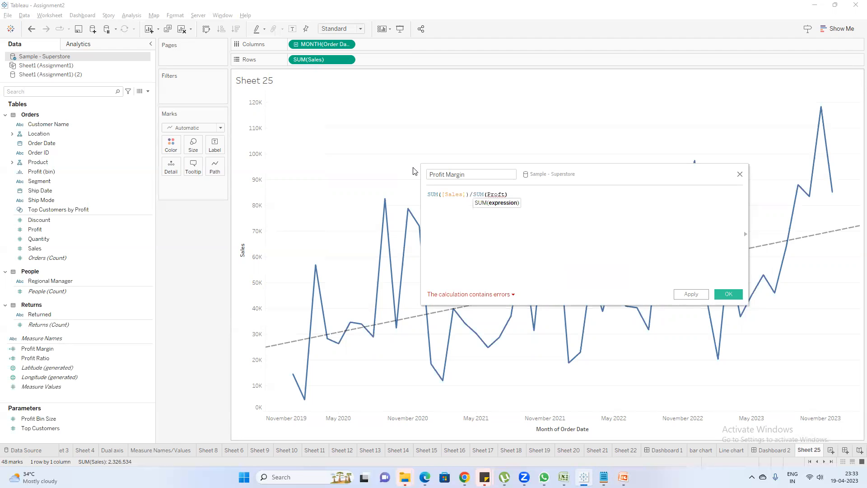
text(it)
key(Return)
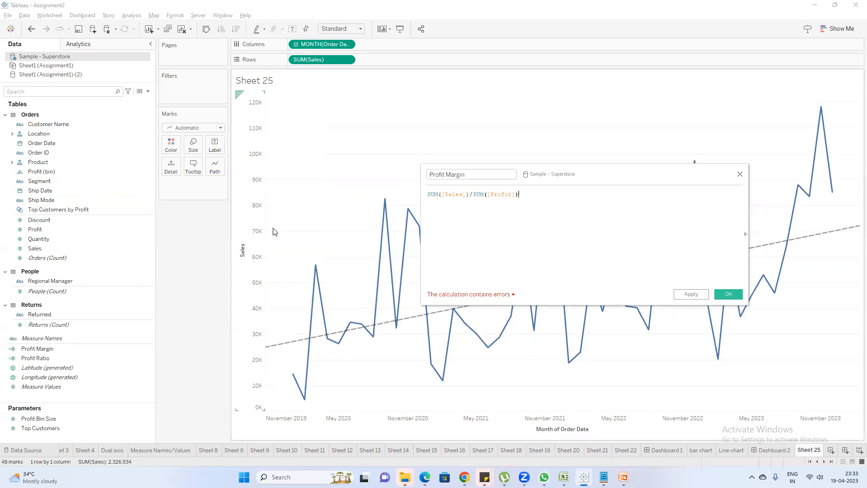
Check the calculation's error details and rename the calculated field to Profit Margin2.
click(482, 295)
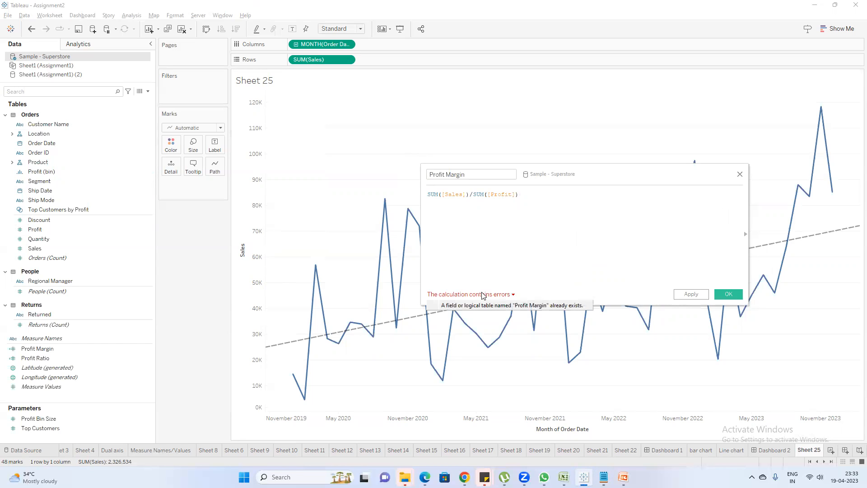
click(474, 174)
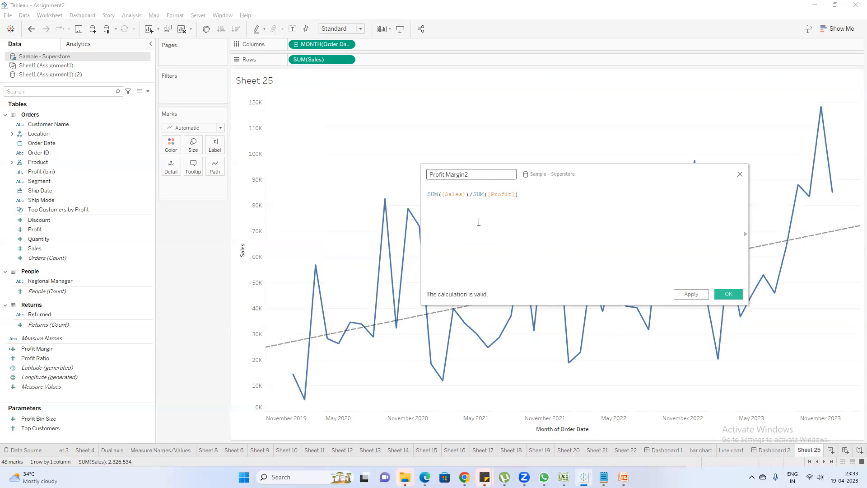
Save the Profit Margin2 calculation and chart it by Region on a new worksheet.
click(727, 293)
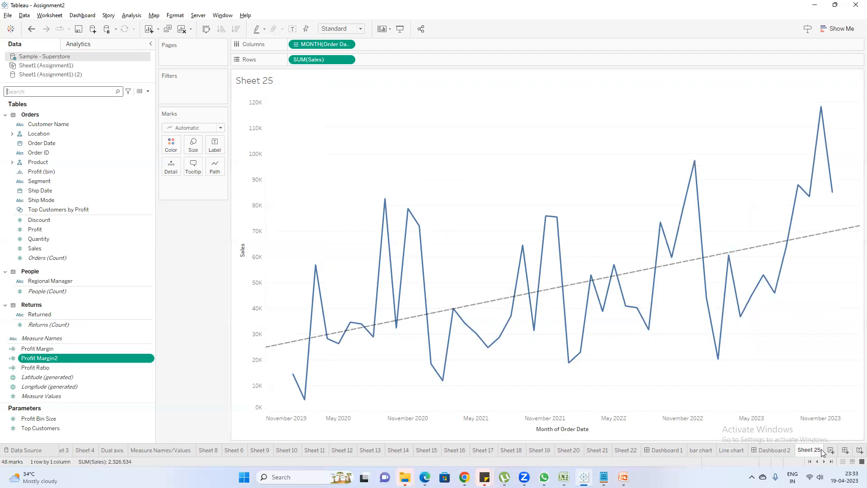
click(830, 450)
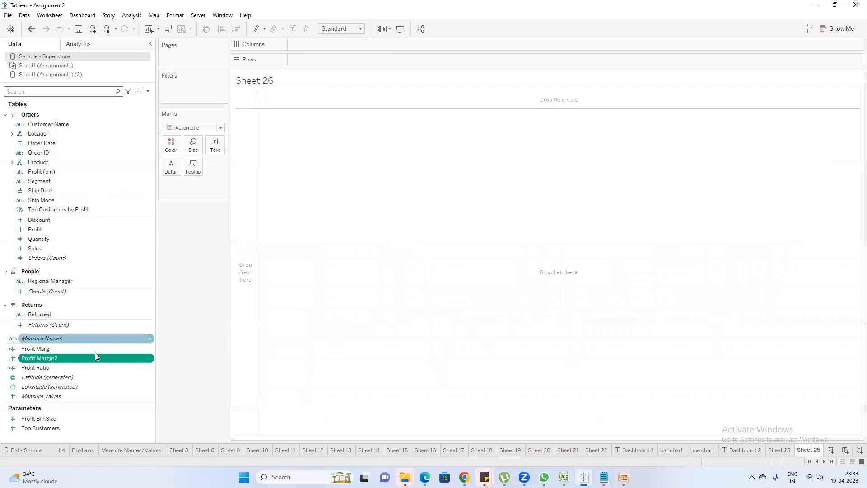
double_click(75, 357)
click(37, 91)
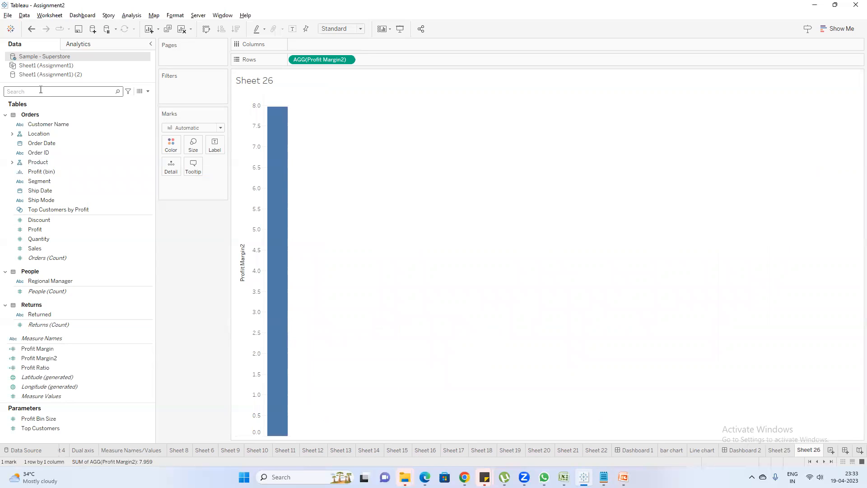
text(reg)
click(48, 142)
double_click(48, 142)
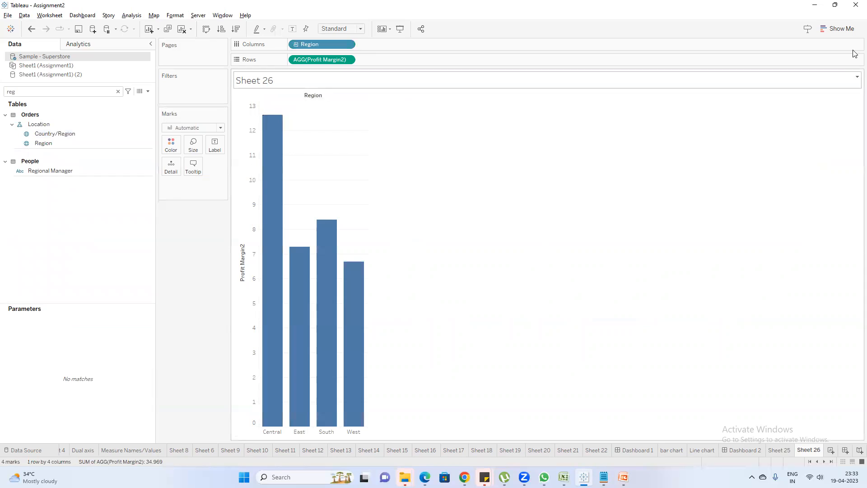
Convert the regional profit margin bar chart into a text table and widen the Marks card.
click(838, 28)
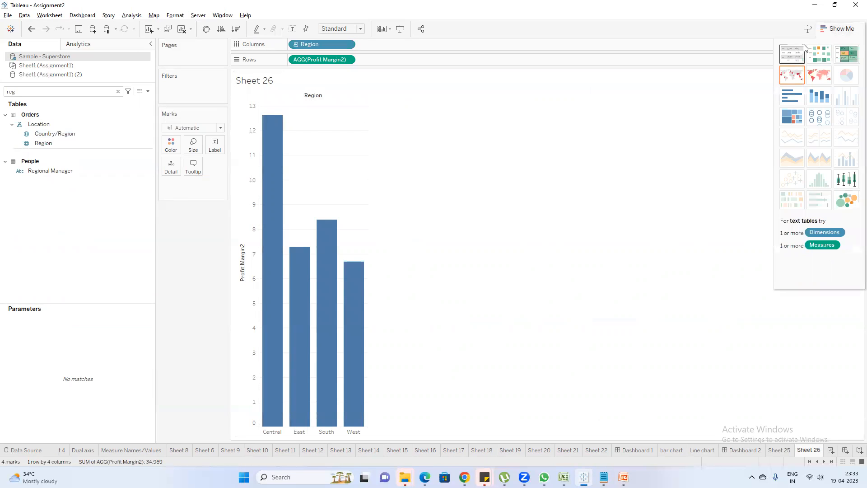
click(793, 54)
drag(229, 182, 246, 192)
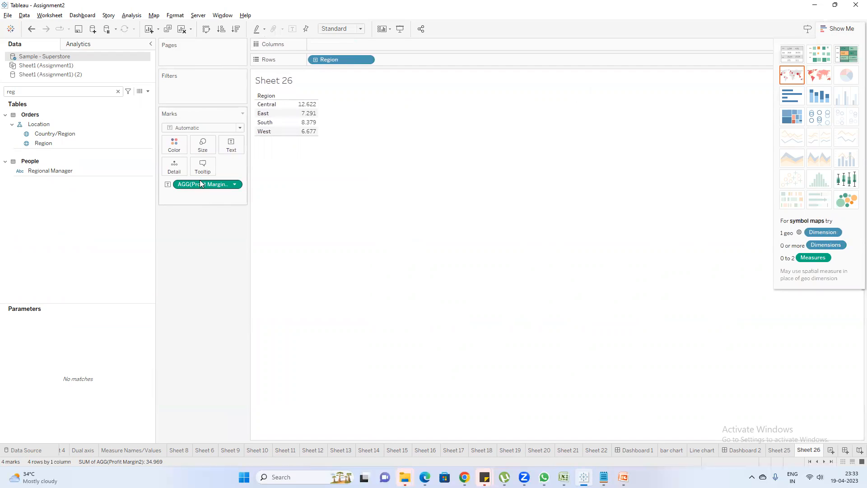
click(838, 29)
Check the Change over time slide in PowerPoint, switch to Notepad, and replace all the notes with "date & measure".
mouse_move(604, 476)
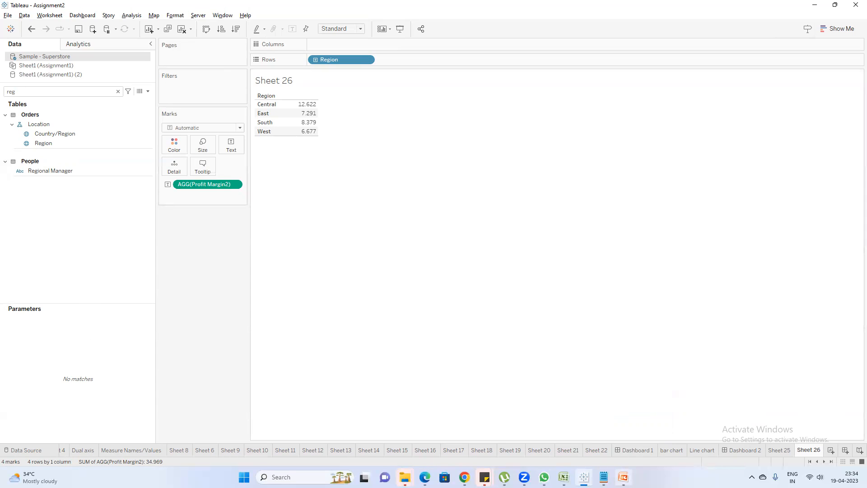
click(623, 477)
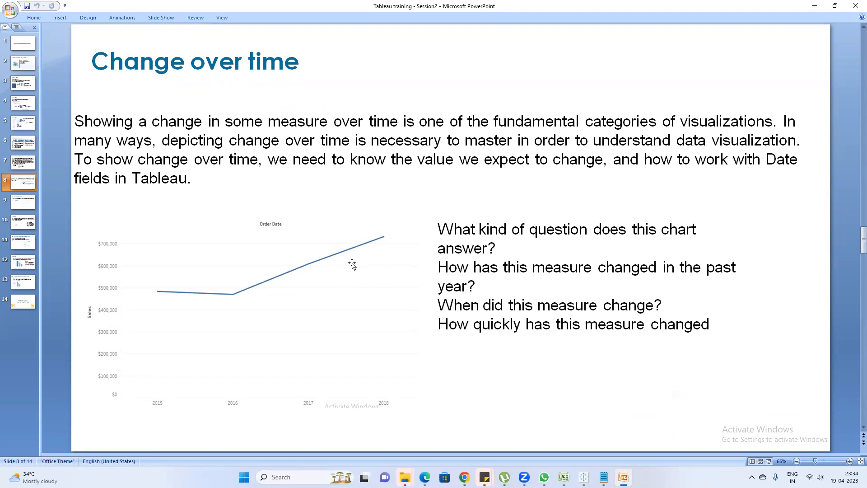
click(603, 477)
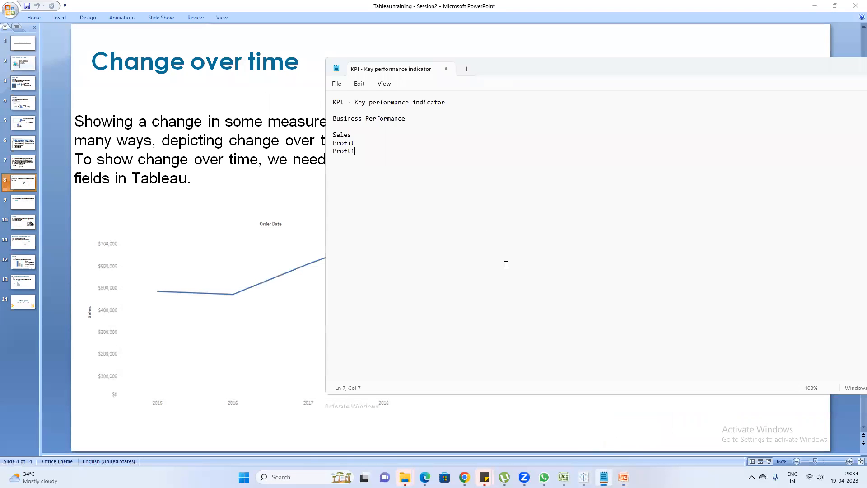
key(ctrl+a)
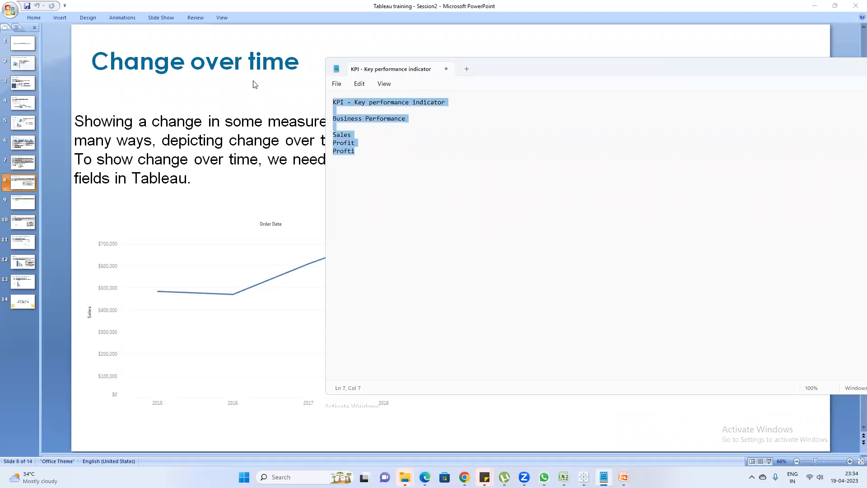
text(date)
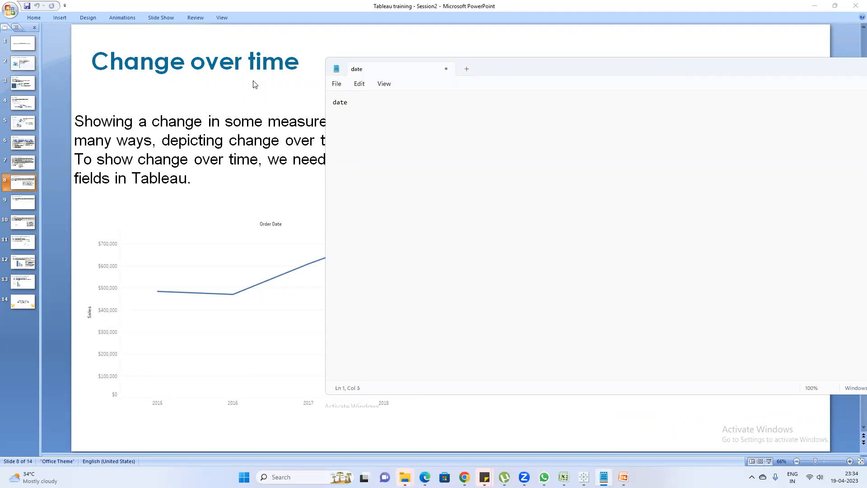
text( & measure)
Return to Tableau, add a blank worksheet, and reopen the monthly sales trend on Sheet 25.
click(815, 6)
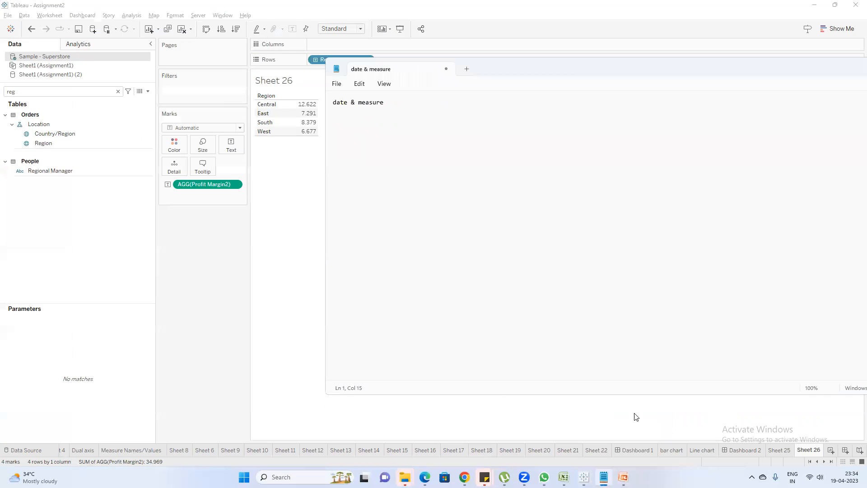
click(233, 231)
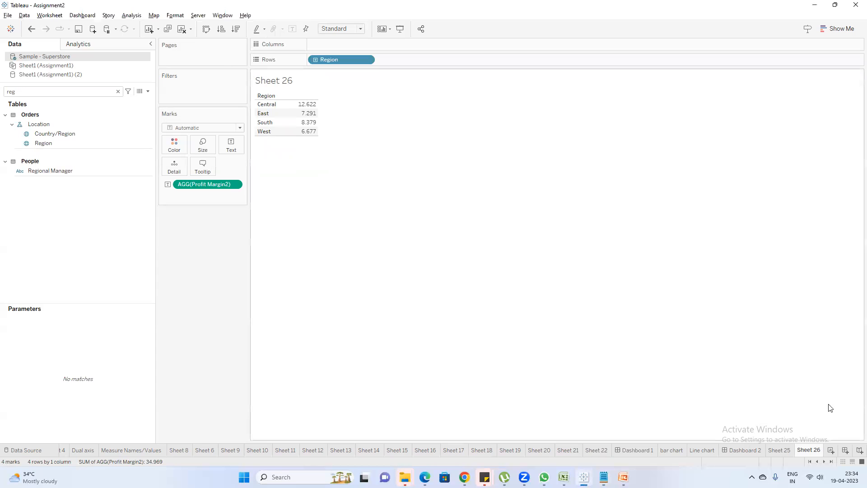
click(831, 450)
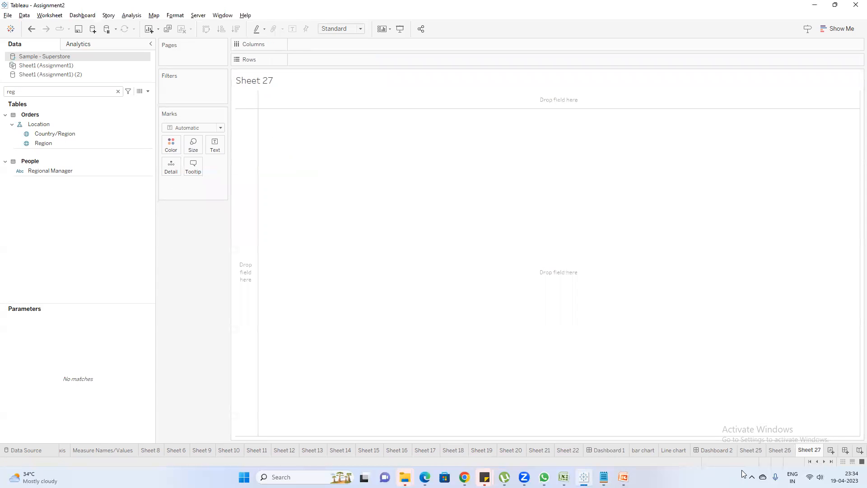
click(750, 451)
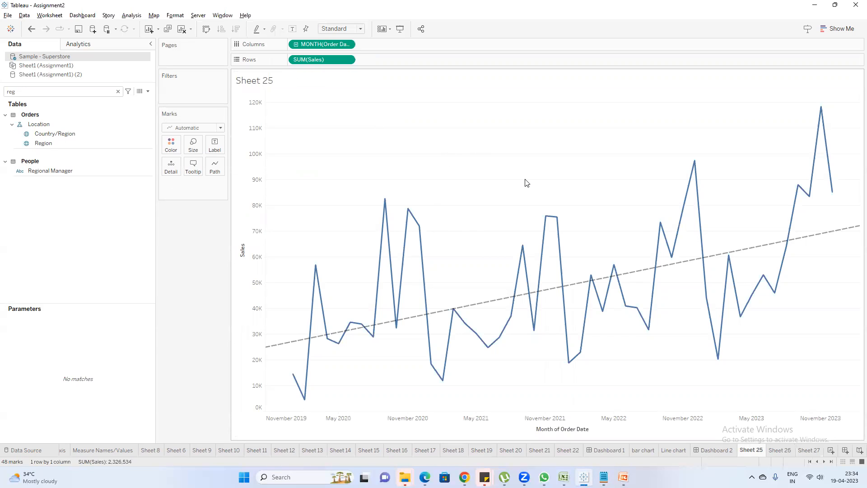
Replace the data field search with "or" to locate the Order Date field.
click(70, 91)
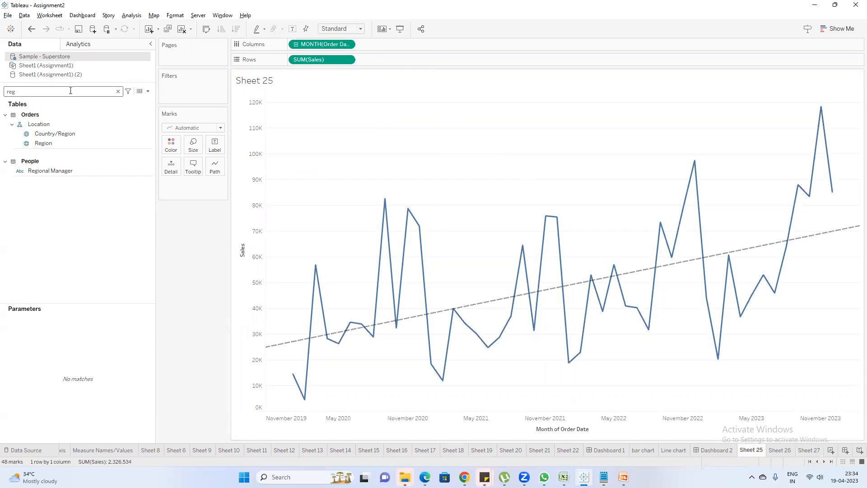
key(BackSpace)
key(BackSpace)
key(BackSpace)
text(or)
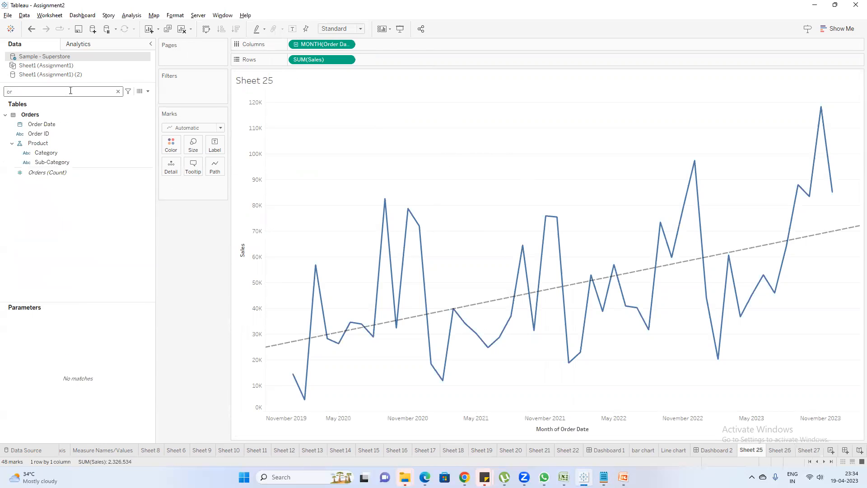
click(54, 125)
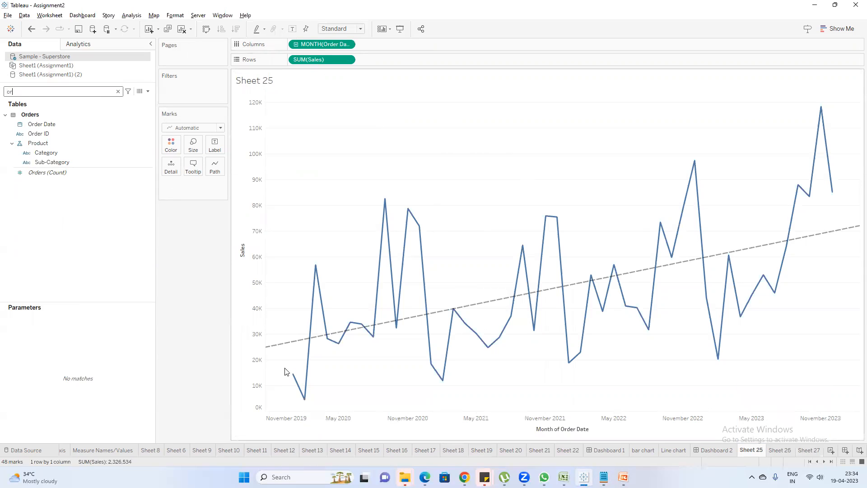
Examine the trend line options of the monthly sales chart without changing them.
mouse_move(490, 298)
right_click(470, 274)
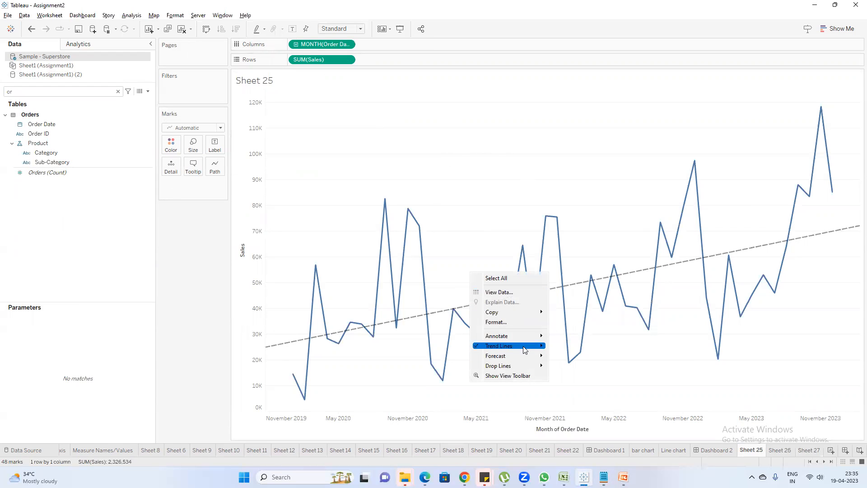
mouse_move(523, 347)
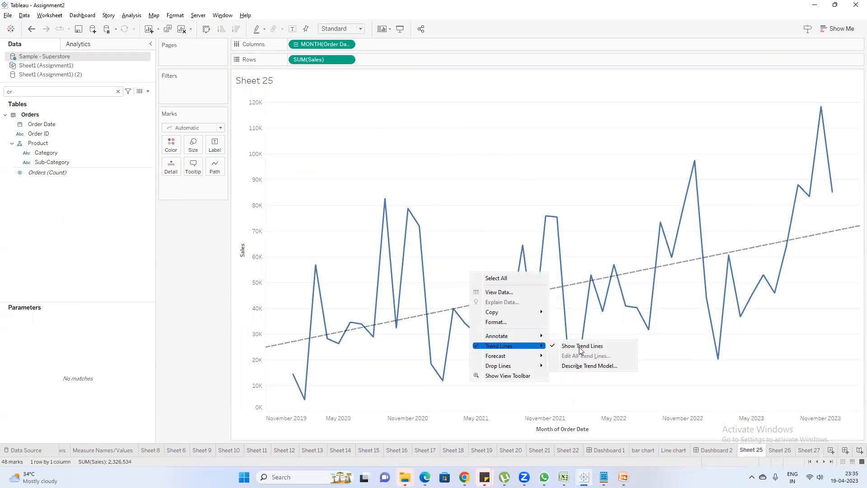
click(453, 240)
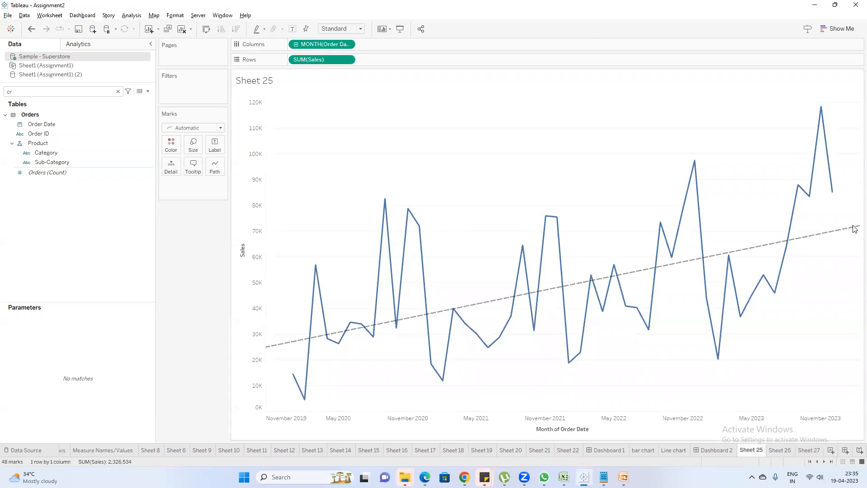
Switch to PowerPoint for the How to create this chart slide and check the Google Meet call for raised hands.
click(817, 6)
click(623, 476)
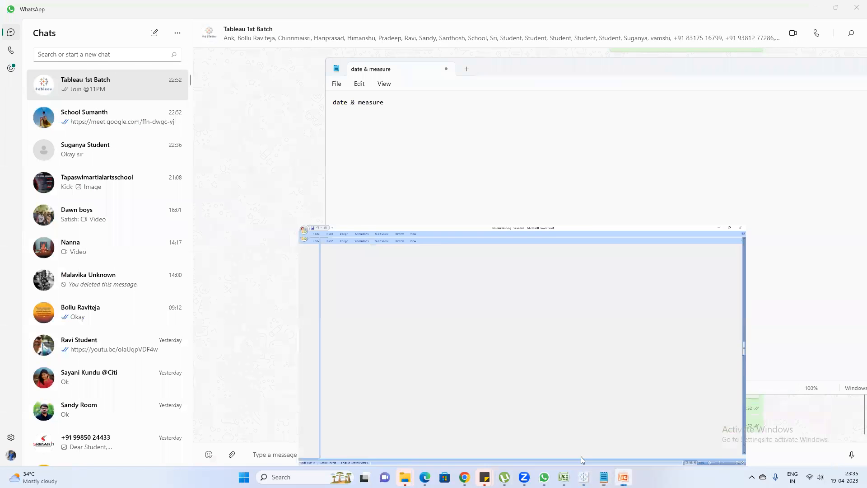
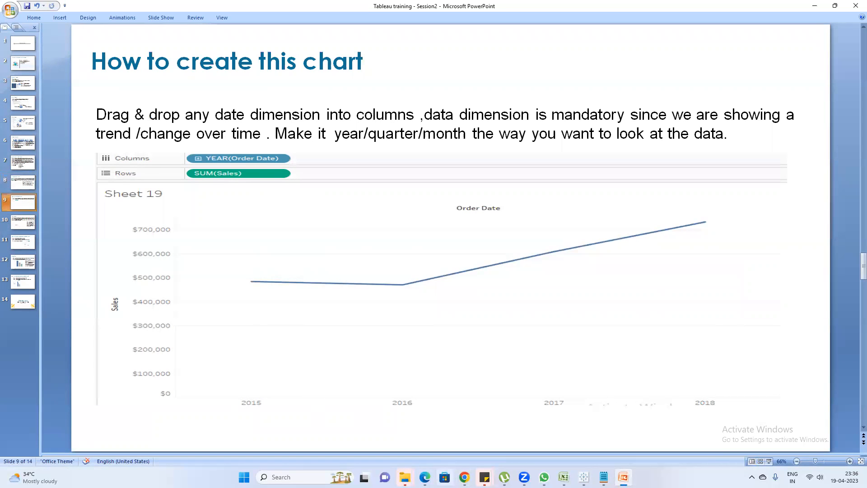
mouse_move(464, 477)
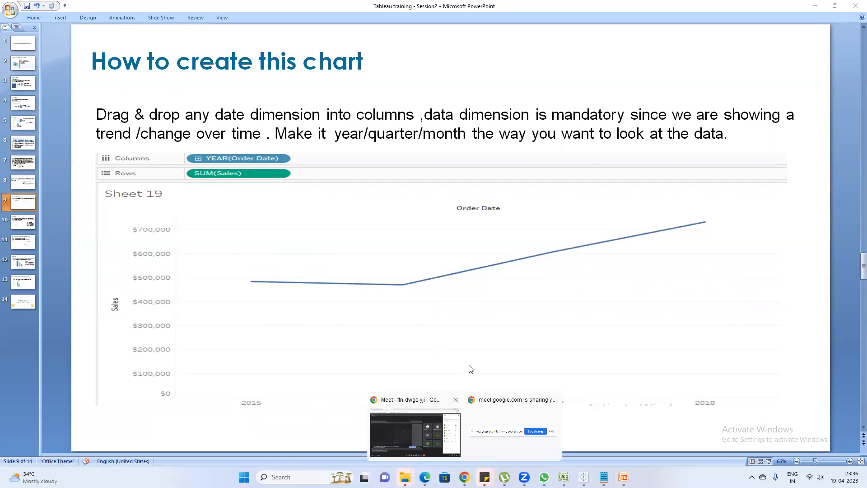
click(430, 436)
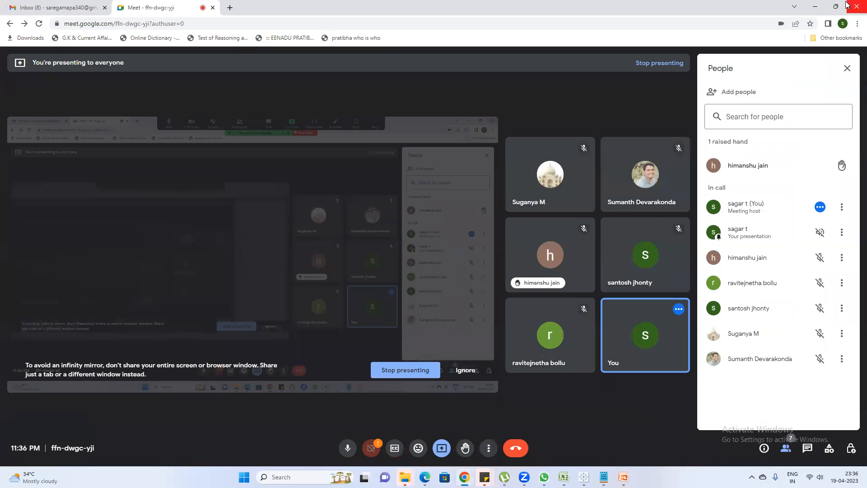
click(820, 7)
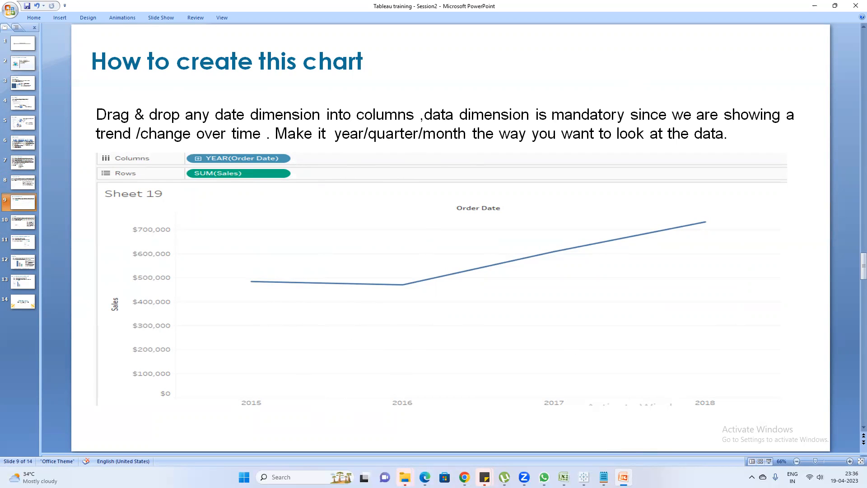
Switch to Tableau and examine the date level options of the Order Date field in Columns.
click(584, 476)
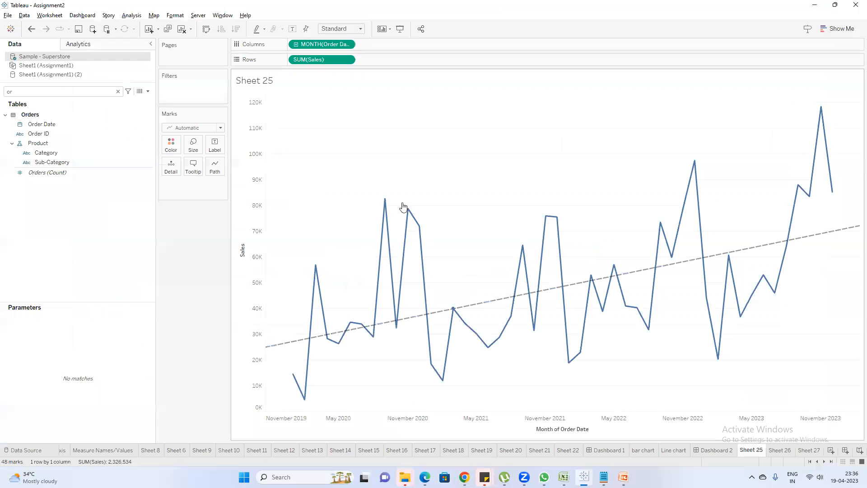
right_click(329, 46)
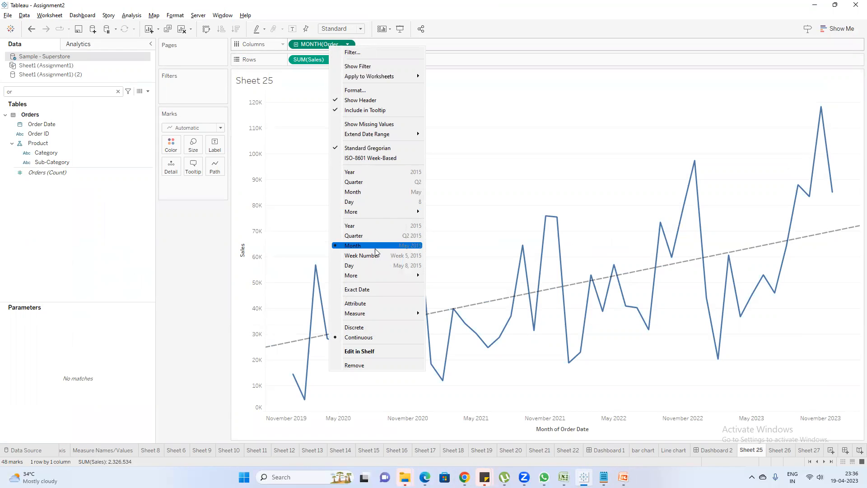
click(315, 254)
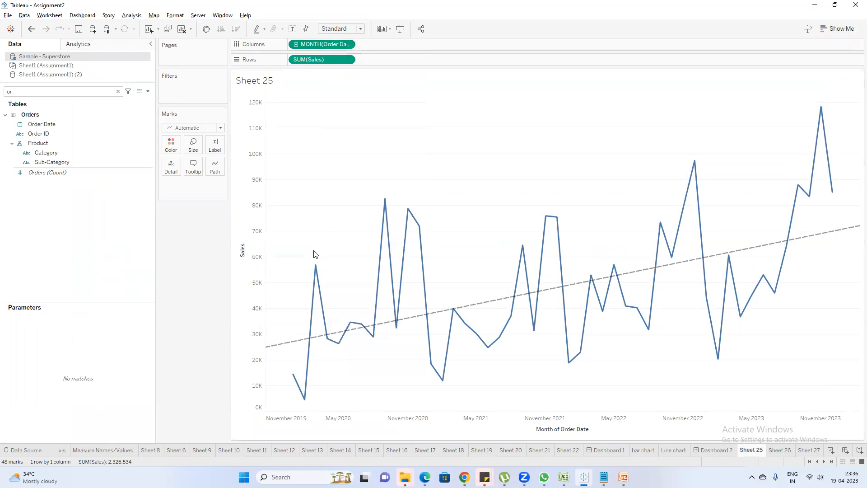
Return to the PowerPoint slides, open the Correlation slide, and select its scatter plot picture.
click(816, 6)
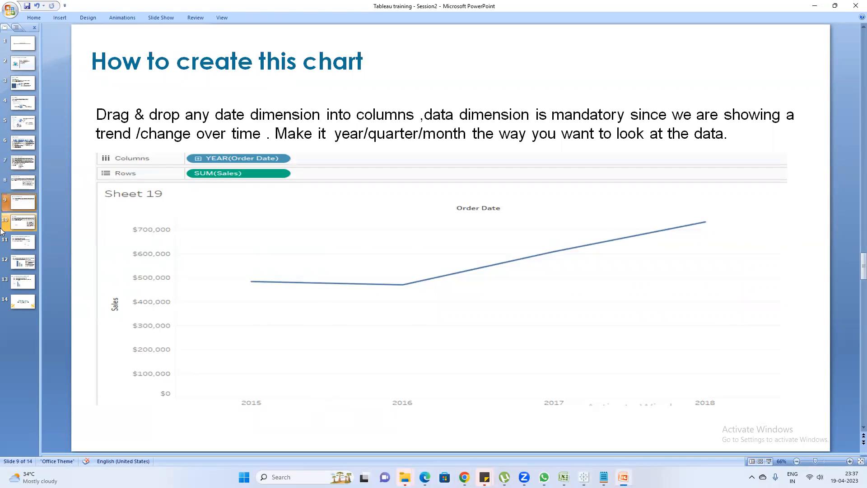
click(24, 223)
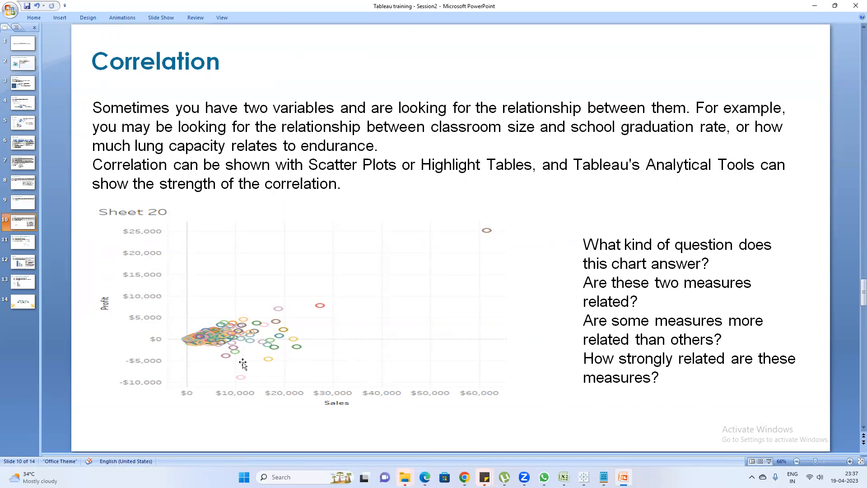
scroll(243, 364, up, 1)
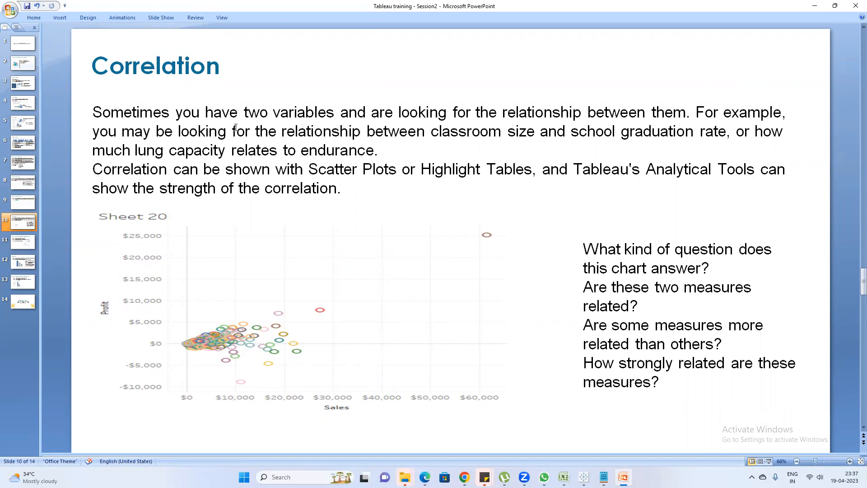
click(291, 295)
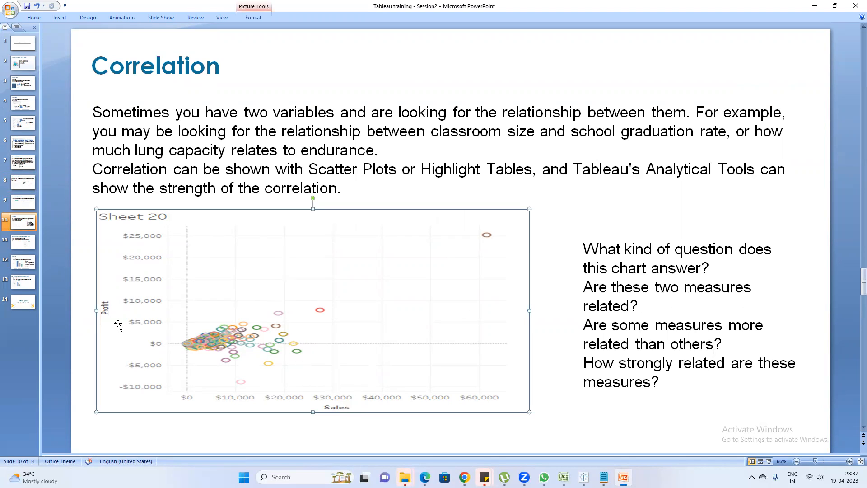
Switch to Tableau and rename Sheet 25 to Line Chart.
mouse_move(583, 476)
click(584, 477)
double_click(745, 450)
text(Li)
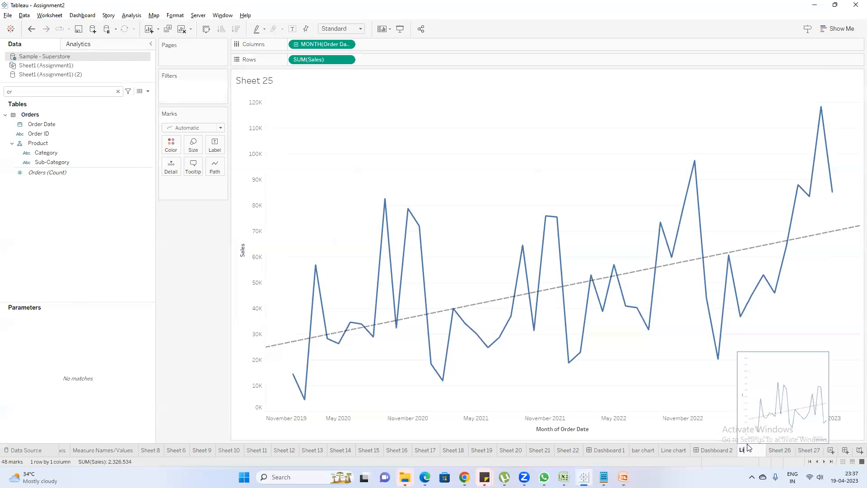
text(neChart)
key(Return)
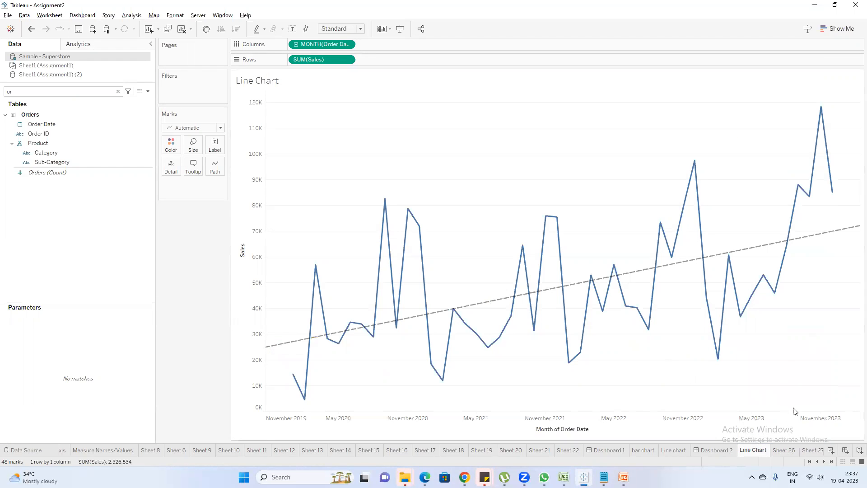
Clear Sheet 26 and plot Sales on Rows against Profit on Columns.
click(785, 453)
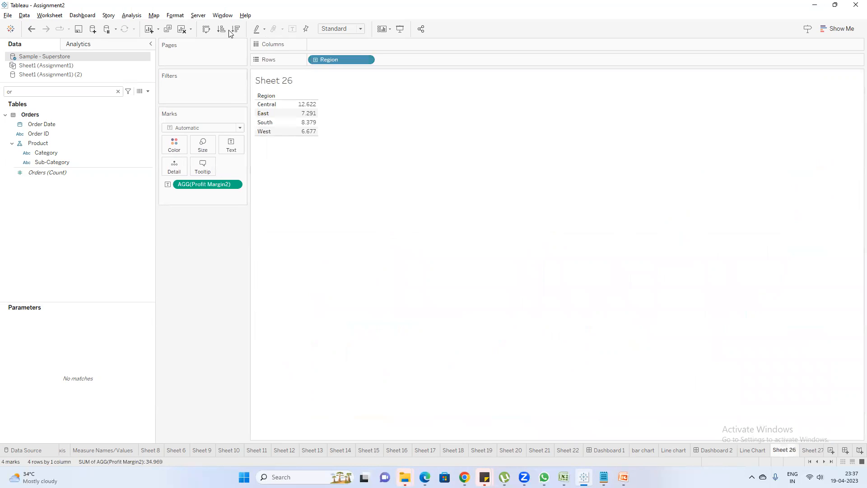
click(182, 29)
double_click(54, 91)
text(sa)
double_click(42, 130)
click(52, 92)
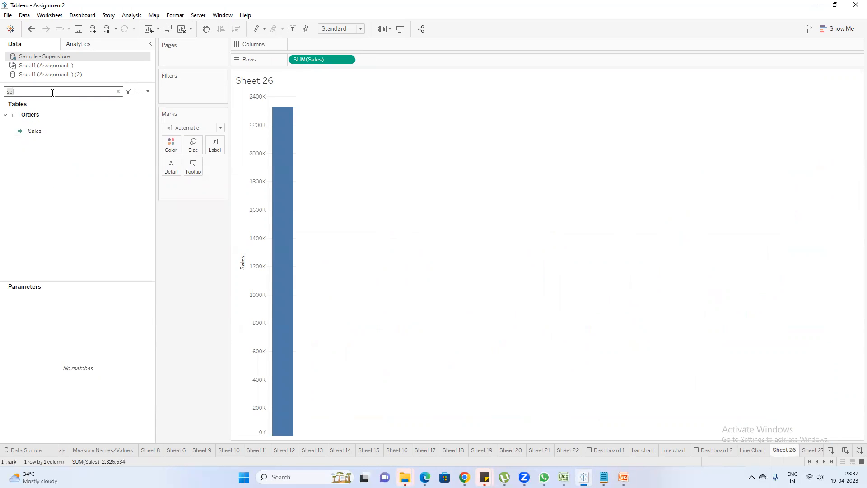
text(pro)
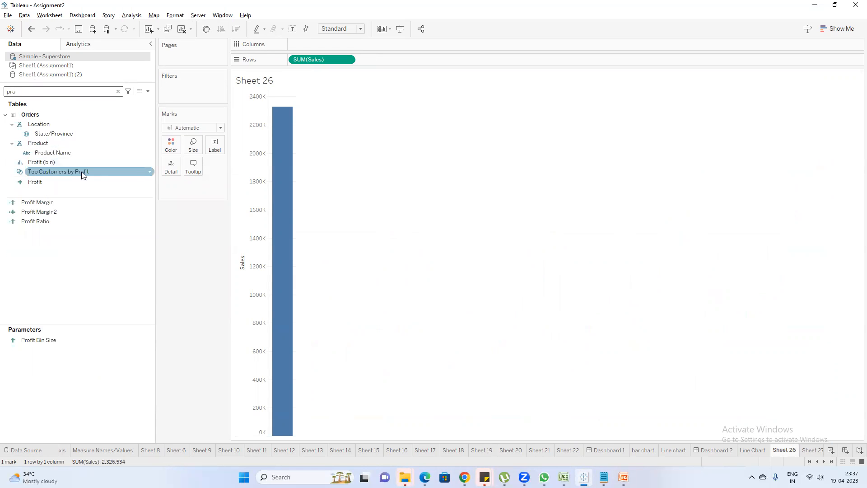
double_click(50, 182)
Color the Sales and Profit scatter plot by Sub-Category and inspect the Tables, Appliances and Phones marks.
click(79, 90)
text(re)
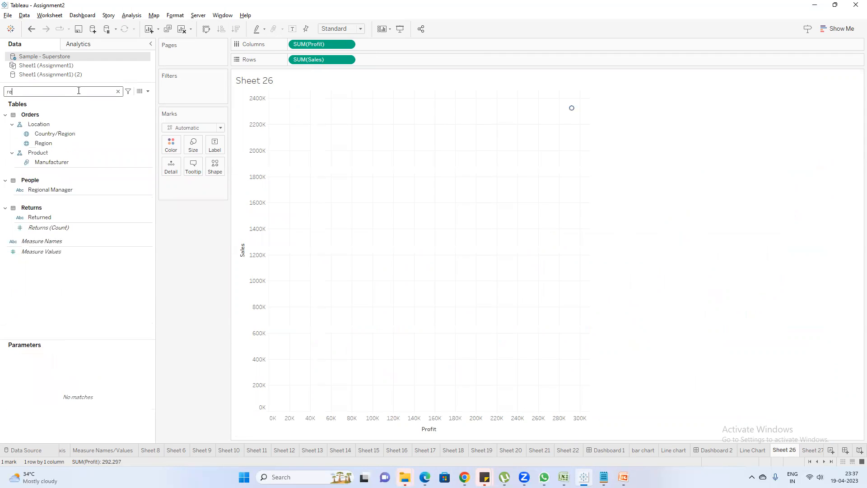
key(BackSpace)
key(BackSpace)
text(sub)
click(66, 128)
double_click(66, 135)
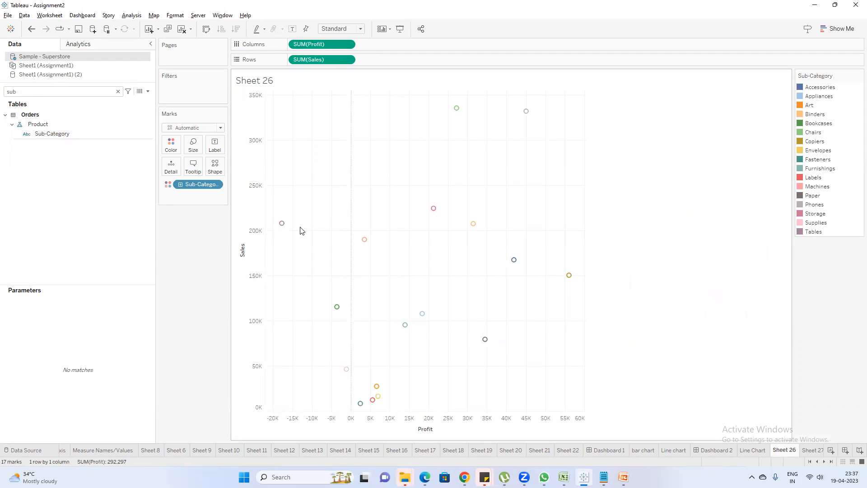
mouse_move(283, 225)
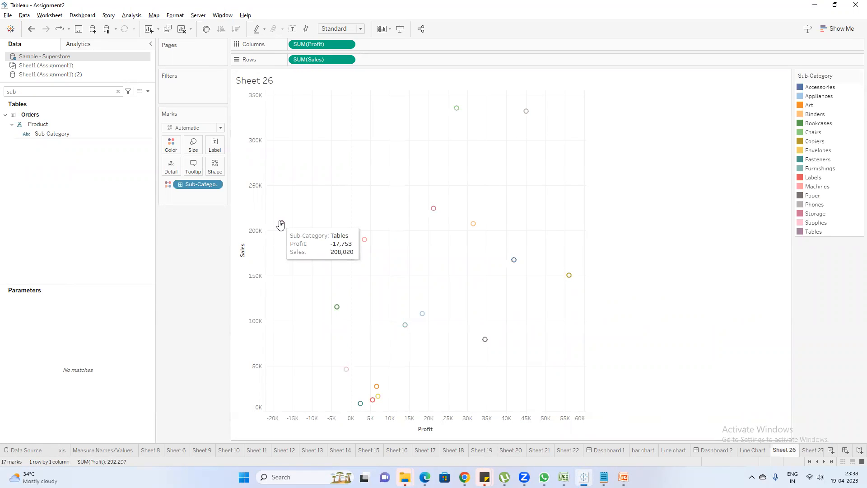
mouse_move(423, 315)
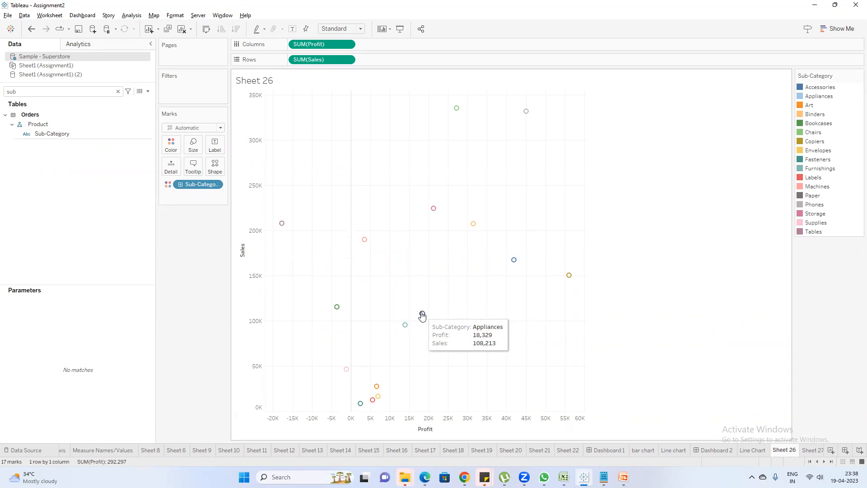
mouse_move(527, 113)
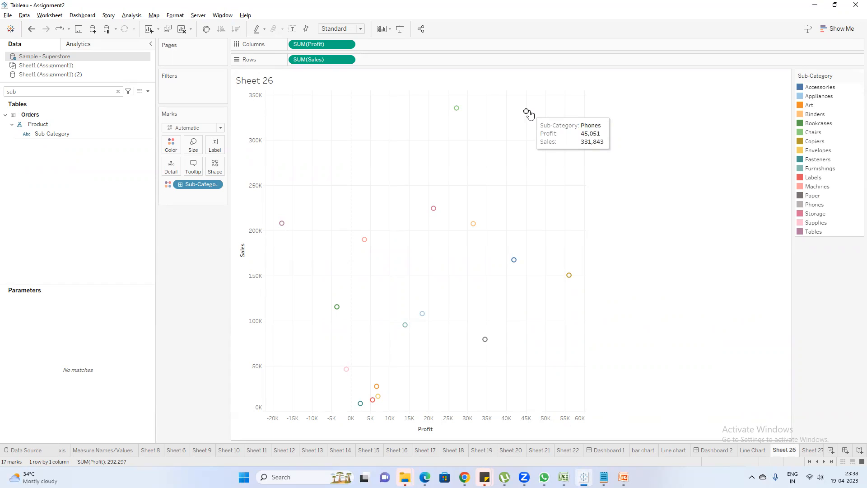
Replace Sub-Category with Region as the scatter plot's color and inspect the regional marks.
click(42, 91)
key(BackSpace)
key(BackSpace)
key(BackSpace)
text(re)
drag(44, 143, 172, 146)
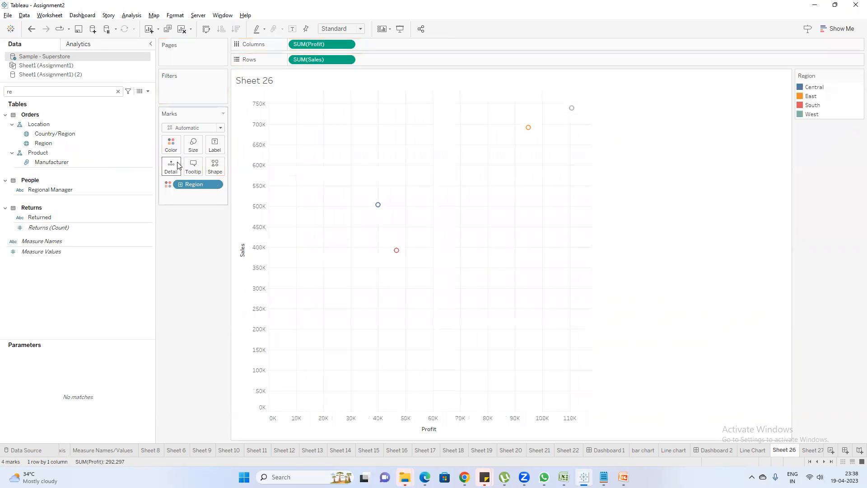
mouse_move(399, 249)
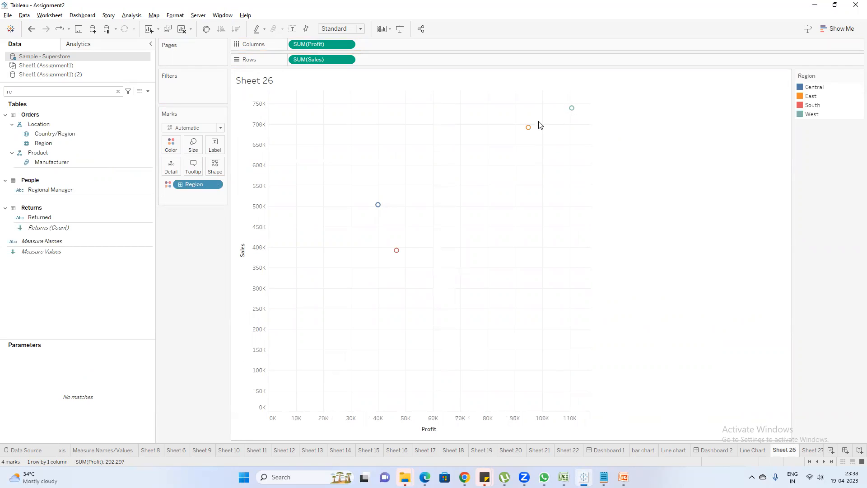
mouse_move(571, 108)
Rename Sheet 26 to Correlation.
click(92, 242)
double_click(791, 450)
text(z)
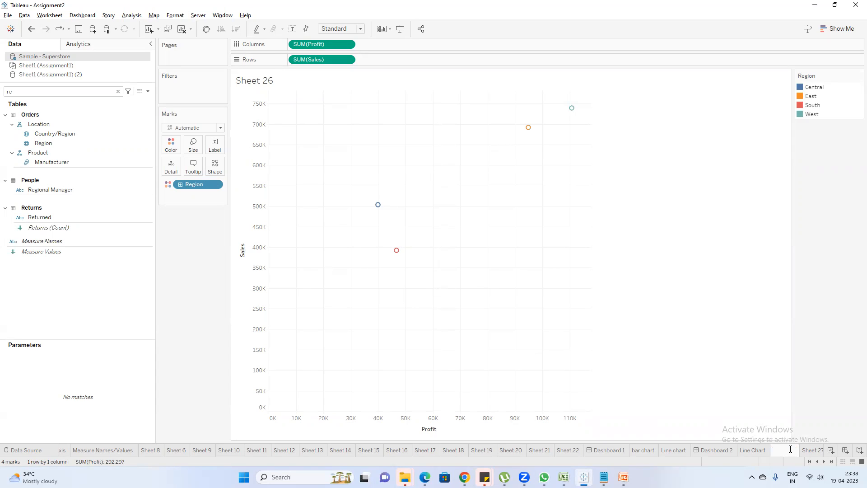
text(Correlation)
key(Return)
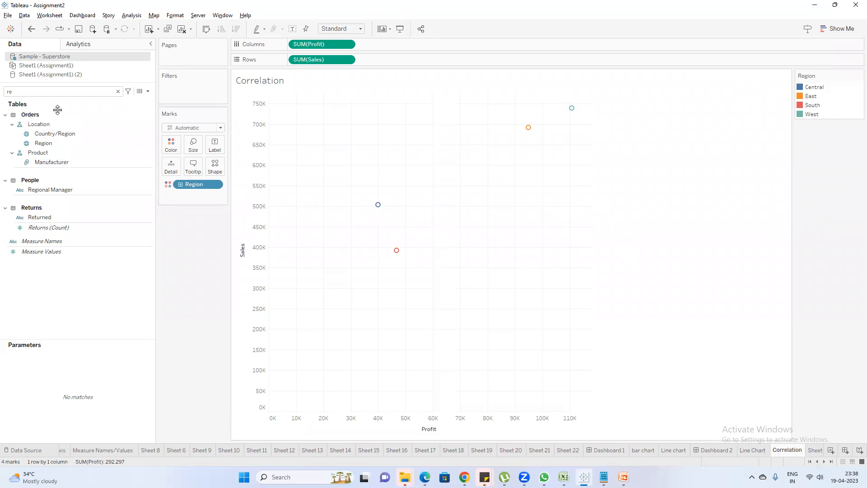
Color the Correlation scatter plot by Sub-Category instead of Region and inspect the Tables mark.
double_click(59, 95)
text(sub)
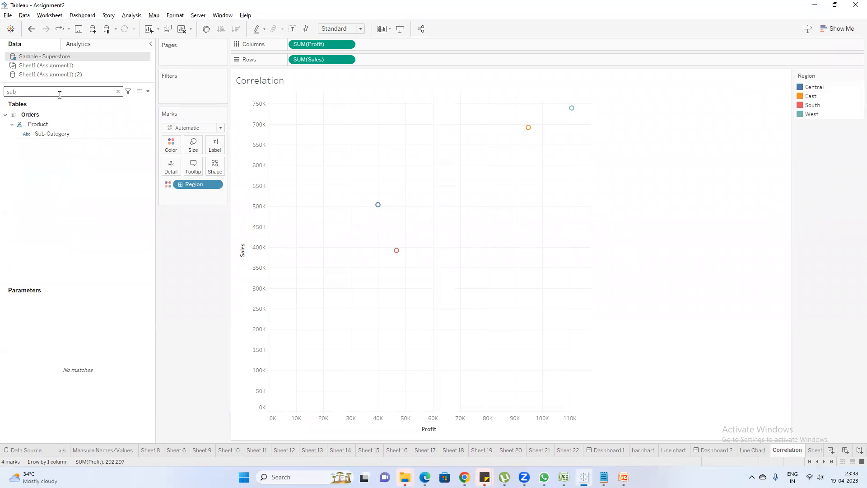
click(57, 134)
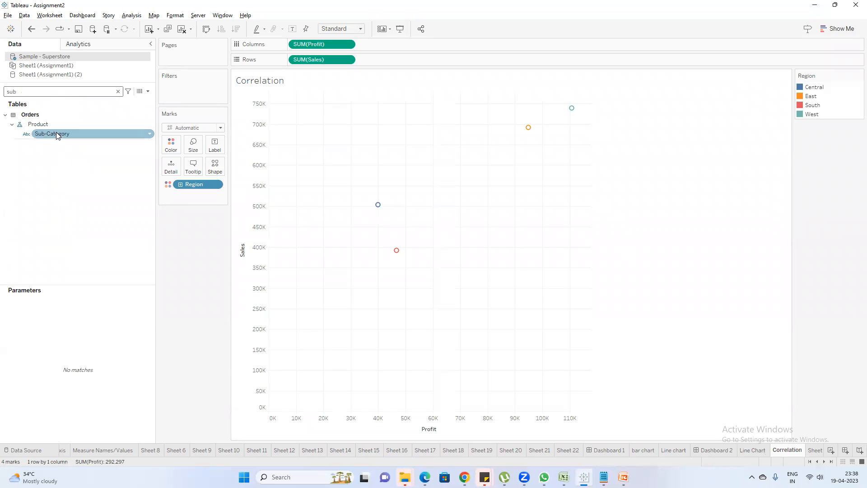
drag(56, 133, 171, 144)
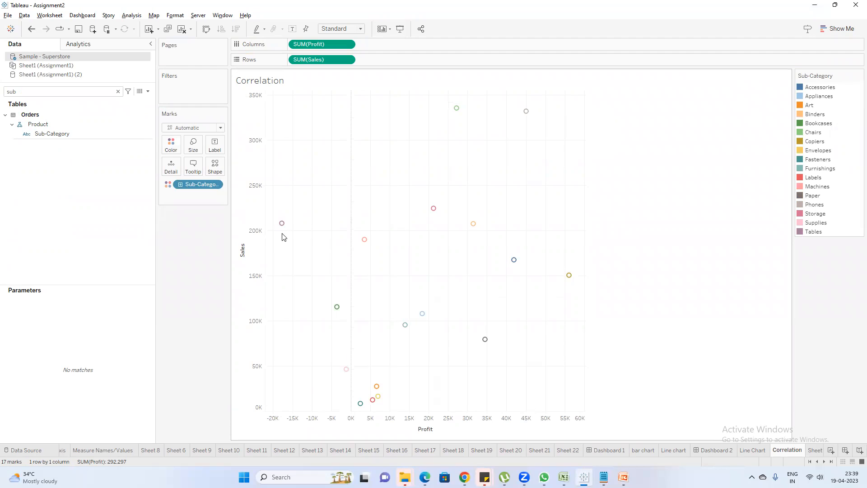
mouse_move(281, 225)
Set the Correlation scatter plot's color back to Region and inspect the South and East marks.
click(50, 134)
drag(200, 185, 35, 97)
text(re)
drag(43, 142, 168, 151)
mouse_move(398, 253)
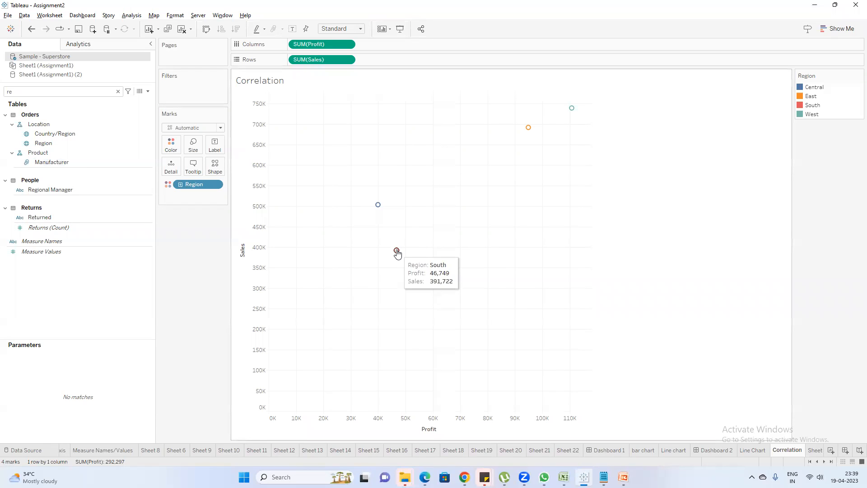
mouse_move(527, 131)
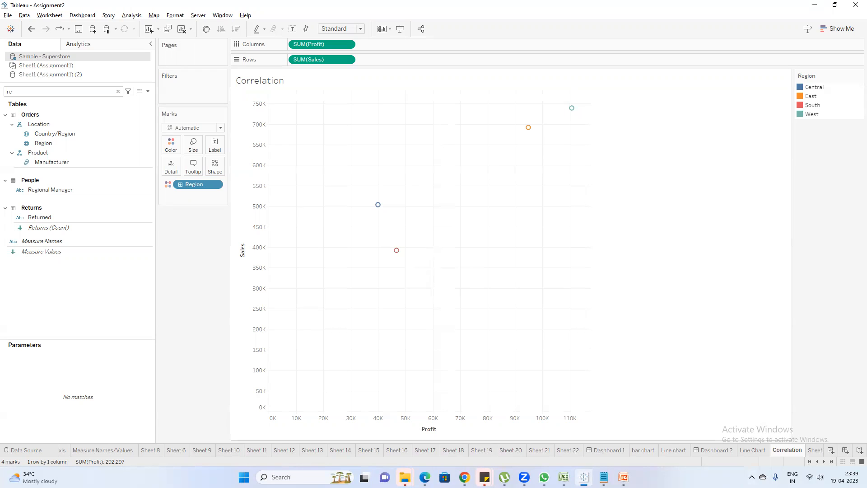
Switch to PowerPoint and highlight the first questions on the Correlation slide, ending with whether the two measures are related.
click(622, 477)
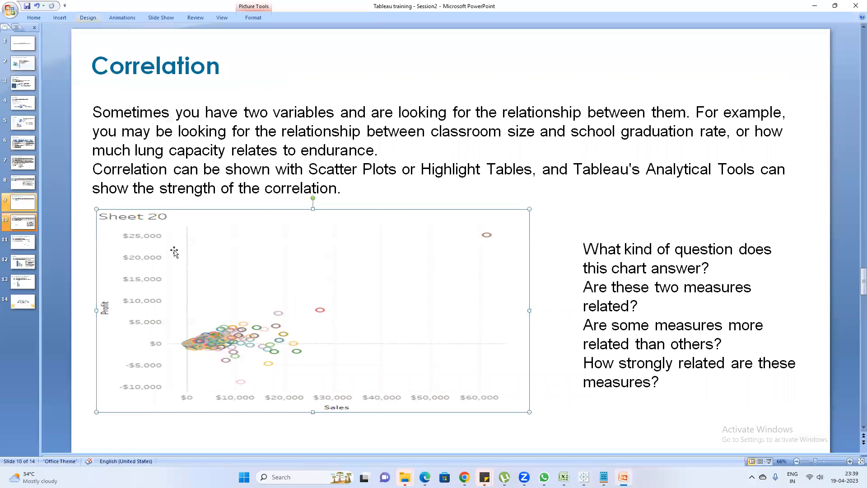
drag(720, 266, 583, 250)
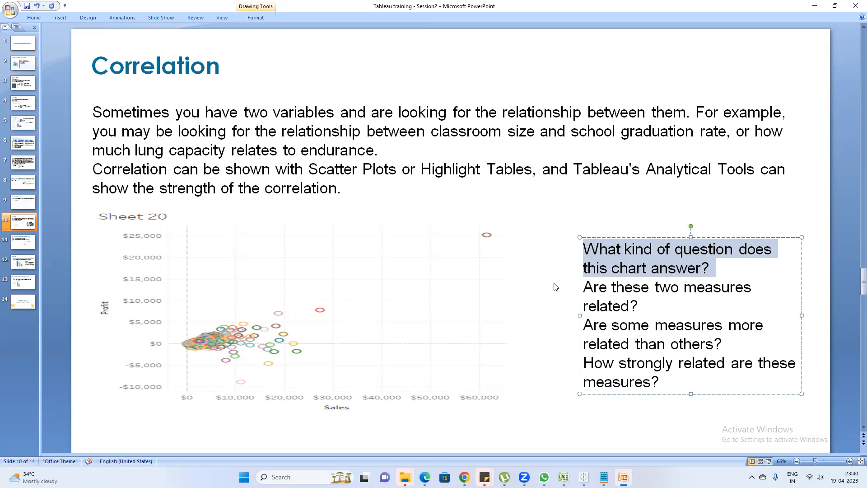
click(648, 302)
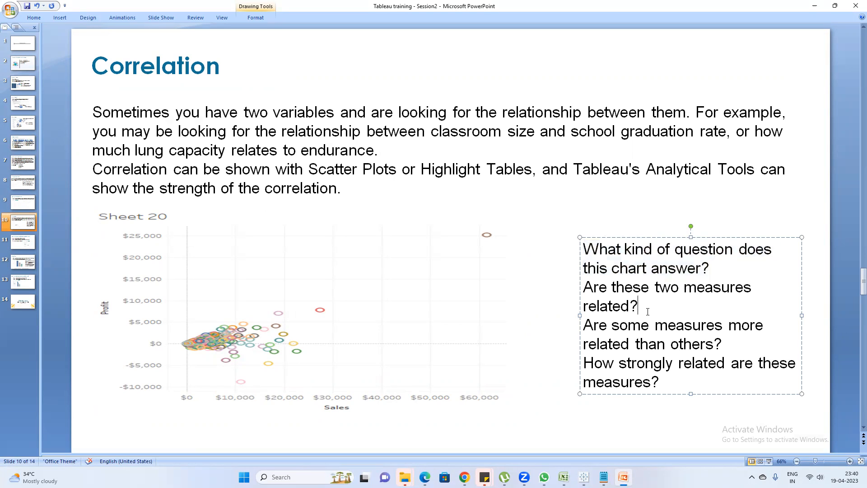
drag(647, 312, 595, 289)
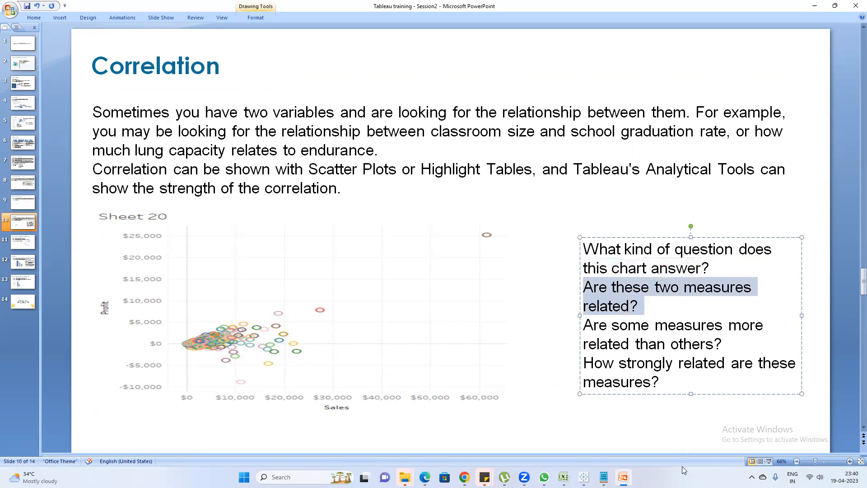
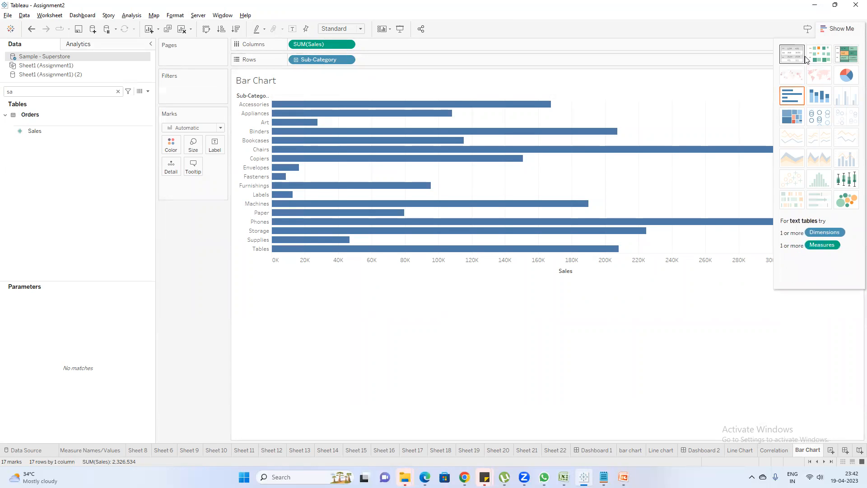
Close the chart type suggestions and swap the rows and columns of the Bar Chart sheet.
click(835, 29)
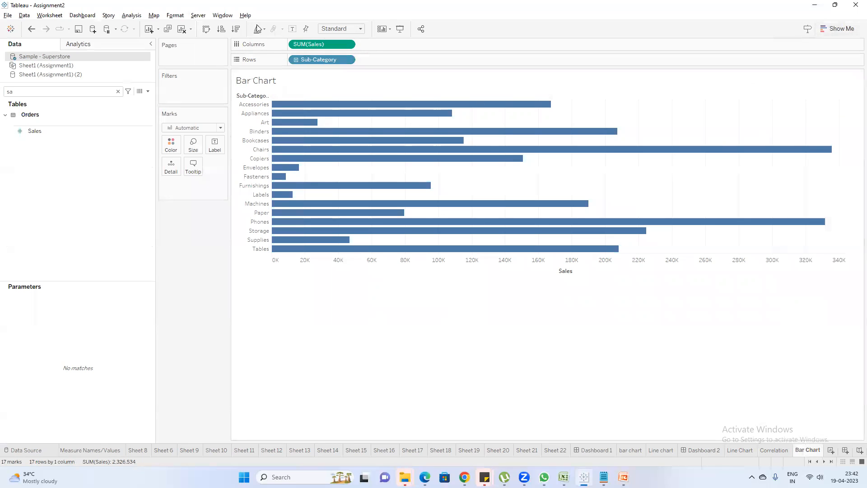
click(207, 30)
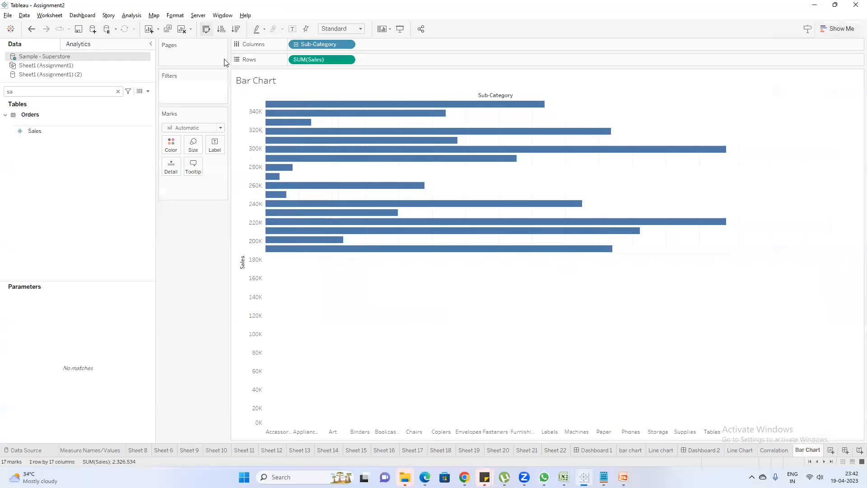
Switch to PowerPoint, review the toolbar functions on the Tableau Products slide, and minimize the presentation.
key(alt+Tab)
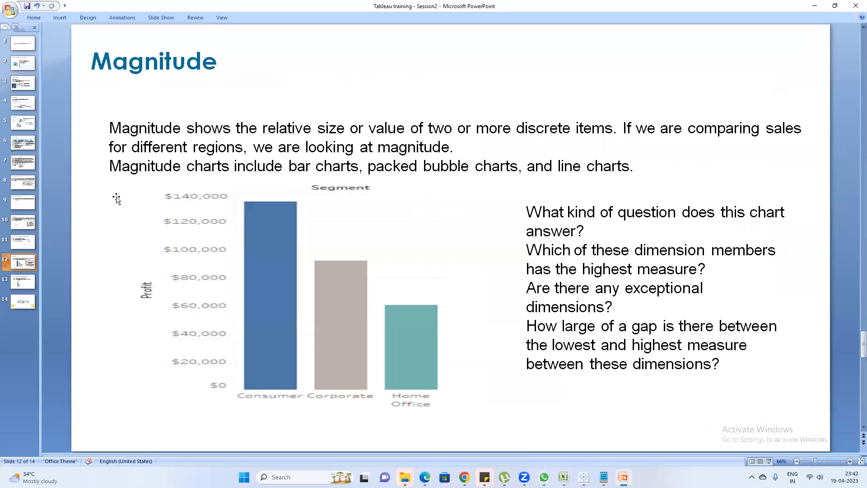
click(22, 126)
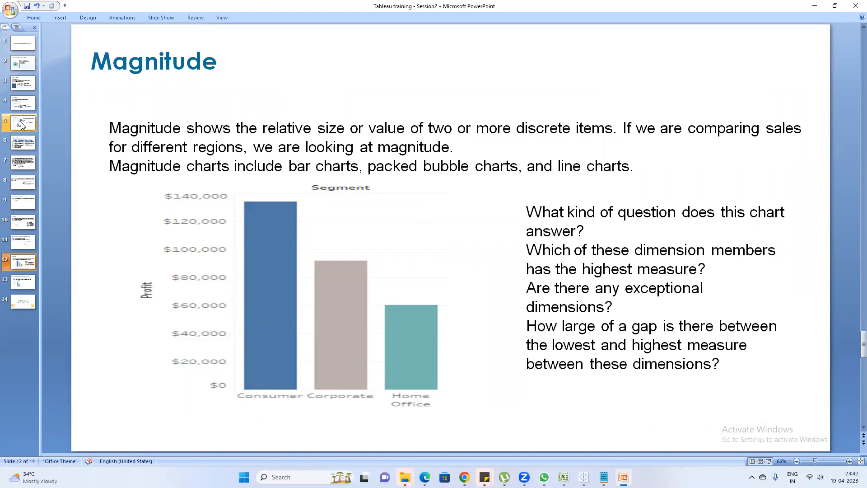
click(22, 144)
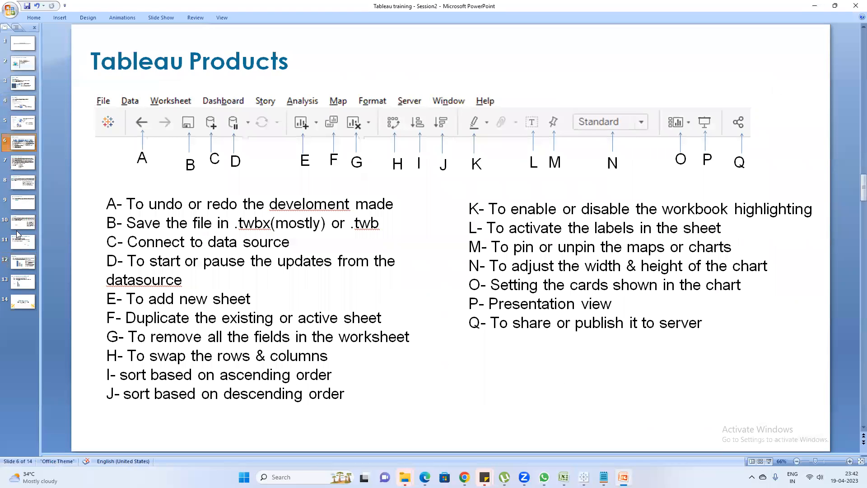
click(814, 6)
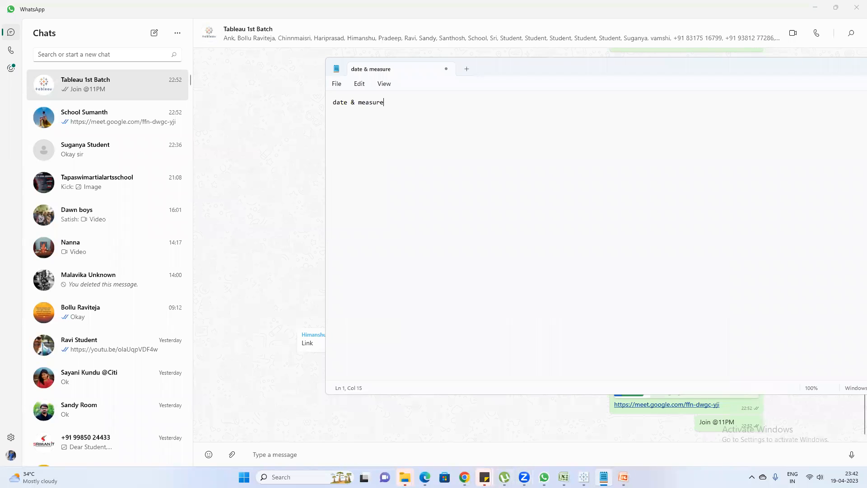
mouse_move(464, 476)
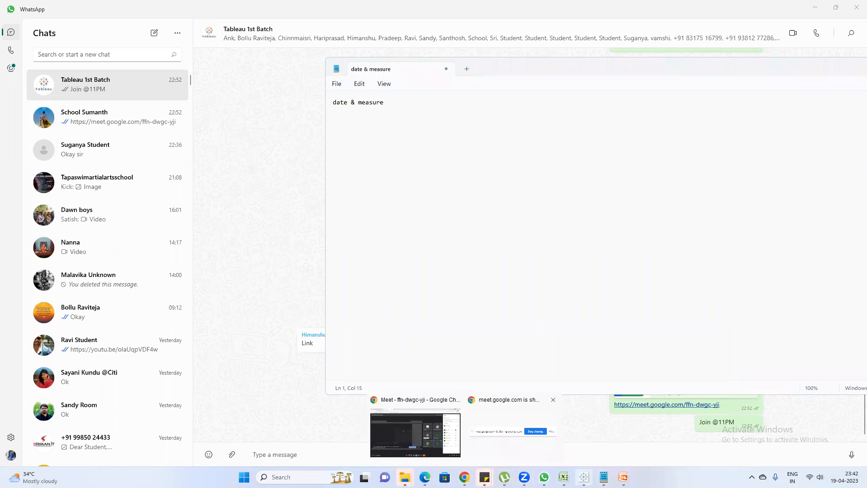
Return to Tableau, sort the bar chart's sub-categories by descending sales, and turn on the mark labels.
click(583, 476)
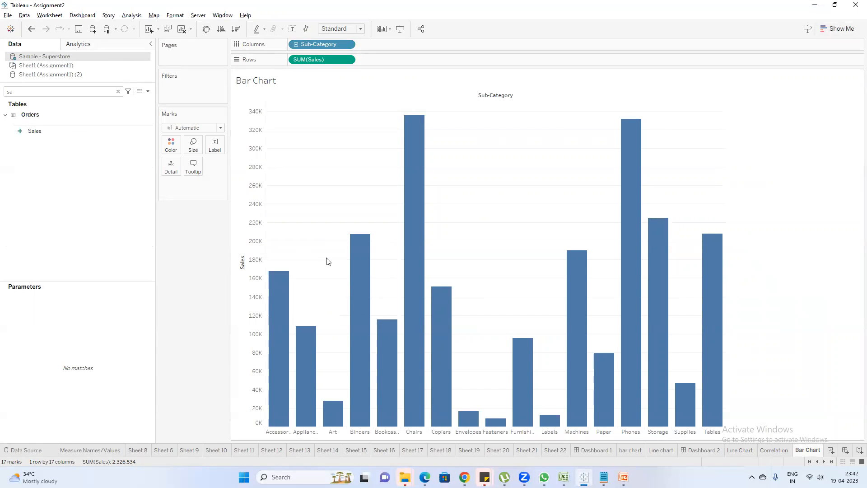
mouse_move(633, 193)
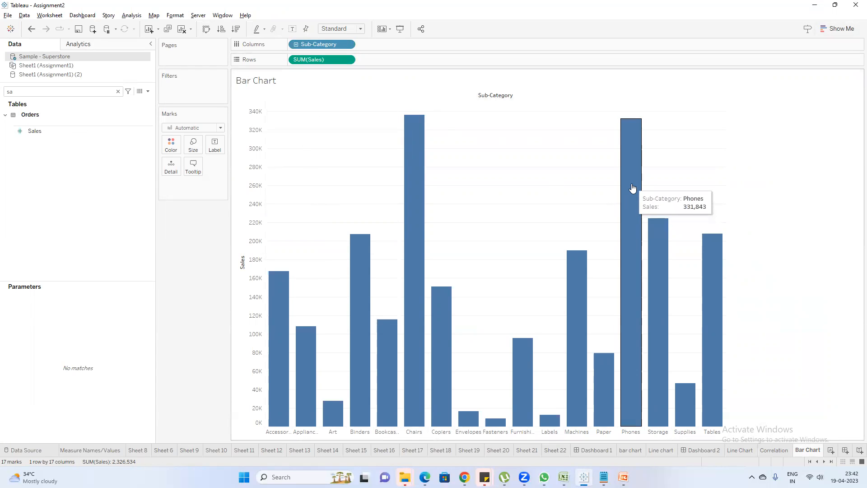
click(235, 30)
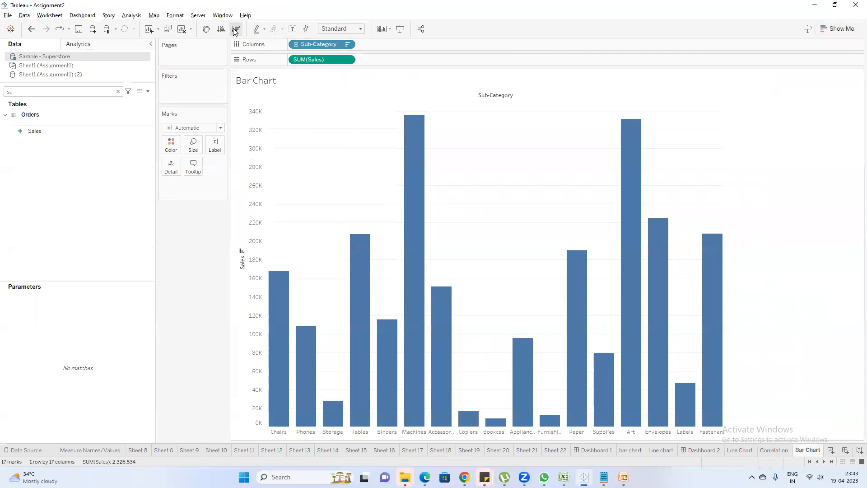
mouse_move(272, 144)
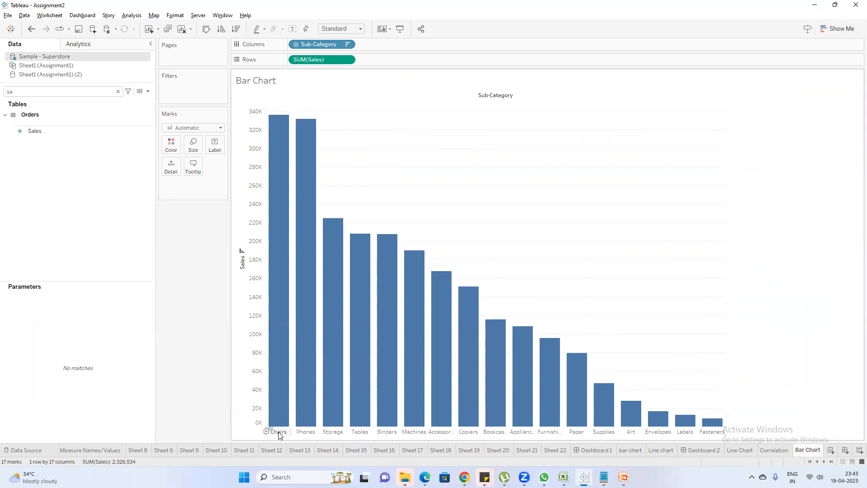
mouse_move(717, 428)
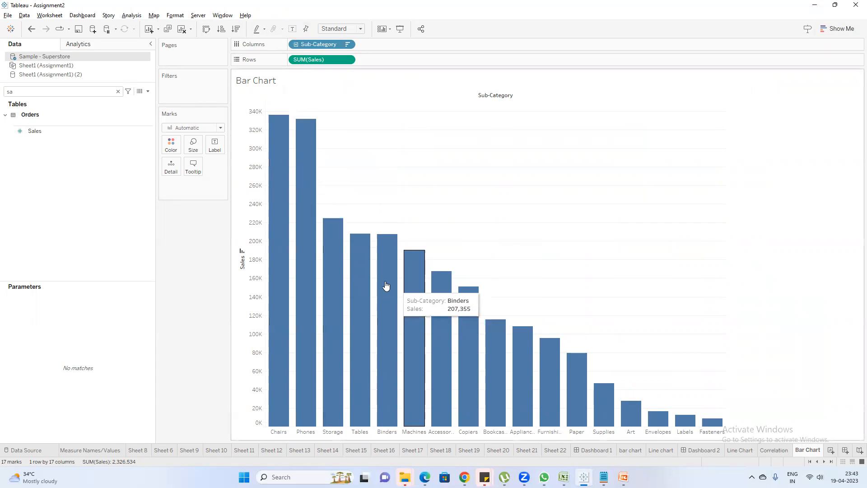
click(293, 28)
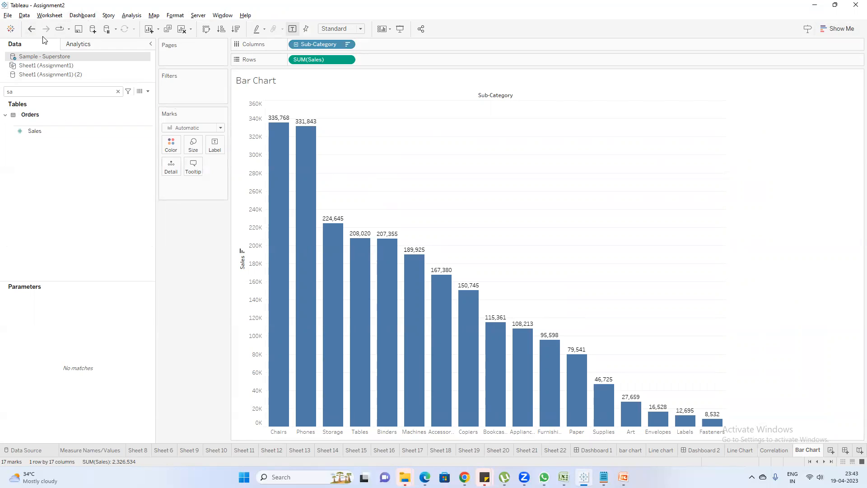
Show the start page and return to the Bar Chart worksheet.
click(10, 29)
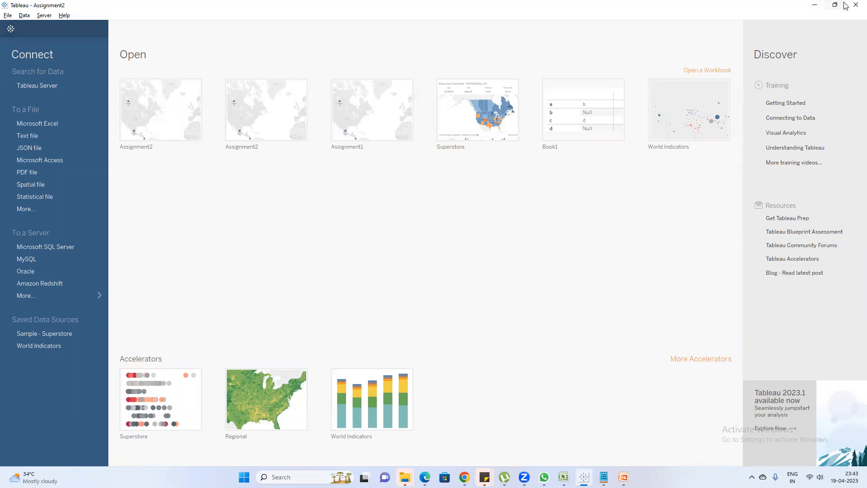
click(11, 30)
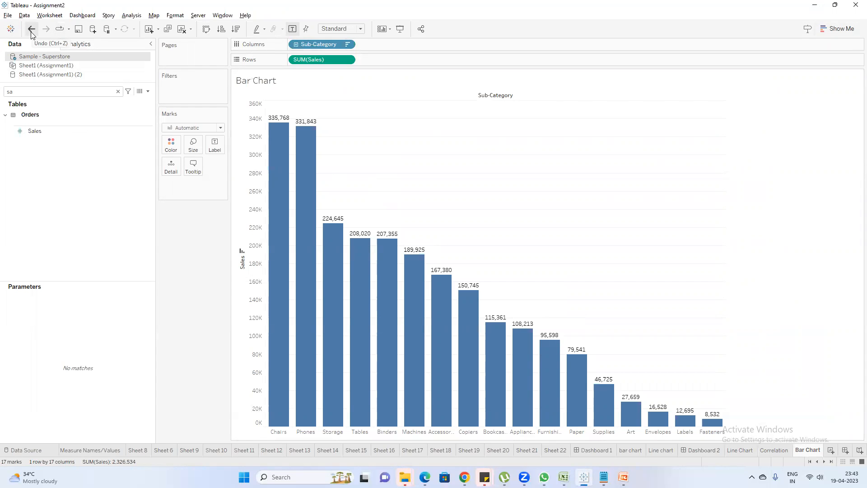
Undo the bar chart's mark labels and descending sort, and redo both changes.
click(31, 29)
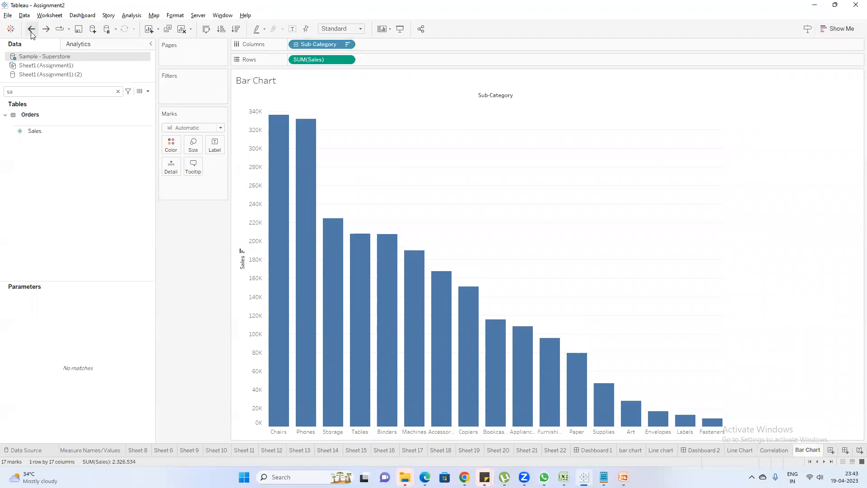
click(31, 29)
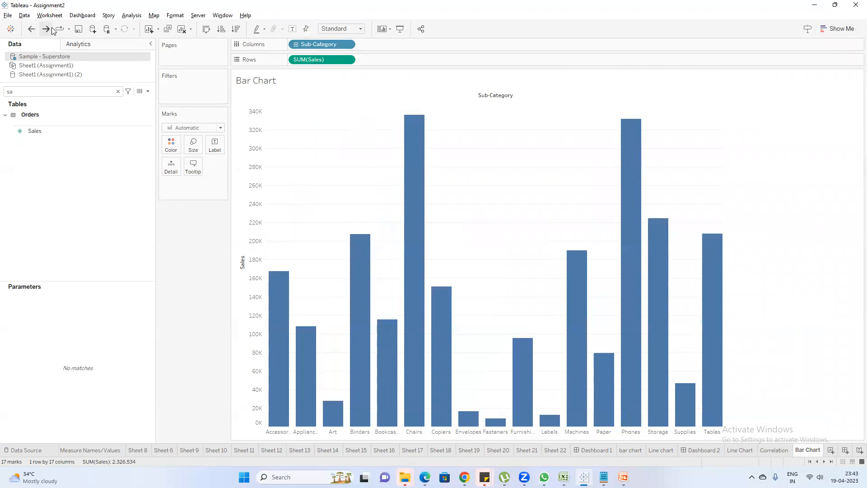
click(46, 29)
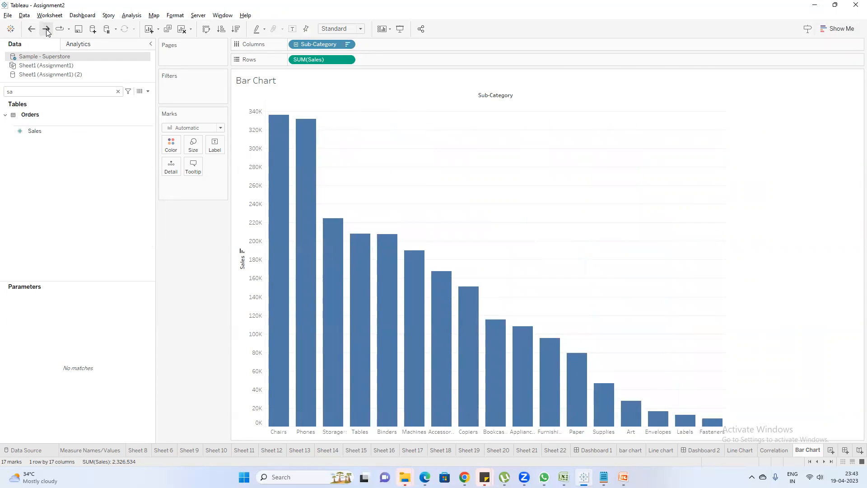
click(46, 29)
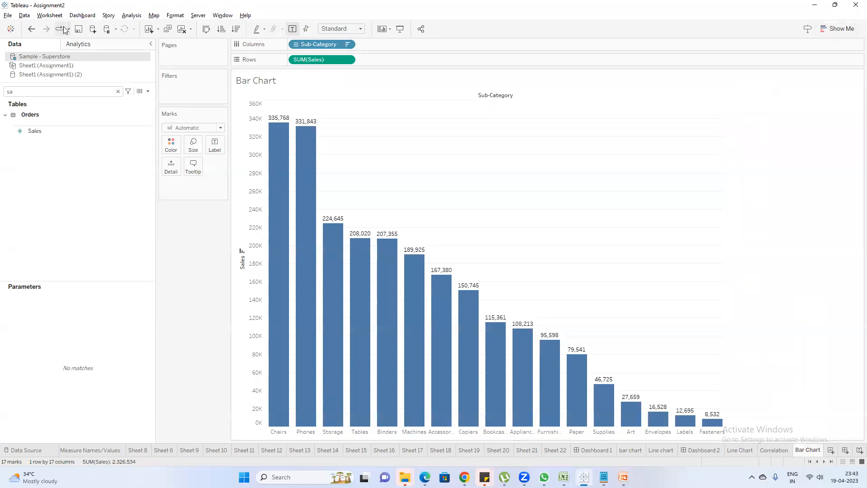
Review the connectors offered for a new data source and the matching connection options on the start page.
click(65, 30)
click(62, 31)
click(62, 31)
click(93, 29)
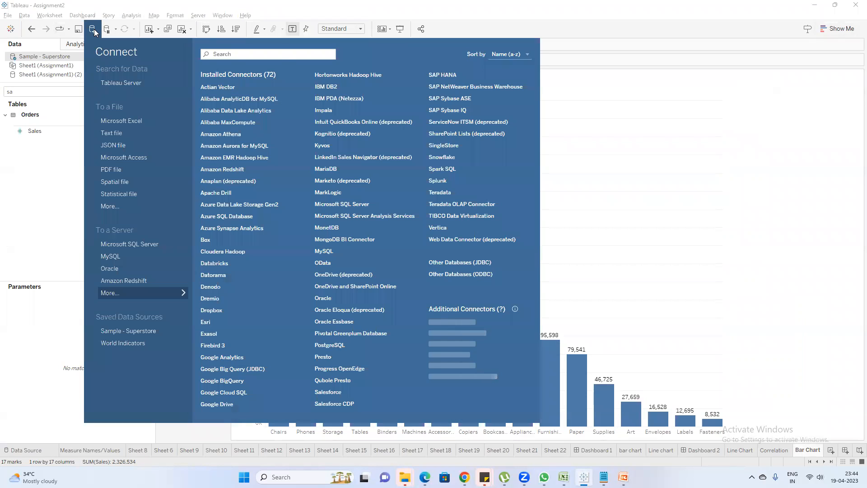
click(94, 32)
click(10, 29)
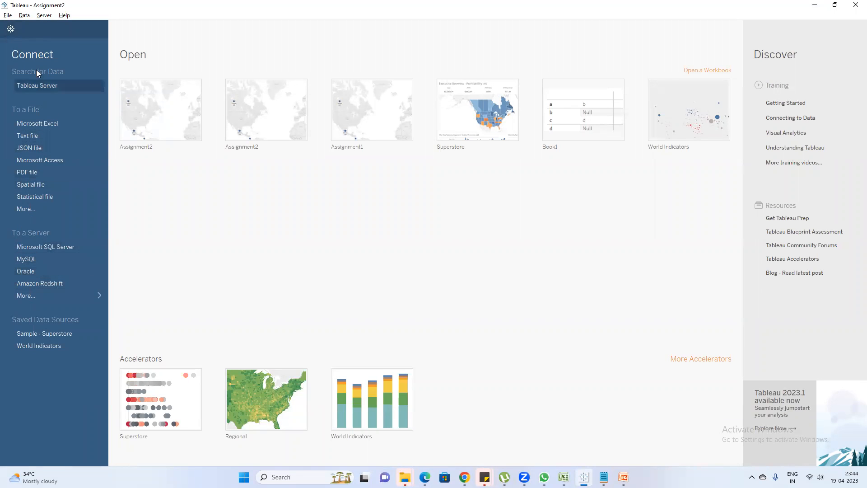
click(26, 30)
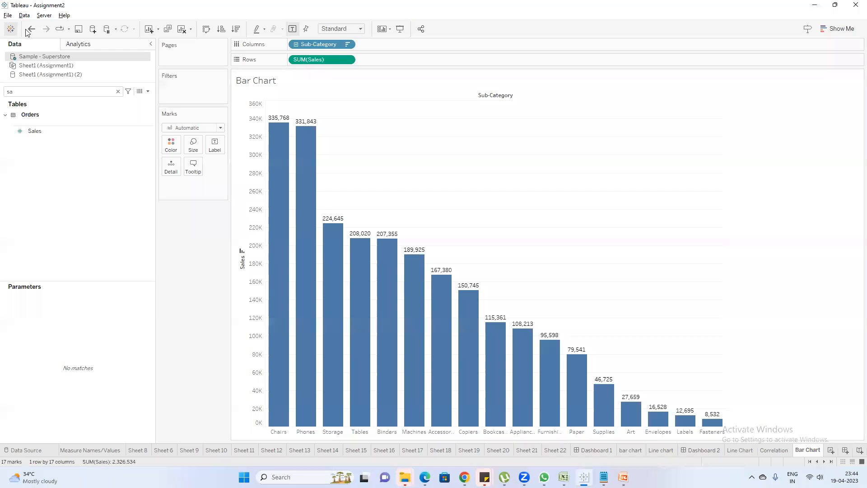
click(93, 30)
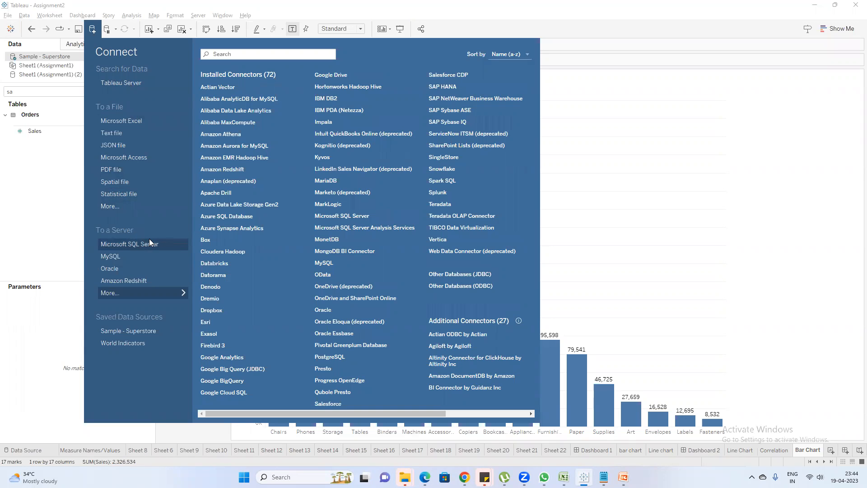
click(52, 179)
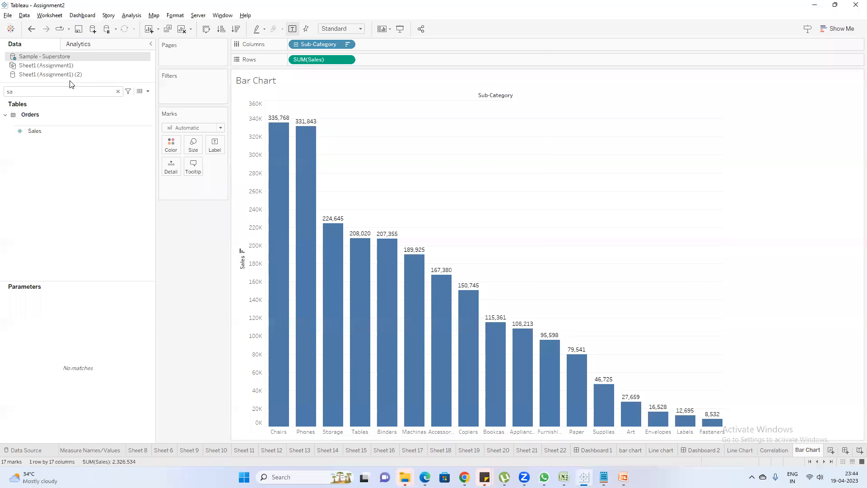
Pause automatic updates for the Bar Chart worksheet.
click(110, 35)
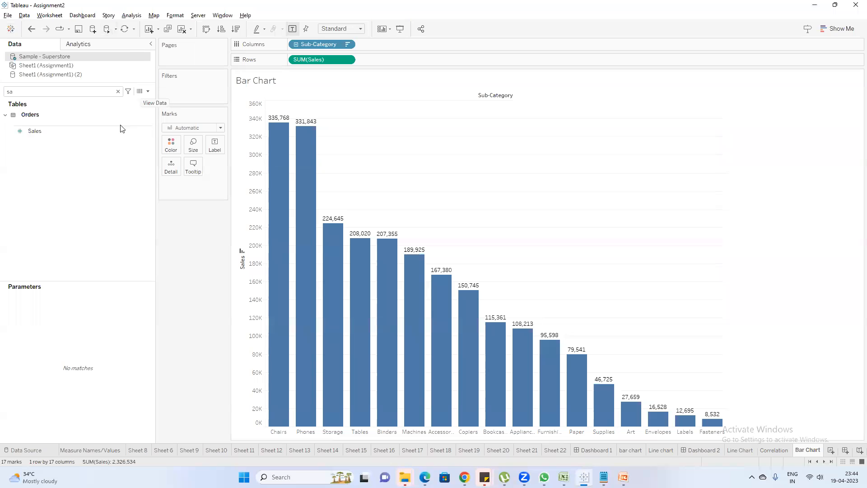
click(84, 92)
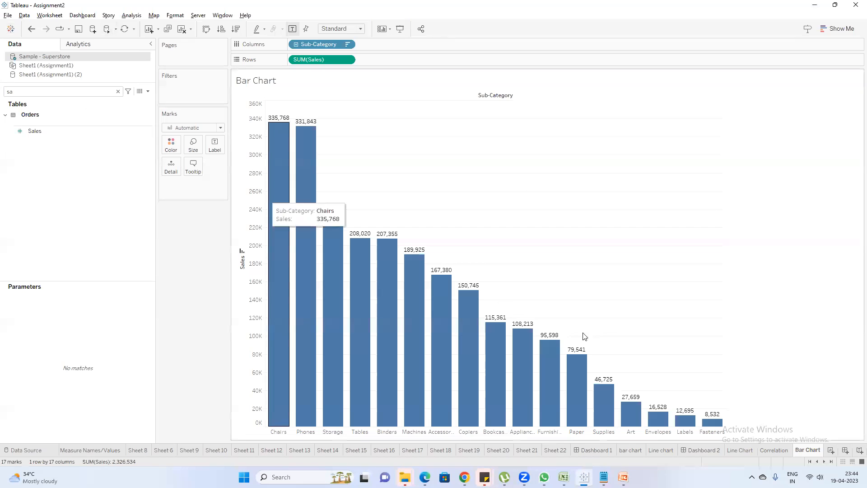
Add a new worksheet, clear the field search and place Customer Name on the rows.
click(830, 450)
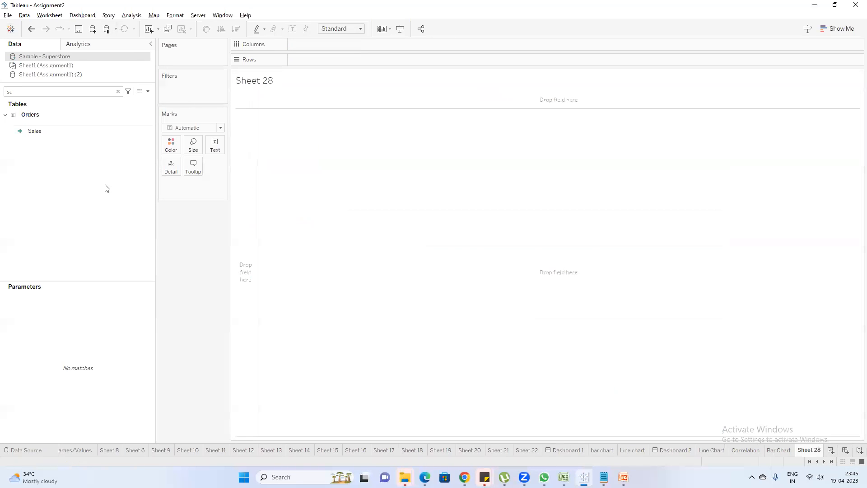
click(118, 92)
double_click(47, 125)
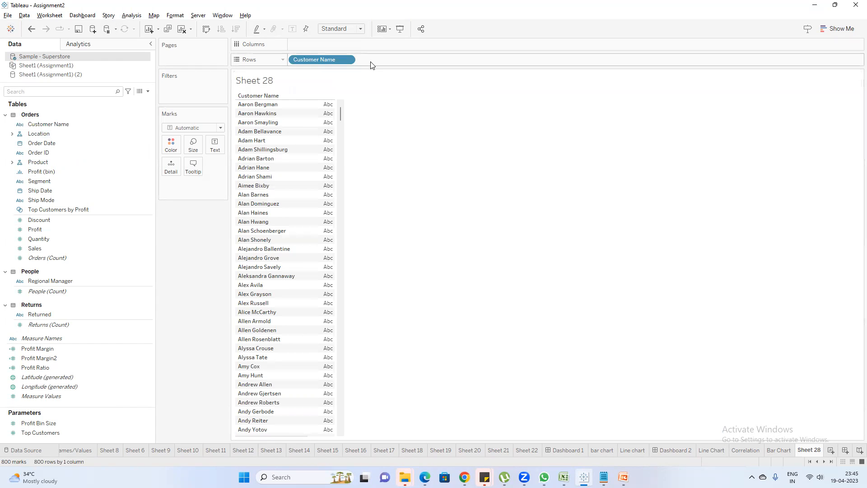
View the Sample - Superstore source data, close it and clear the new worksheet.
click(138, 92)
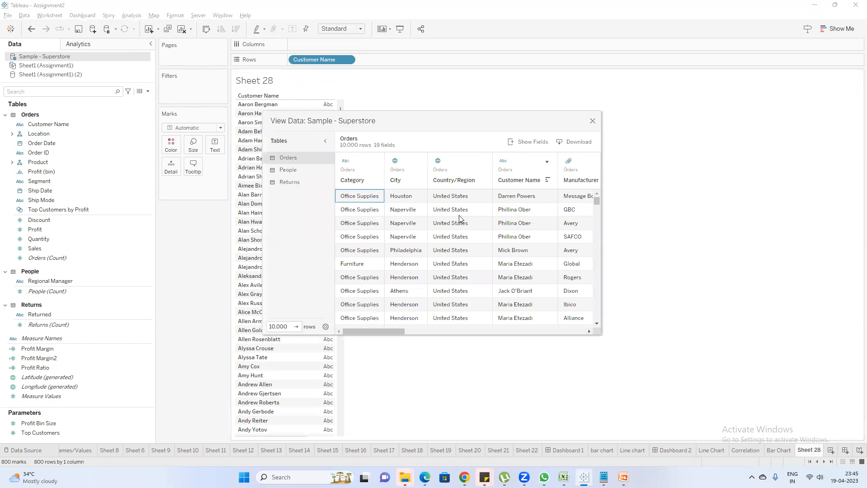
click(591, 122)
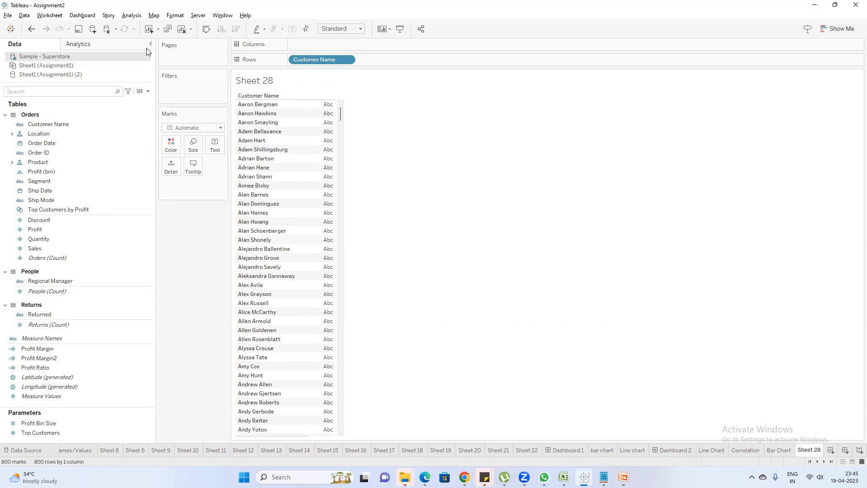
click(179, 29)
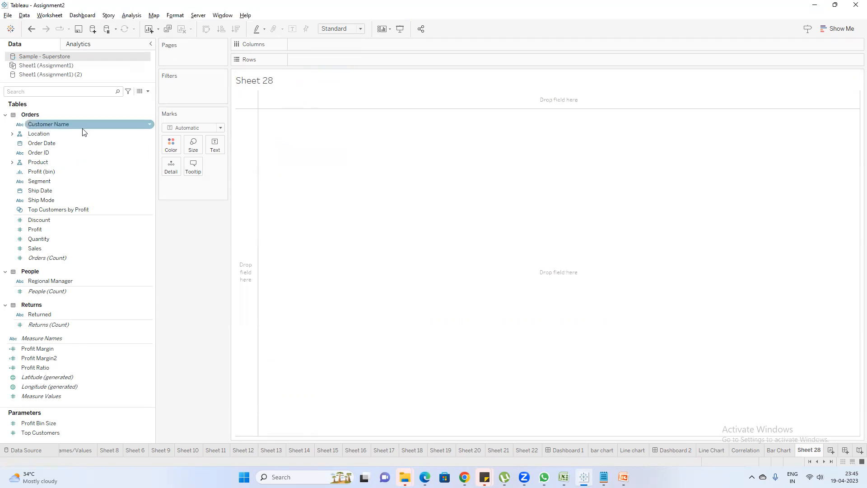
Place Customer Name on the rows of Sheet 28, pause automatic updates and remove the field again.
drag(63, 124, 331, 58)
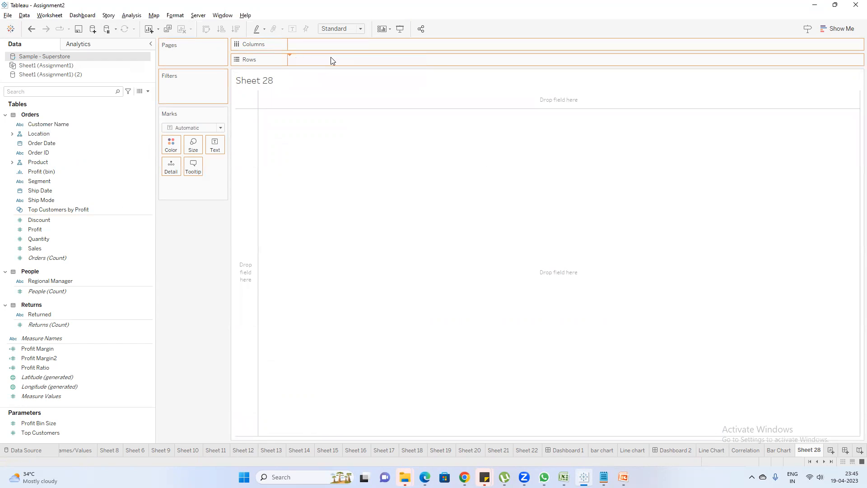
click(107, 32)
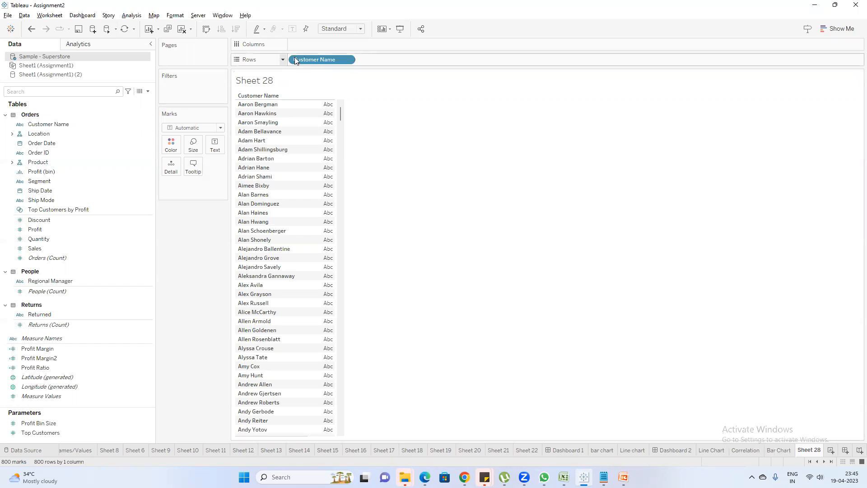
drag(323, 60, 208, 255)
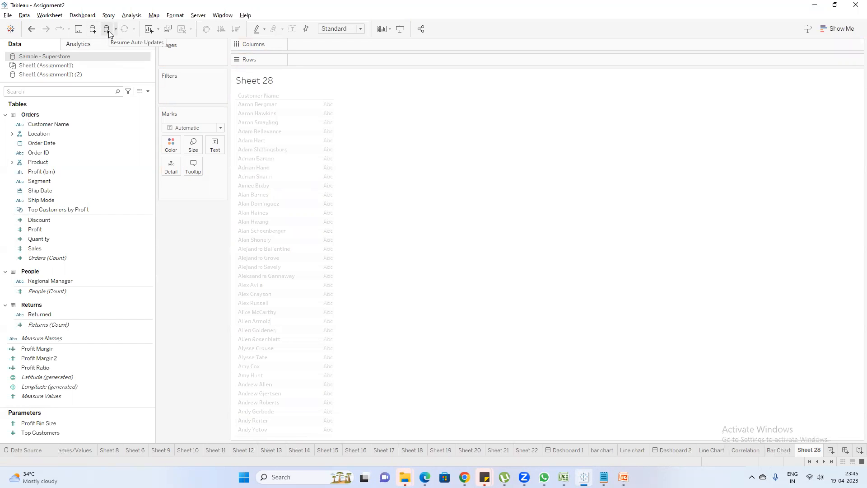
click(159, 29)
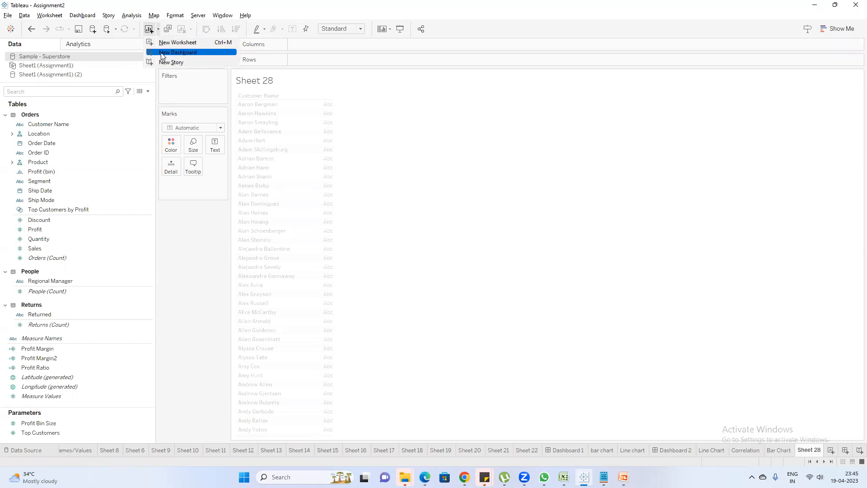
click(197, 243)
click(56, 144)
click(60, 125)
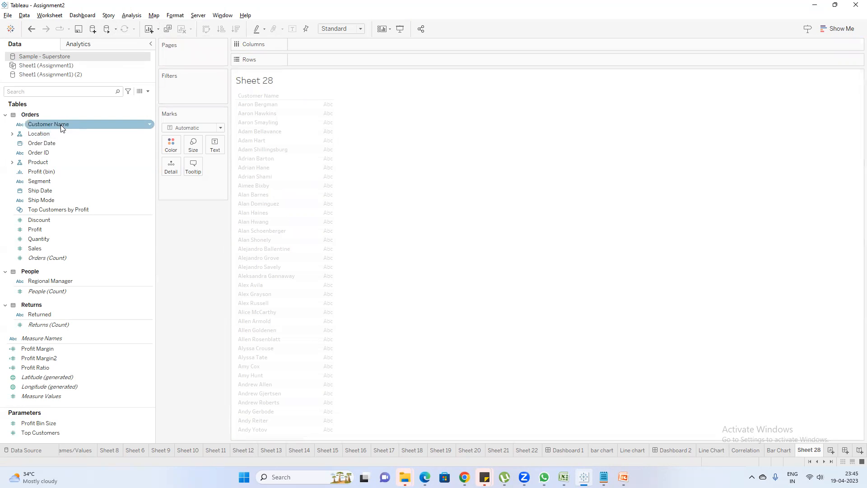
Open the Correlation worksheet and duplicate it.
click(781, 451)
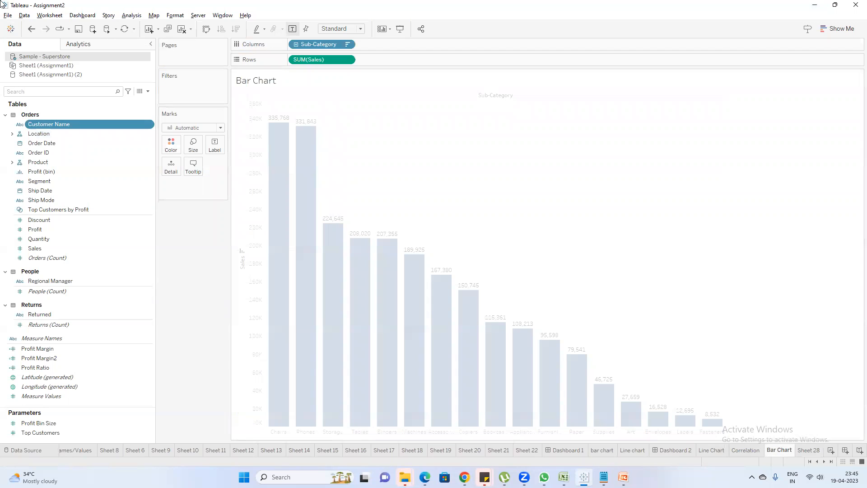
click(751, 450)
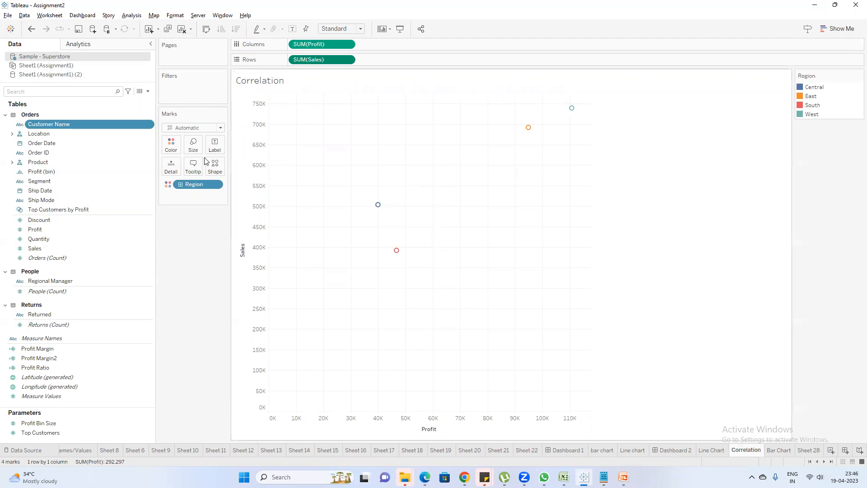
click(168, 29)
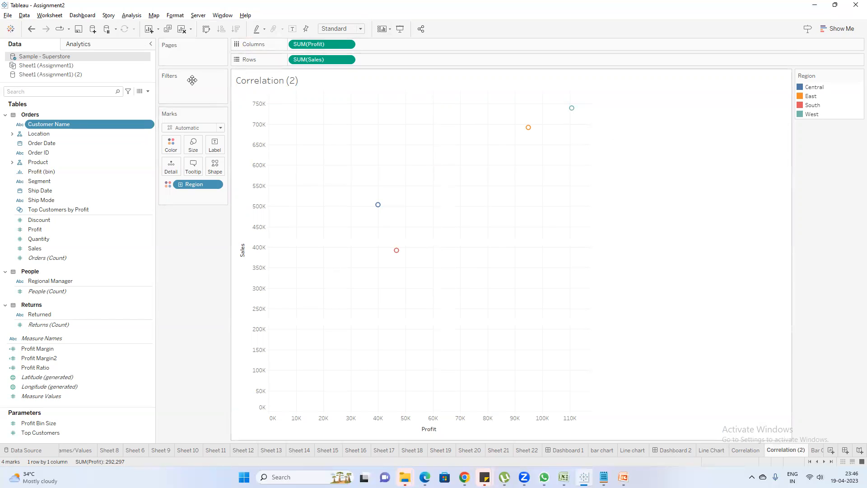
Clear the duplicated correlation sheet and undo the clearing.
click(182, 30)
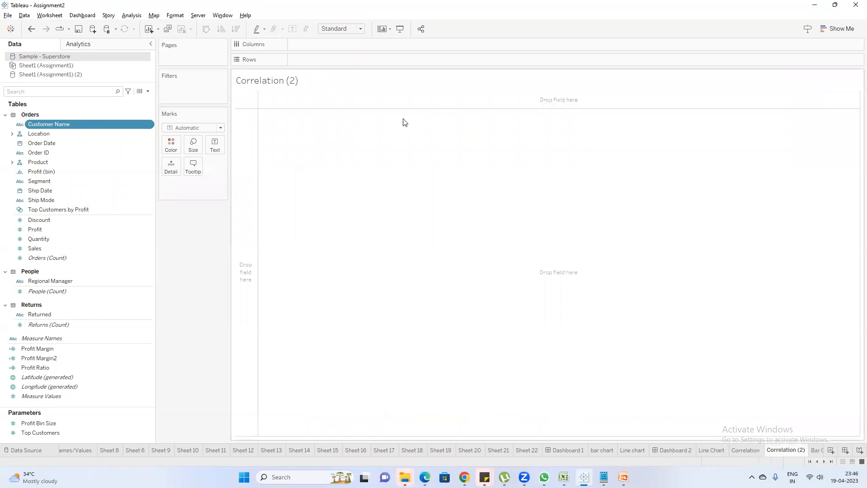
click(34, 29)
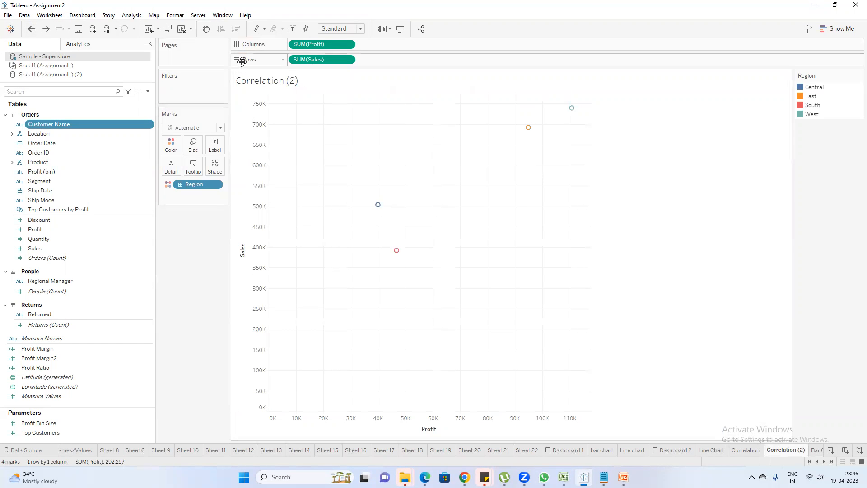
Restore the program window to a smaller floating size and swap the rows and columns of the duplicated scatter plot.
drag(240, 7, 406, 51)
drag(372, 101, 378, 103)
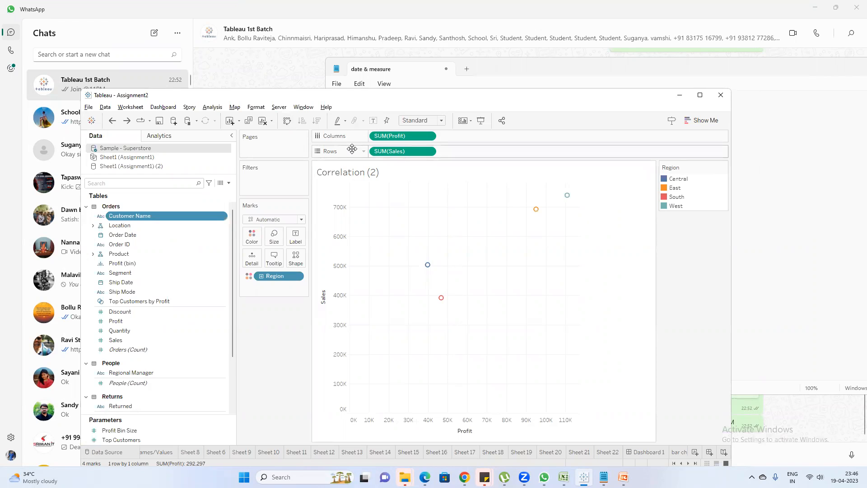
click(290, 119)
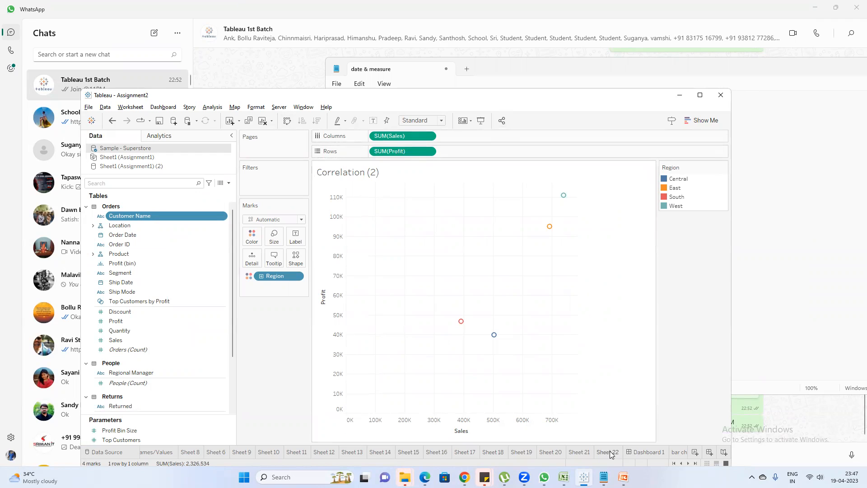
On Sheet 20, remove Customer Name from Pages and widen the Sub-Category header column.
click(563, 451)
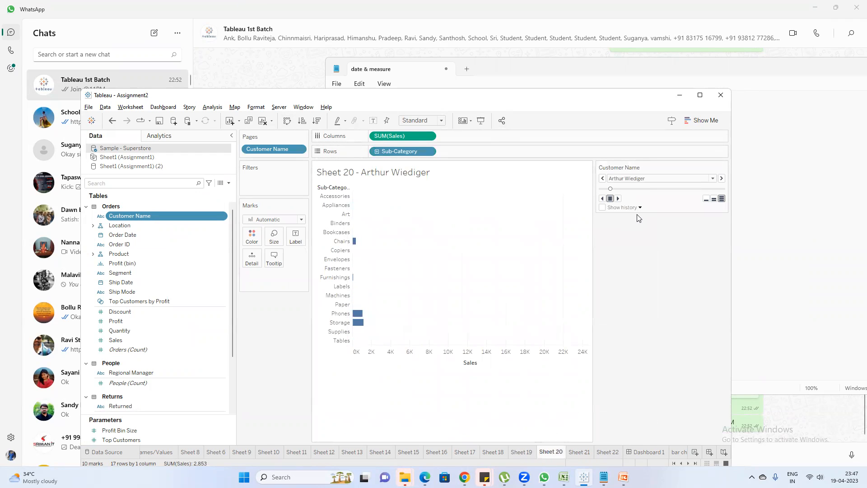
drag(266, 150, 679, 325)
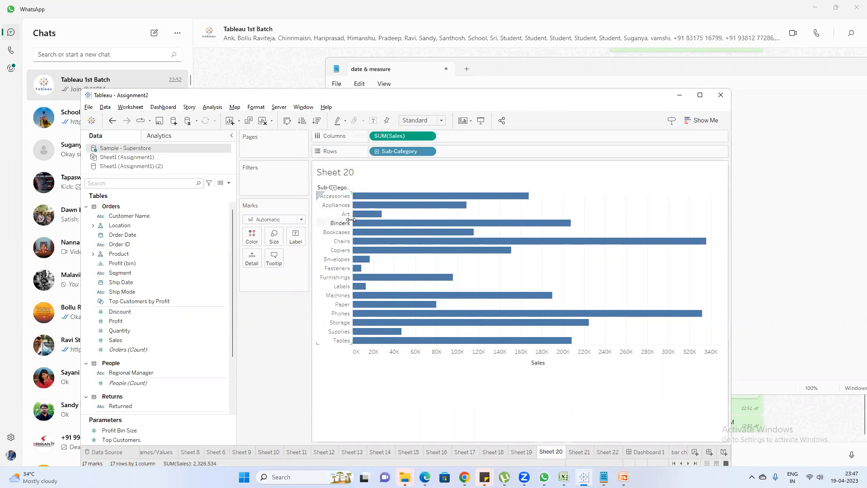
drag(351, 220, 386, 221)
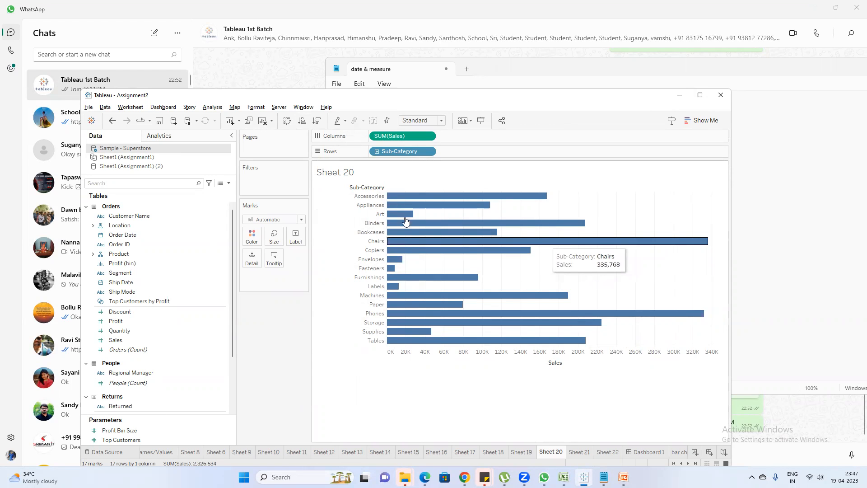
Show mark labels on the Sheet 20 bars and sort the sub-categories by descending sales.
click(373, 120)
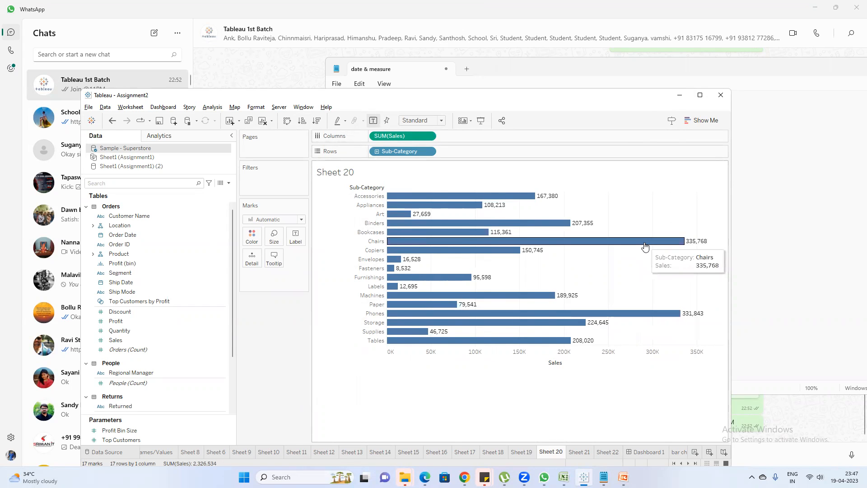
click(317, 121)
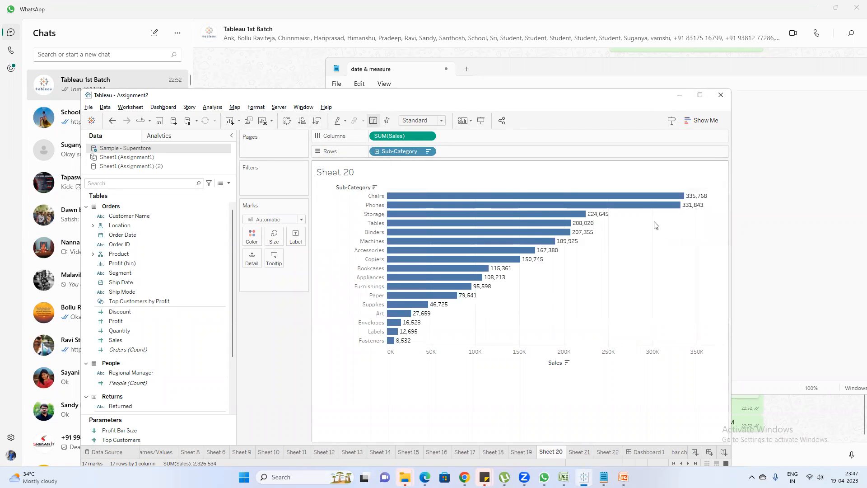
Sort the Sheet 20 sub-categories by ascending sales and swap rows and columns to make the bars vertical.
mouse_move(640, 197)
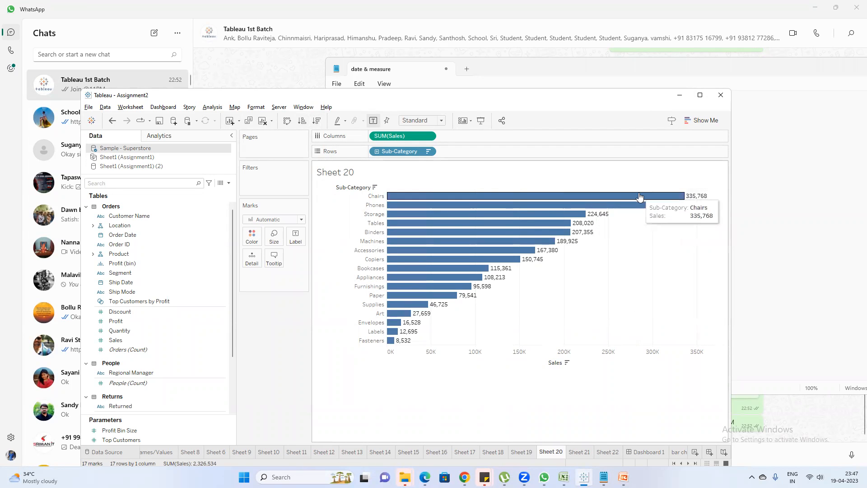
click(301, 121)
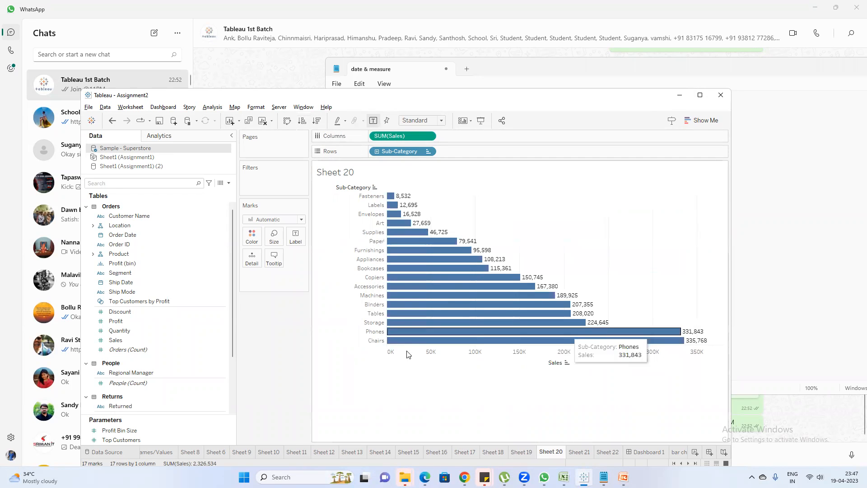
click(287, 121)
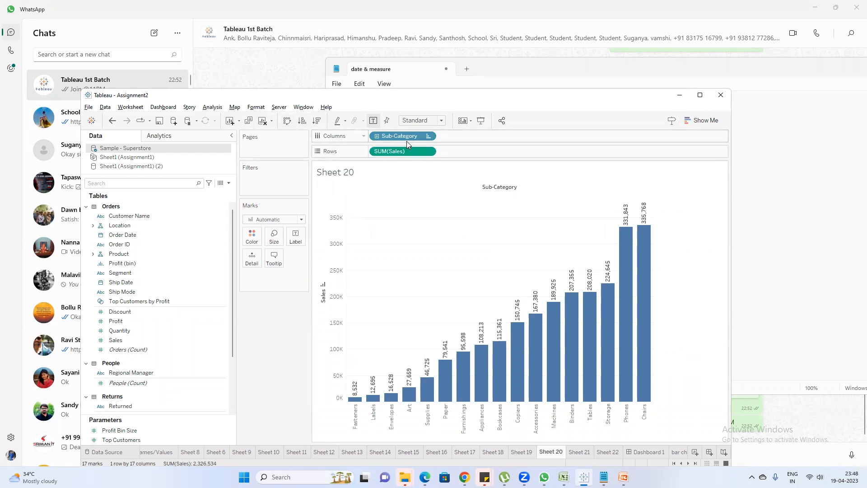
click(288, 120)
click(287, 120)
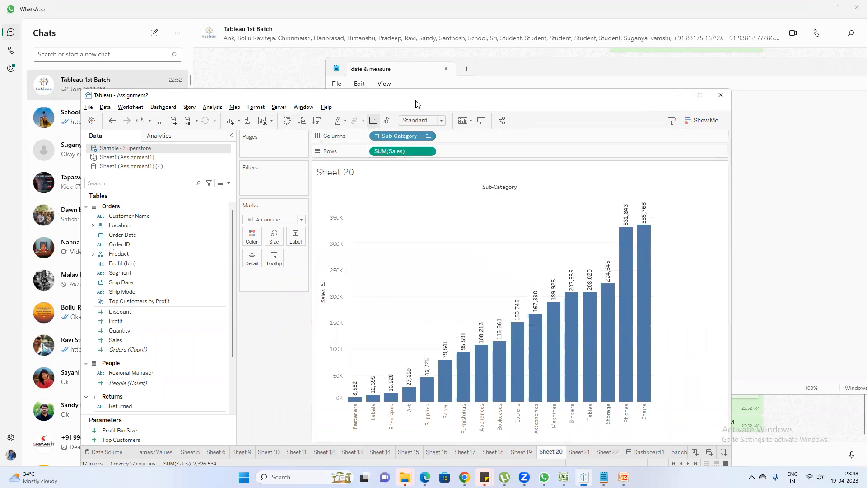
Hide the mark labels on the Sheet 20 bars and show them again.
click(372, 121)
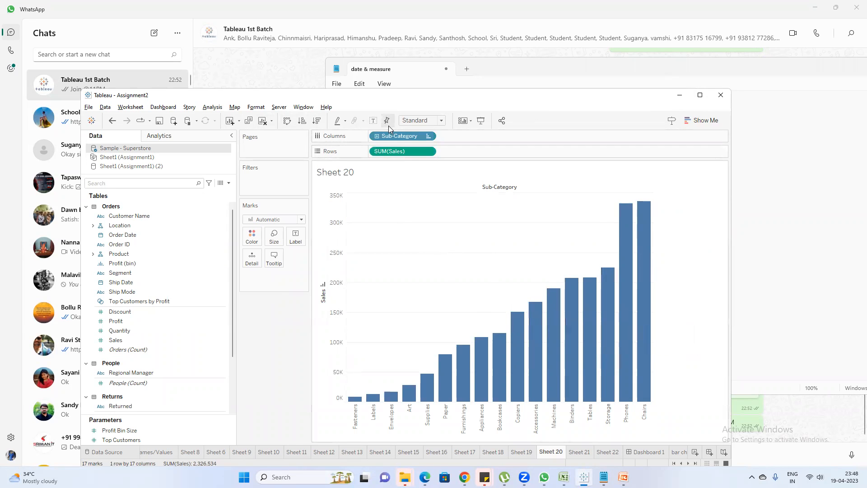
click(373, 121)
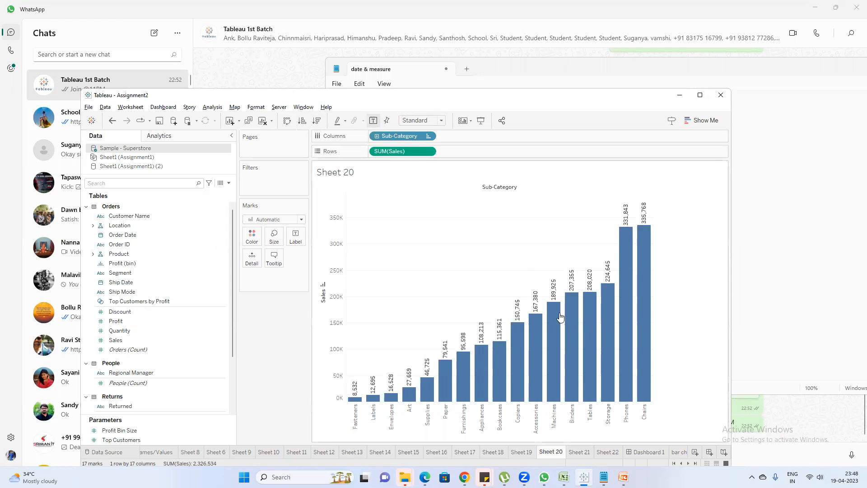
Create a new worksheet and plot Region from the Sample - Superstore data source on a map.
click(527, 451)
click(493, 451)
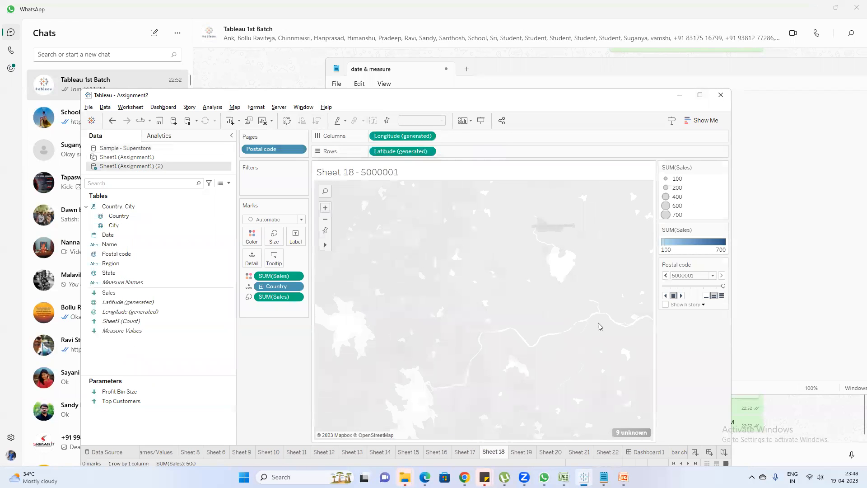
click(696, 451)
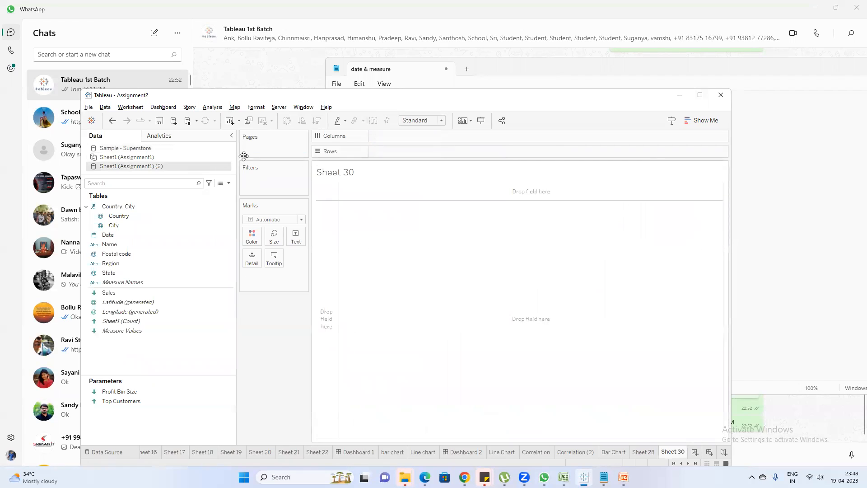
click(146, 148)
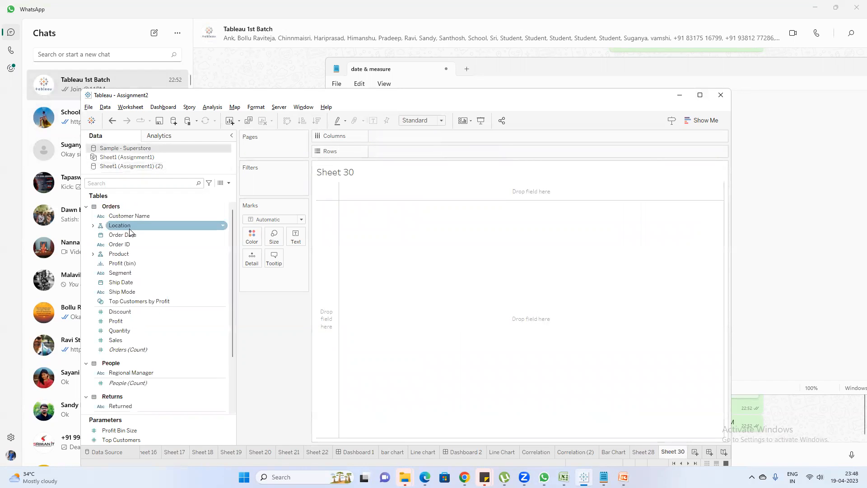
scroll(136, 263, down, 1)
click(105, 183)
text(re)
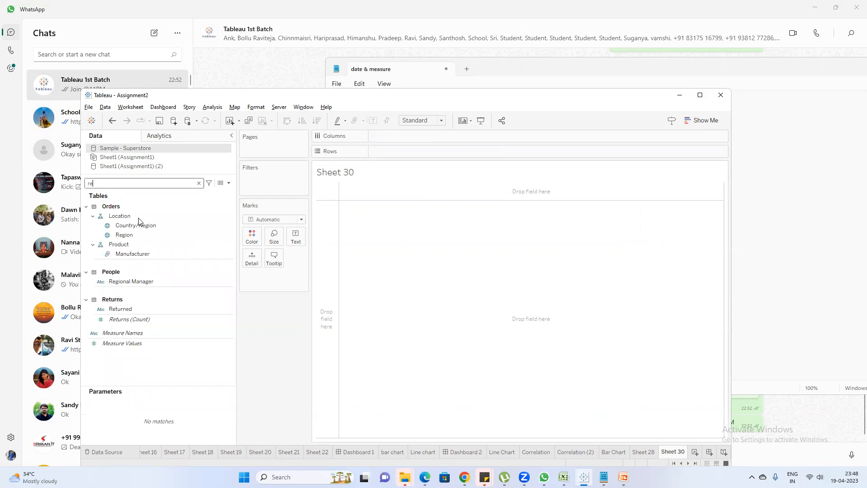
click(135, 236)
double_click(135, 236)
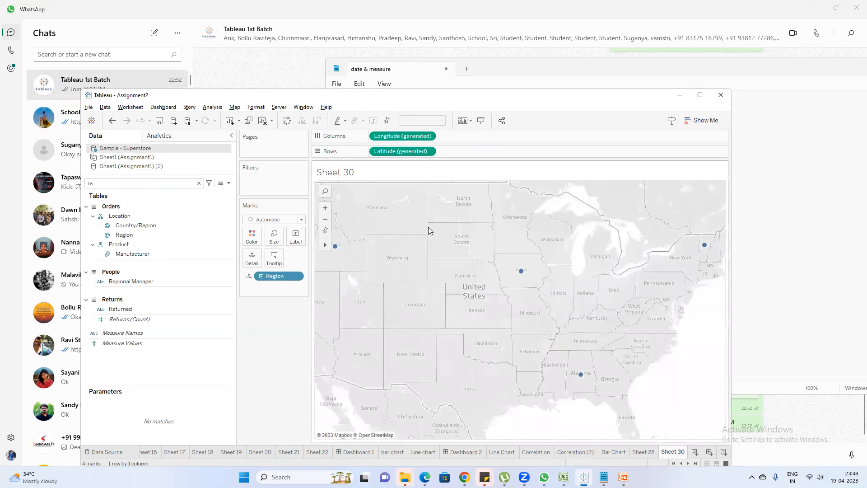
Zoom the Sheet 30 map out and then in, resetting it to the automatic view after each zoom.
scroll(476, 292, down, 1)
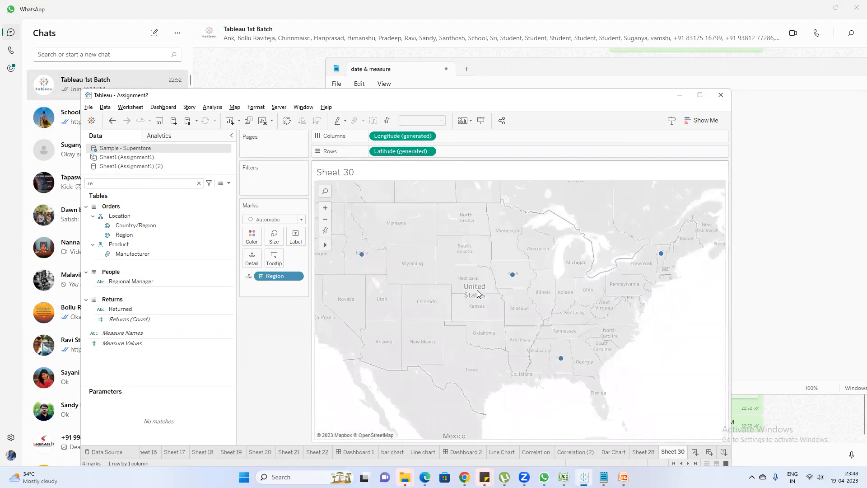
scroll(478, 294, down, 2)
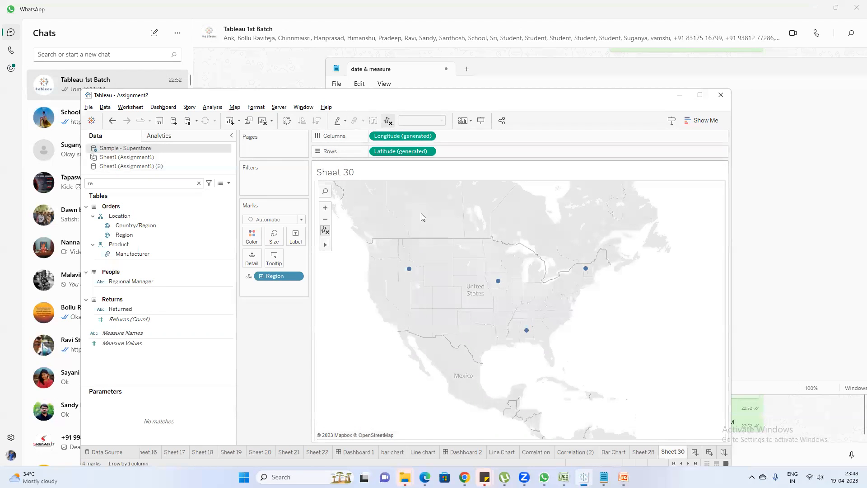
click(389, 122)
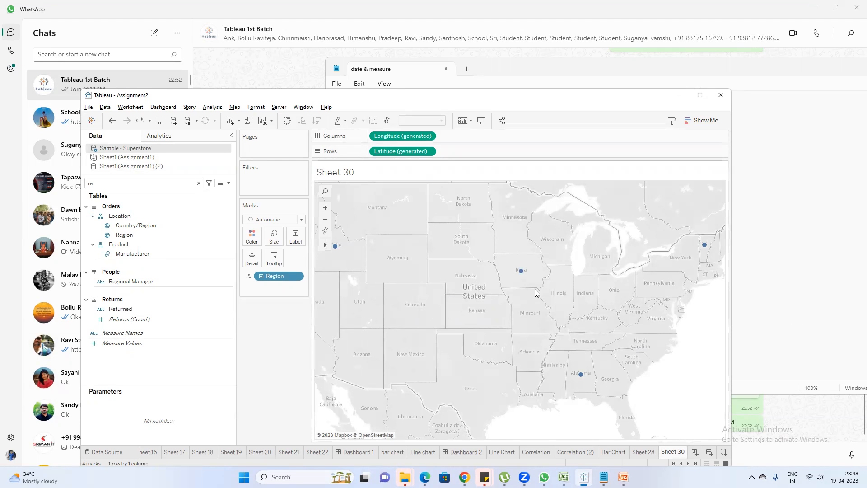
scroll(513, 280, up, 5)
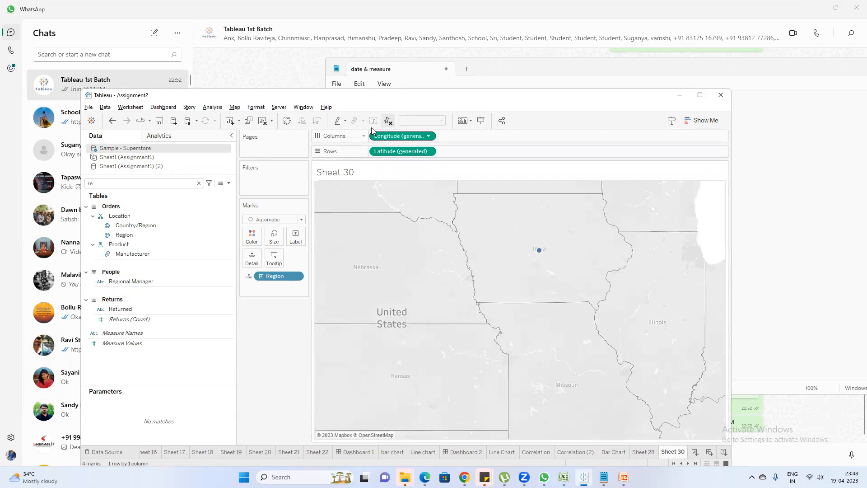
click(387, 120)
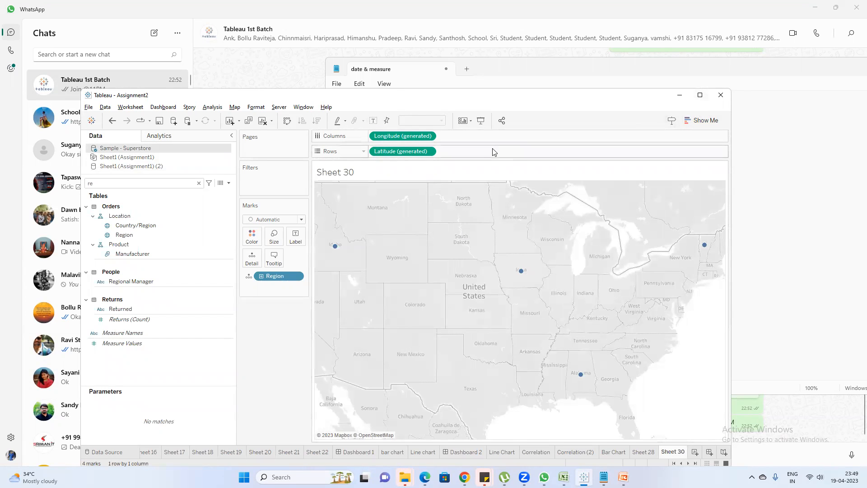
Hide the Columns shelf on Sheet 30 and show it again.
click(469, 122)
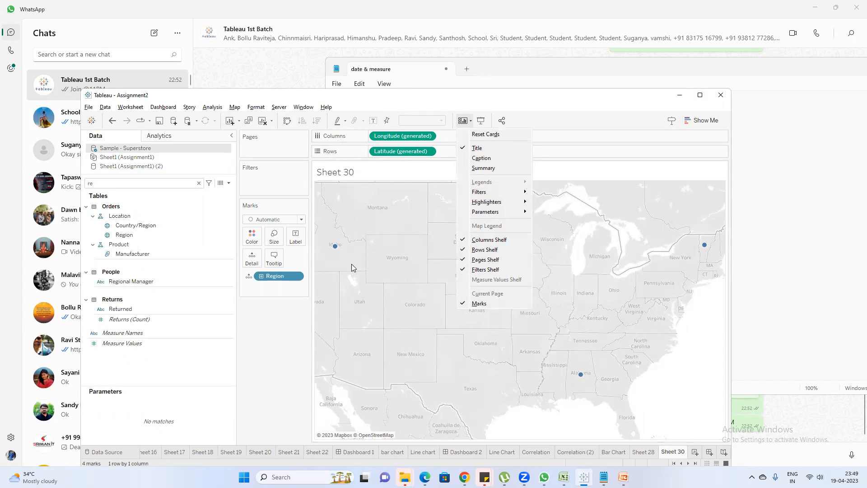
click(281, 344)
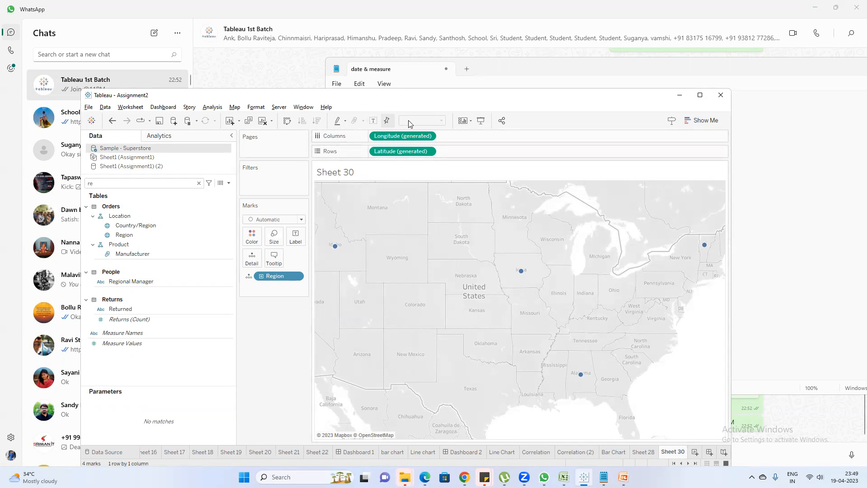
click(470, 121)
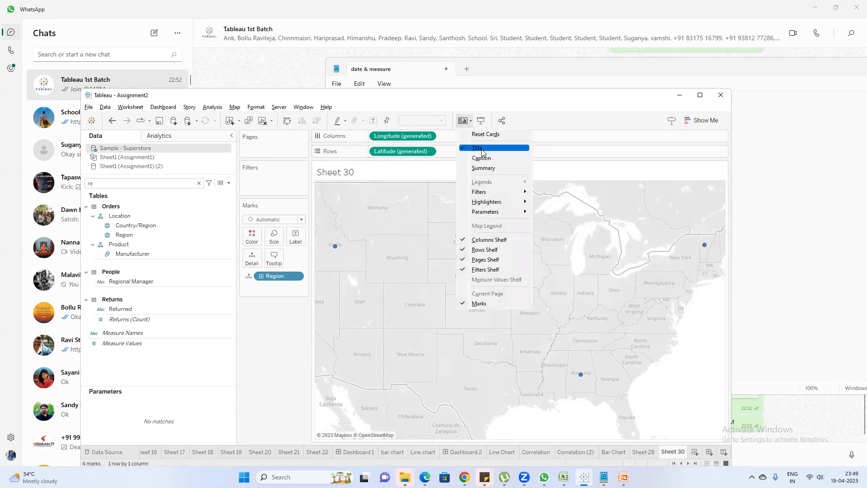
click(495, 239)
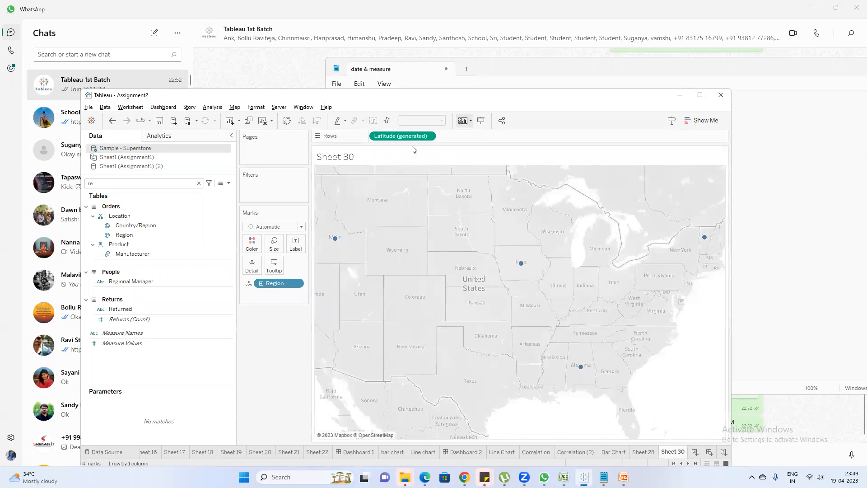
click(462, 121)
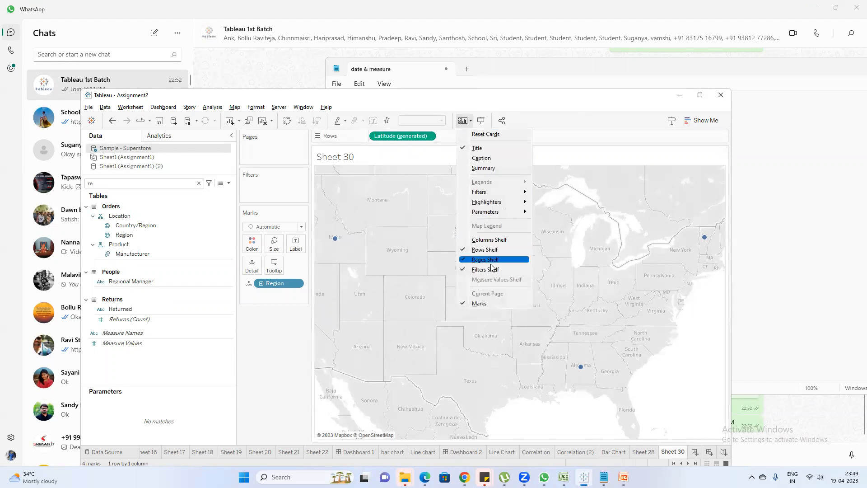
click(495, 240)
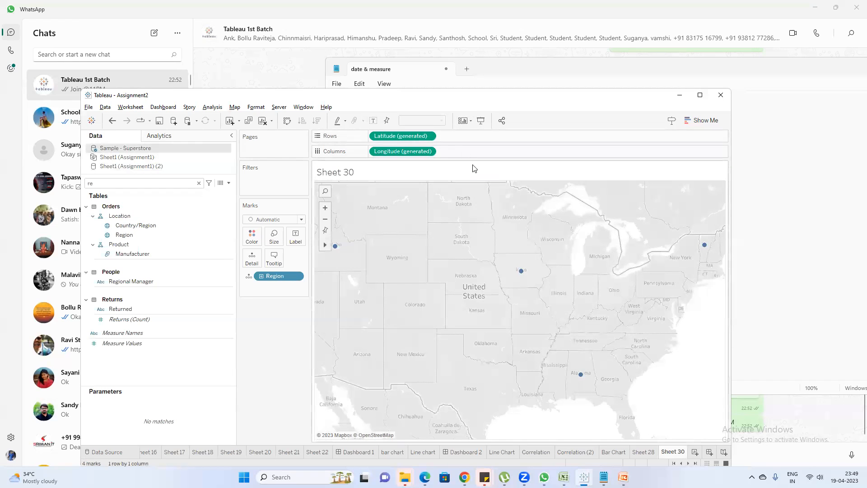
Filter the Sheet 30 map by Region with Central, East, South and West all selected, and show the filter card.
click(462, 121)
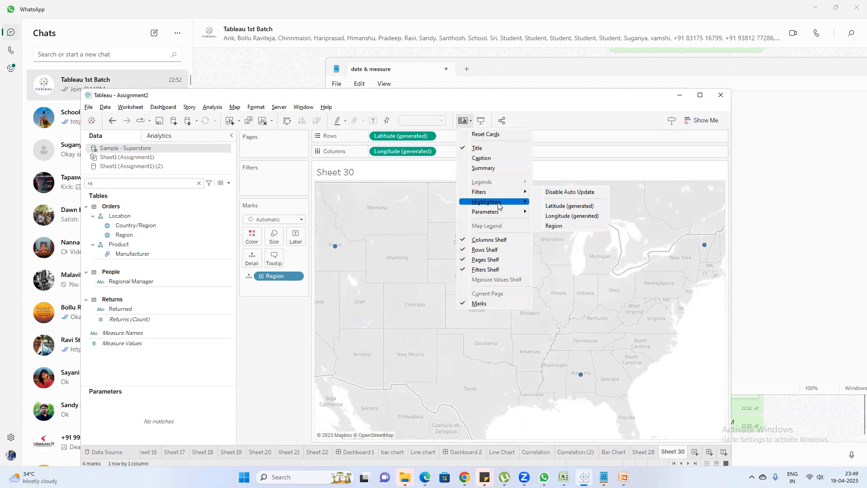
mouse_move(504, 217)
mouse_move(508, 195)
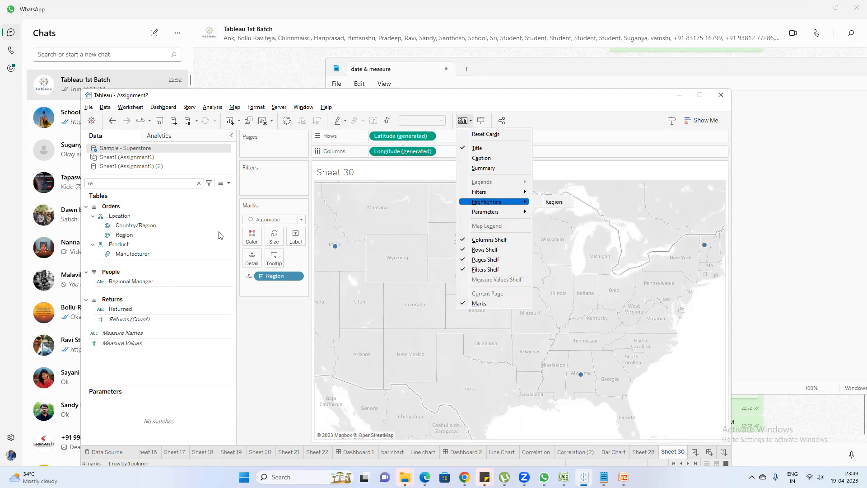
click(120, 238)
drag(190, 234, 253, 186)
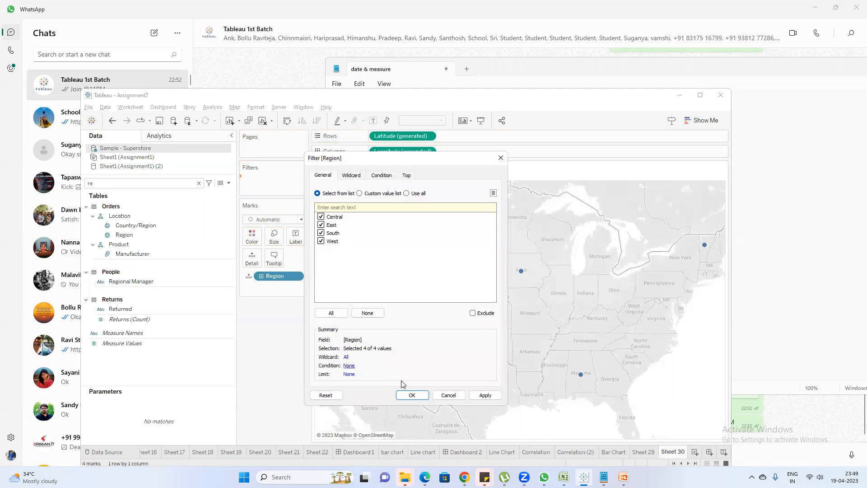
click(409, 396)
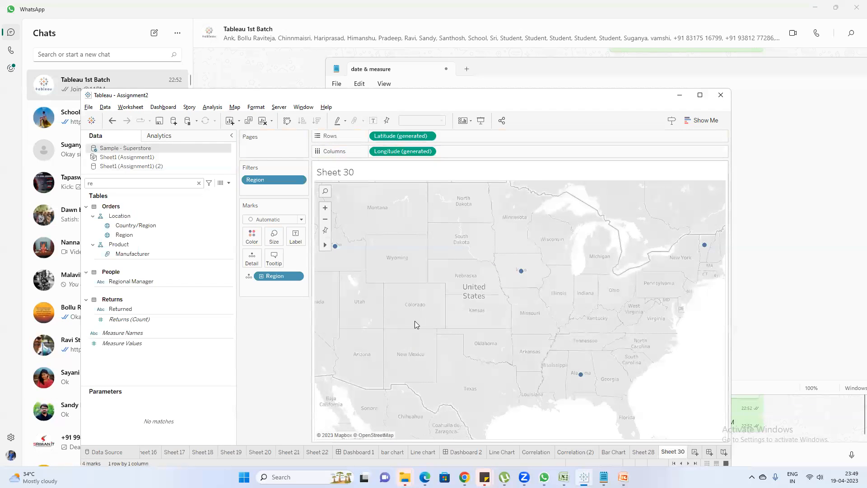
right_click(262, 179)
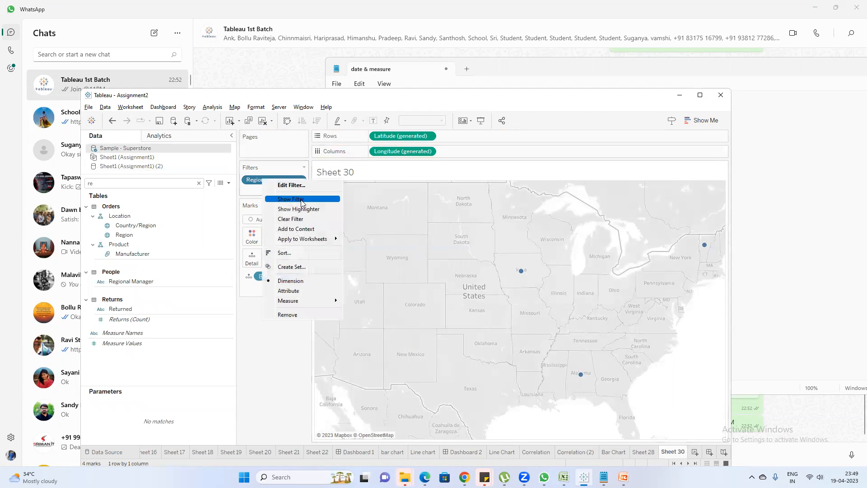
click(301, 200)
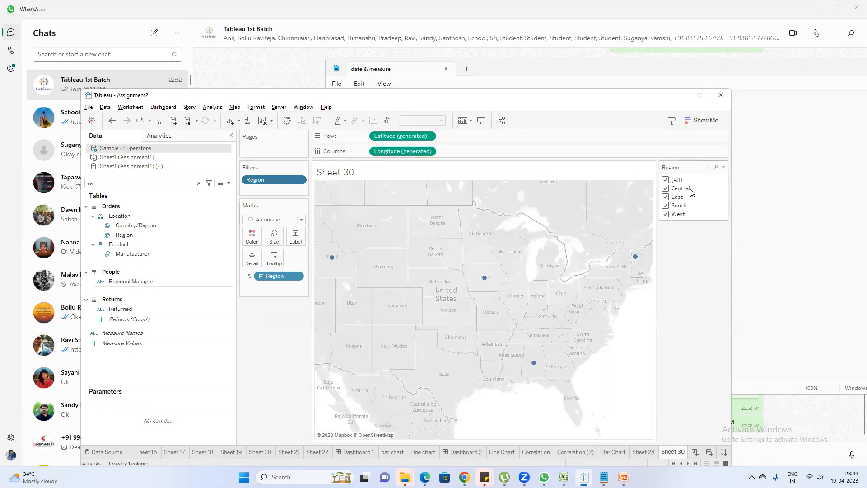
Hide the Region filter card on Sheet 30 while keeping the Region filter applied.
click(465, 120)
mouse_move(496, 195)
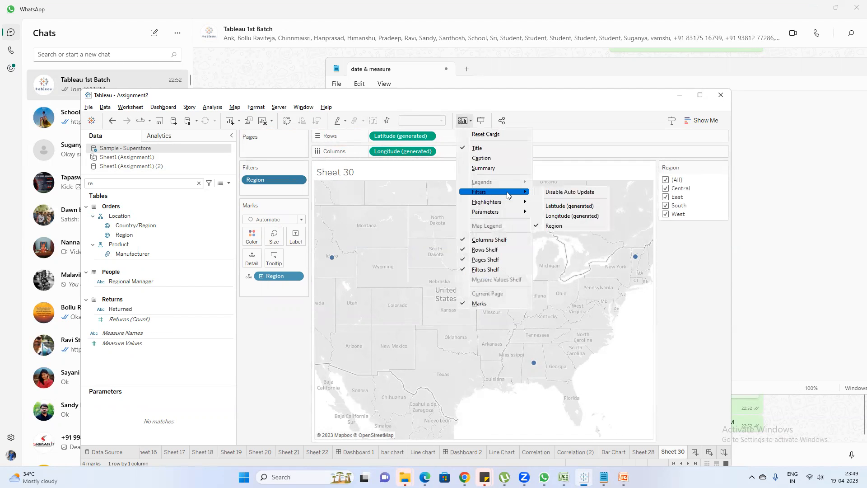
click(553, 226)
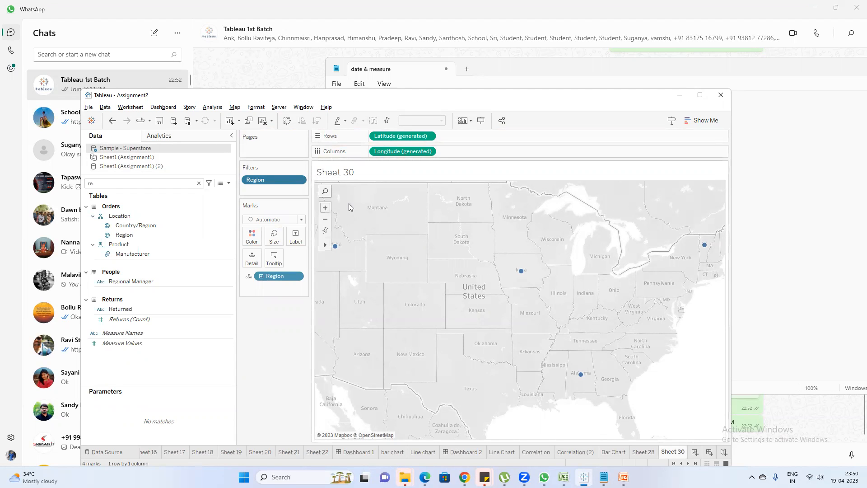
click(464, 120)
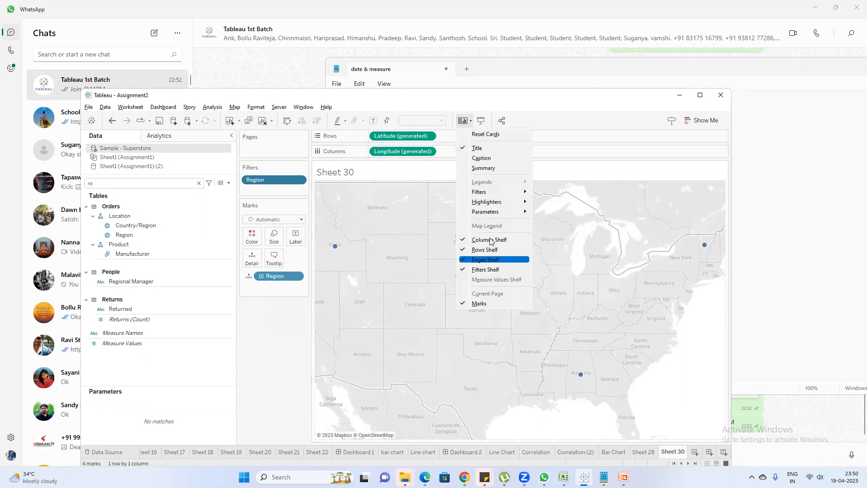
click(519, 104)
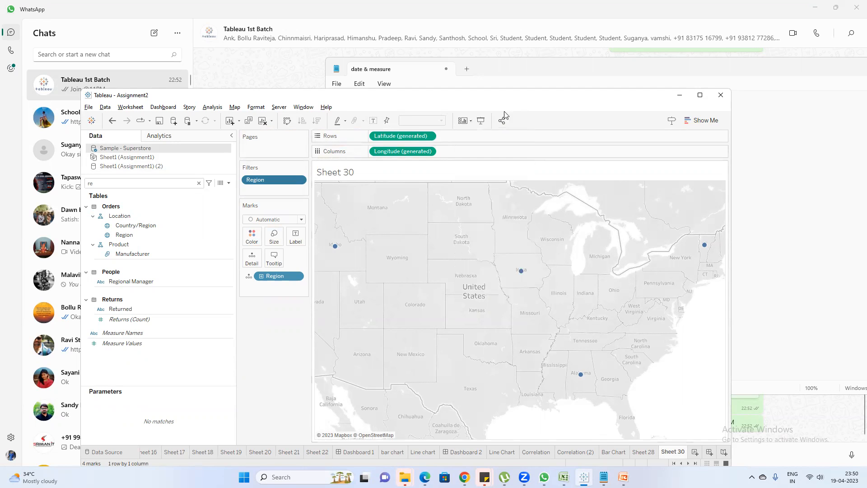
Enter presentation mode and view Dashboard 1.
click(481, 121)
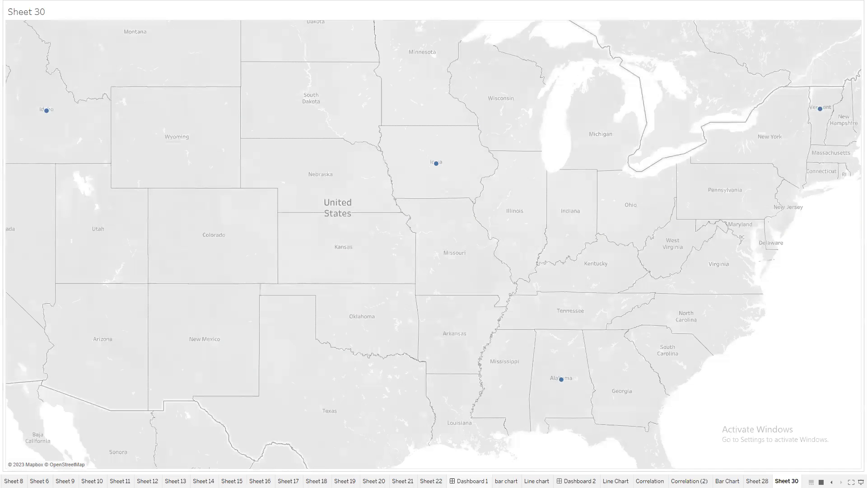
click(470, 481)
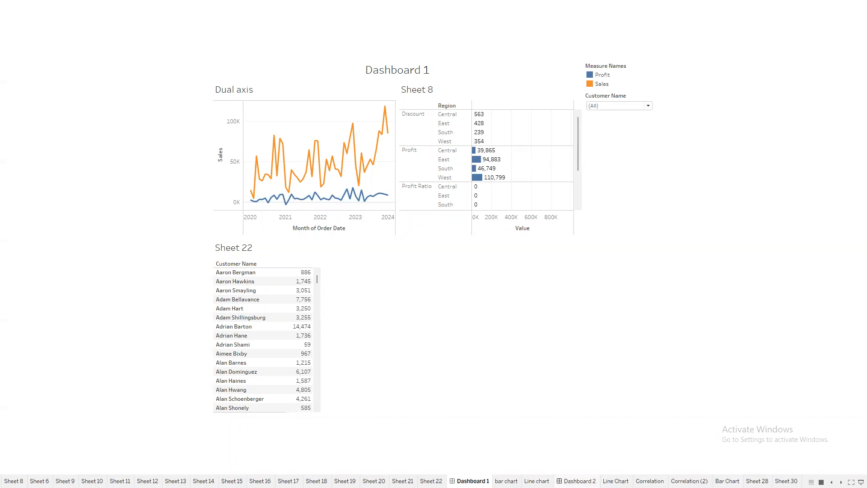
mouse_move(577, 481)
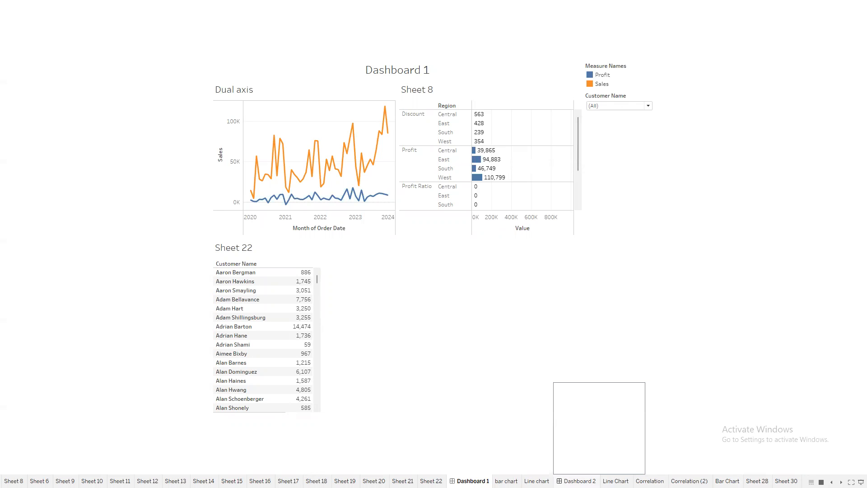
View Dashboard 2 and Dashboard 1 in presentation mode, and return to the normal editing view.
click(578, 481)
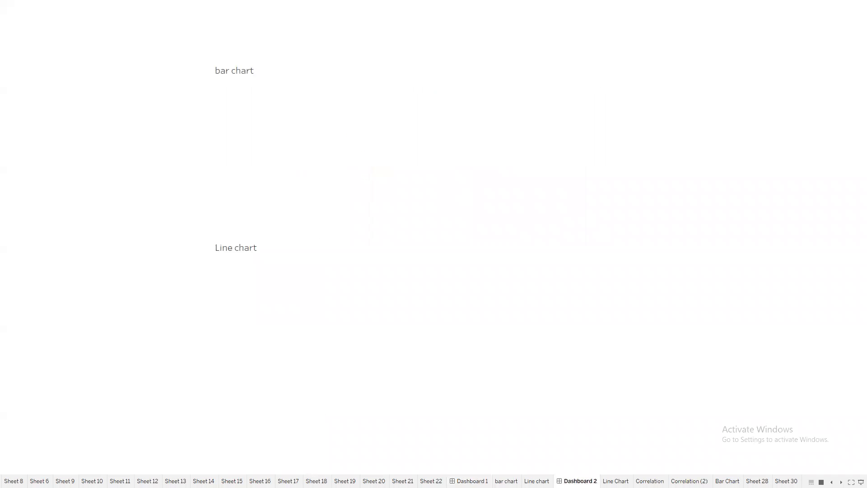
click(470, 480)
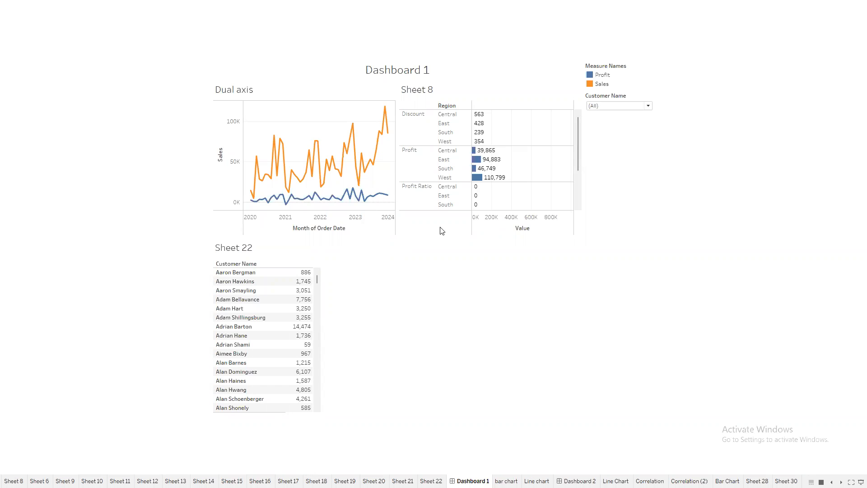
key(Escape)
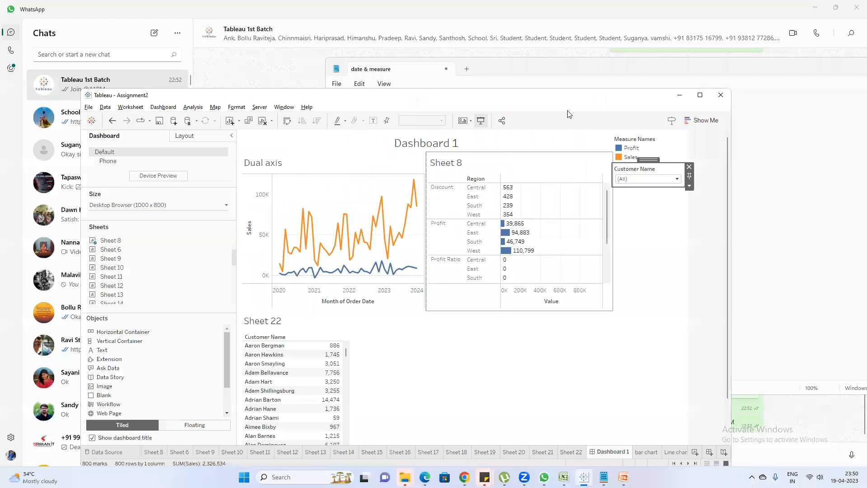
Bring up the dialog for sharing via Tableau Server or Tableau Cloud, and close it without connecting.
click(506, 119)
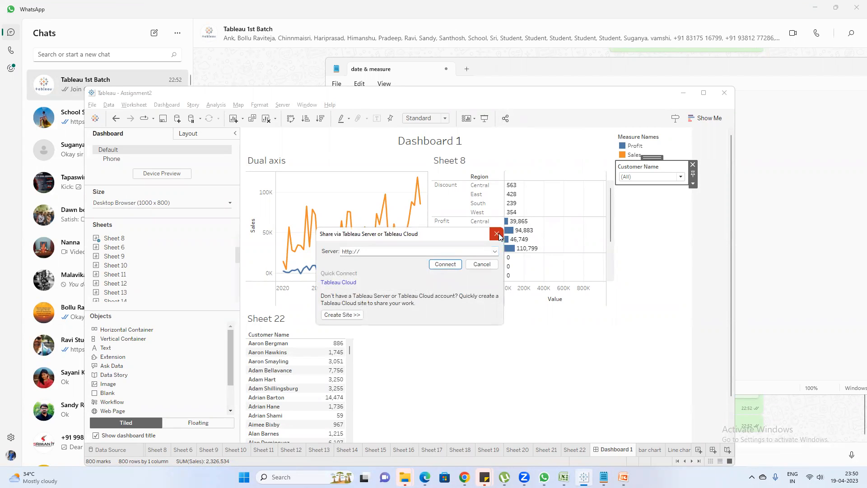
click(497, 233)
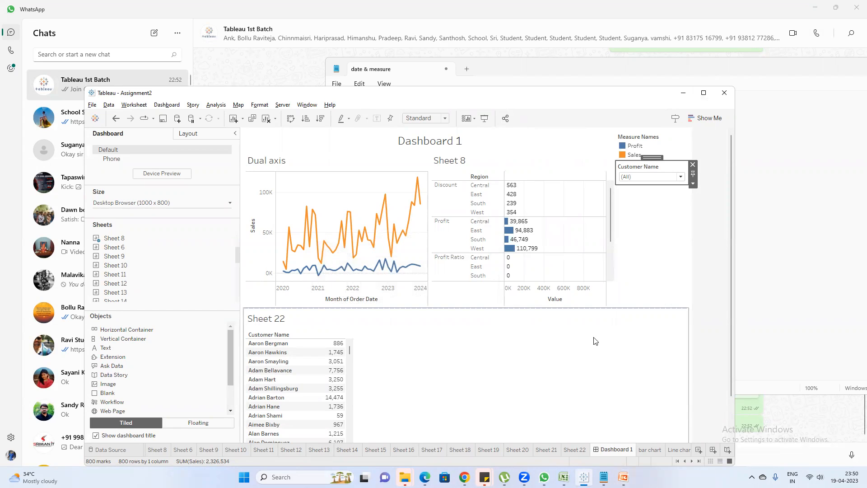
click(505, 118)
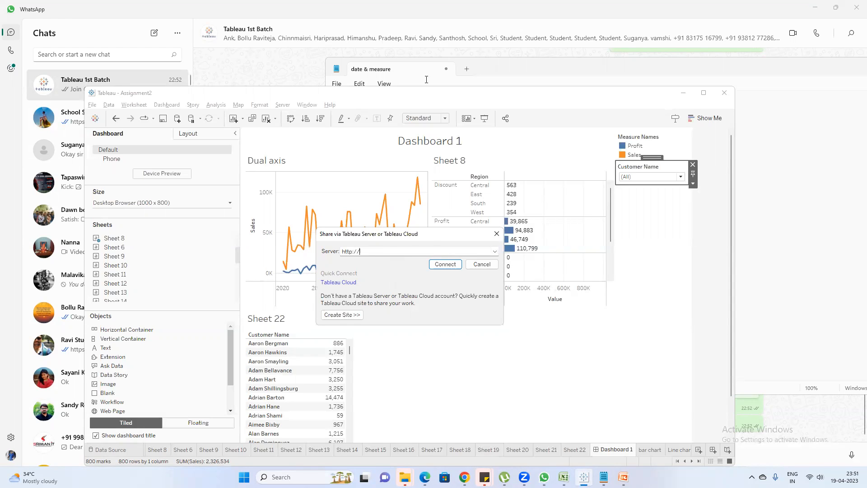
click(497, 234)
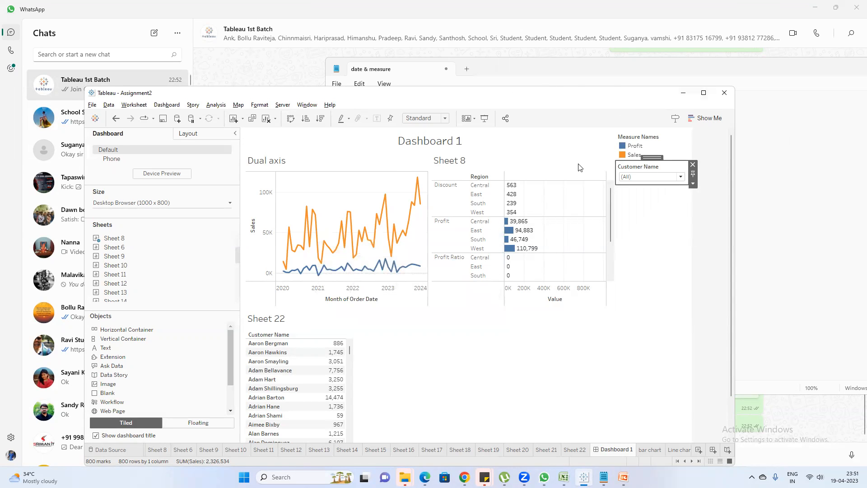
Display the Show Me chart options beside Dashboard 1 and maximize the workbook window.
drag(480, 92, 481, 25)
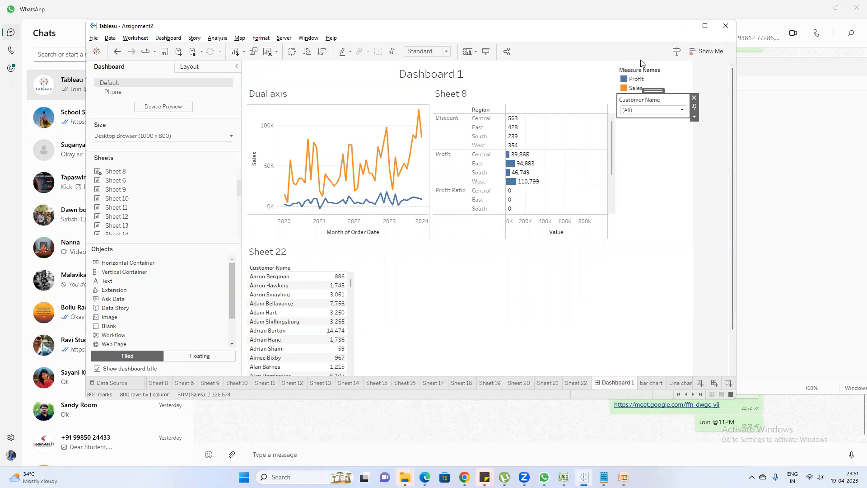
click(707, 51)
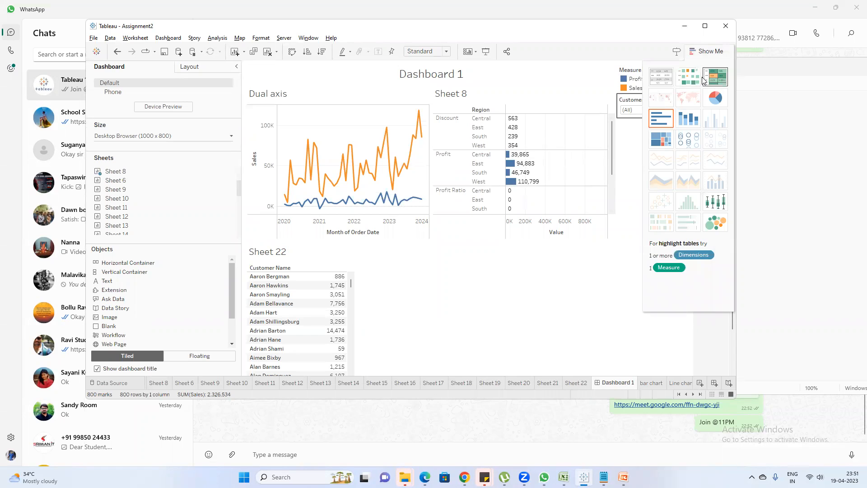
click(705, 27)
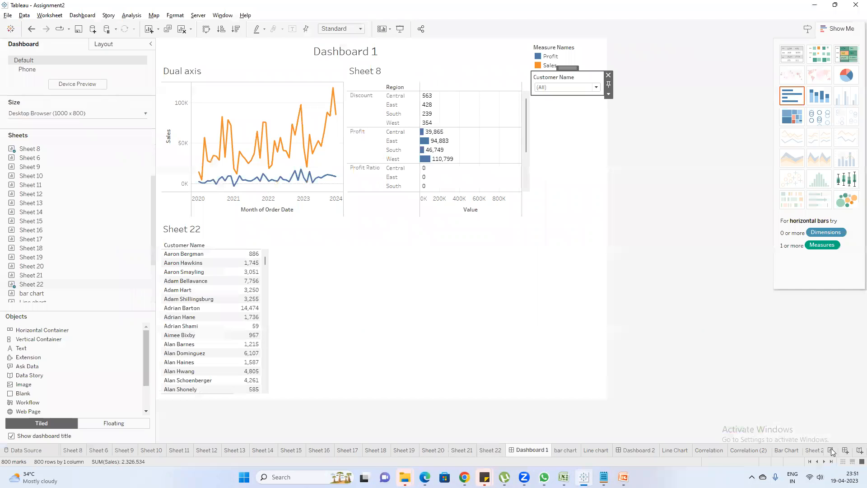
Create a new worksheet with Region on Rows and Sales as the text values.
click(830, 448)
click(68, 92)
text(re)
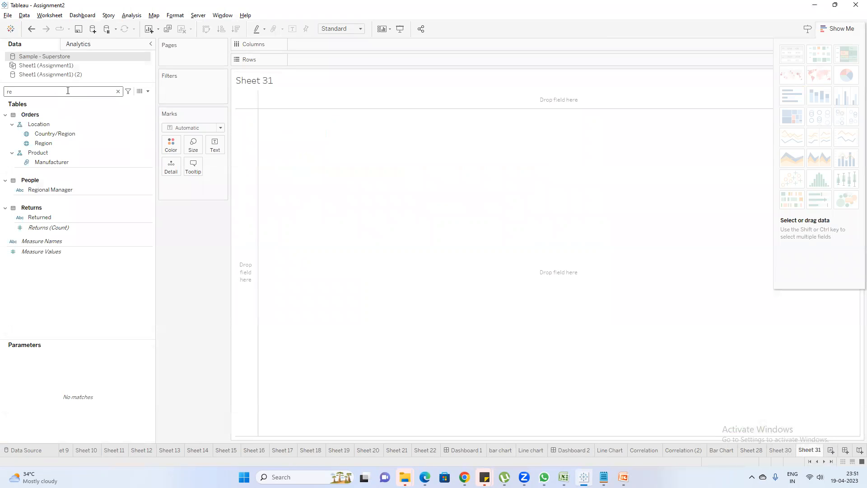
double_click(67, 90)
drag(47, 143, 321, 65)
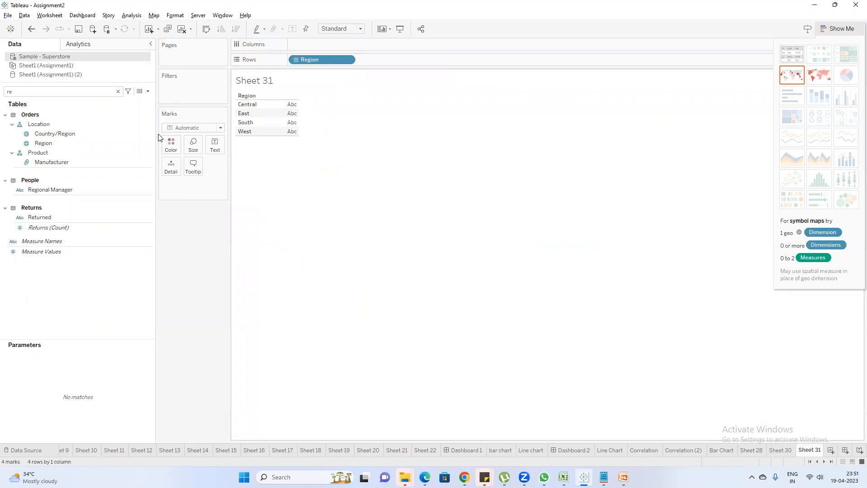
text(sa)
double_click(47, 132)
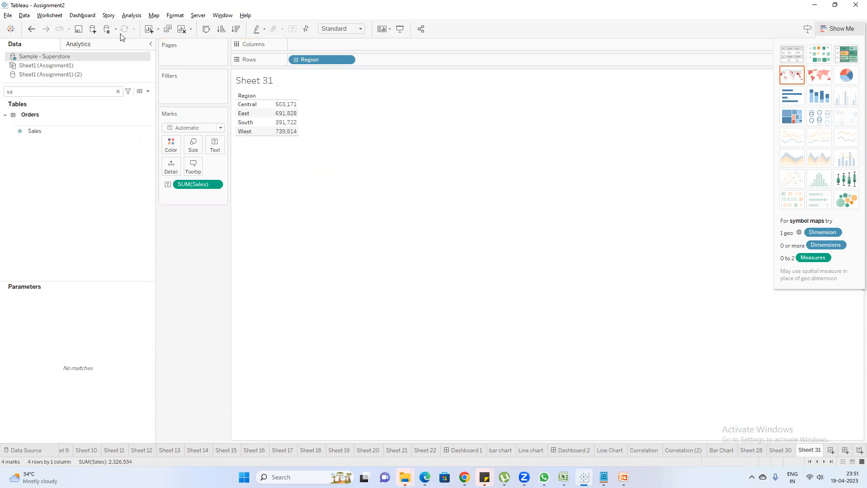
Convert the Region sales table to a pie chart with Show Me and rename the sheet as Pie Chart.
click(846, 76)
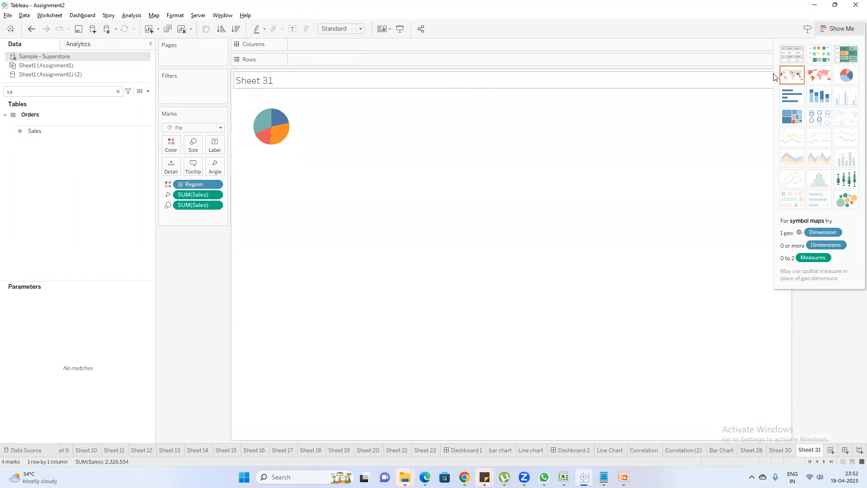
click(845, 29)
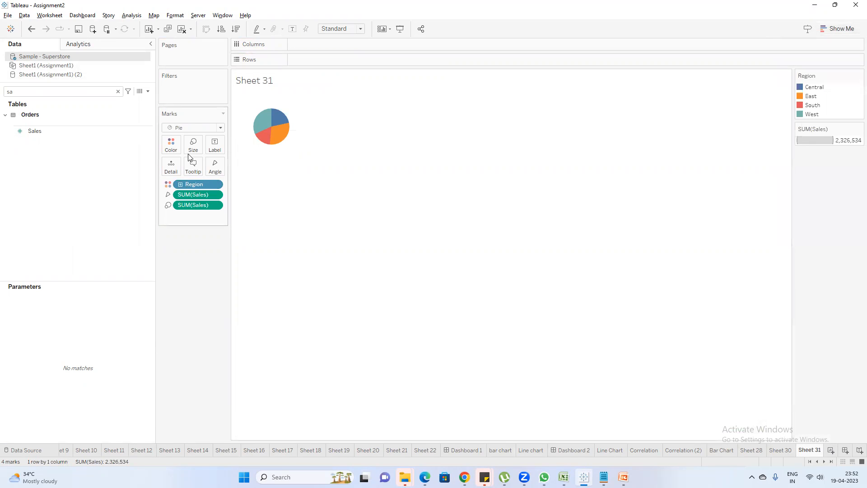
double_click(809, 450)
text(Pie Chart)
key(Return)
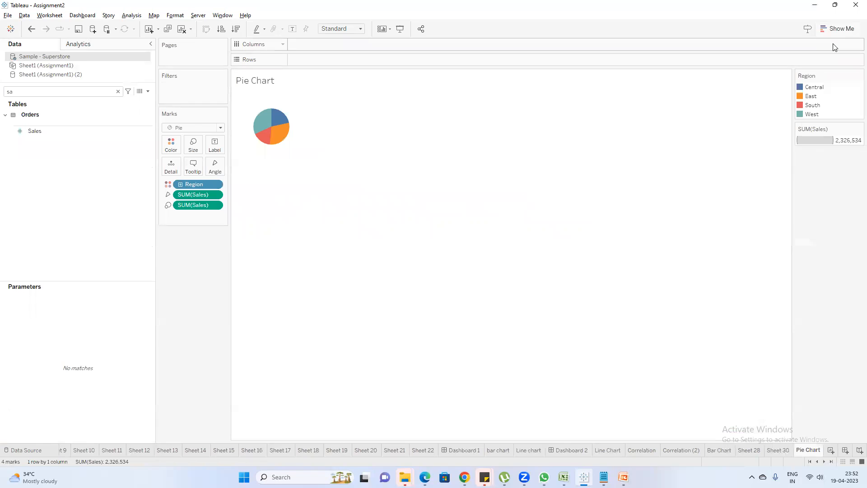
Switch to PowerPoint to view the Magnitude slide of the training deck, and return to Tableau.
click(835, 30)
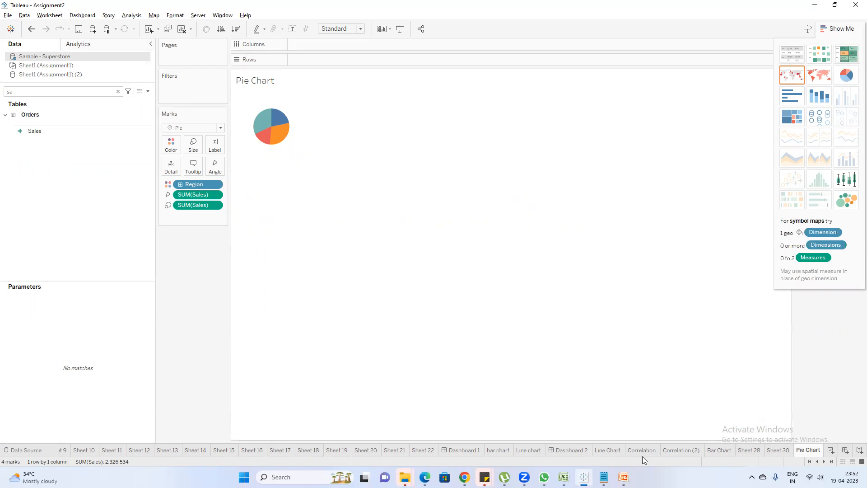
click(623, 476)
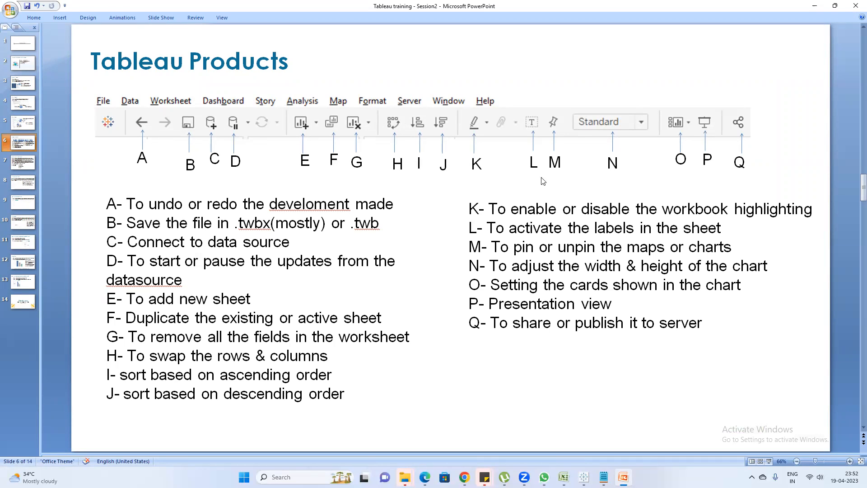
click(25, 263)
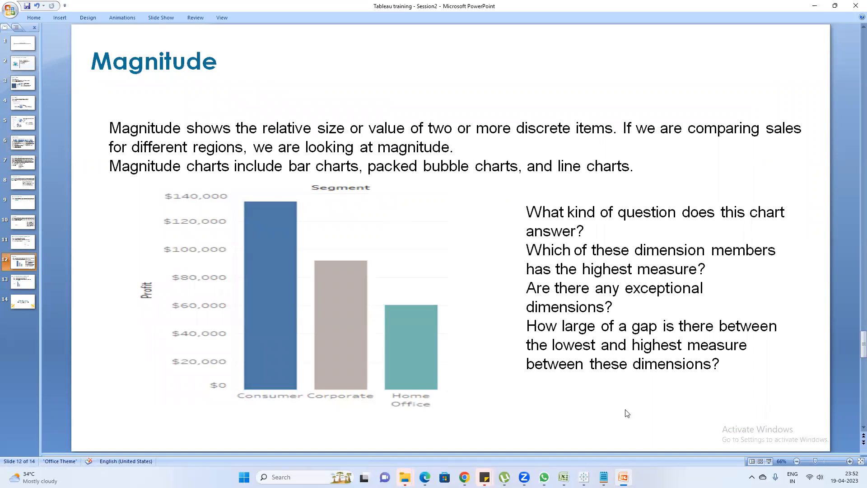
click(584, 476)
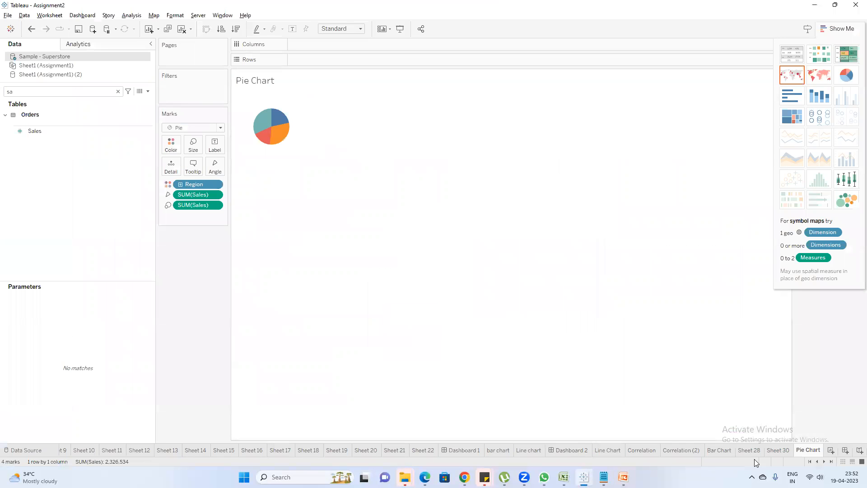
Clear all fields from the existing Bar Chart sheet.
click(722, 451)
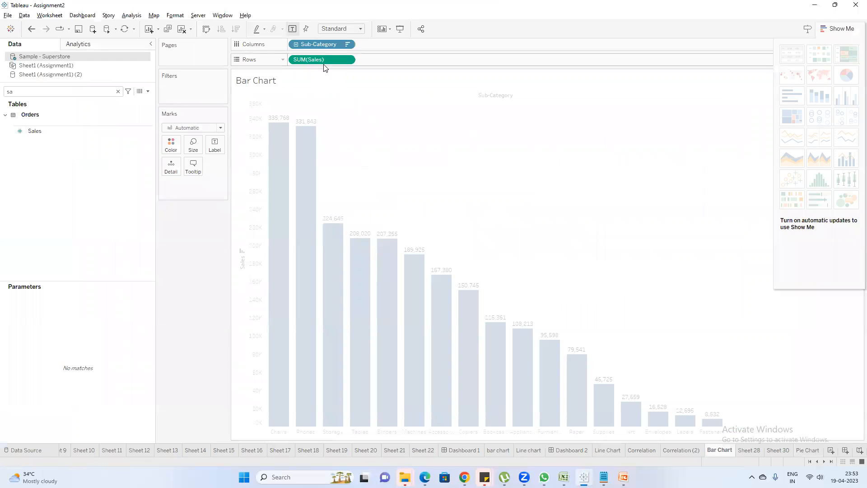
click(182, 29)
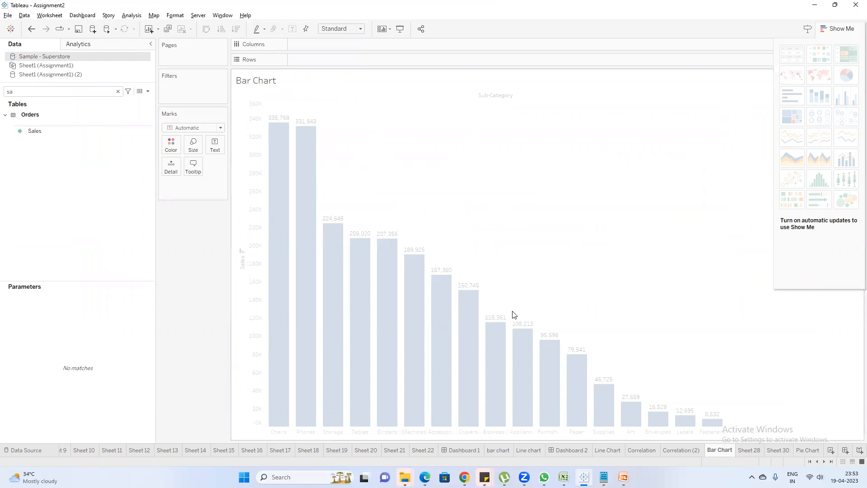
right_click(513, 309)
click(648, 336)
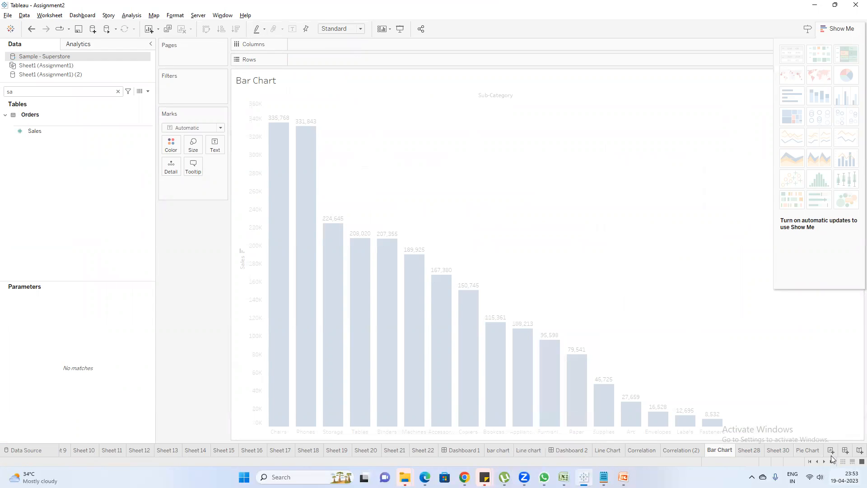
Create a new worksheet charting Sales on Rows by Sub-Category on Columns, and hide the Show Me options.
click(830, 450)
click(71, 92)
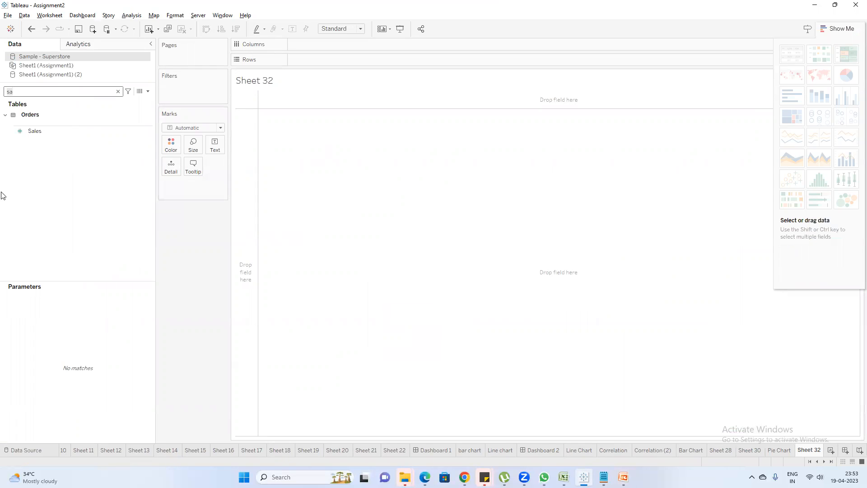
double_click(55, 129)
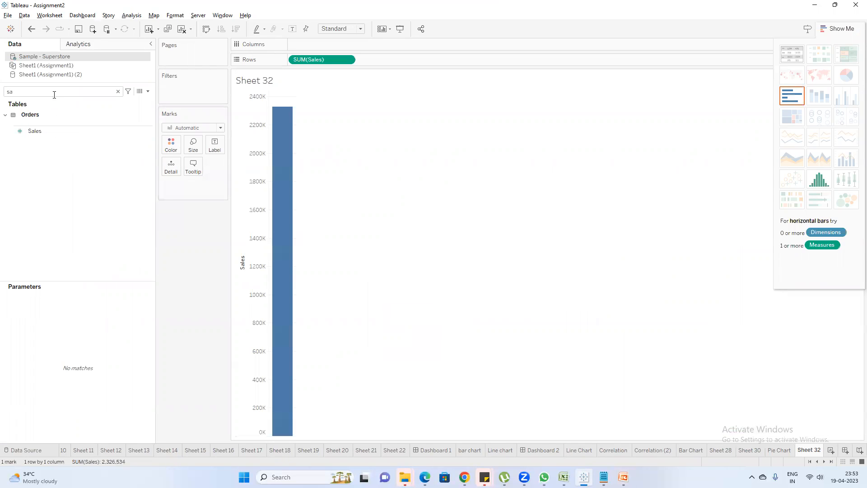
key(BackSpace)
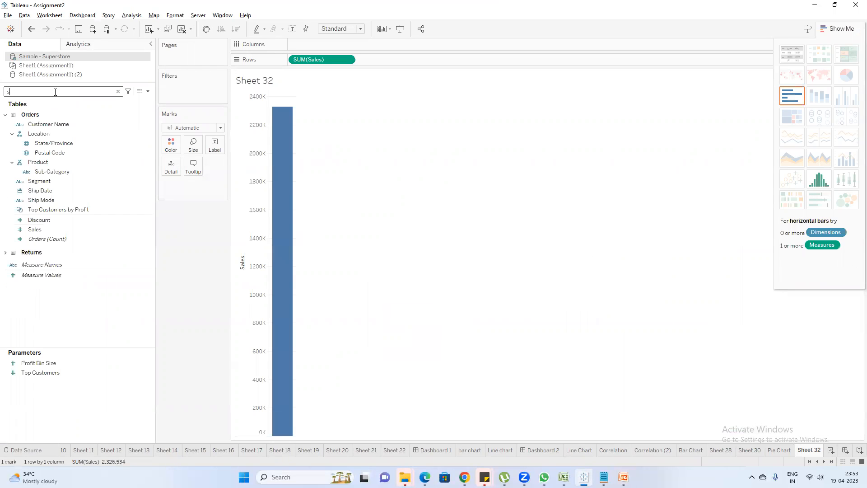
double_click(60, 172)
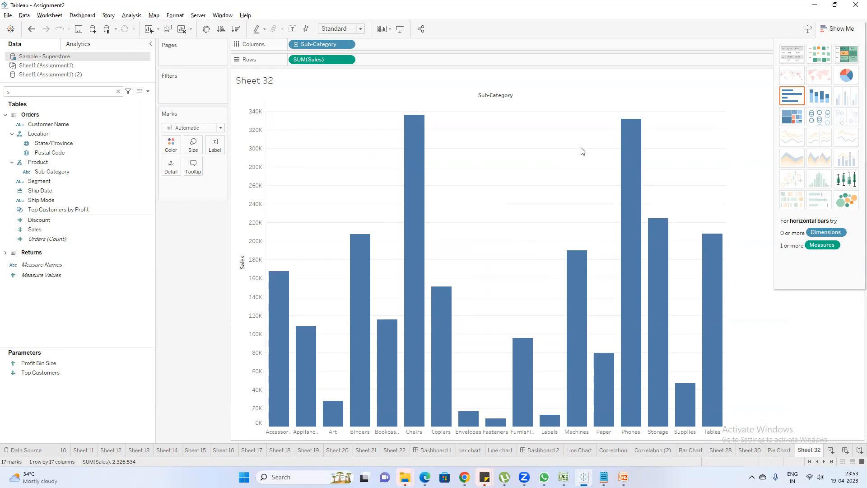
click(835, 26)
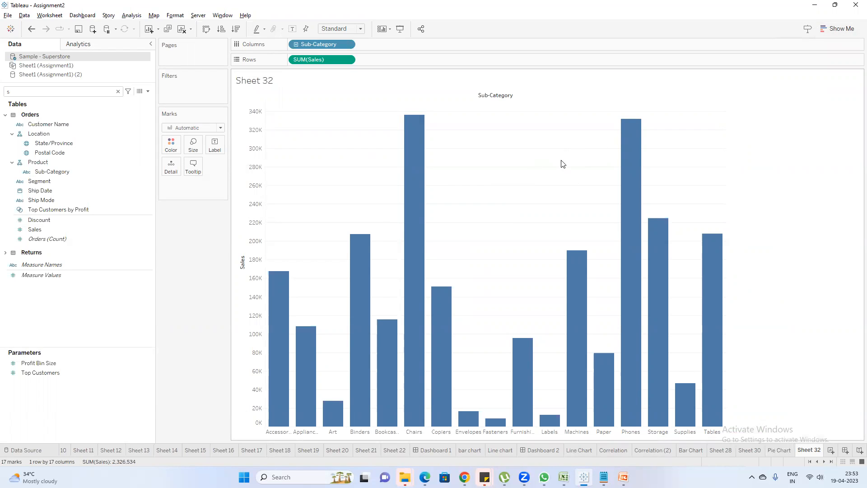
Size the Sub-Category bars by Profit.
mouse_move(622, 223)
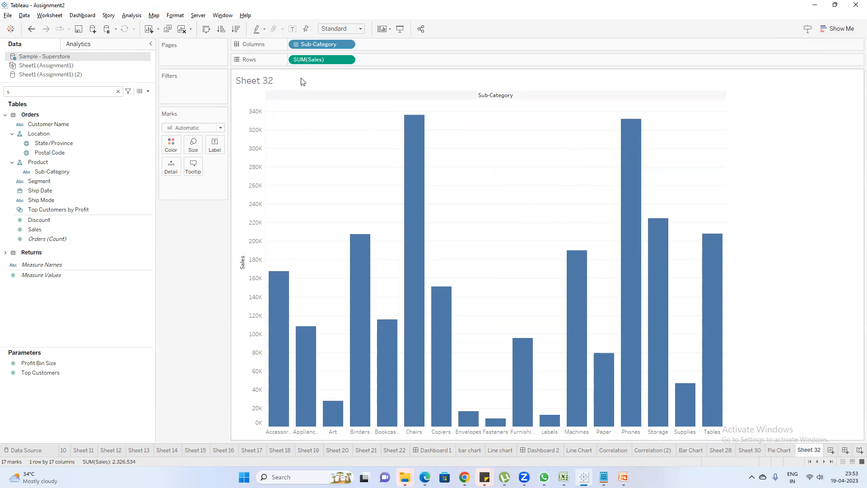
click(44, 89)
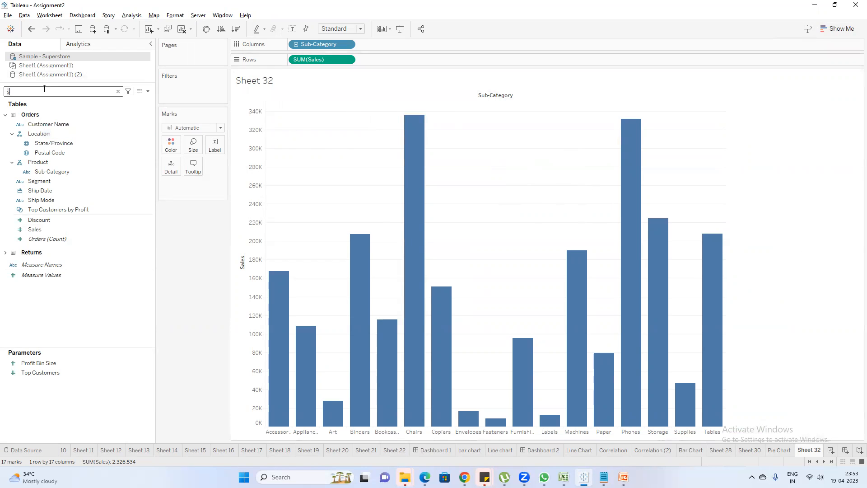
key(BackSpace)
text(pr)
drag(33, 182, 189, 143)
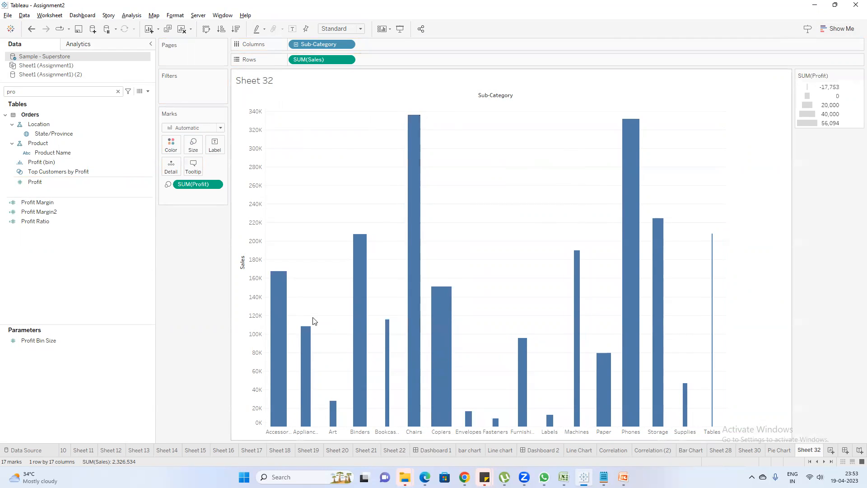
mouse_move(404, 322)
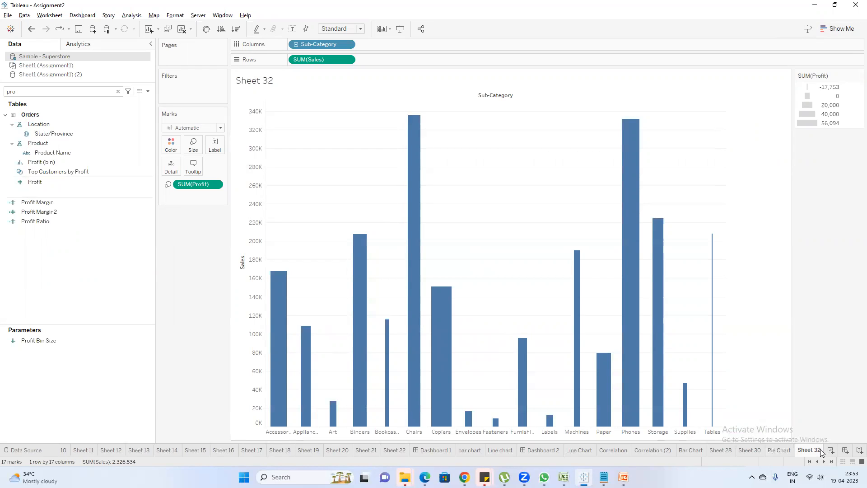
Rename Sheet 32 as Bar chart.
mouse_move(810, 445)
double_click(816, 450)
text(Bar chart)
key(Return)
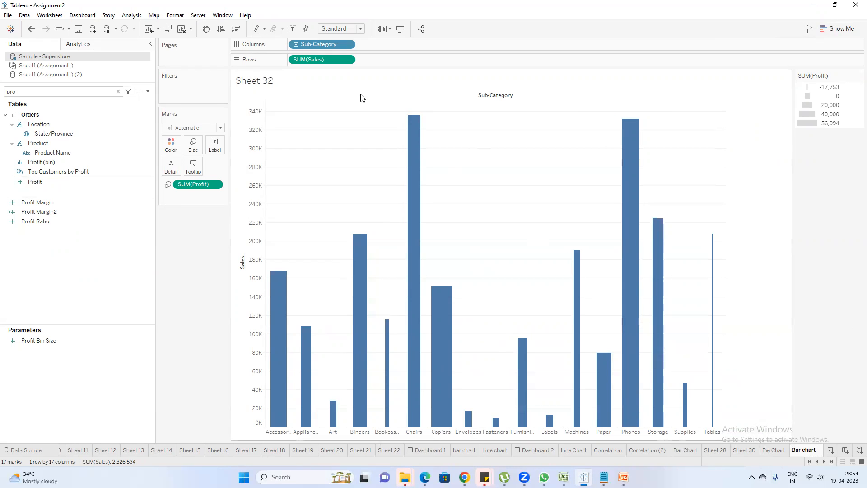
Sort the bars in descending order of Sales and color them by Sub-Category.
click(236, 29)
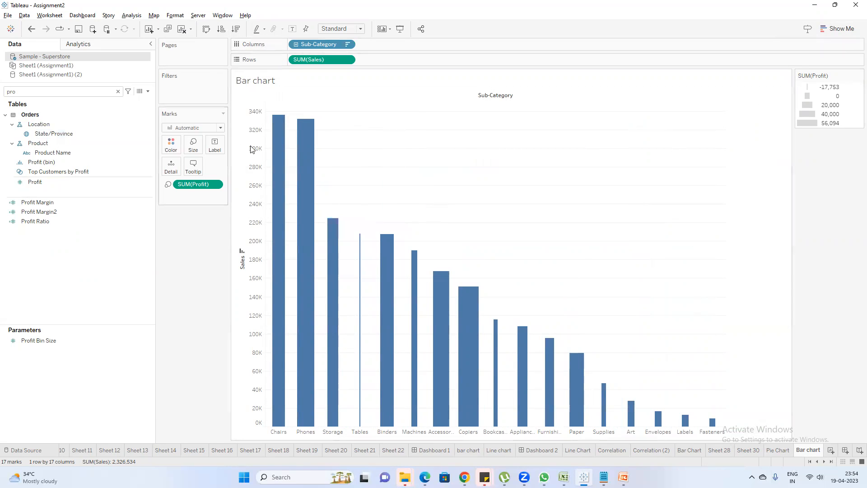
drag(320, 44, 171, 154)
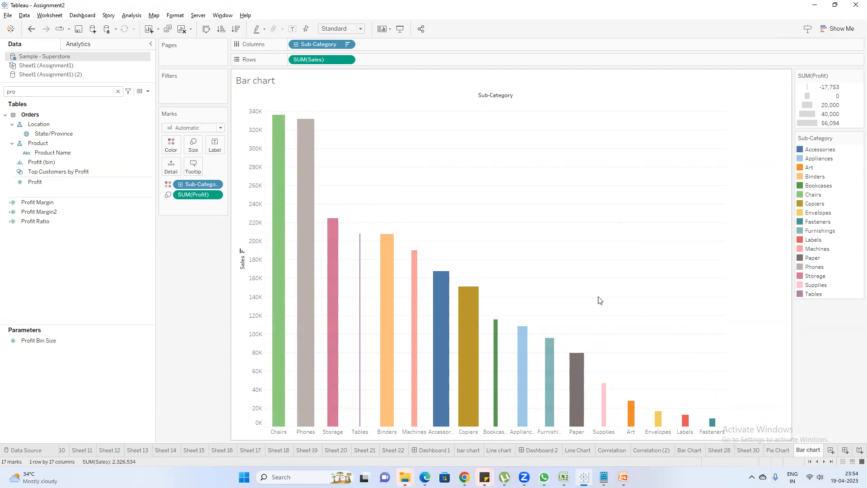
Remove Sub-Category from the bars' color encoding and open a new calculated field.
click(52, 153)
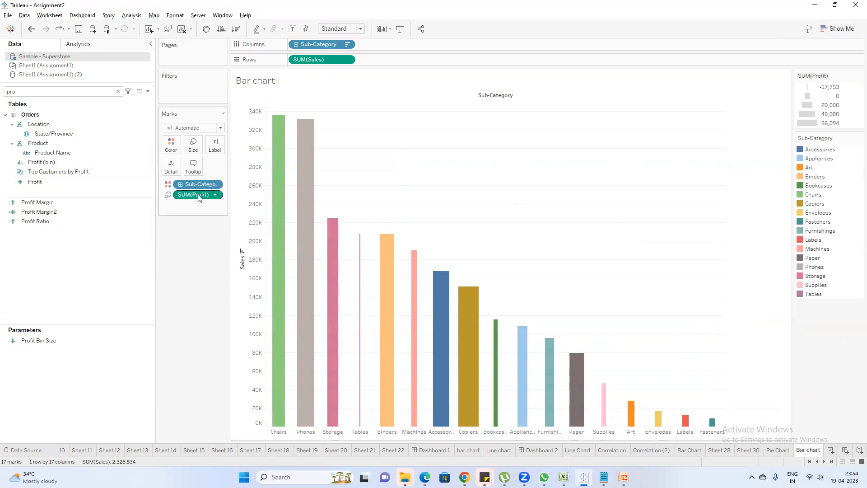
drag(198, 185, 189, 245)
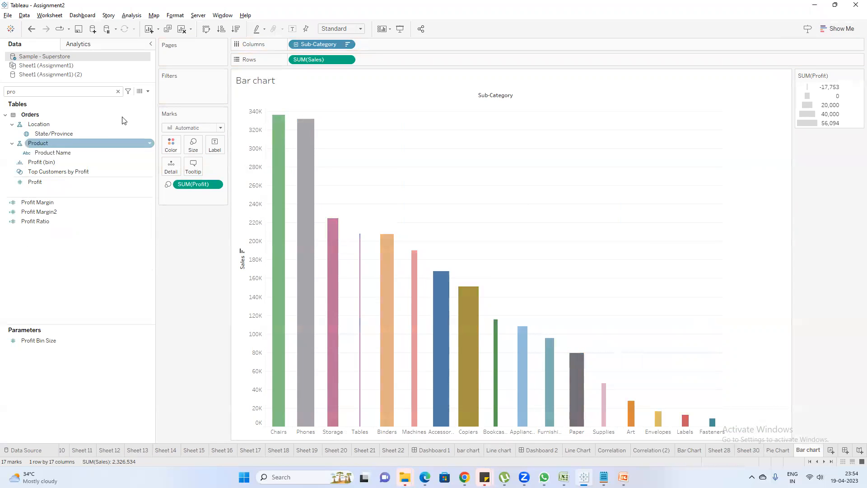
click(148, 95)
click(120, 99)
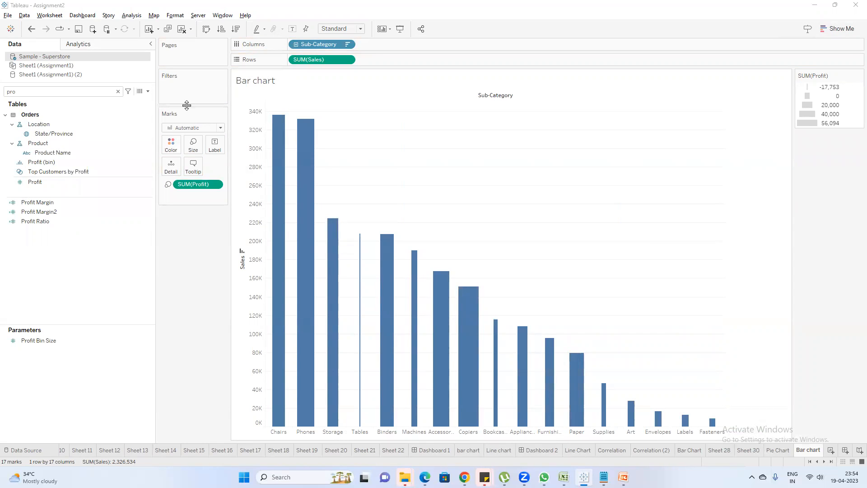
Enter the calculation's first condition: if SUM([Sales])>250000 then 'Good'.
drag(525, 174, 659, 167)
click(602, 199)
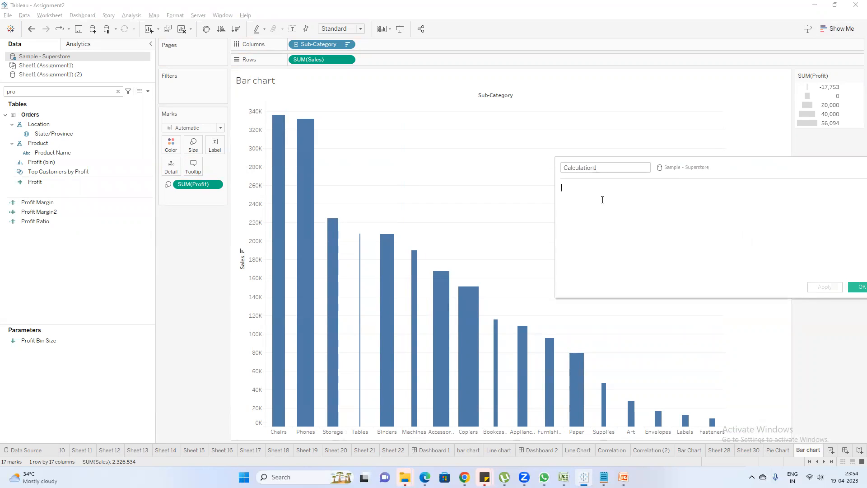
text(if SUM(sal)
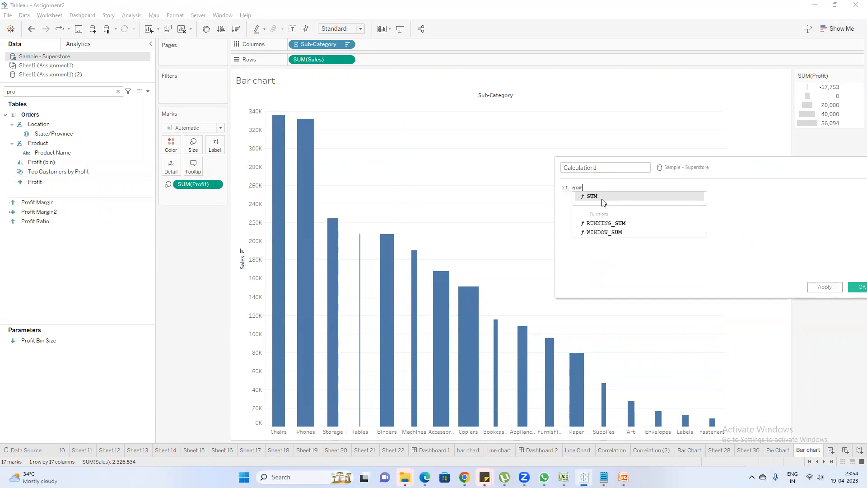
key(Return)
text(>)
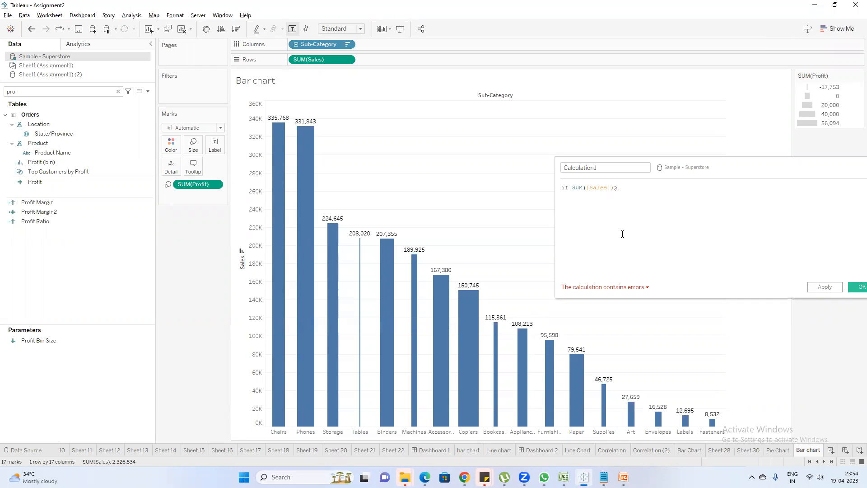
click(637, 190)
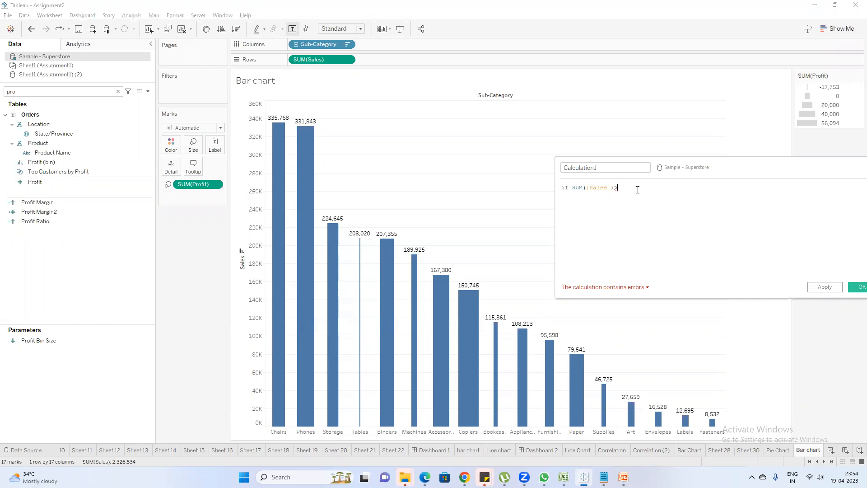
text(250000 then)
key(Return)
key(BackSpace)
text('')
key(Left)
text(God)
key(BackSpace)
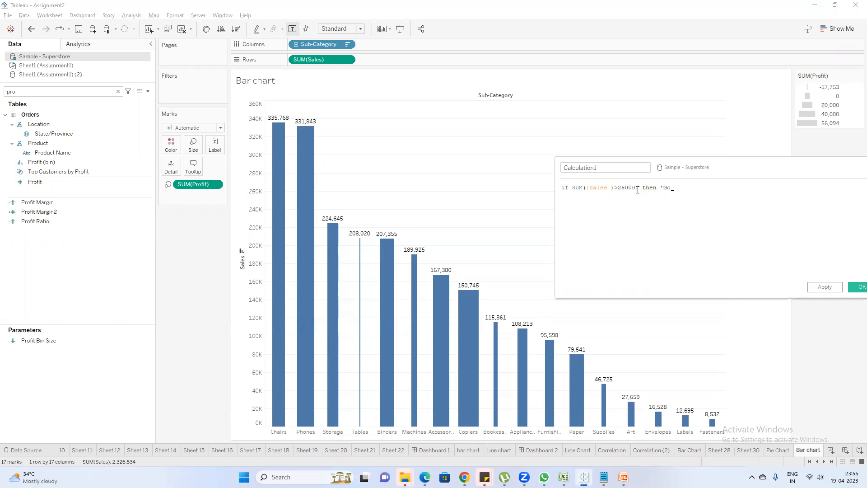
text(d')
Add a second condition to the calculation: ELSEIF SUM([Sales])<250000 and SUM([Sales])>100000 then 'Moderate'.
key(Return)
text(els)
key(Down)
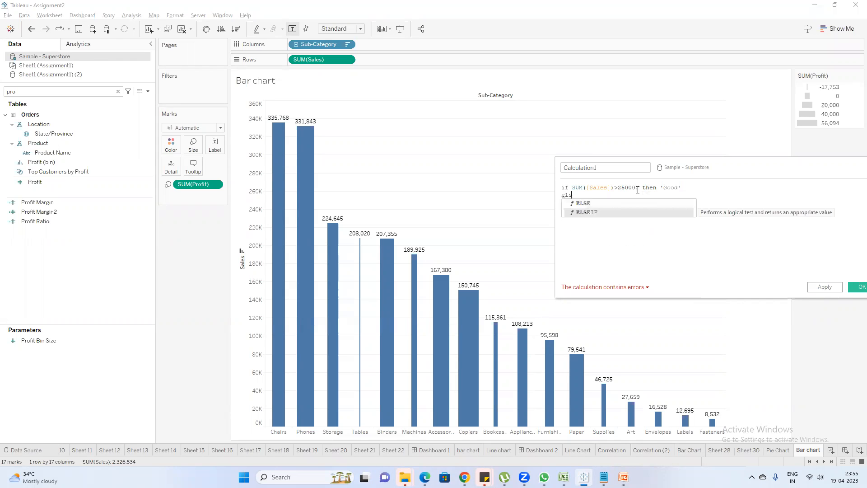
key(Return)
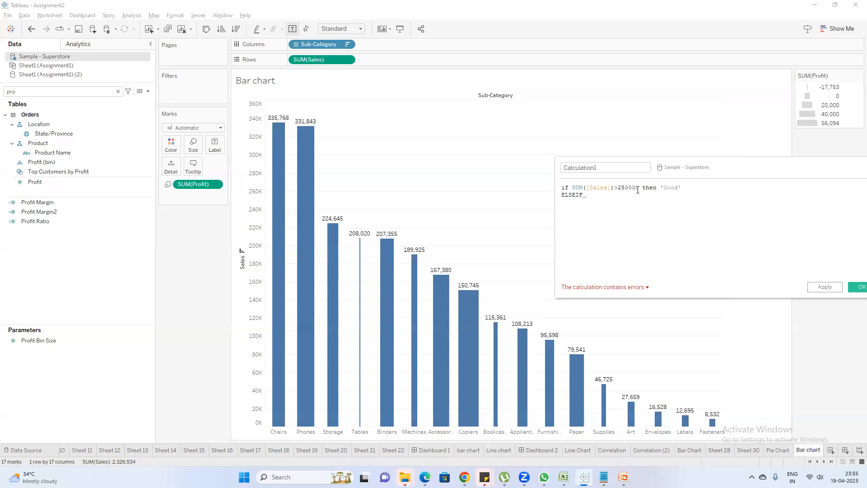
text(SUM(sale)
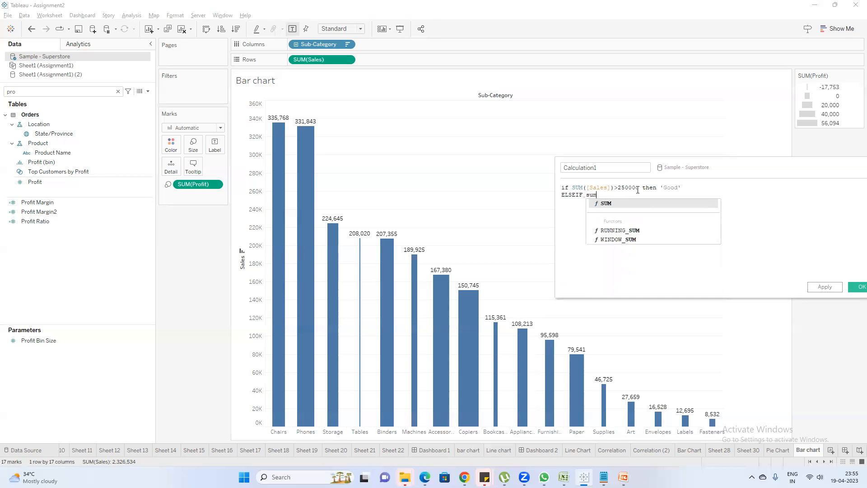
key(Return)
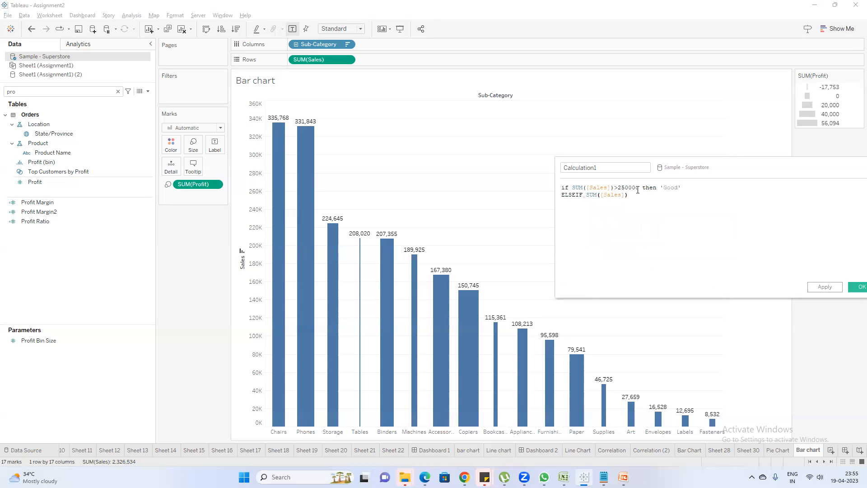
key(Right)
text(>)
key(BackSpace)
text(250000 and SUM([)
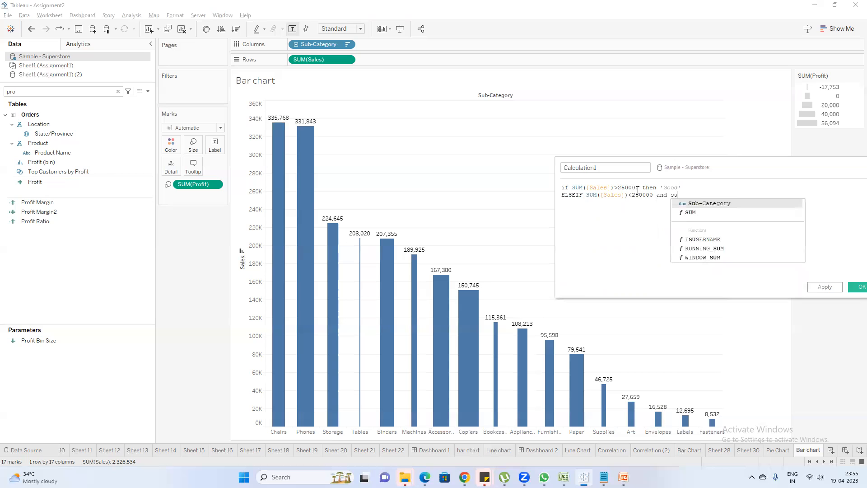
text(Sa)
key(Return)
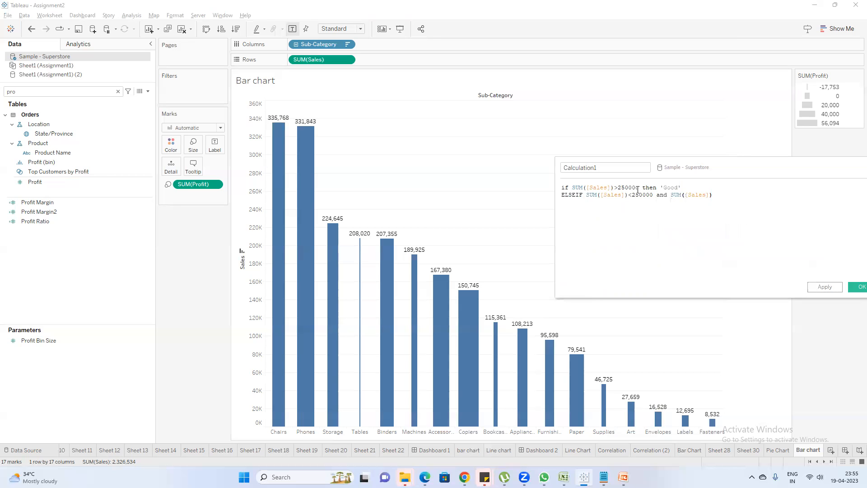
text(>100000 then)
text(Moderate)
Finish the formula with ELSE 'Bad' END and save the calculated field as Color Condition.
key(Return)
text(els)
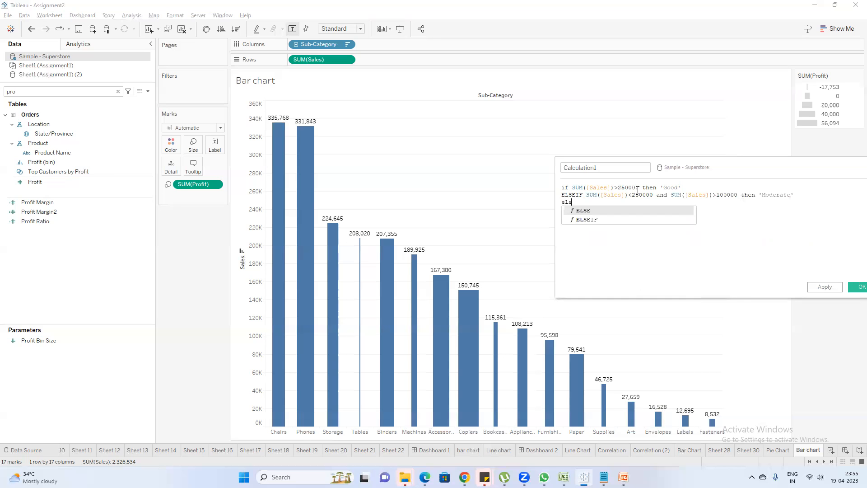
key(Return)
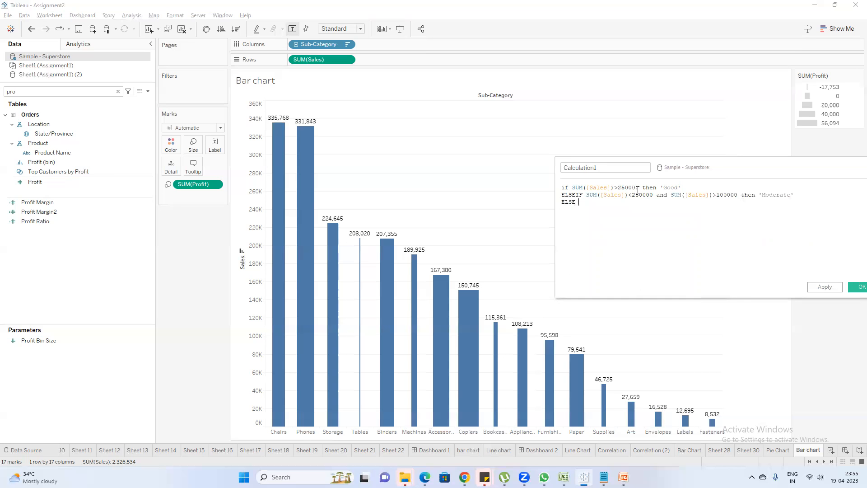
text('Bad' END)
click(601, 167)
text(Co)
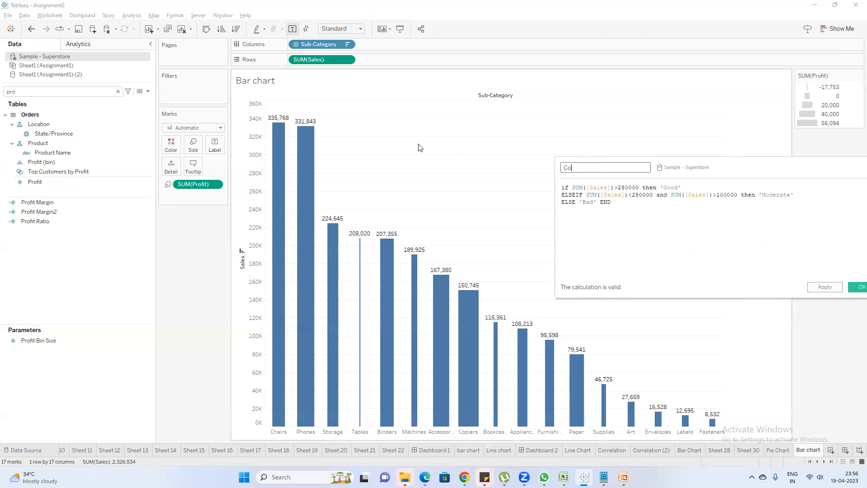
text(lor Condition)
click(860, 287)
Search the data fields for "colo" and color the bars by Color Condition.
click(66, 95)
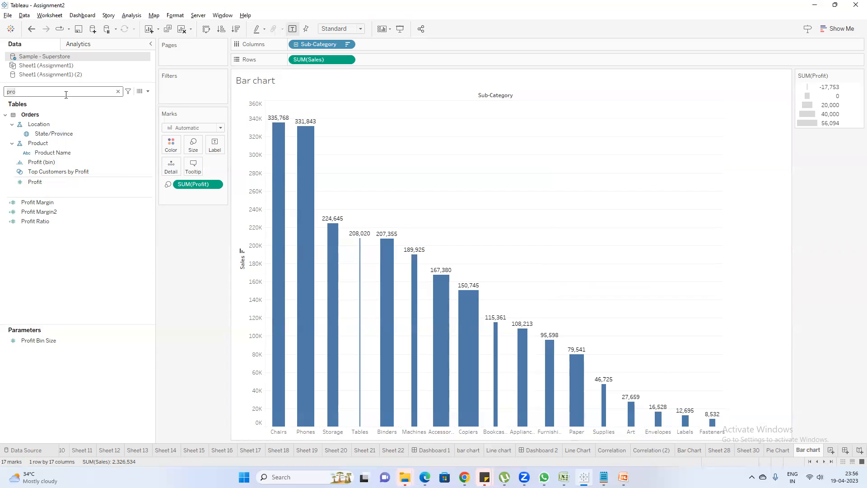
key(BackSpace)
key(BackSpace)
key(BackSpace)
text(colo)
click(43, 123)
drag(43, 123, 168, 149)
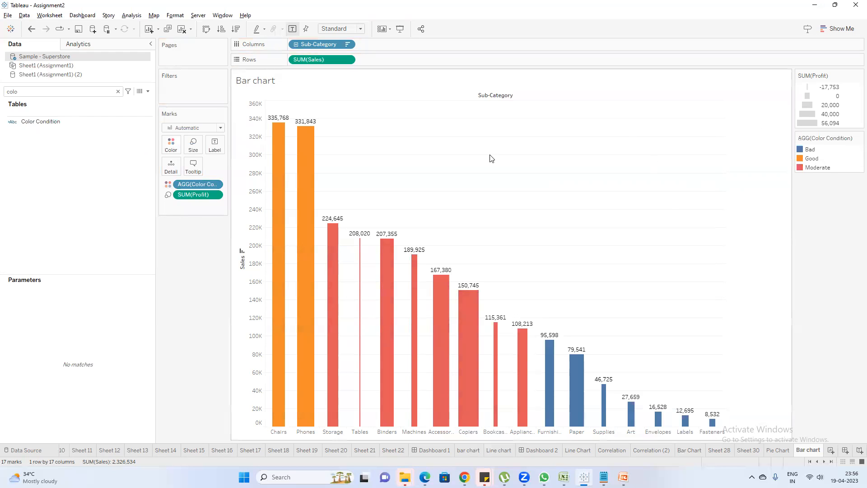
Open the Color Condition calculation in the editor and place it clear of the color legend.
right_click(51, 120)
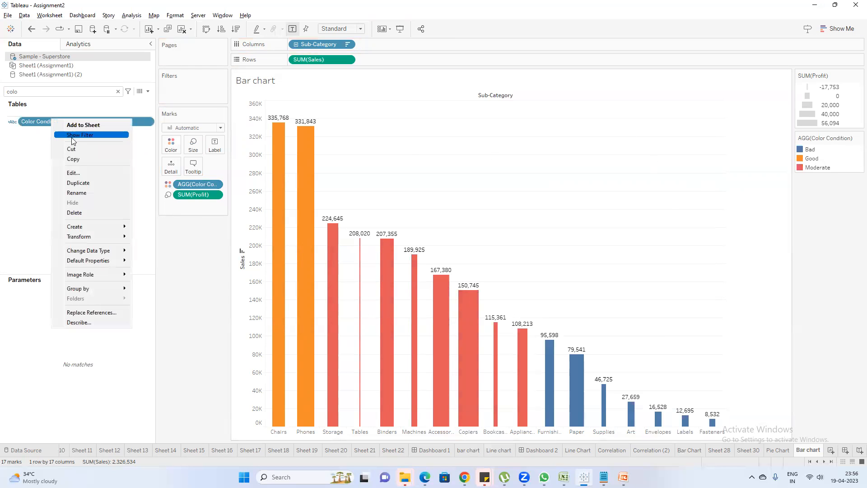
click(78, 173)
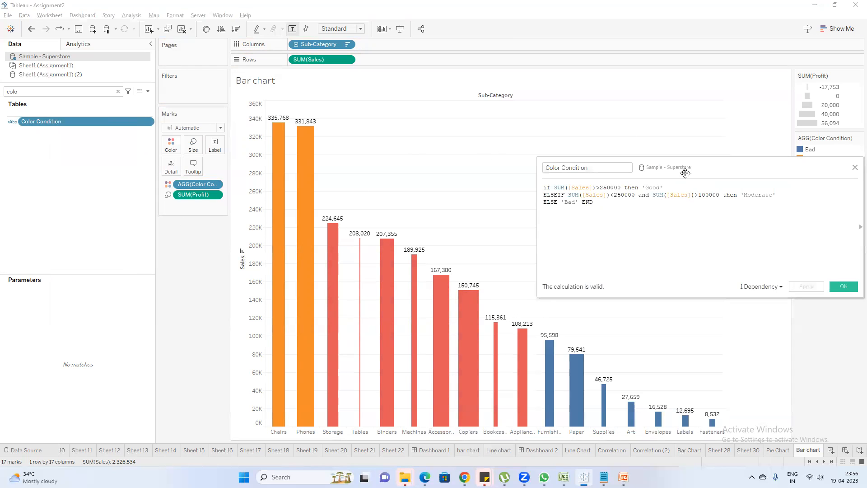
drag(684, 172, 698, 231)
Set the Color Condition colors to green for Good, red for Bad and orange for Moderate.
double_click(808, 158)
click(450, 249)
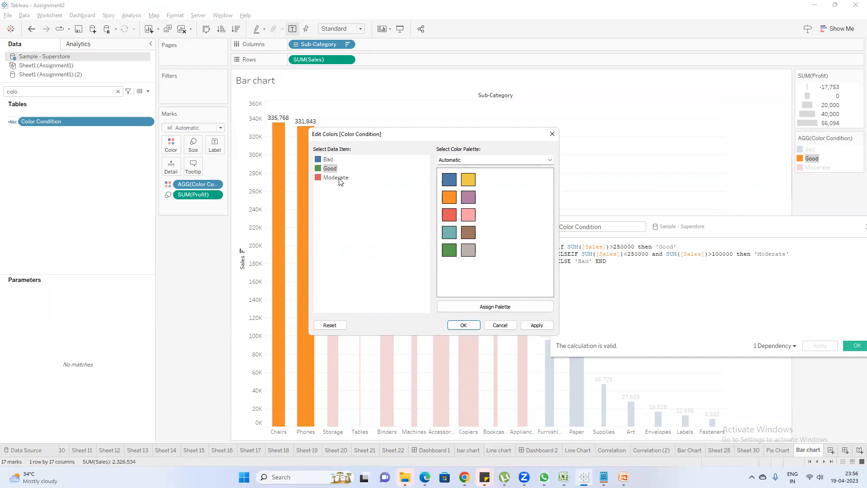
drag(387, 137, 411, 134)
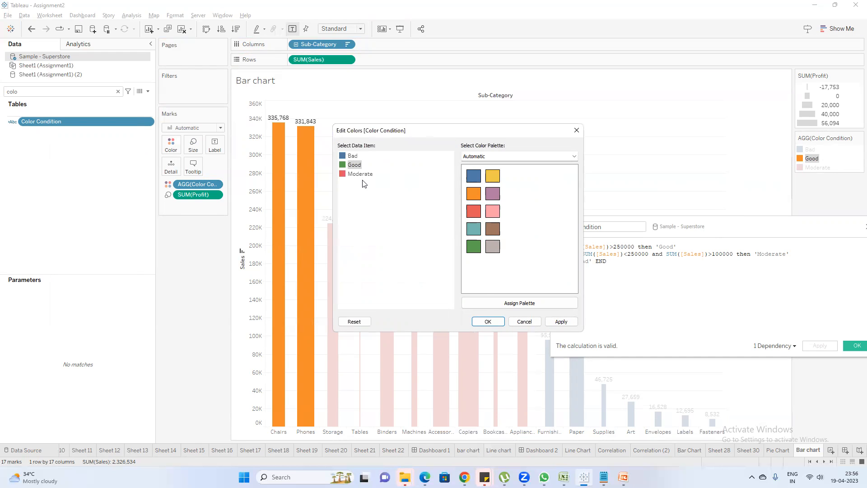
click(352, 156)
click(474, 211)
click(349, 175)
click(473, 194)
click(487, 321)
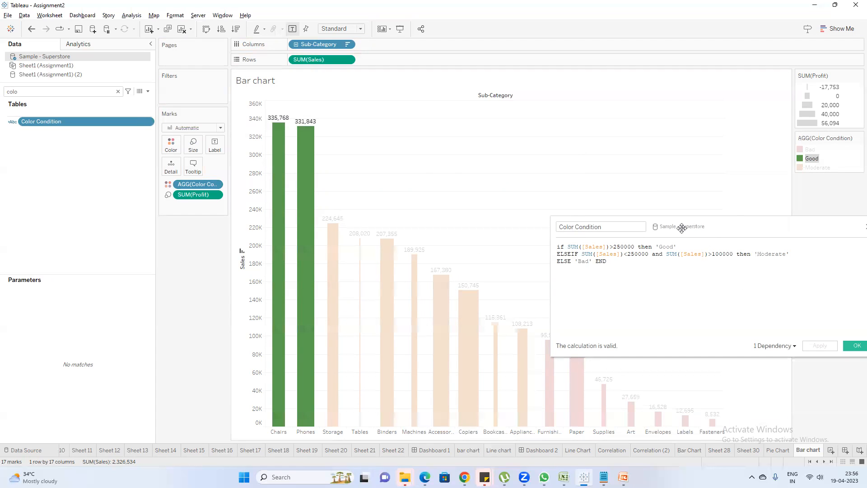
View the Pie Chart sheet for comparison and return to the Bar chart sheet.
click(775, 449)
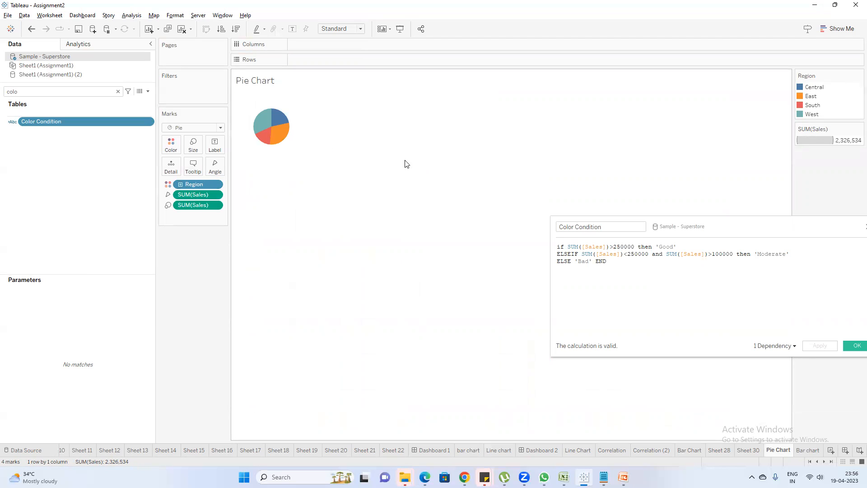
mouse_move(264, 139)
click(808, 449)
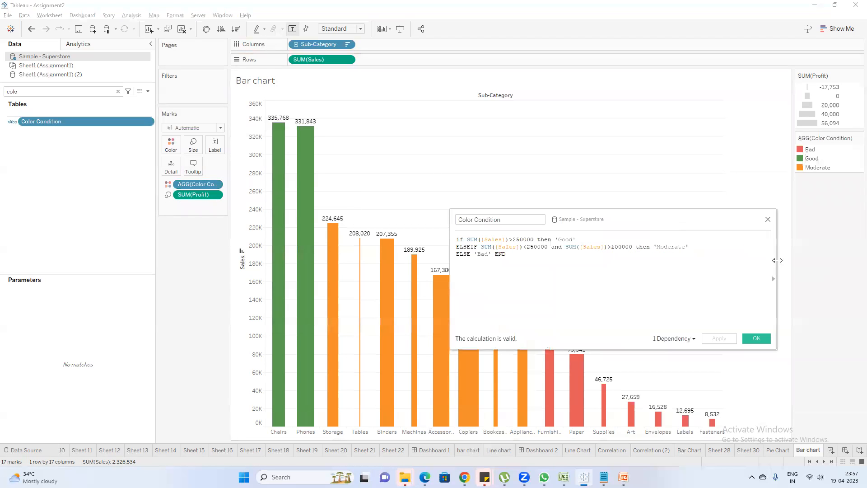
Review the ELSEIF line of the Color Condition formula beside the chart and close the calculation editor.
drag(777, 261, 717, 262)
drag(599, 219, 675, 219)
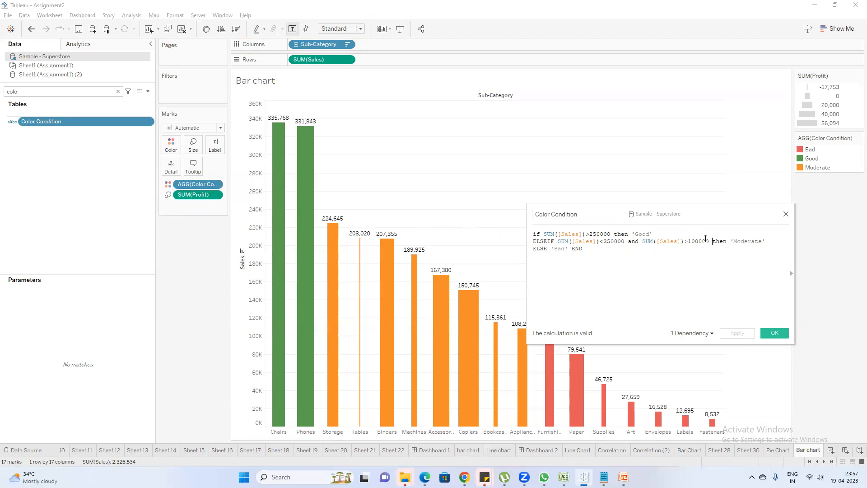
drag(768, 242, 531, 242)
click(620, 253)
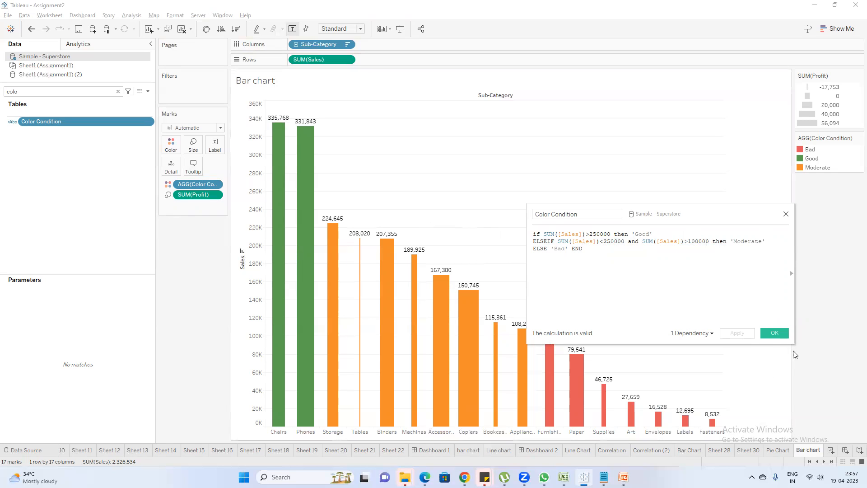
click(774, 333)
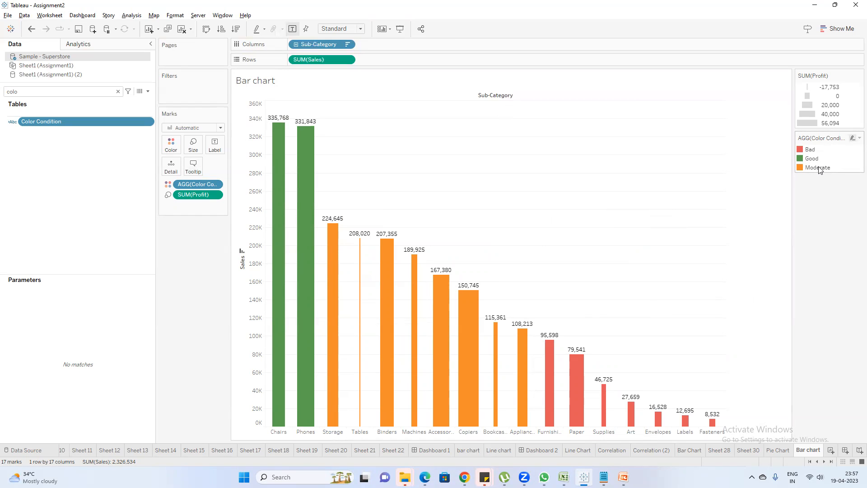
Switch to the PowerPoint training deck and show slide 13 on creating a bar or magnitude chart.
click(623, 477)
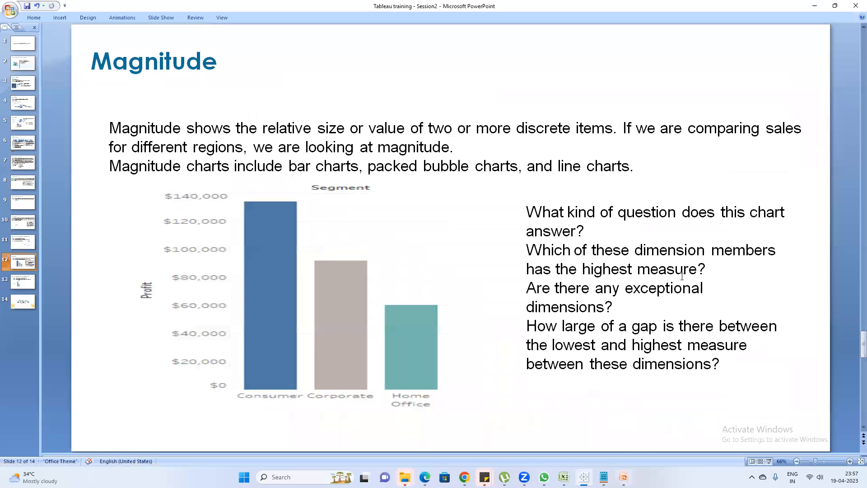
click(28, 284)
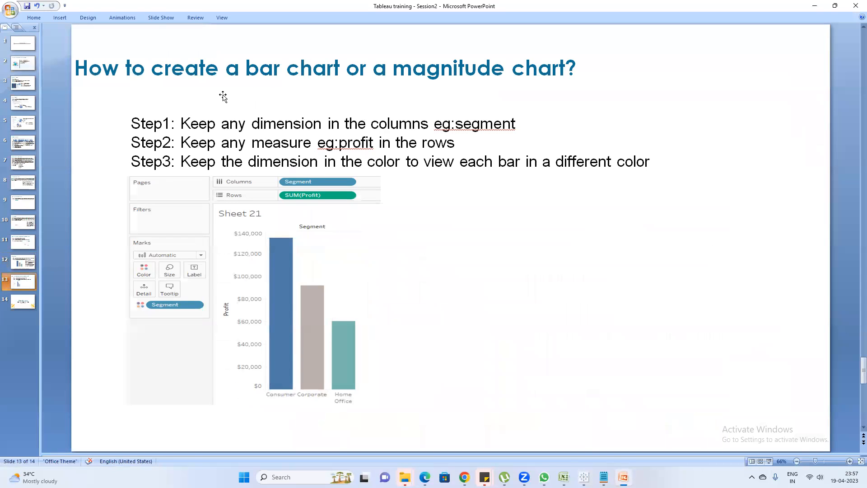
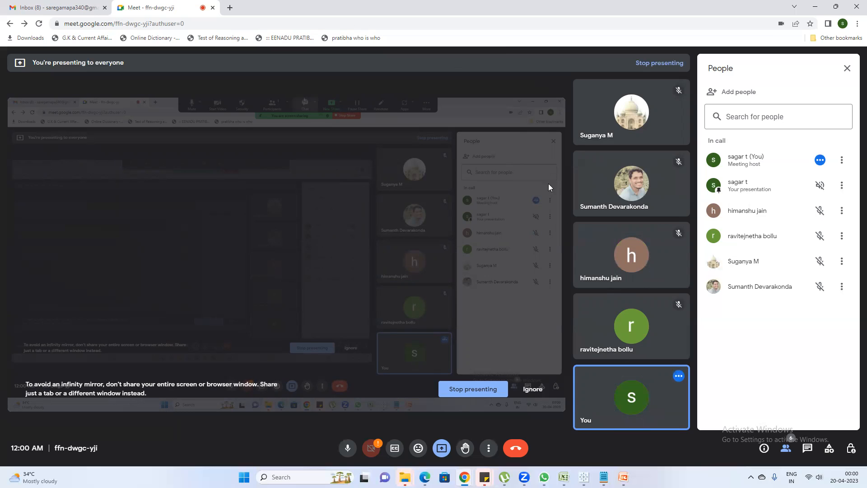
Minimize the Google Meet window and review the Magnitude slide and the scatter plot/correlation chart slide in PowerPoint.
click(815, 7)
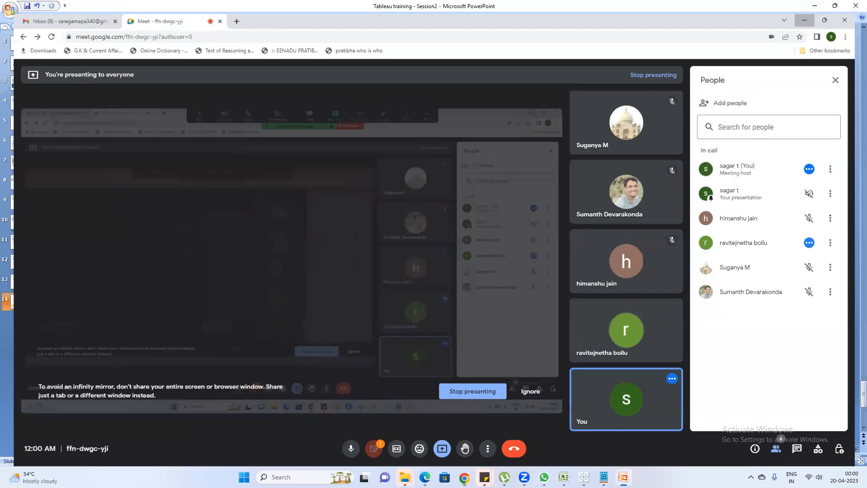
click(23, 262)
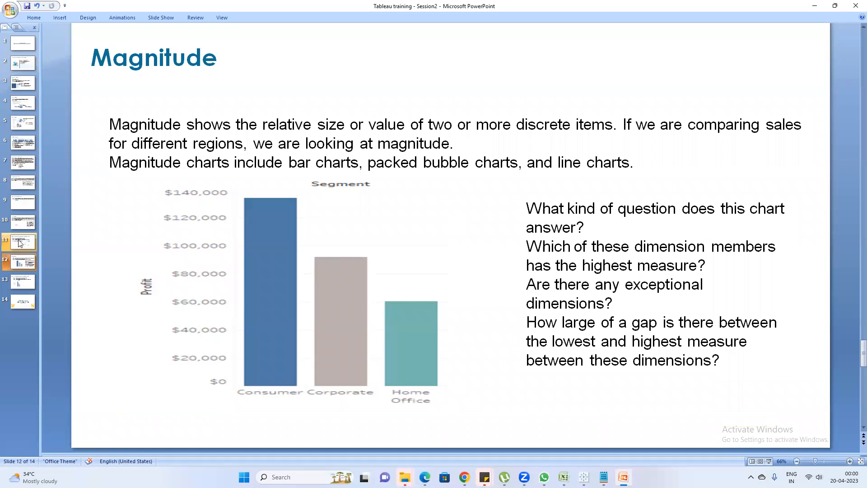
click(20, 243)
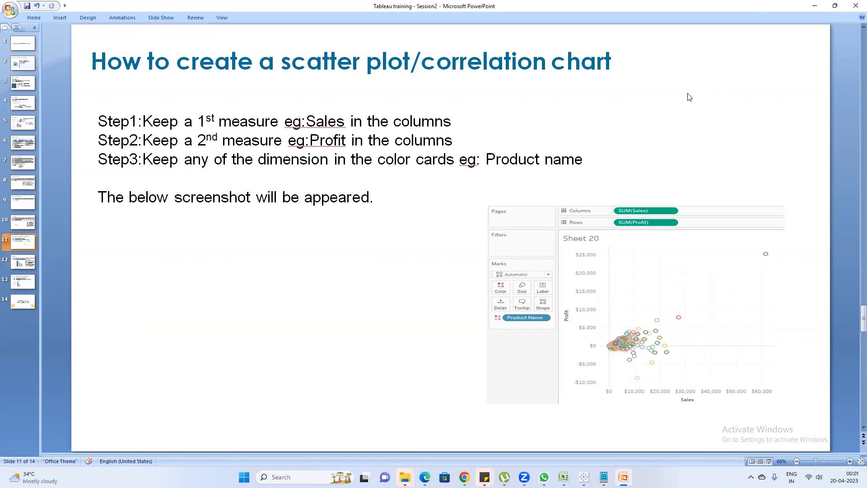
Review slide 9 on creating the line chart and return to the Tableau workbook.
click(16, 202)
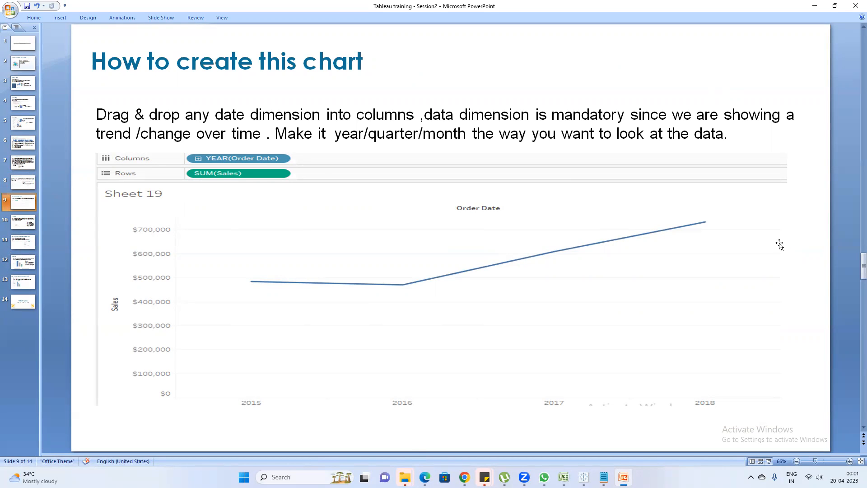
click(813, 5)
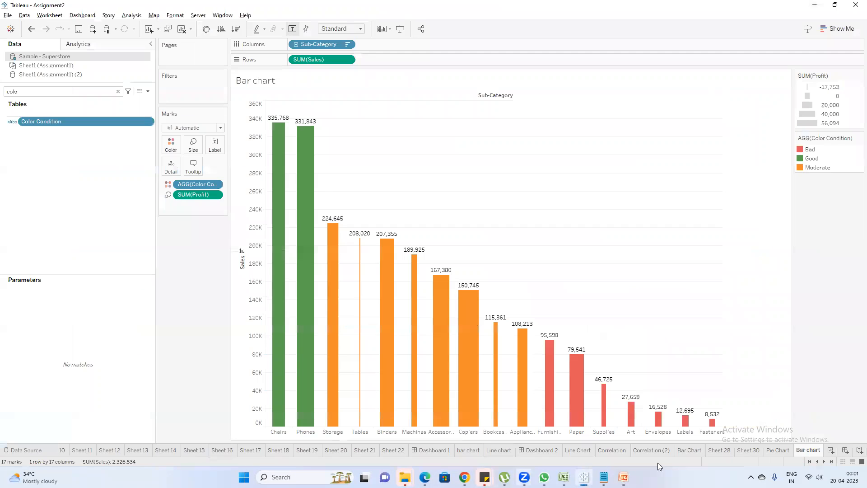
Create a new worksheet, search the fields for "sa", and add Sales to the rows.
click(830, 450)
click(63, 90)
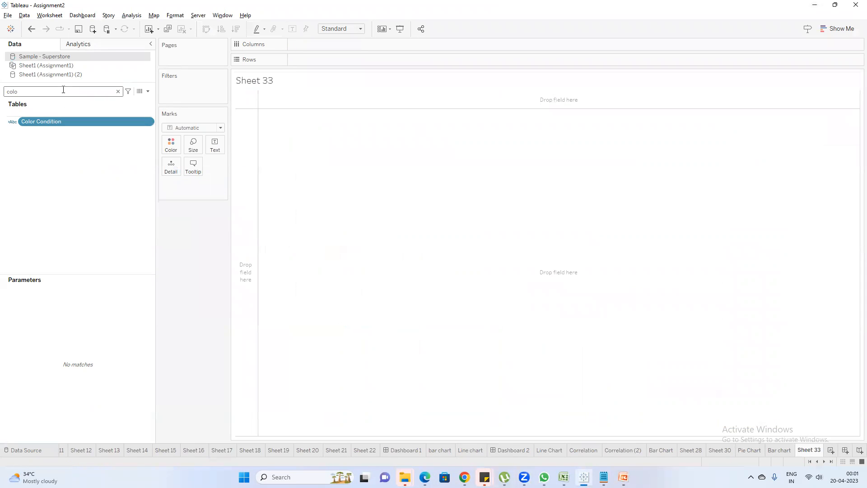
key(BackSpace)
key(BackSpace)
key(BackSpace)
key(BackSpace)
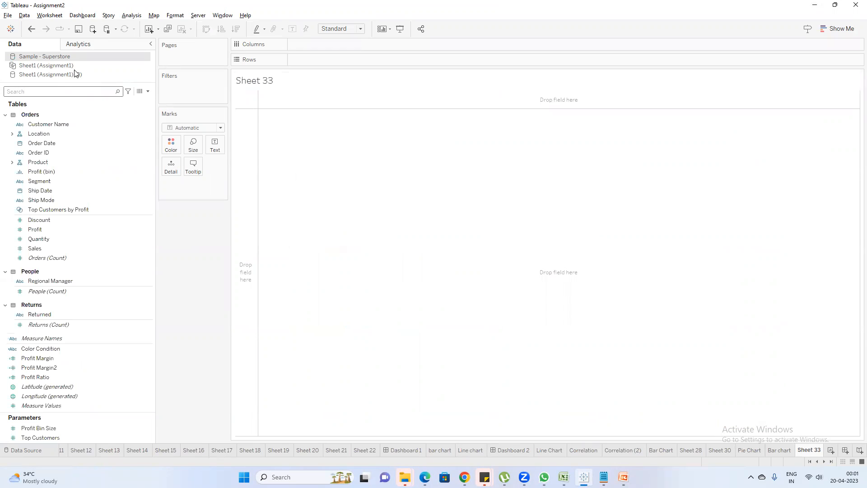
text(or)
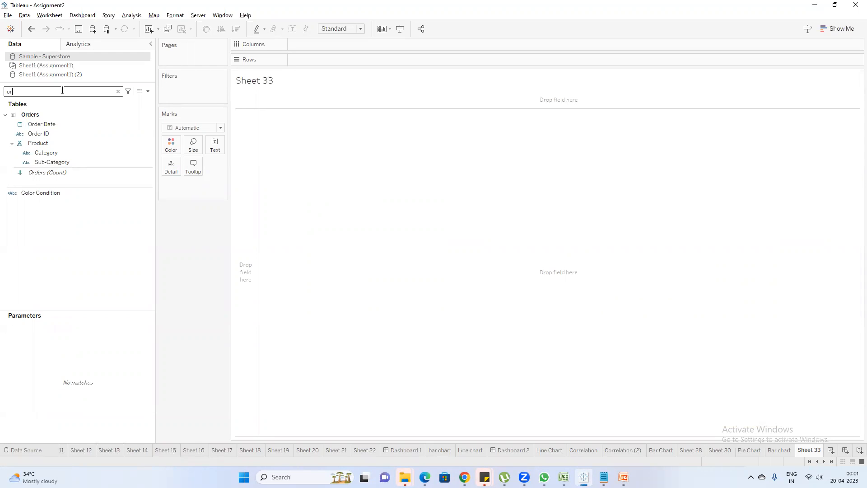
key(BackSpace)
key(BackSpace)
text(sa)
double_click(50, 132)
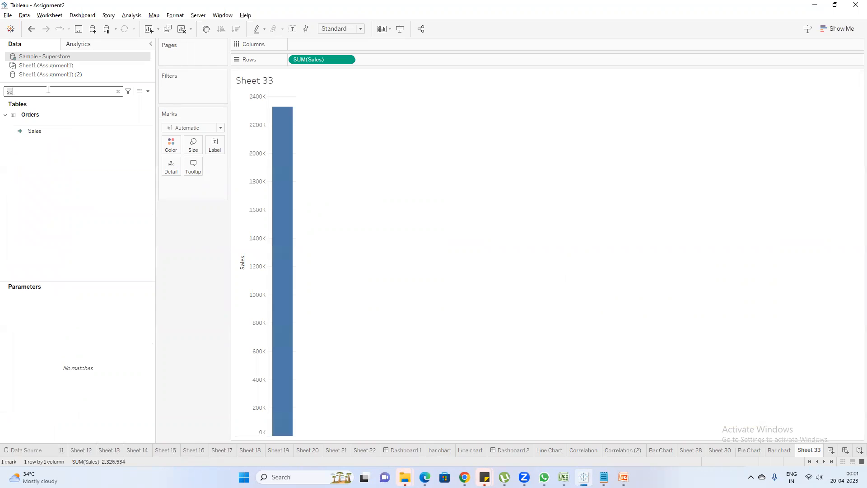
Search the fields for "ord" and add Order Date to the columns to plot sales by year.
key(BackSpace)
key(BackSpace)
text(ord)
click(47, 124)
double_click(47, 123)
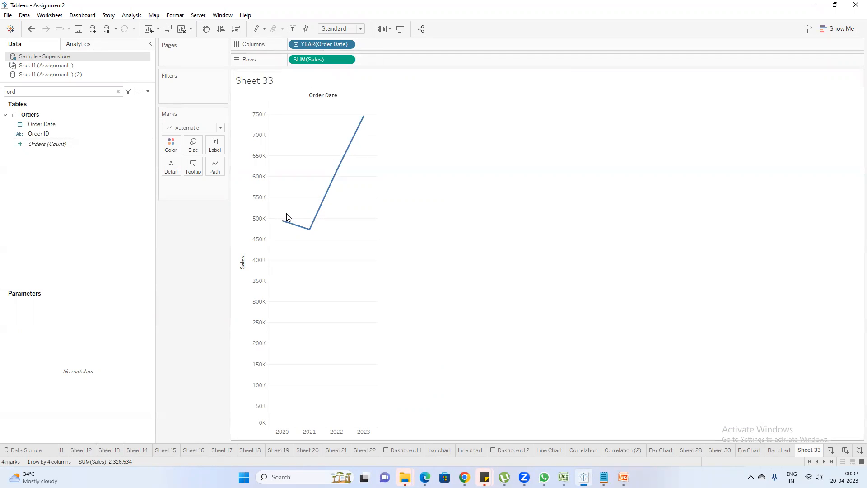
View the available options of the Order Date and Sales fields placed on the shelves.
right_click(314, 44)
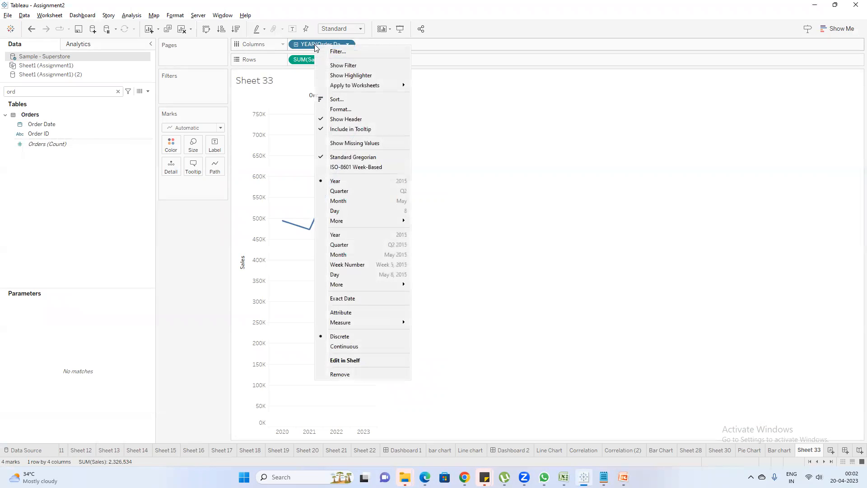
click(516, 162)
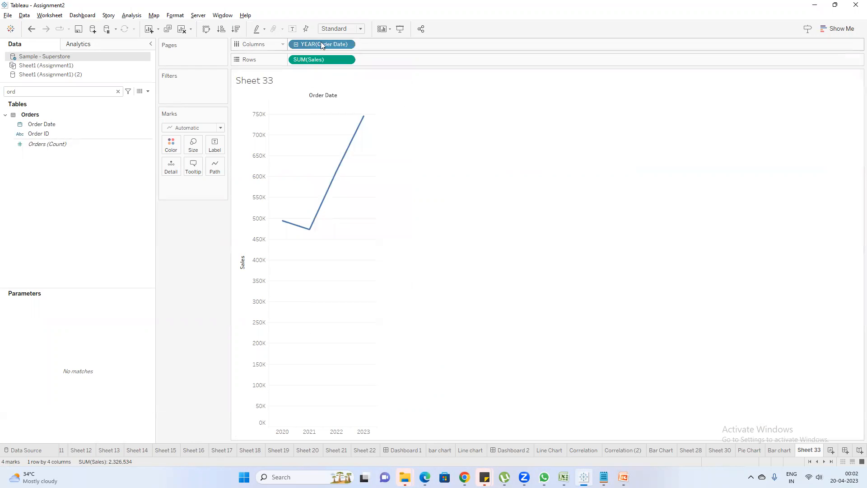
right_click(313, 59)
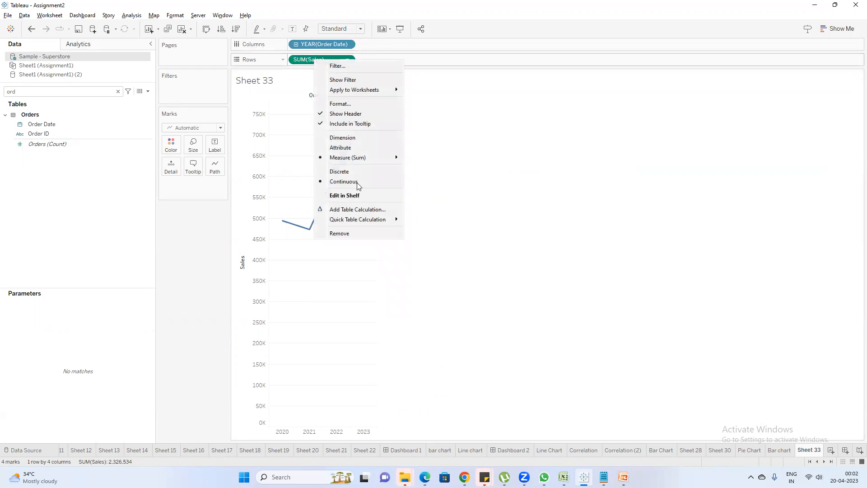
Convert the line chart to horizontal bars and swap the rows and columns to make the bars vertical.
click(838, 28)
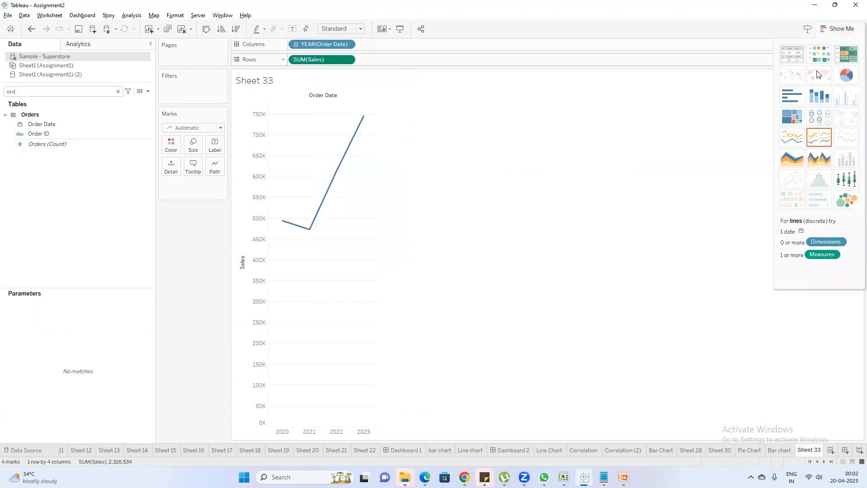
click(798, 101)
click(823, 28)
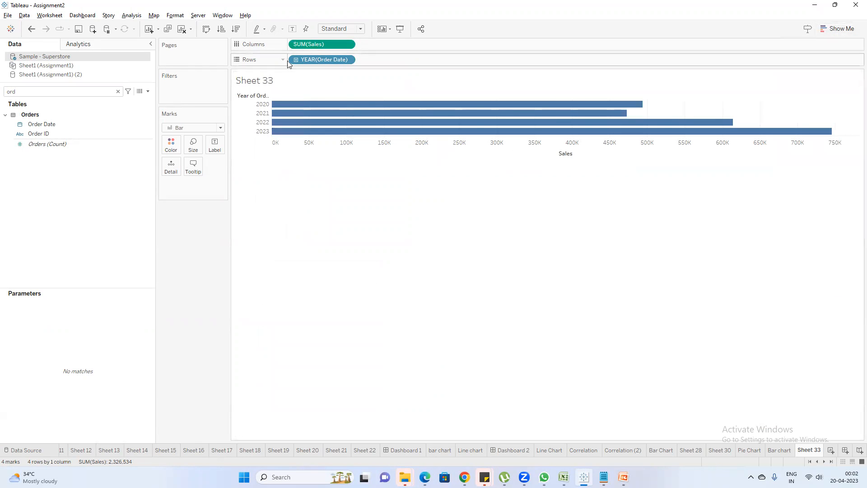
click(206, 29)
Replace Order Date with Category in the columns and check which fields a continuous line chart requires.
mouse_move(363, 203)
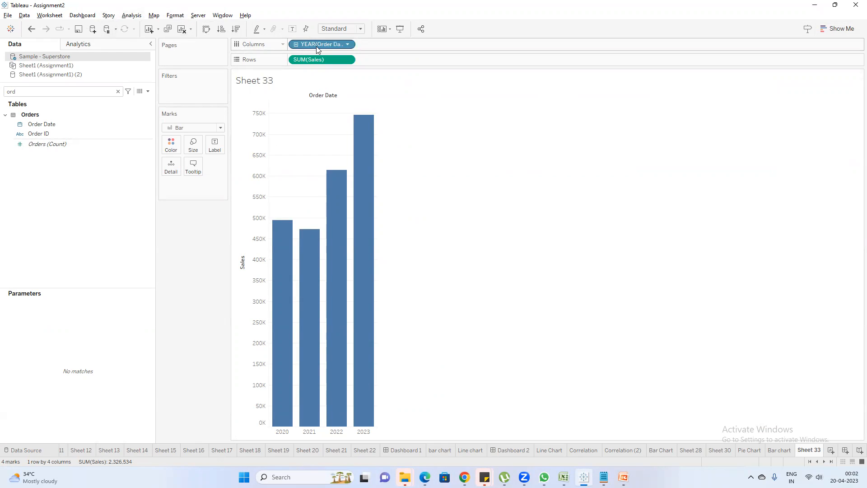
drag(325, 44, 11, 103)
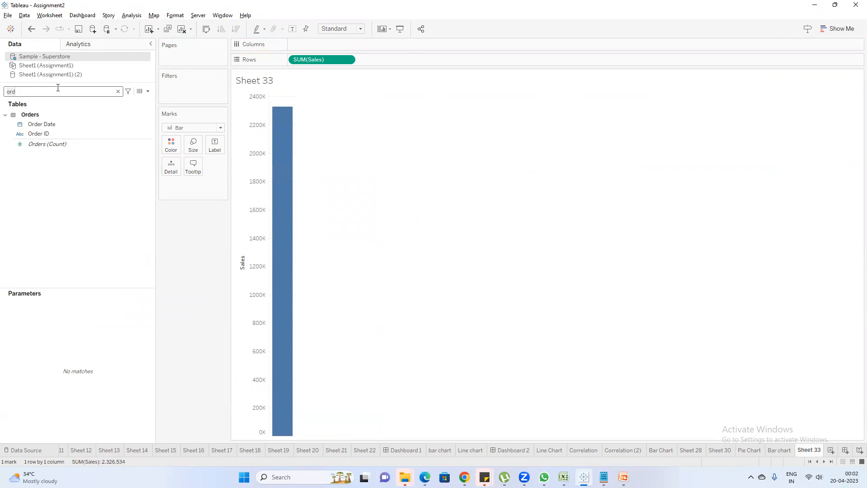
drag(46, 144, 312, 47)
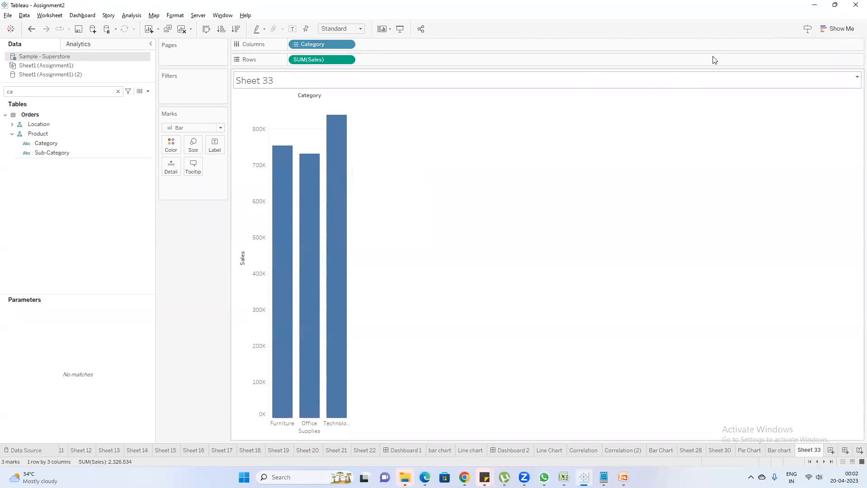
click(831, 29)
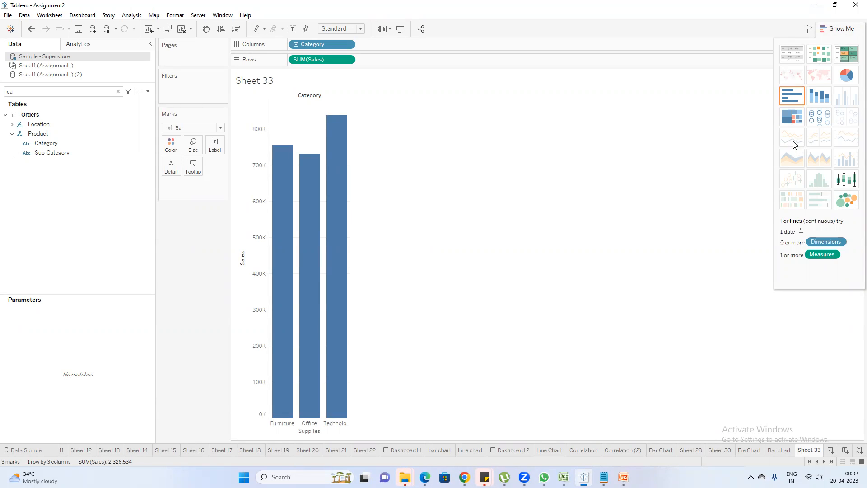
click(829, 34)
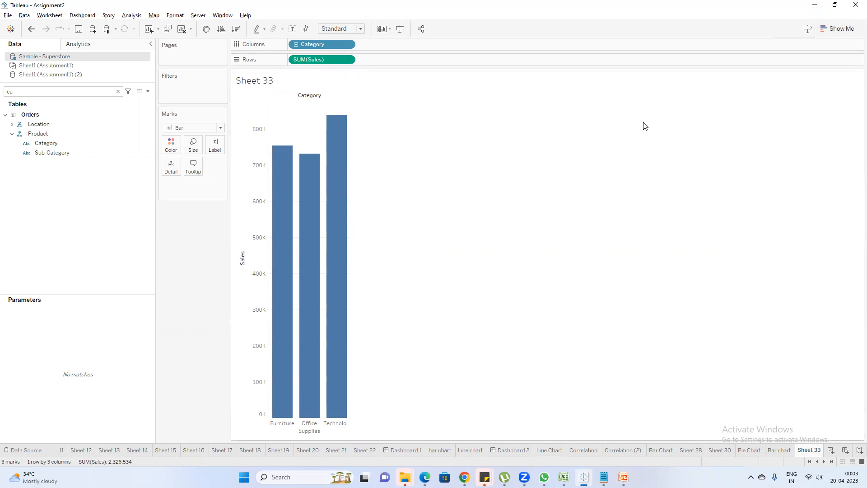
Switch to the PowerPoint line chart slide, consult the "date & measure" note in Notepad, and return to the slide.
click(624, 476)
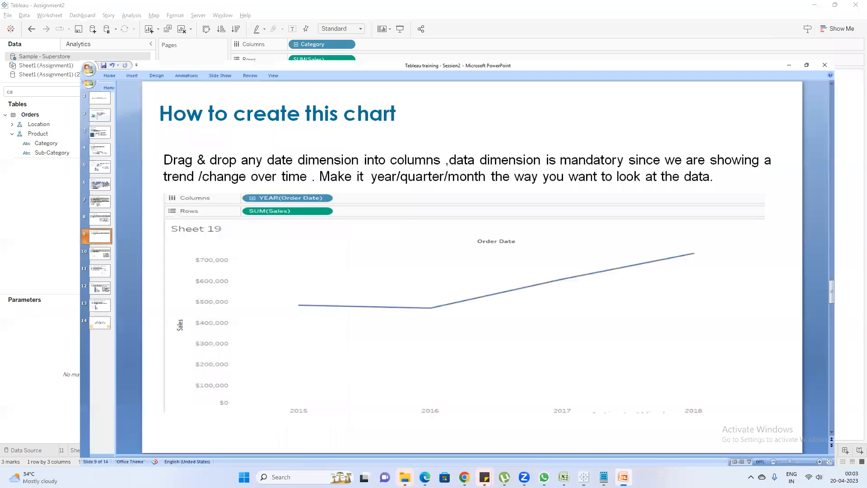
click(600, 443)
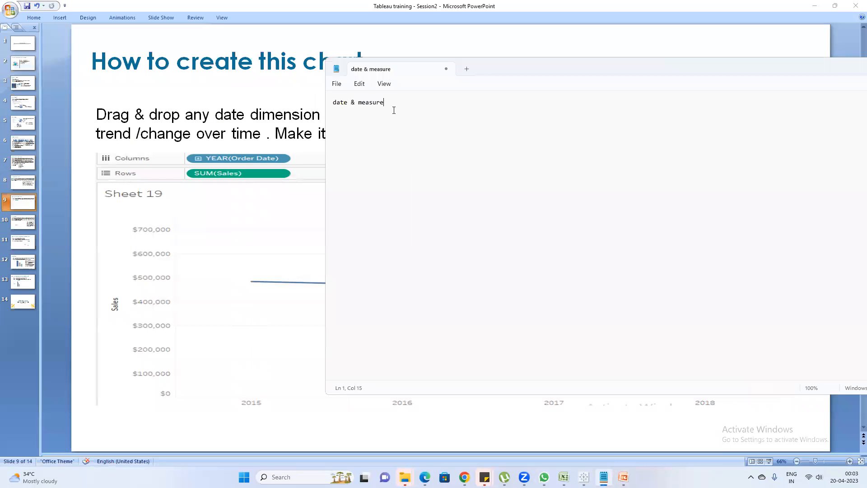
key(BackSpace)
key(Return)
click(278, 210)
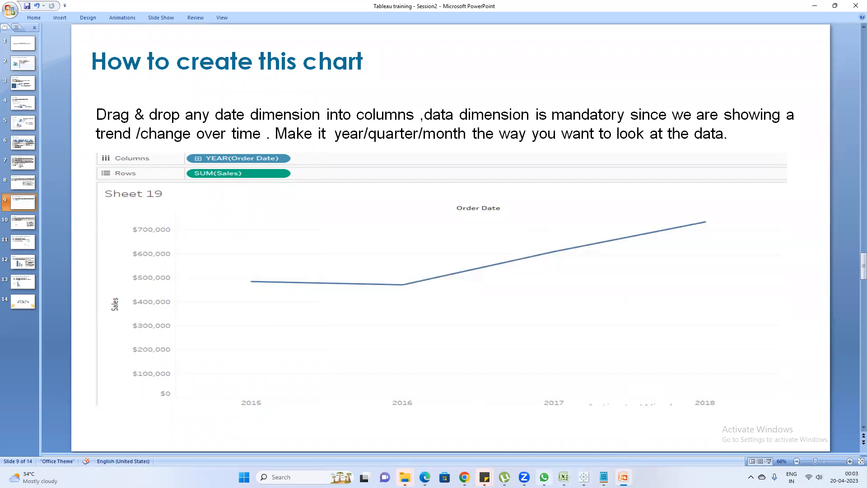
Check the Google Meet call and its participants in Chrome, and minimize it to return to PowerPoint.
mouse_move(543, 476)
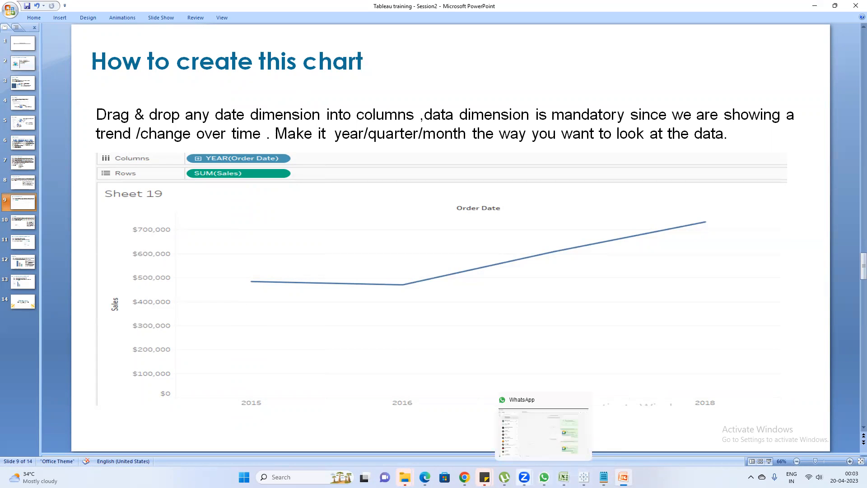
mouse_move(464, 477)
click(437, 435)
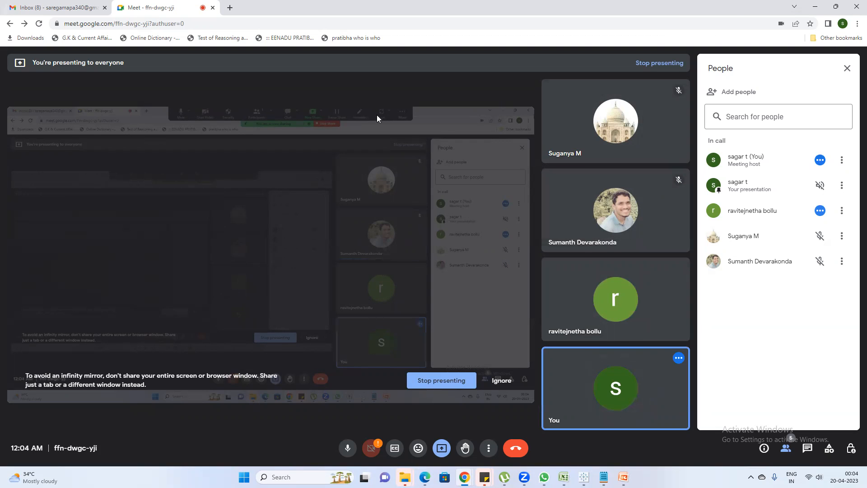
click(814, 6)
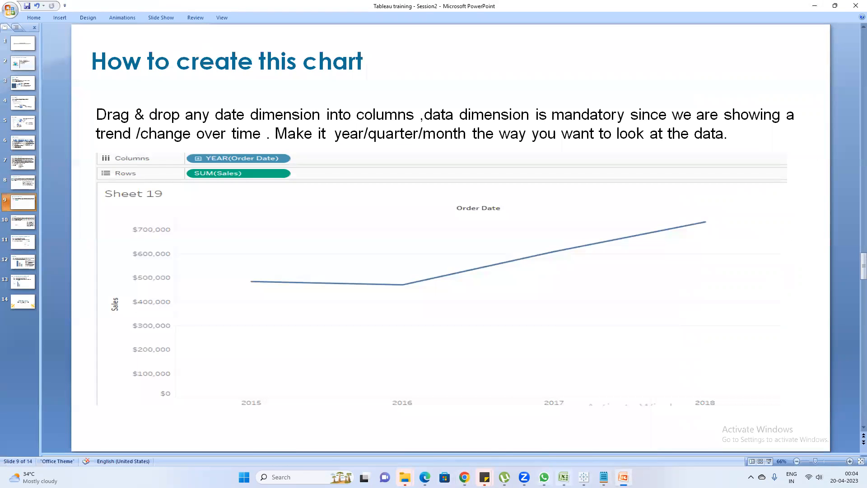
Show the closing Thank you slide and go back to slide 13 on the bar or magnitude chart.
click(20, 302)
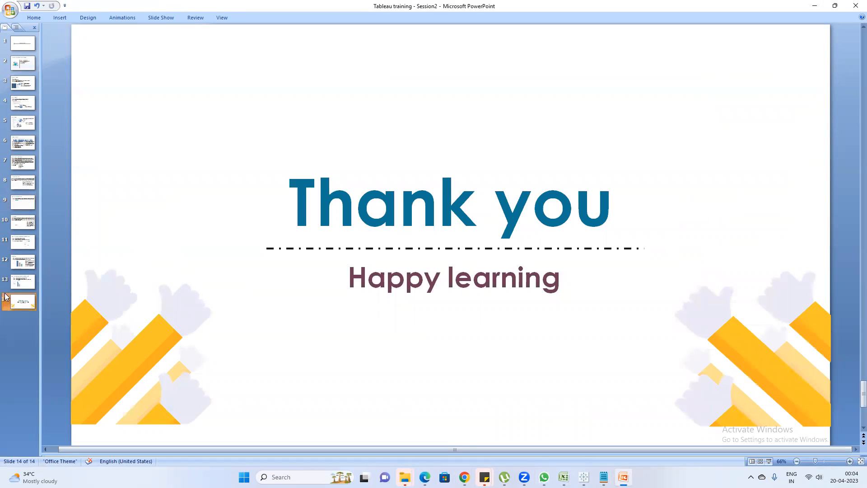
click(16, 282)
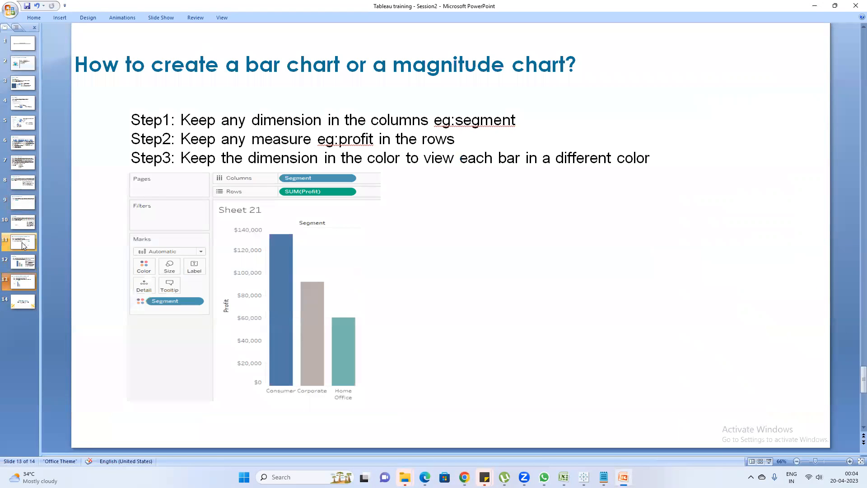